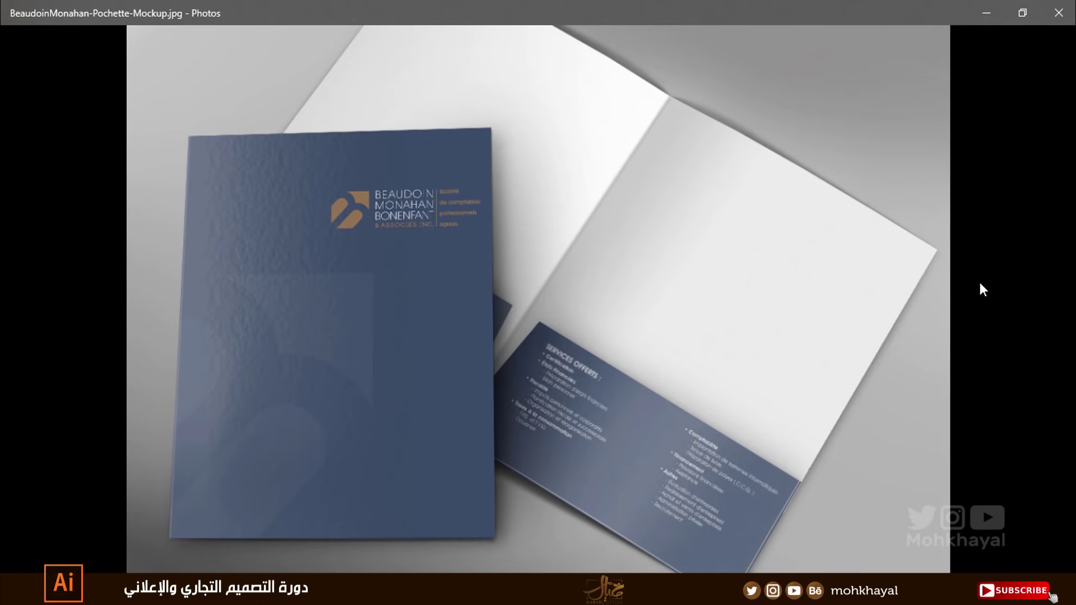
Advance Photos to the black and orange CompanyFolders presentation-folder mockup.
key("Right")
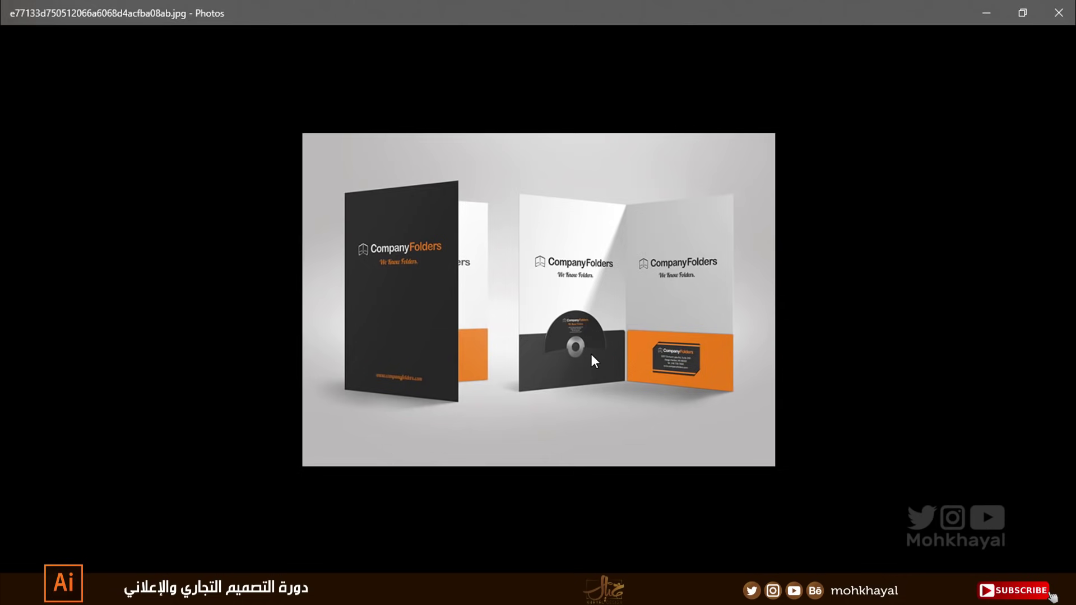
Show free-folder-mockup-psd.jpg, the opened blue A4 folder with curved pocket.
key("Right")
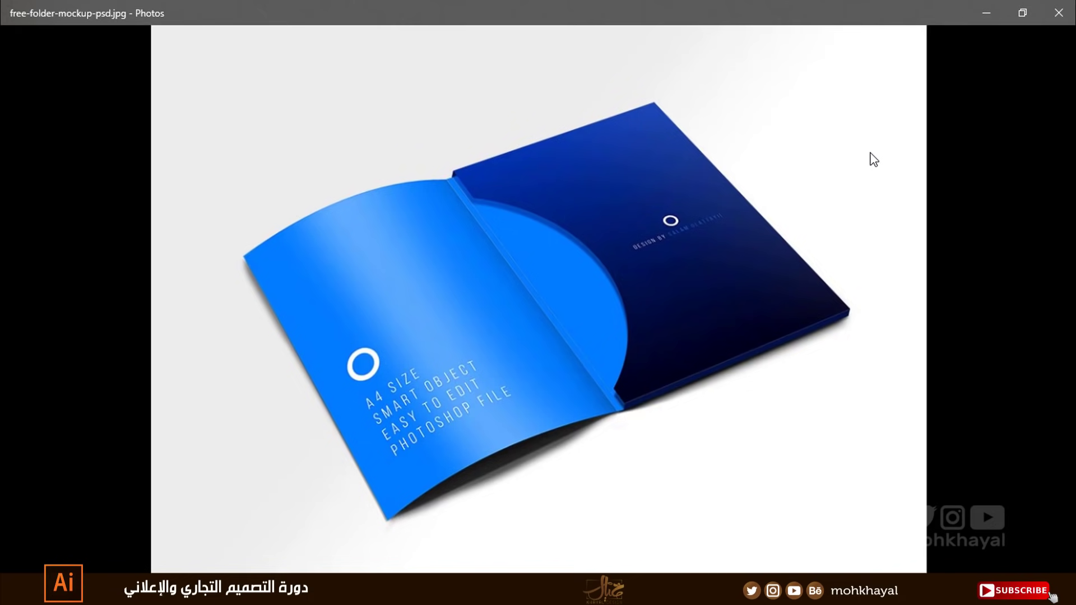
Step between mockups, ending on Presentation-Folder-Mockup.jpg, the teal Heath Mining folder.
key("Right")
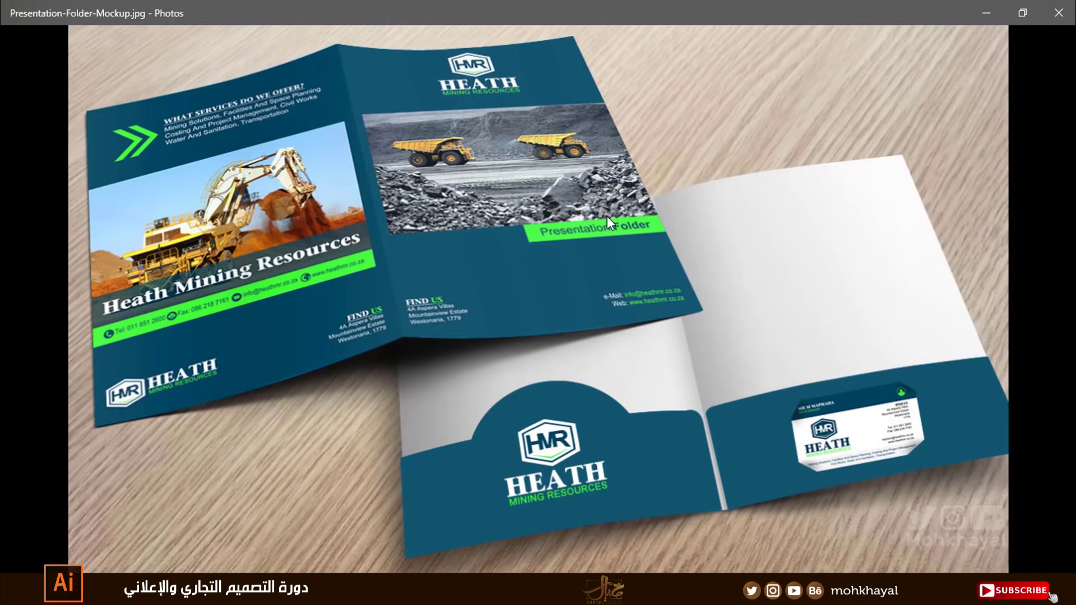
key("Right")
key("Right")
key("Left")
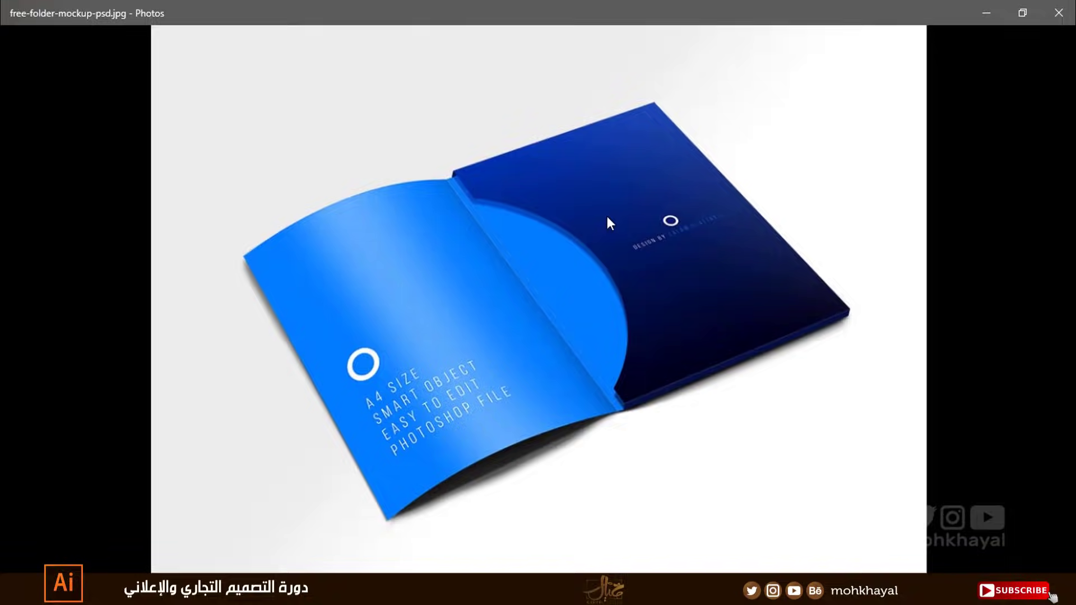
key("Left")
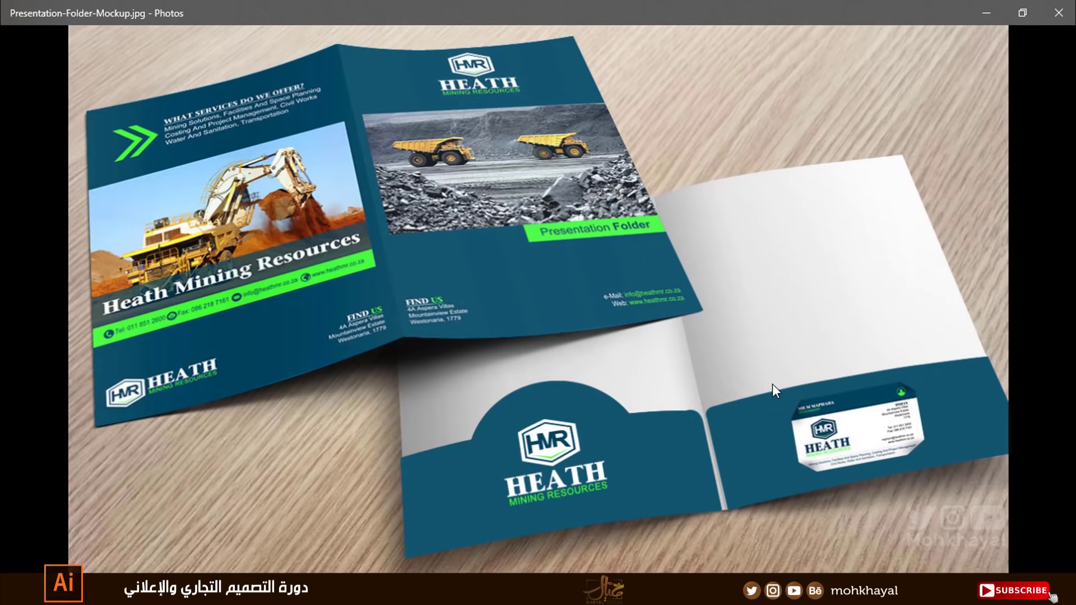
Advance to the last folder mockup image before returning to Illustrator's Untitled-1.
key("Right")
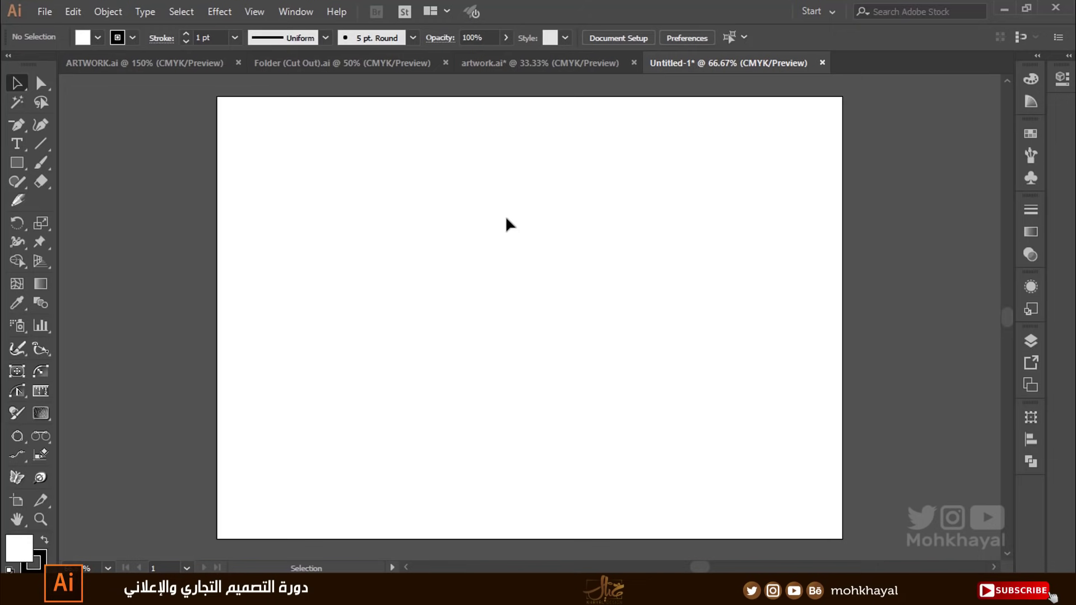
left_click(17, 501)
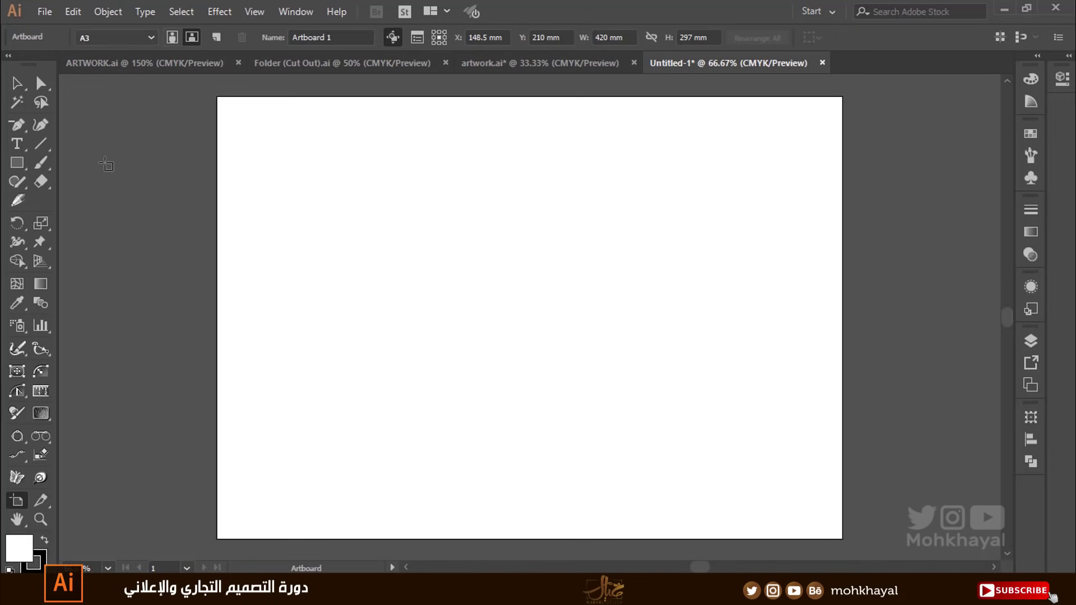
left_click(112, 37)
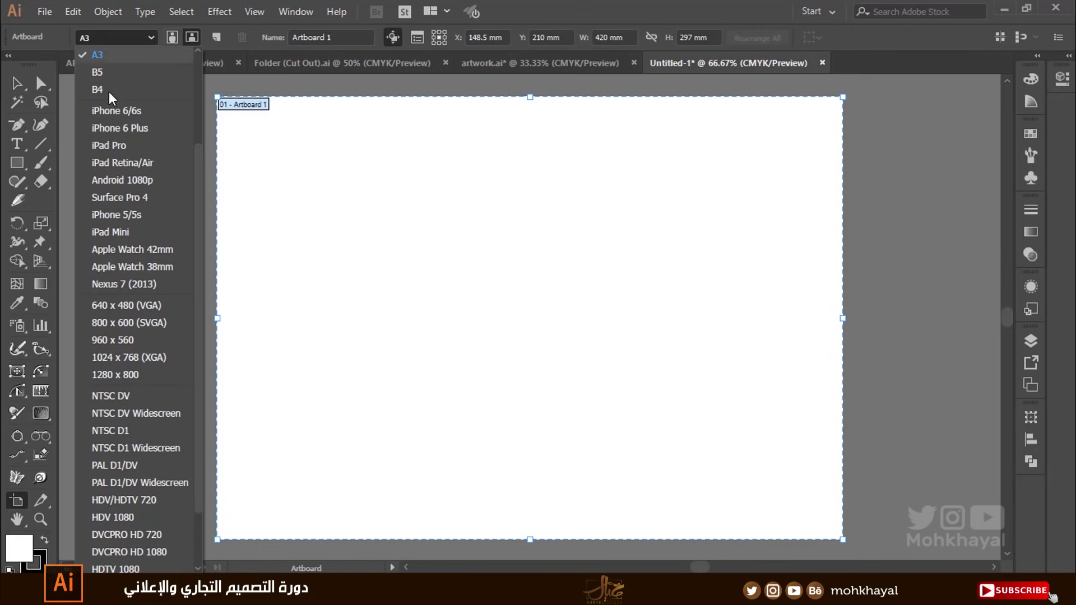
left_click(144, 37)
left_click(111, 39)
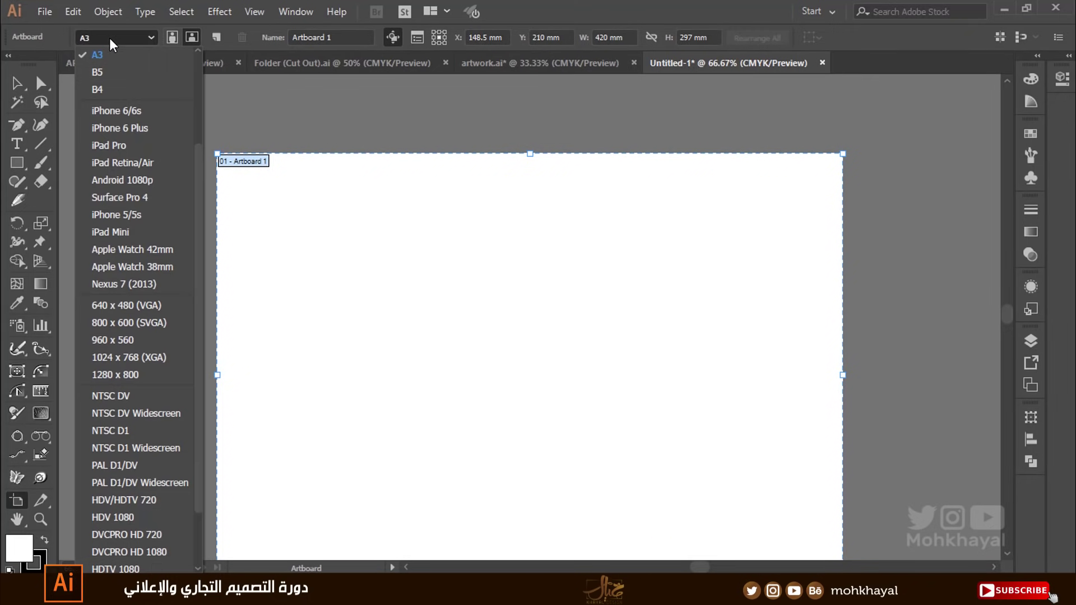
scroll(118, 84, "up", 3)
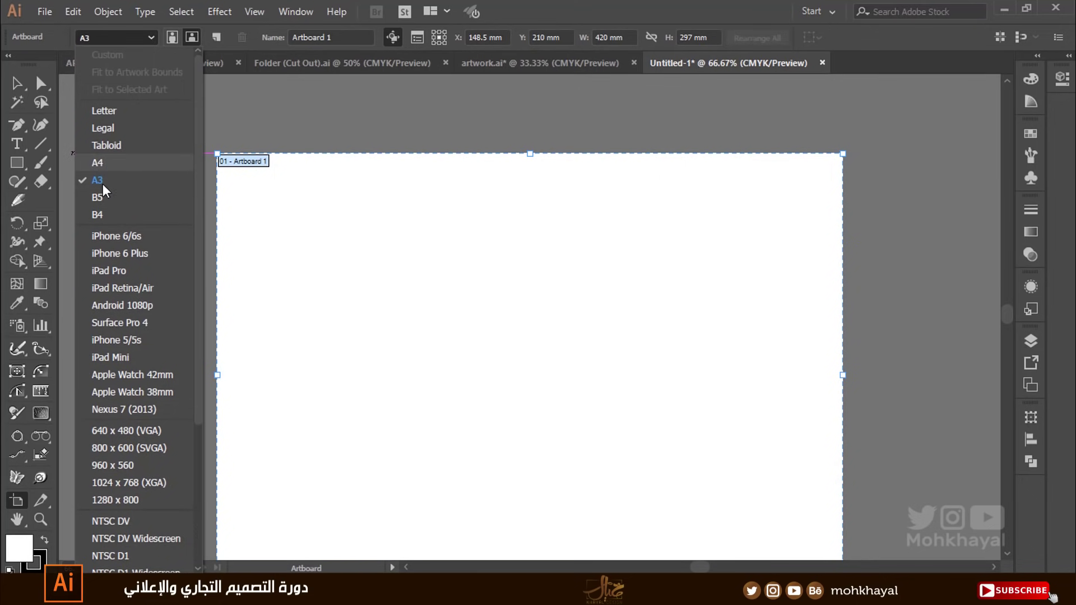
left_click(101, 182)
left_click_drag(555, 265, 560, 225)
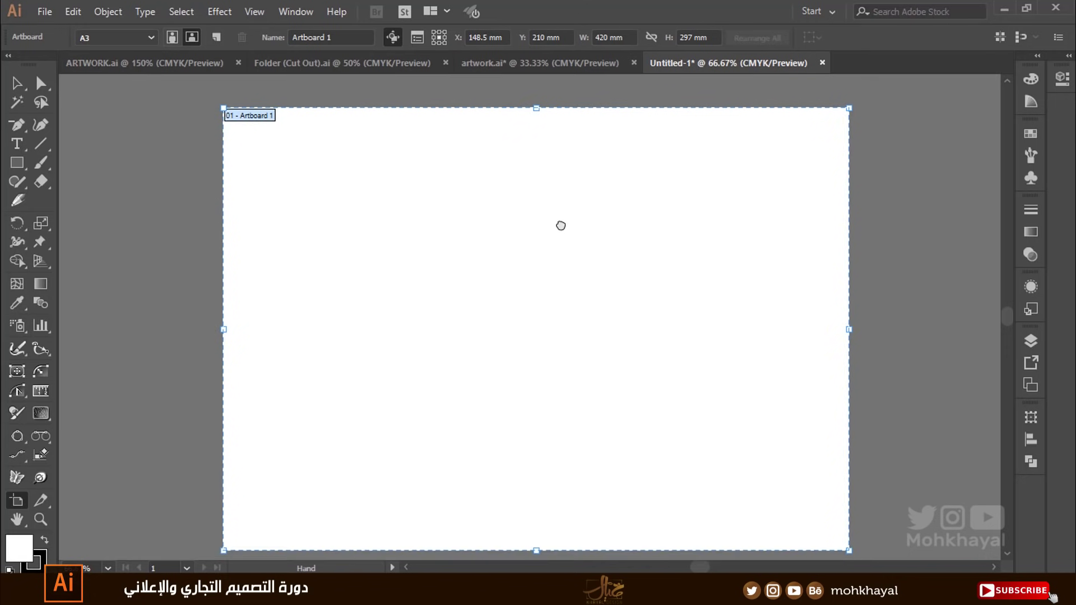
key("Escape")
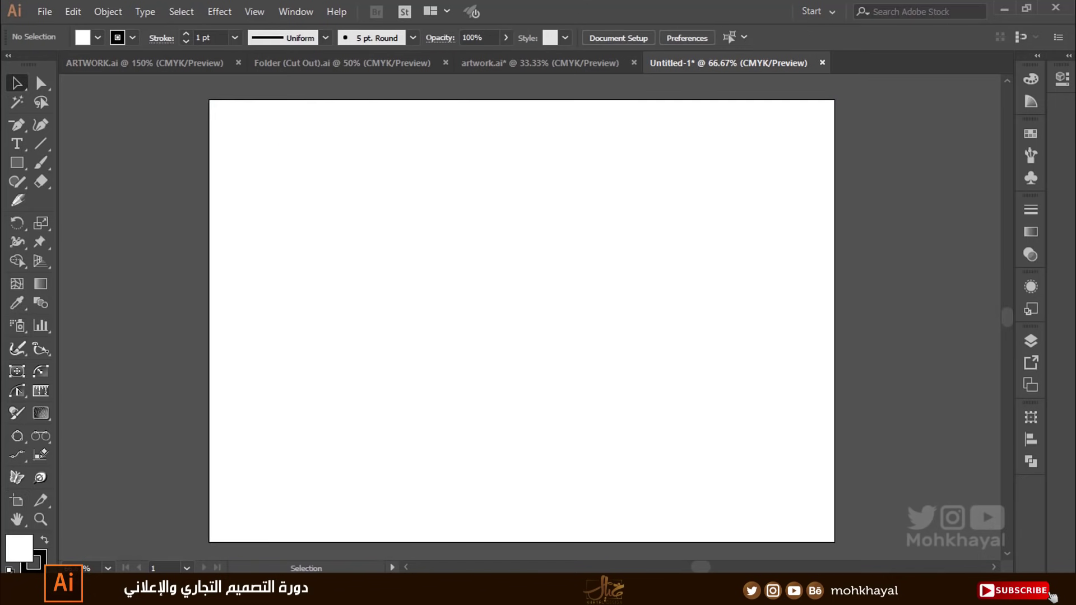
Draw a tall rectangle on the artboard and set the rulers to centimetres.
key("m")
mouse_move(588, 131)
left_mouse_down()
mouse_move(701, 404)
mouse_move(825, 520)
mouse_move(816, 501)
left_mouse_up()
left_click(17, 83)
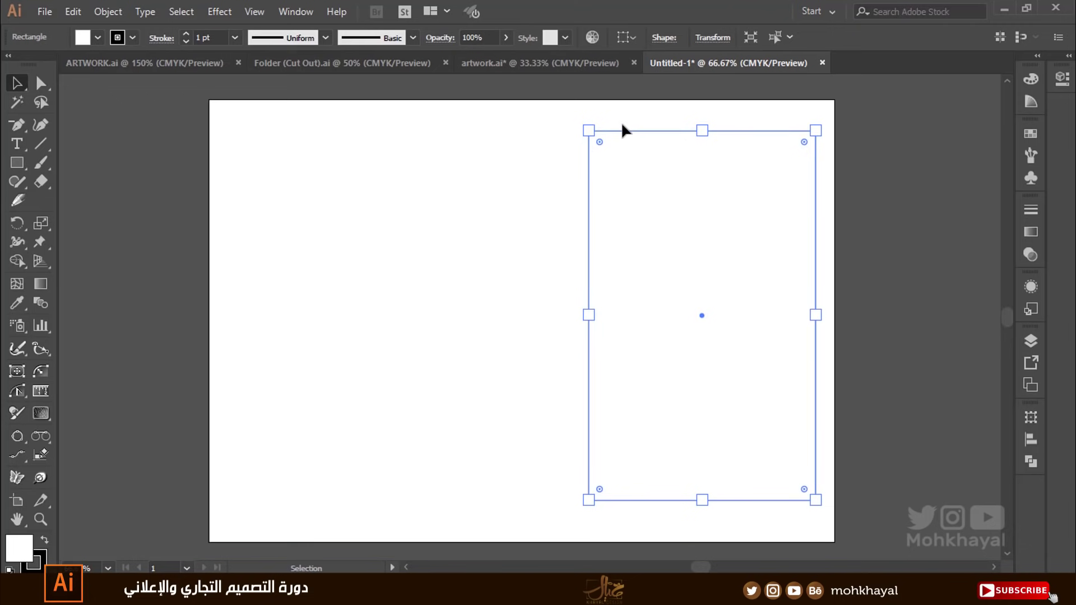
left_click(715, 37)
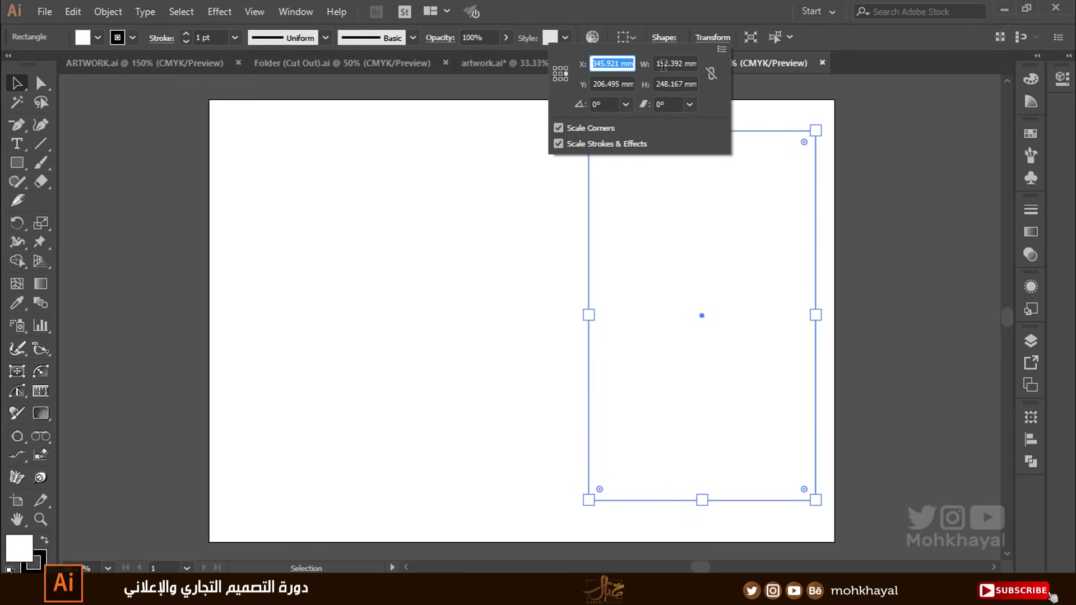
key("Escape")
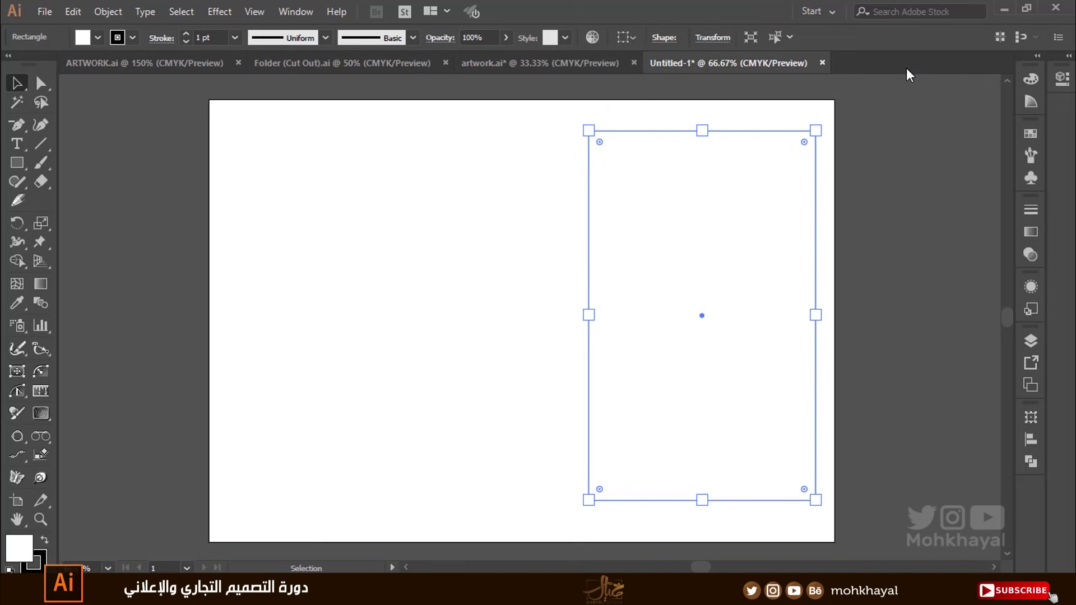
key("ctrl+r")
right_click(824, 83)
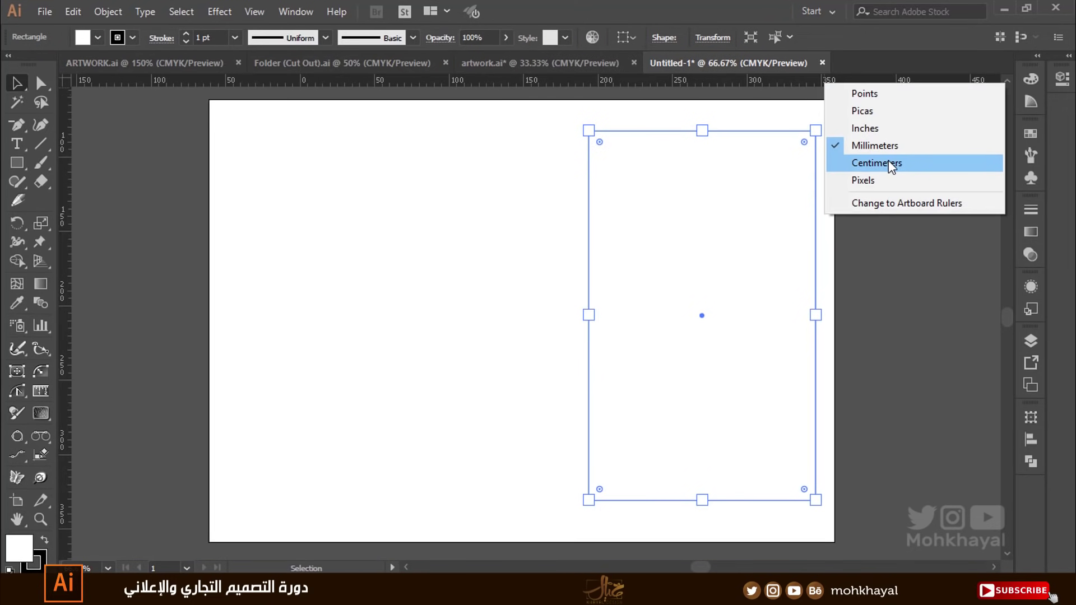
left_click(890, 164)
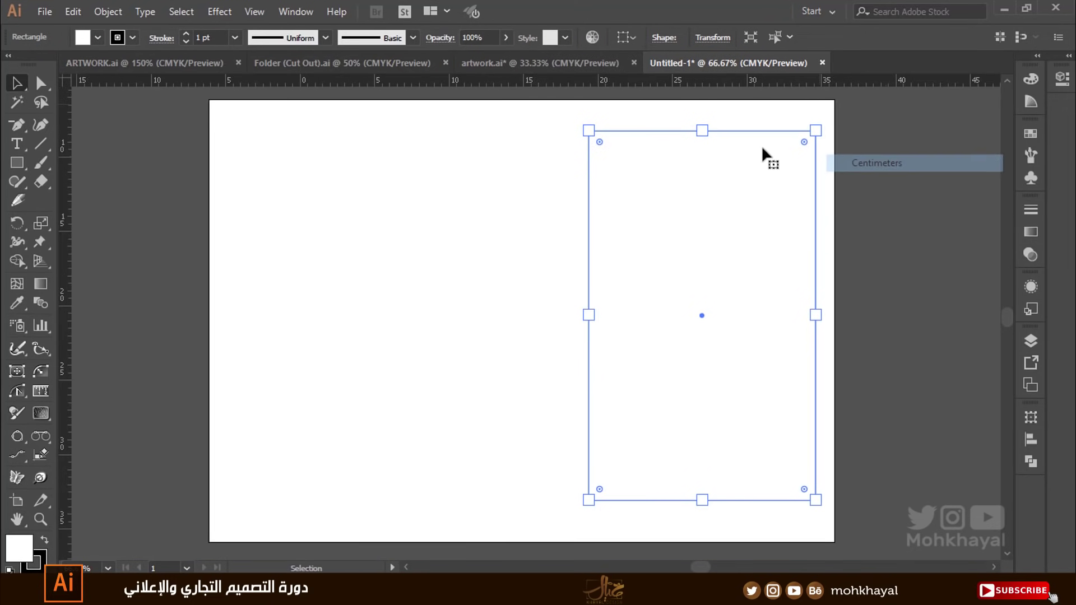
Resize the rectangle to 23 cm wide by 33 cm tall.
left_click(712, 37)
left_click(668, 62)
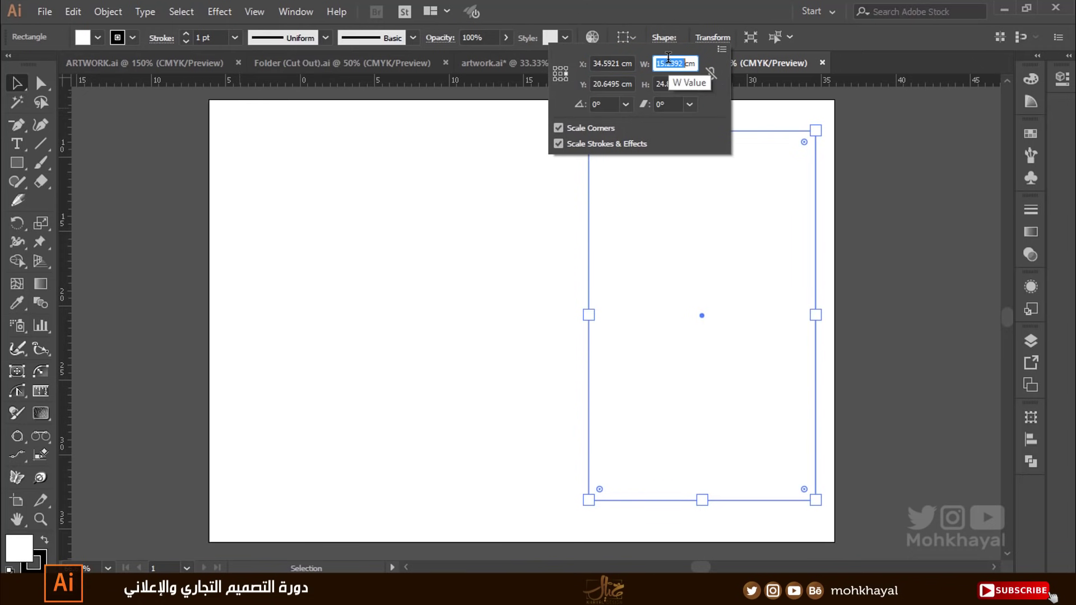
type("2")
type("3")
key("Tab")
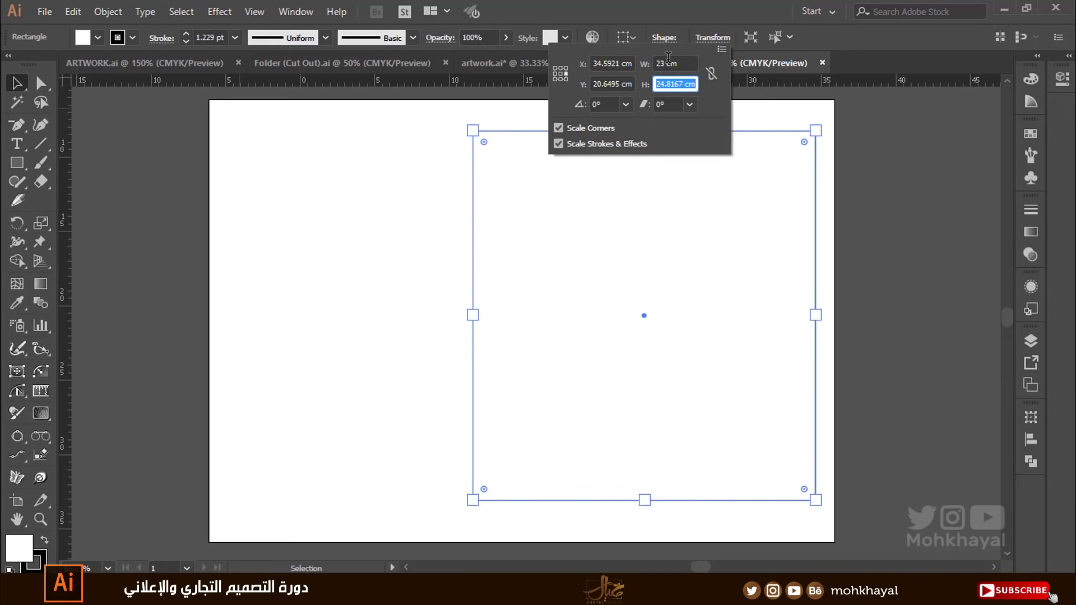
type("33")
left_click(684, 63)
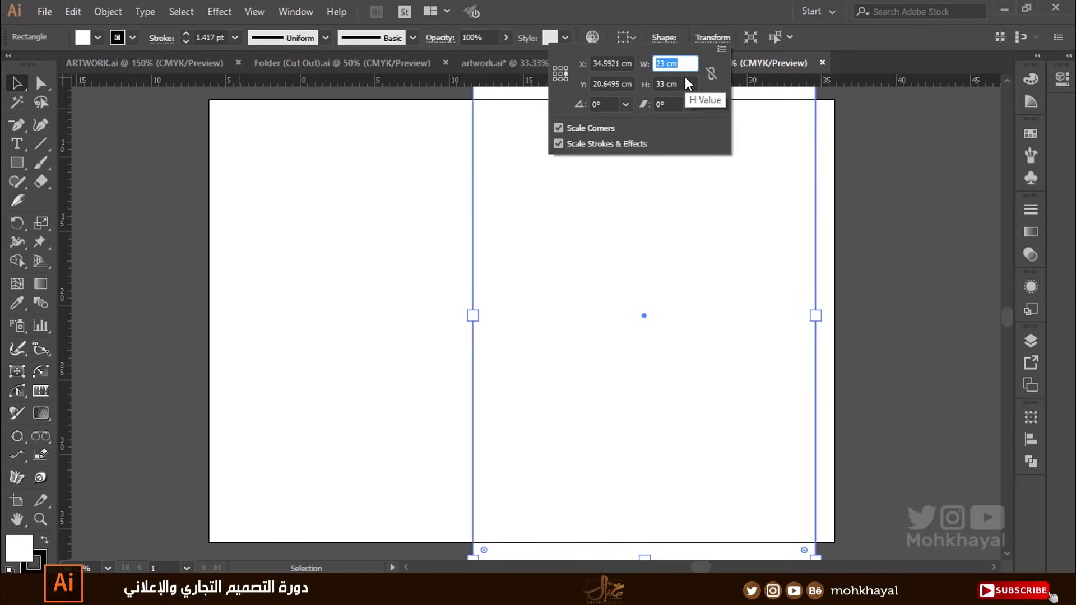
key("ctrl+minus")
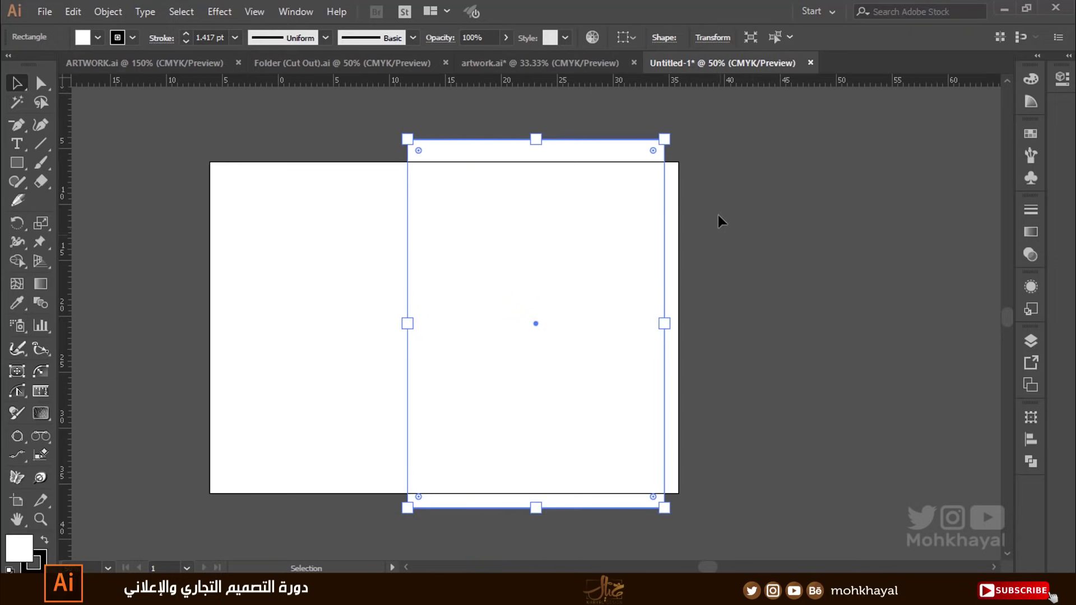
left_click(356, 235)
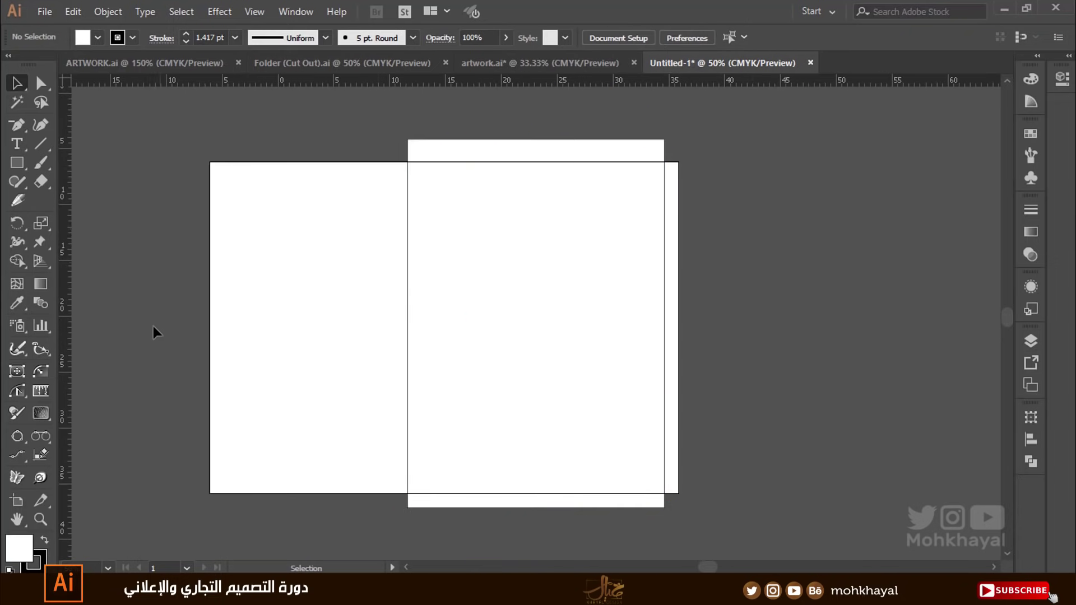
Drag the artboard's top, left and bottom-right edges out to about 52.71 × 34.79 cm.
left_click(16, 501)
left_click(410, 192)
left_click_drag(444, 162, 444, 106)
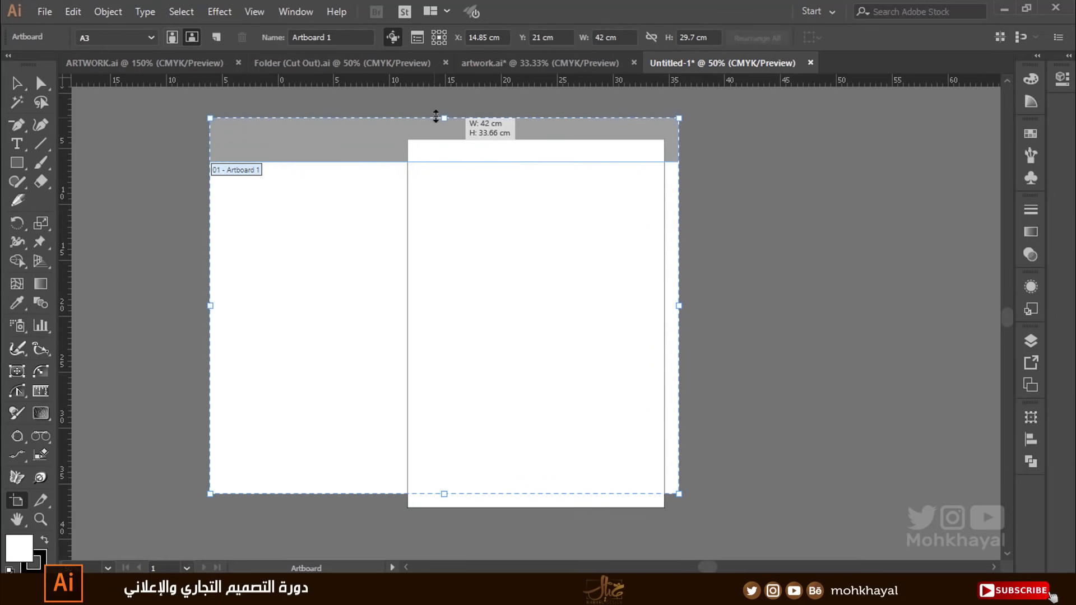
left_click_drag(210, 300, 90, 300)
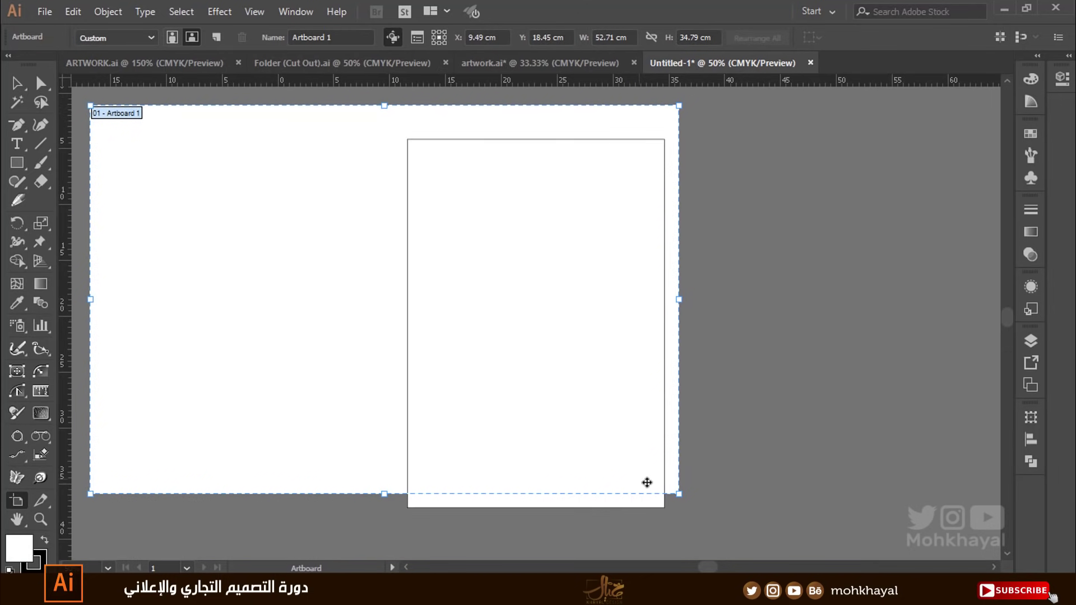
key("ctrl+minus")
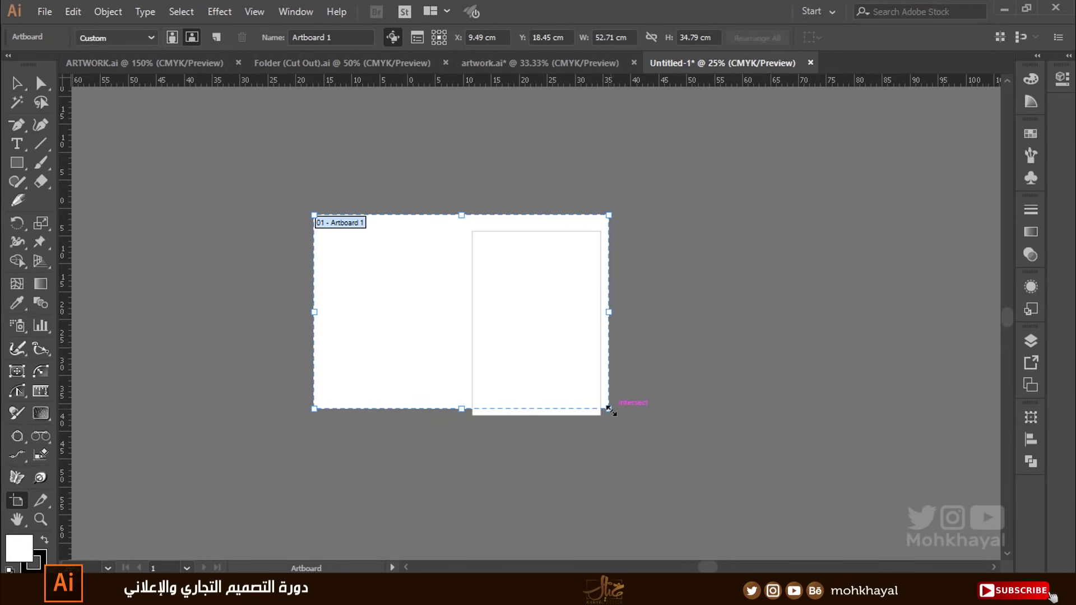
left_click_drag(608, 409, 848, 528)
key("ctrl+0")
key("z")
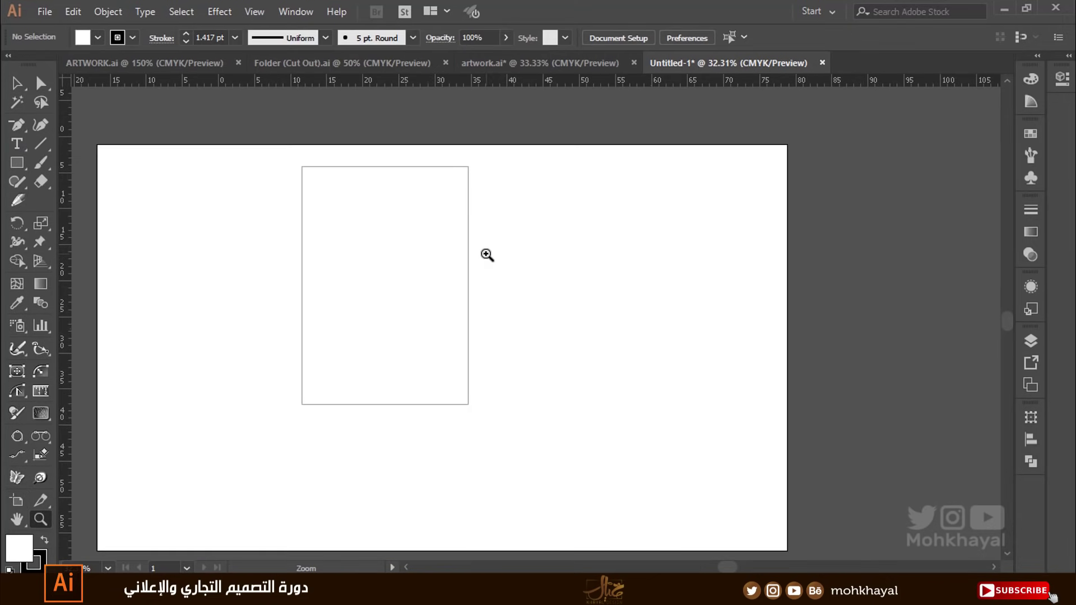
mouse_move(420, 246)
left_mouse_down()
mouse_move(489, 261)
mouse_move(620, 329)
left_mouse_up()
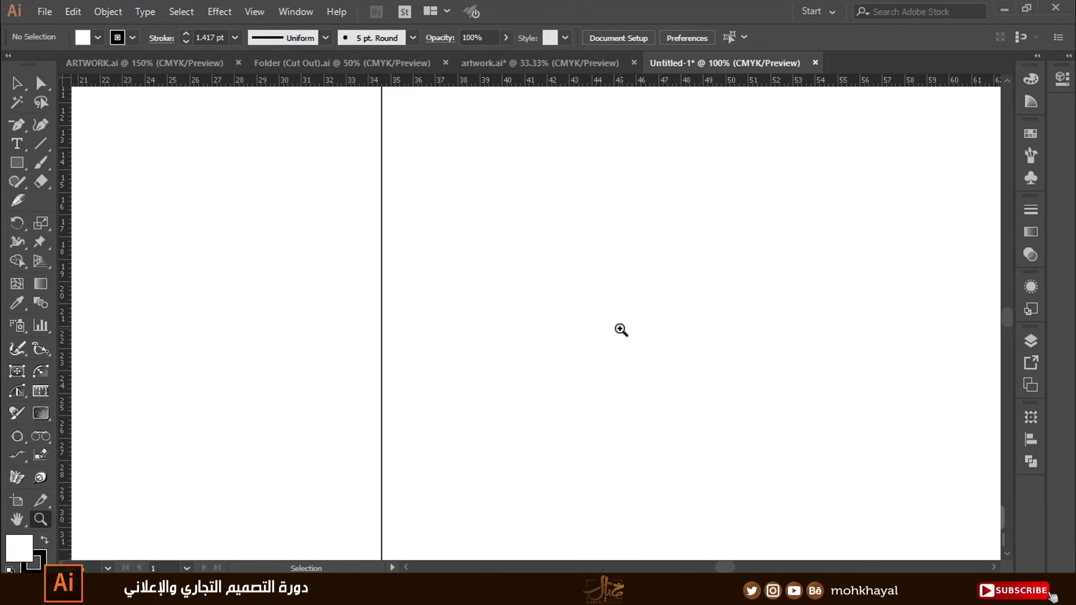
Confirm the rectangle is 23 × 33 cm, then place a copy flush against its left side.
key("v")
left_click(620, 327)
key("ctrl+0")
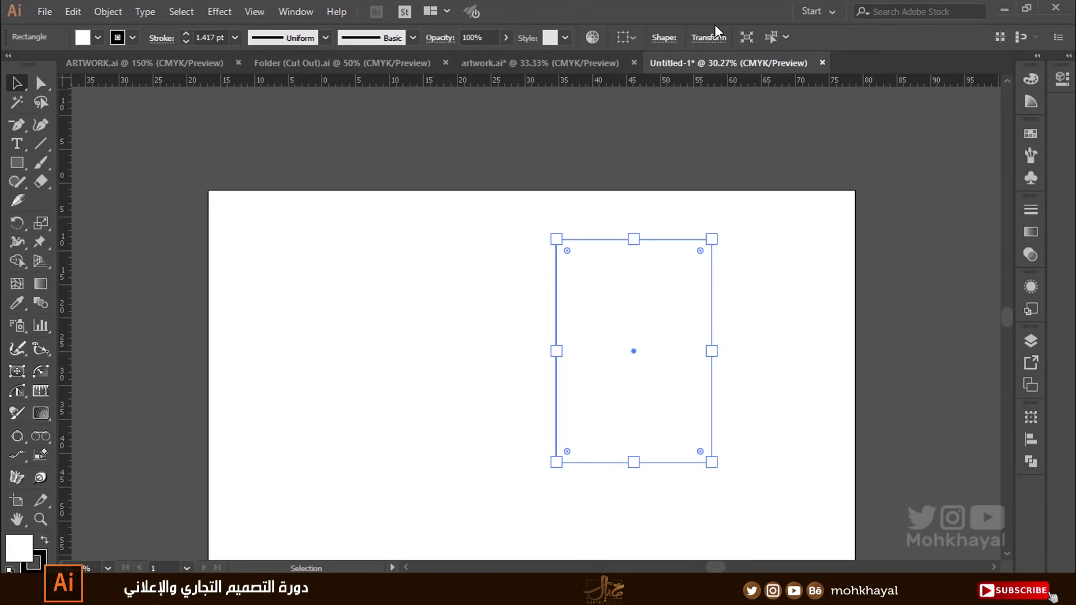
left_click(708, 37)
left_click(684, 63)
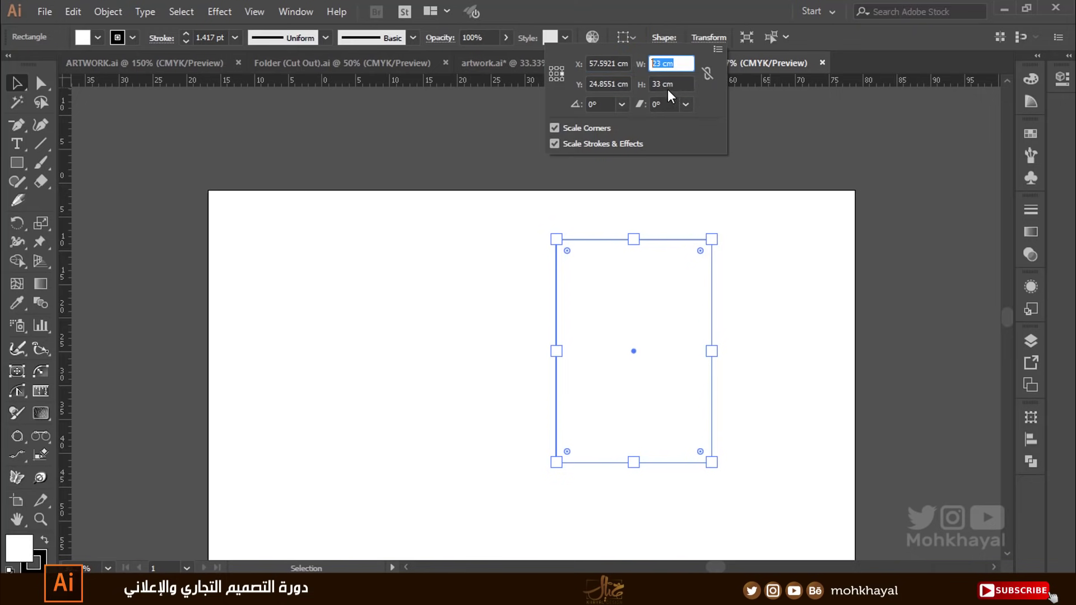
key("Tab")
key("Escape")
left_click_drag(661, 241, 506, 247)
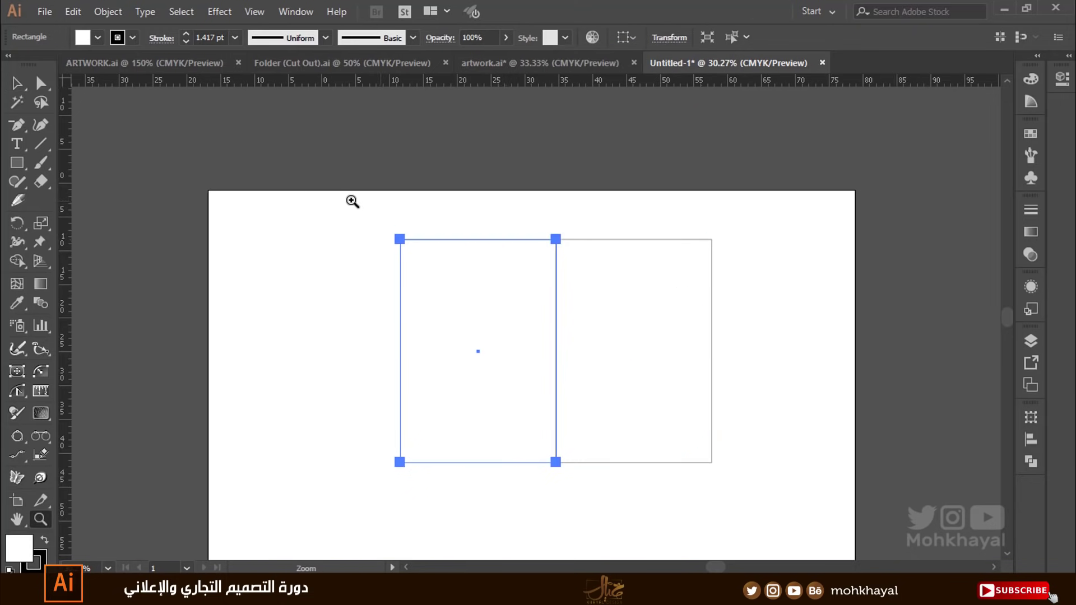
left_click_drag(353, 202, 790, 499)
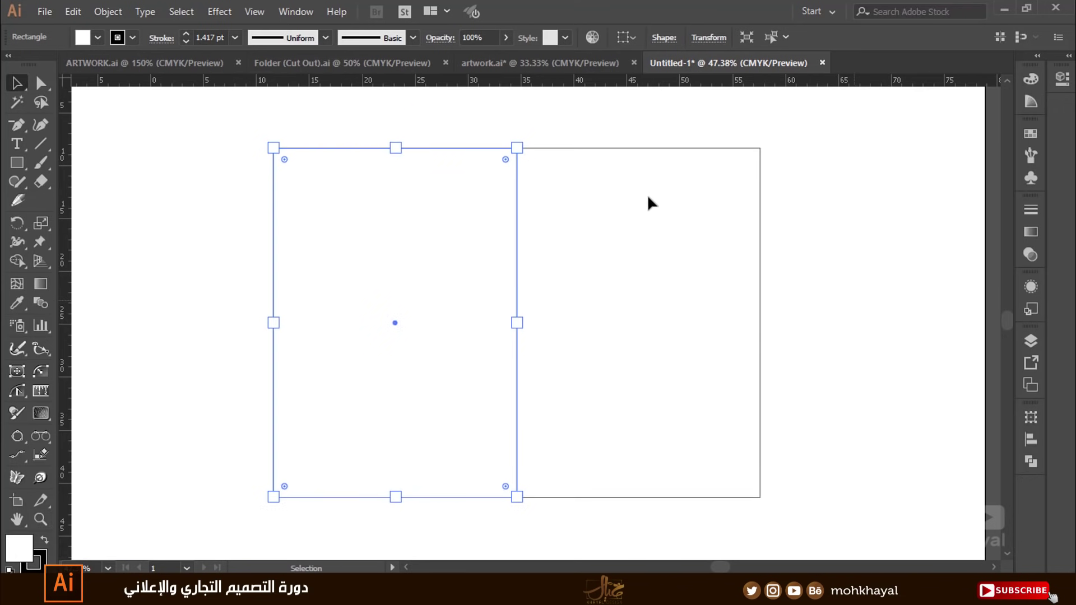
key("ctrl+shift+a")
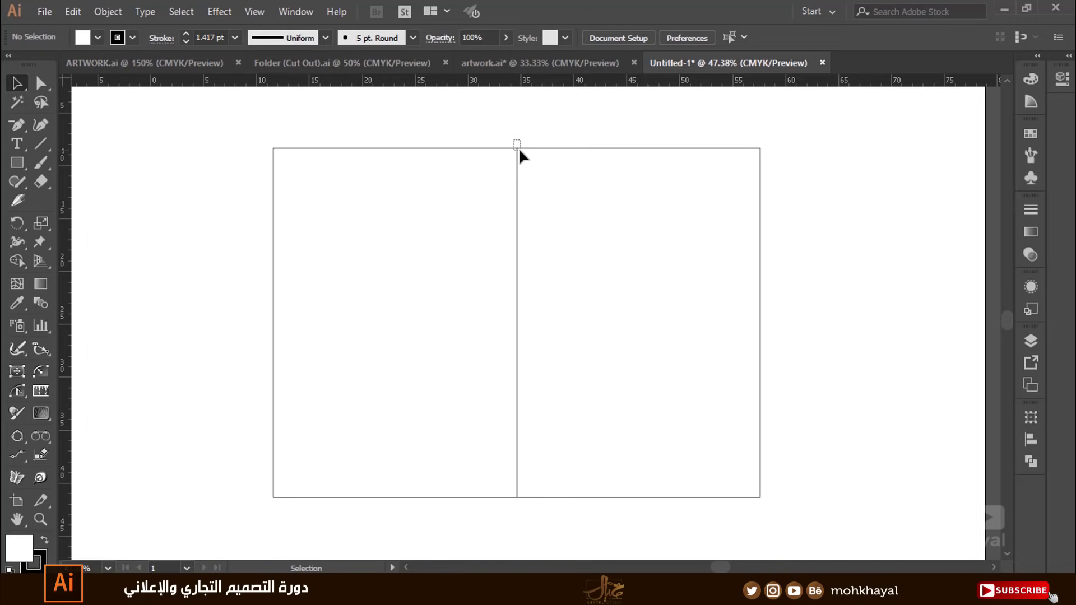
Select both 23 × 33 cm panels and move them up and to the left.
left_click(517, 147)
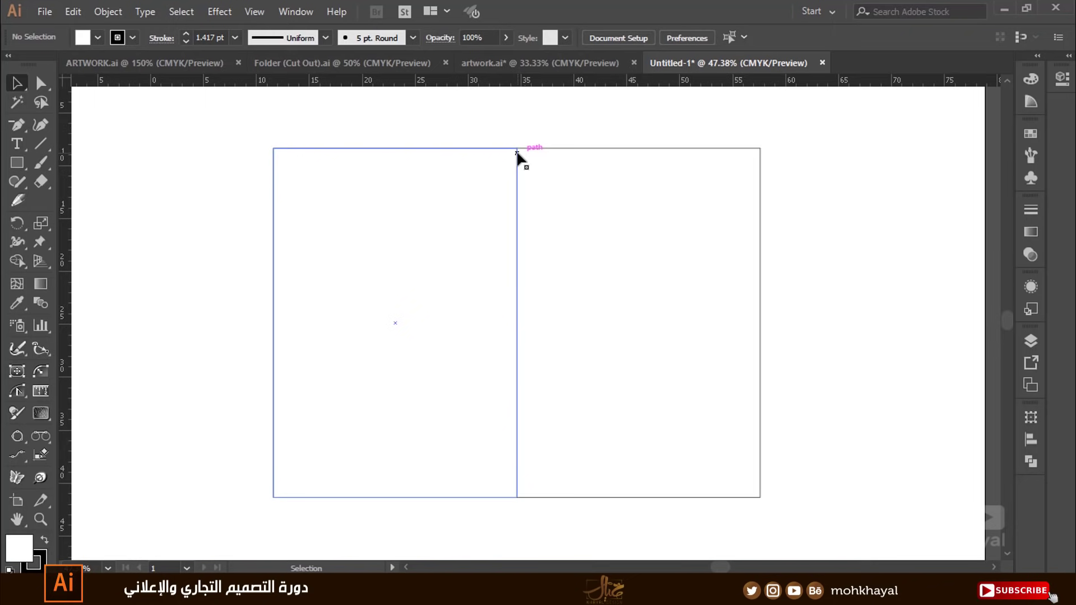
key("ctrl+minus")
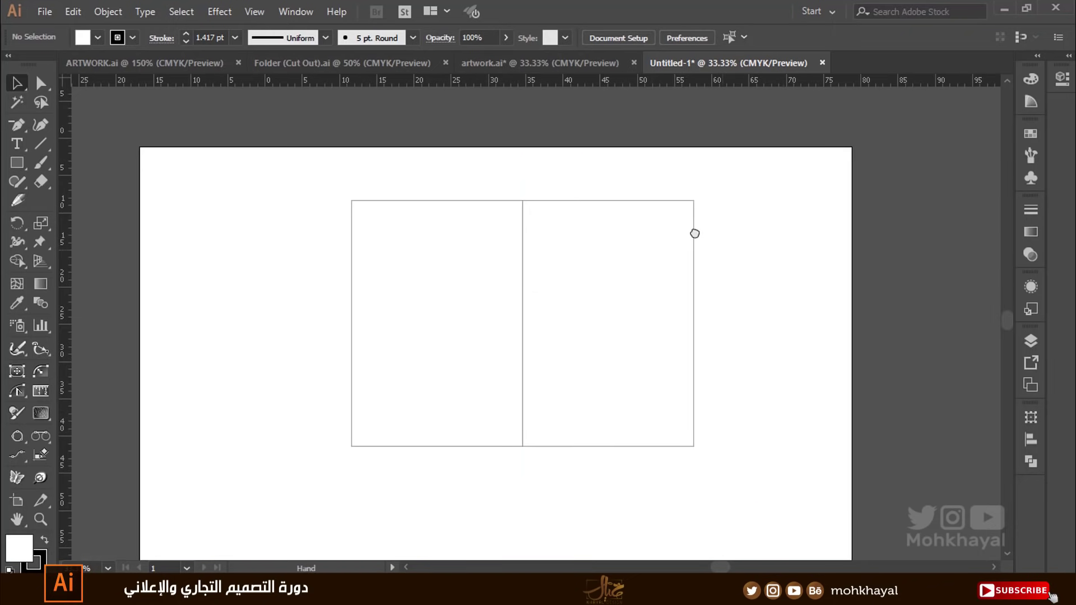
left_click_drag(694, 233, 684, 192)
left_click_drag(739, 332, 252, 125)
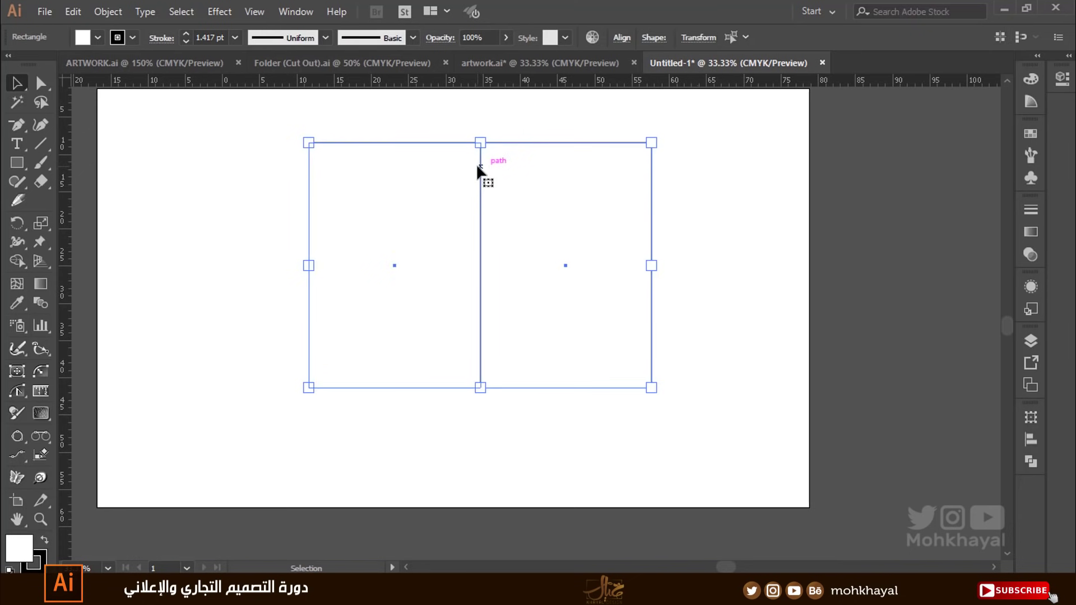
left_click_drag(476, 164, 454, 149)
key("ctrl+shift+a")
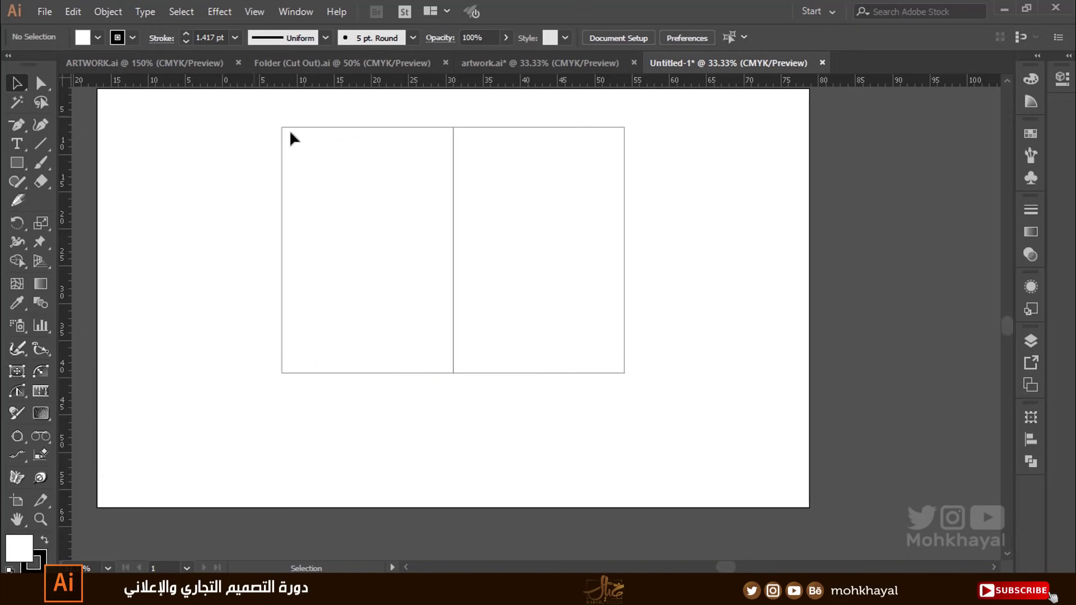
left_click_drag(254, 116, 691, 400)
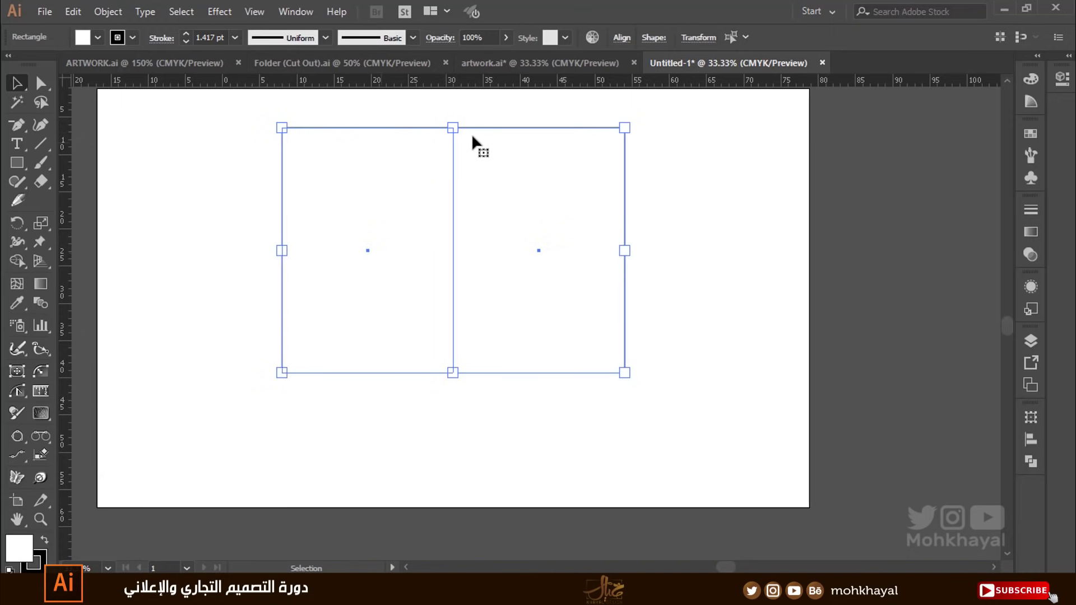
key("ctrl+shift+a")
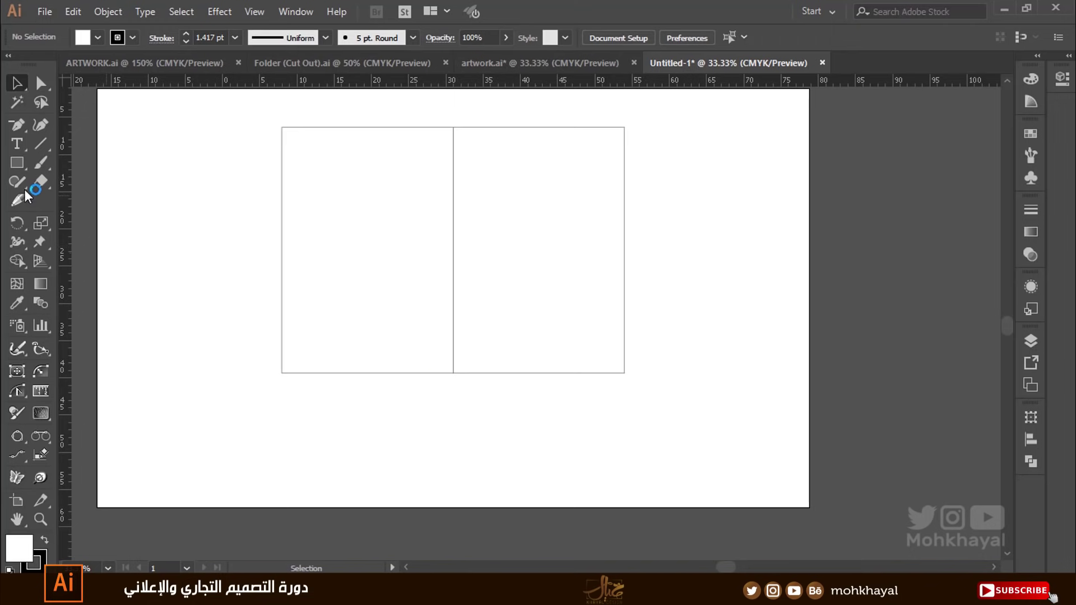
Select the left panel and start dragging a copy of it downward.
left_click(10, 163)
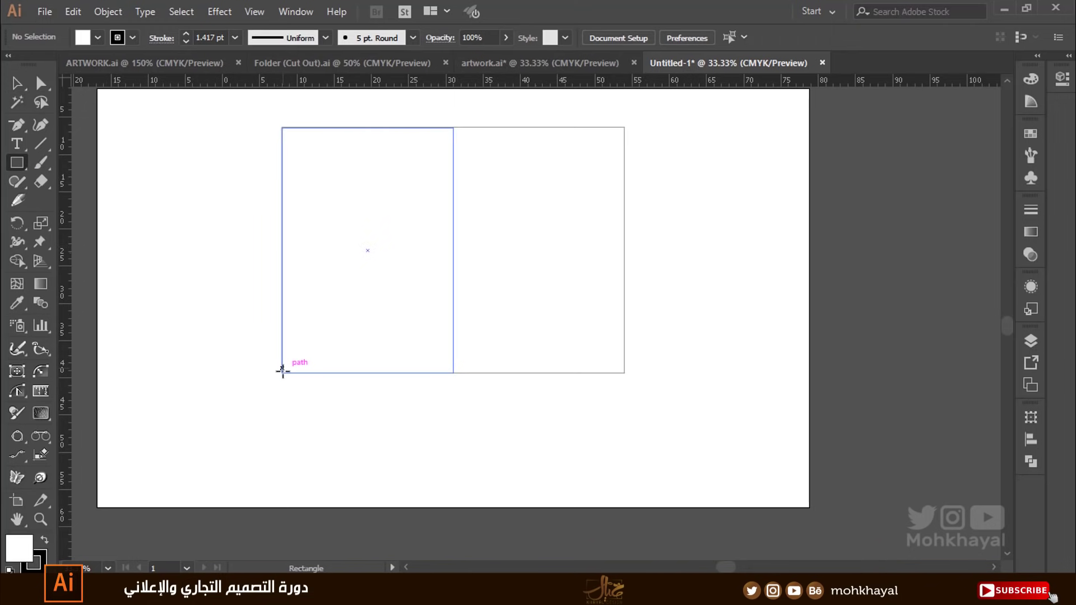
left_click(17, 83)
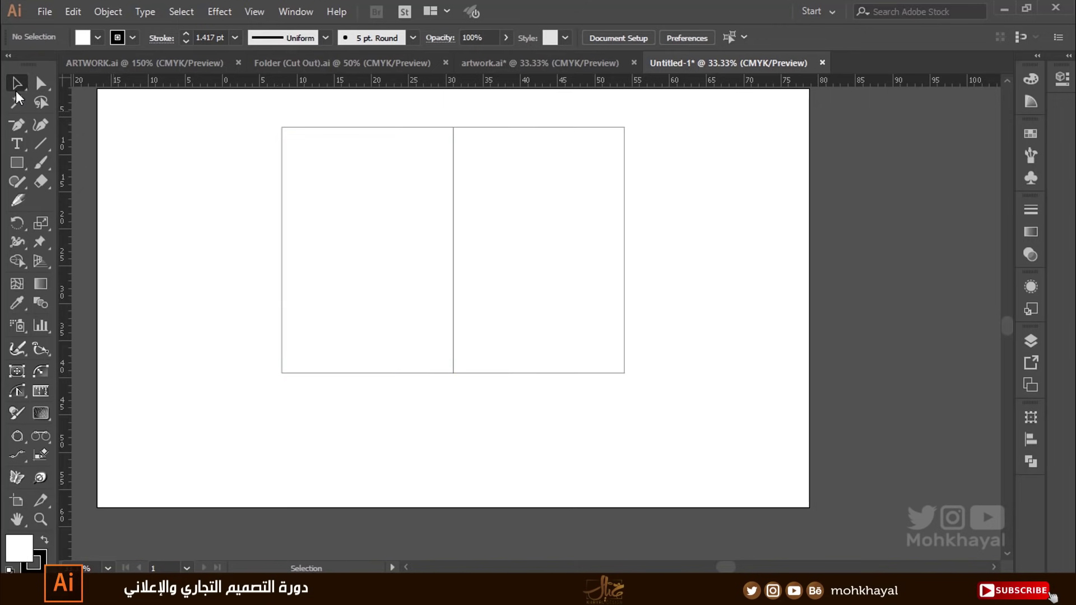
left_click(399, 204)
left_click_drag(399, 203, 392, 140)
Drop a copy of the left panel below it and try shortening its bottom edge.
left_click_drag(360, 188, 373, 433)
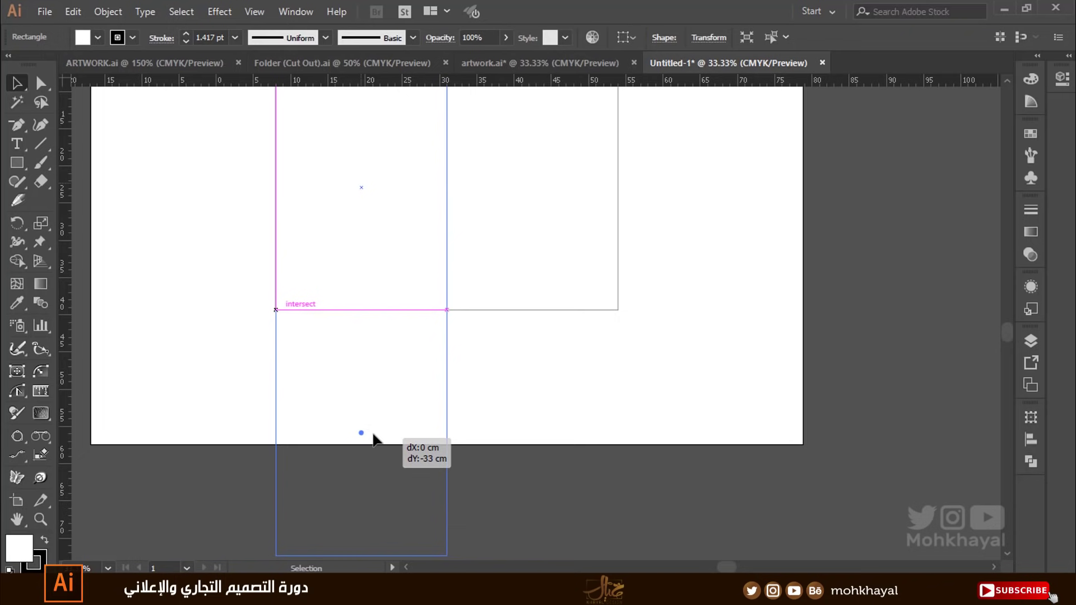
left_click_drag(372, 433, 372, 433)
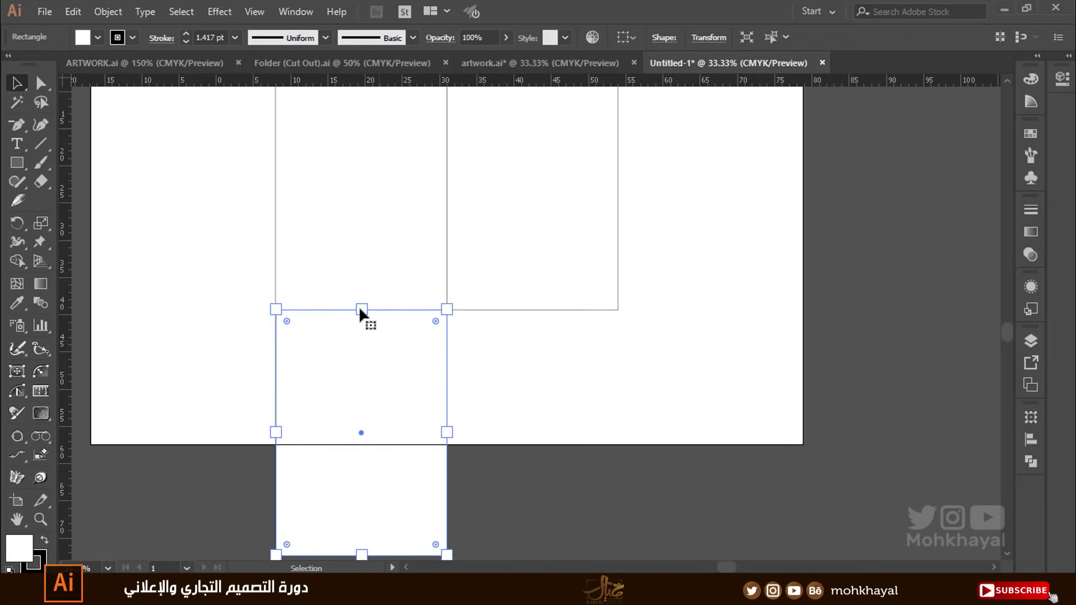
mouse_move(362, 556)
left_mouse_down()
mouse_move(361, 375)
mouse_move(368, 470)
mouse_move(347, 506)
left_mouse_up()
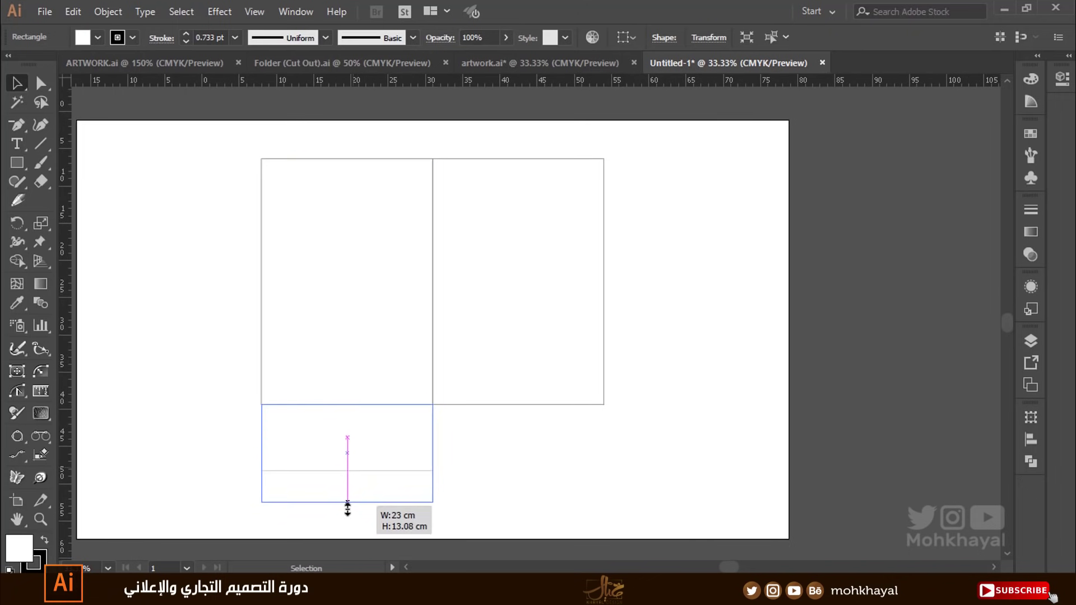
key("z")
key("v")
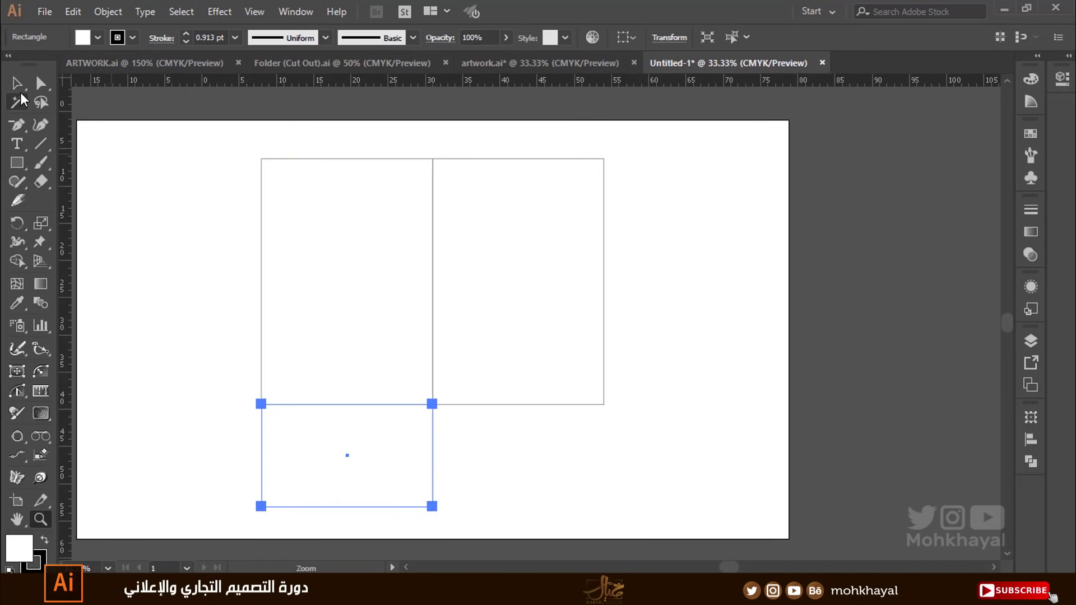
left_click_drag(513, 270, 505, 231)
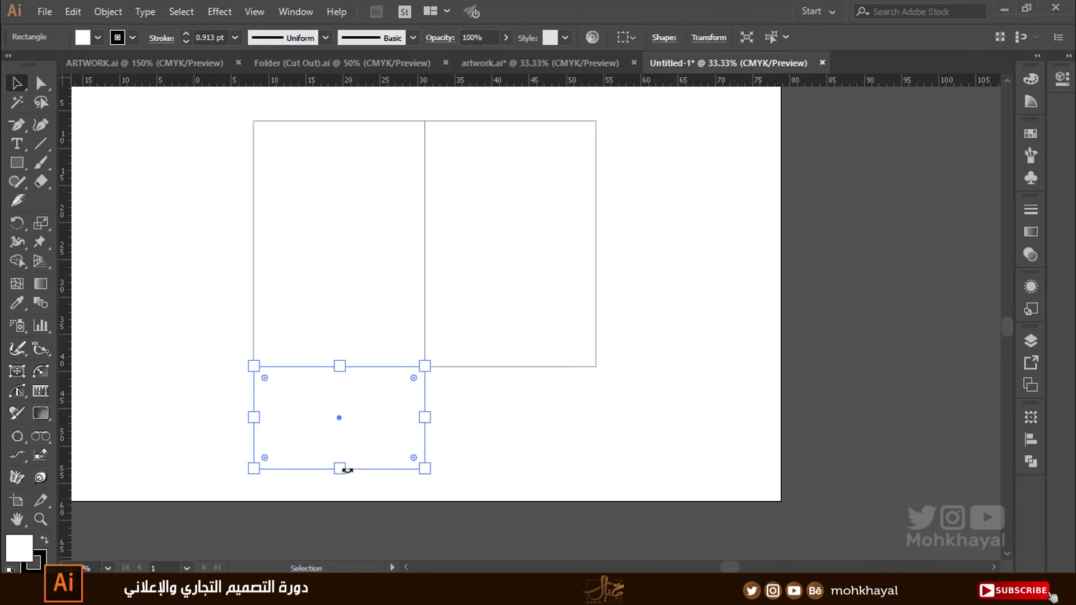
left_click_drag(347, 470, 345, 485)
key("ctrl+z")
Move the copy up and trial-adjust its top edge, undoing the changes.
left_click_drag(339, 418, 338, 315)
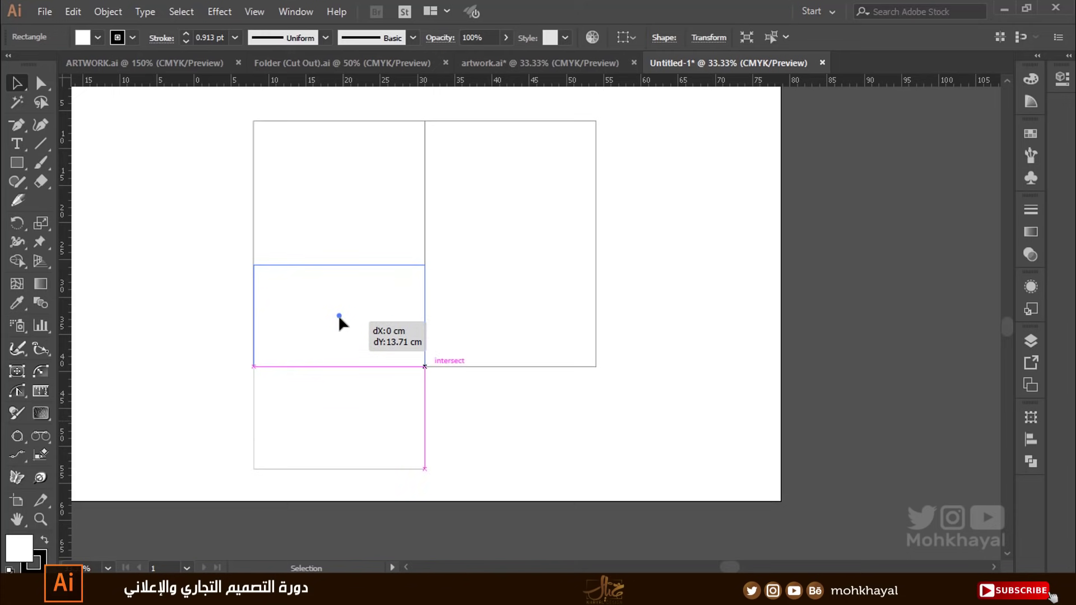
left_click(427, 288)
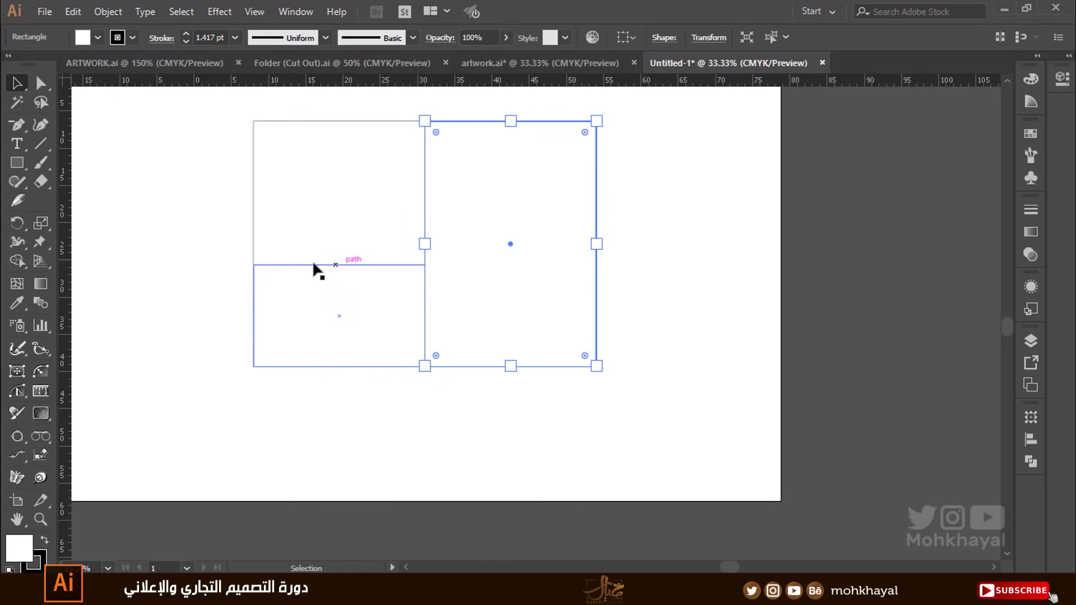
left_click(353, 271)
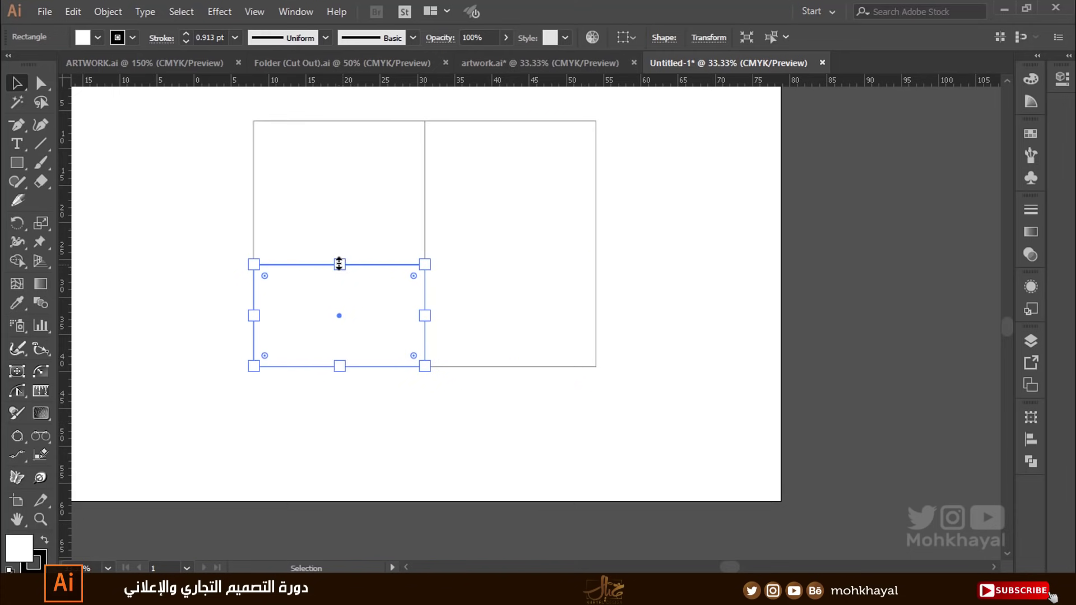
left_click_drag(338, 265, 336, 124)
key("ctrl+z")
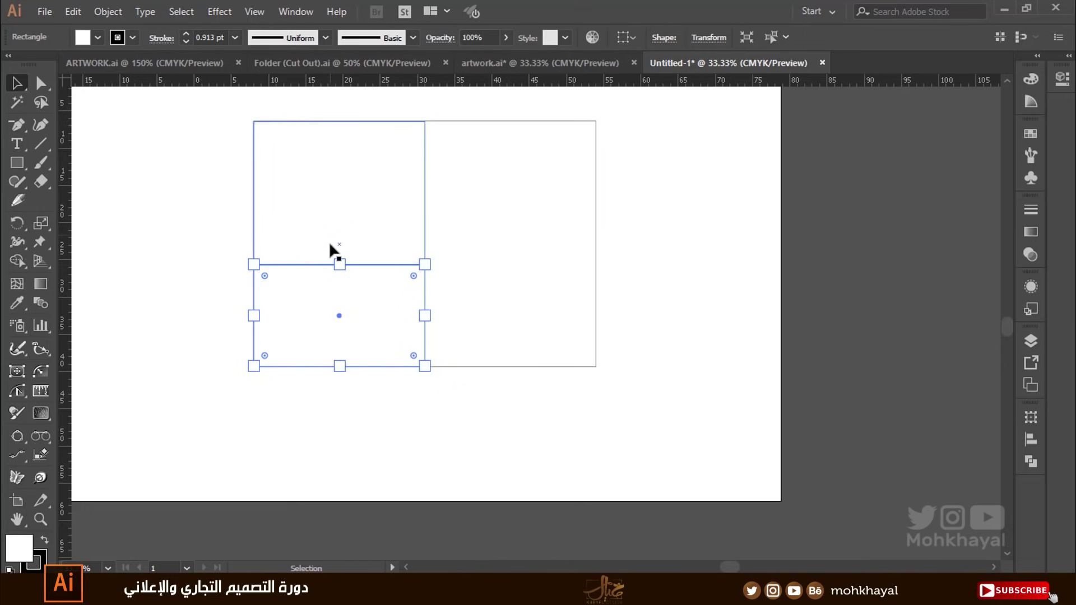
mouse_move(339, 264)
left_mouse_down()
mouse_move(338, 298)
mouse_move(338, 286)
left_mouse_up()
key("a")
key("v")
key("ctrl+z")
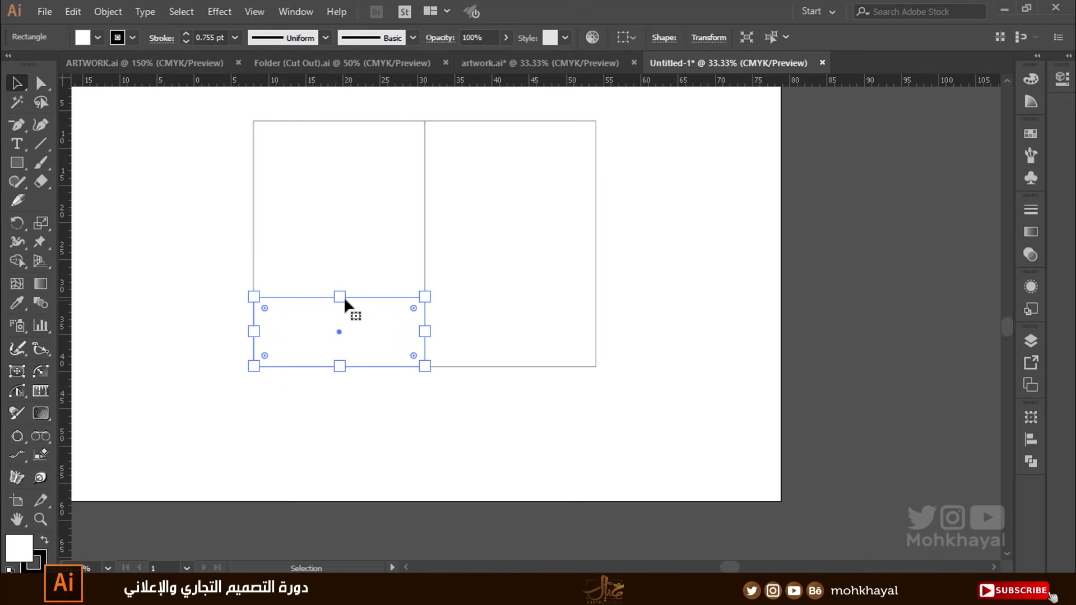
Set the copy's height to 15 cm and move it flush beneath the left panel.
left_click(698, 39)
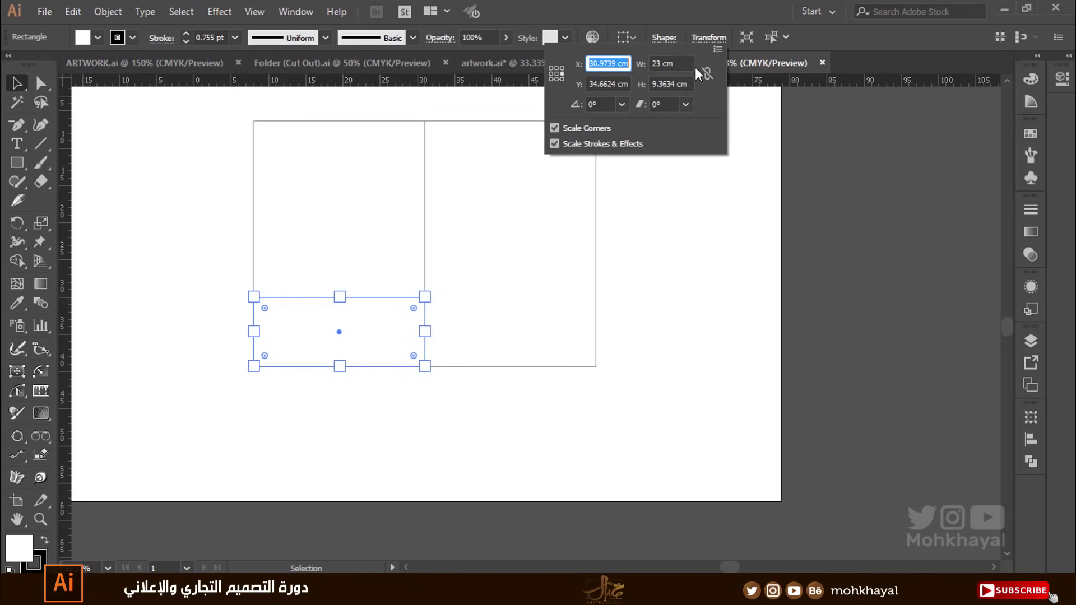
left_click(679, 84)
key("ctrl+a")
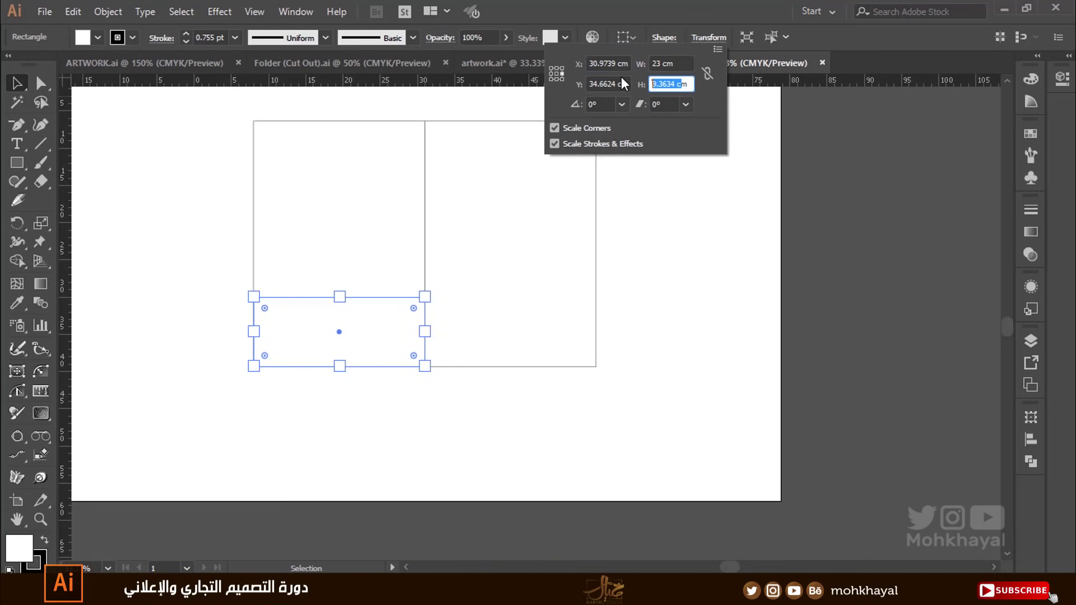
key("Escape")
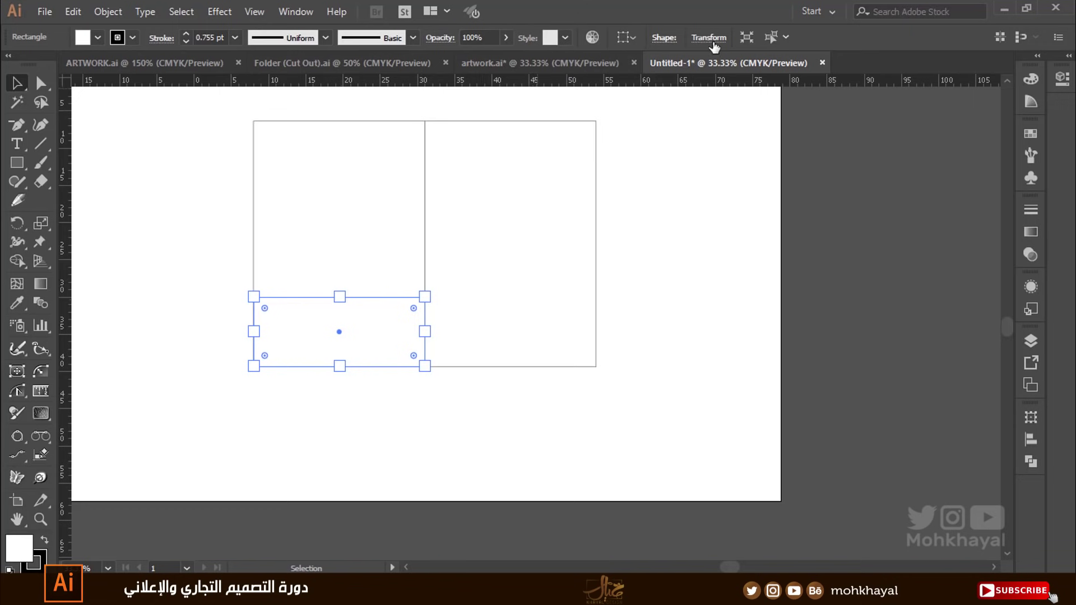
left_click(709, 38)
double_click(688, 82)
type("15")
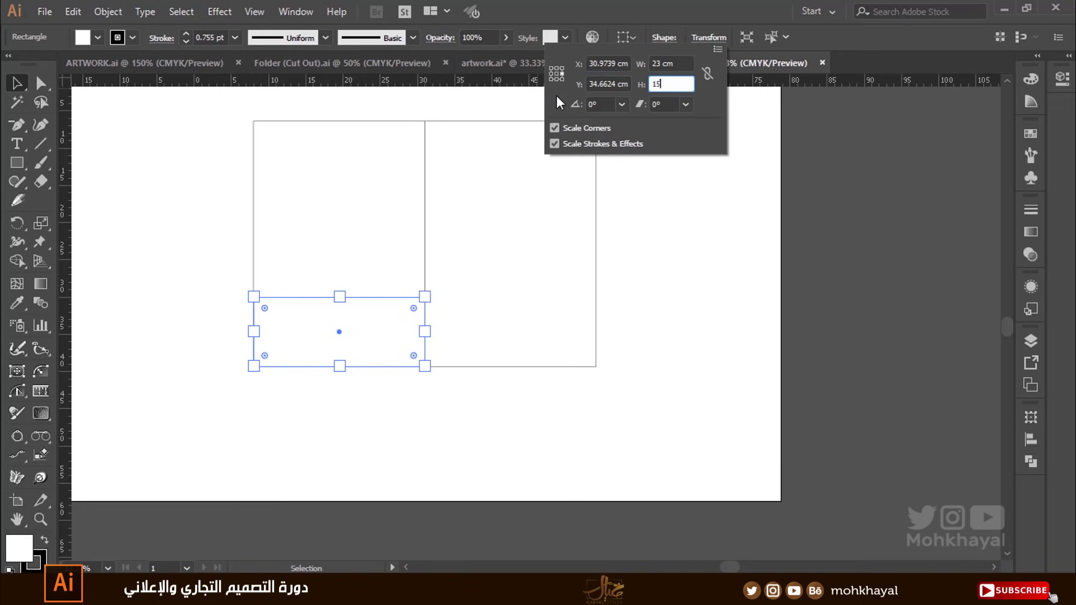
key("Return")
left_click_drag(336, 381, 453, 429)
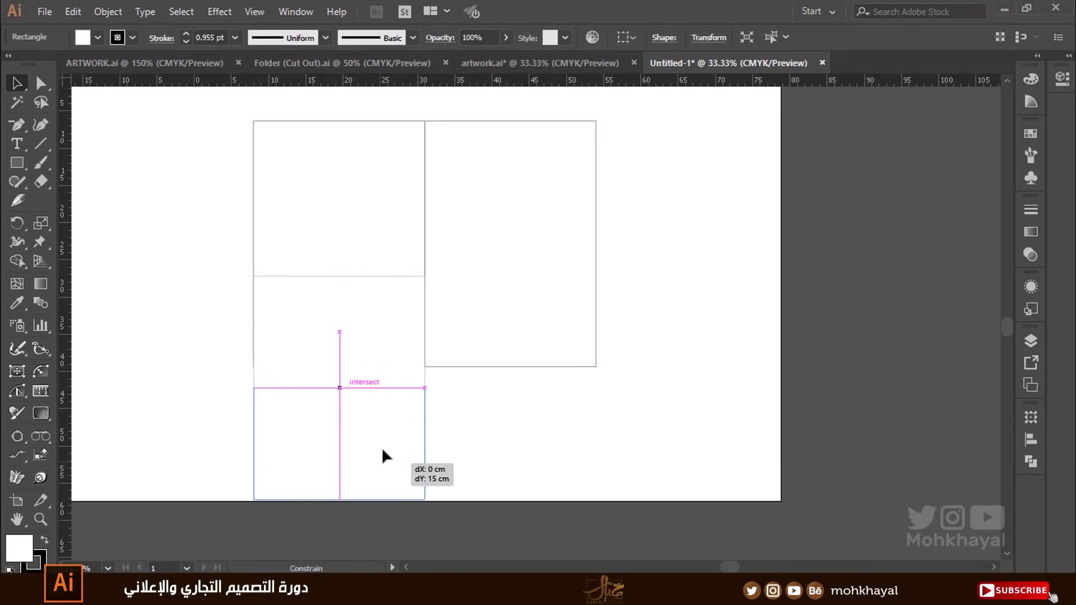
left_click(211, 378)
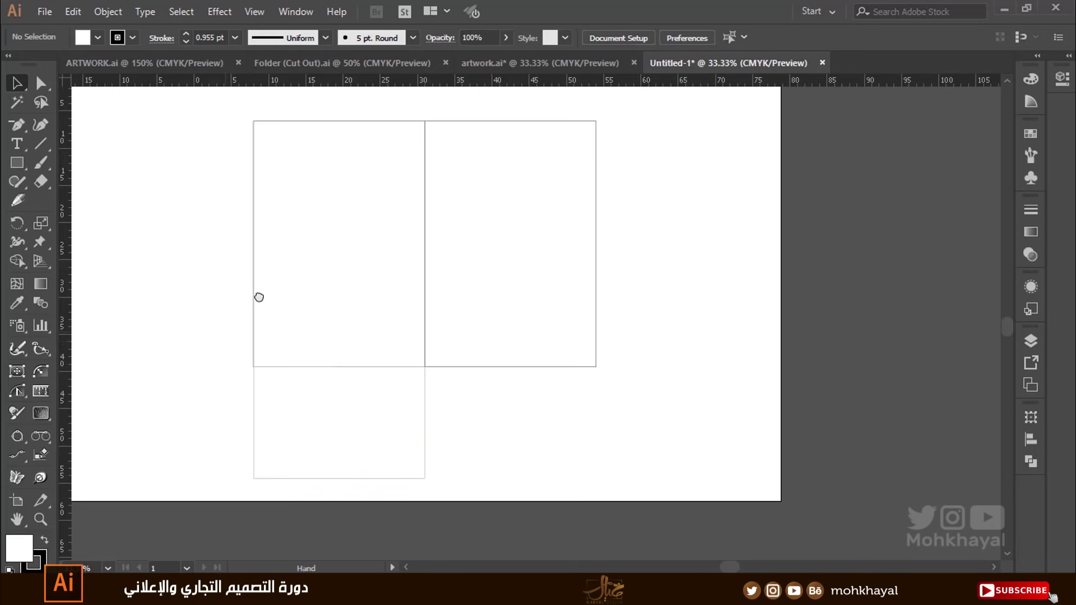
Draw a tall strip down from the lower flap's top-left corner.
left_click_drag(320, 286, 513, 368)
scroll(514, 371, "down", 3)
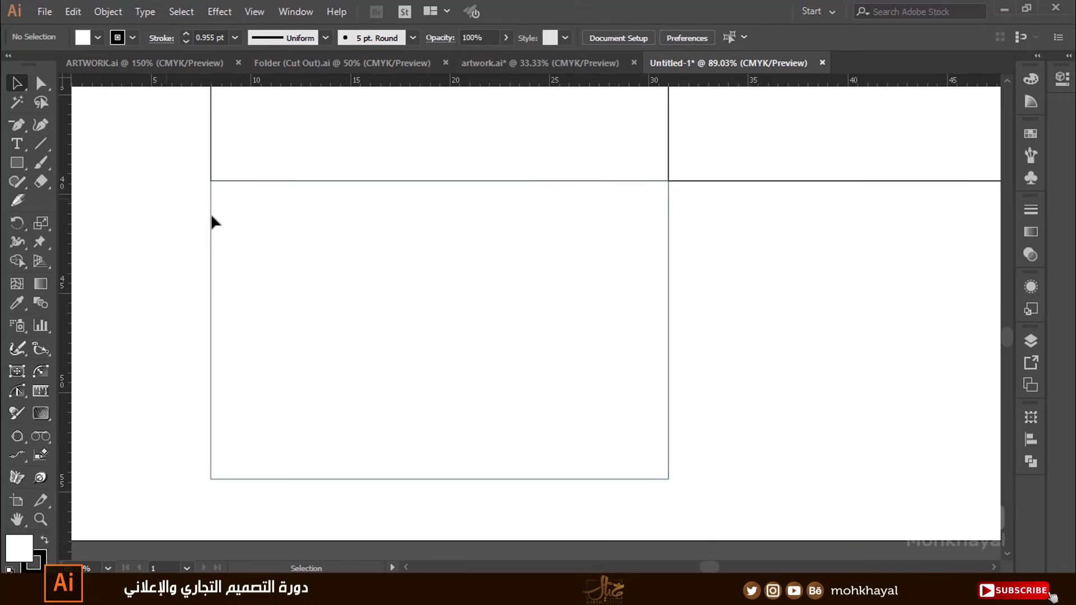
left_click(17, 163)
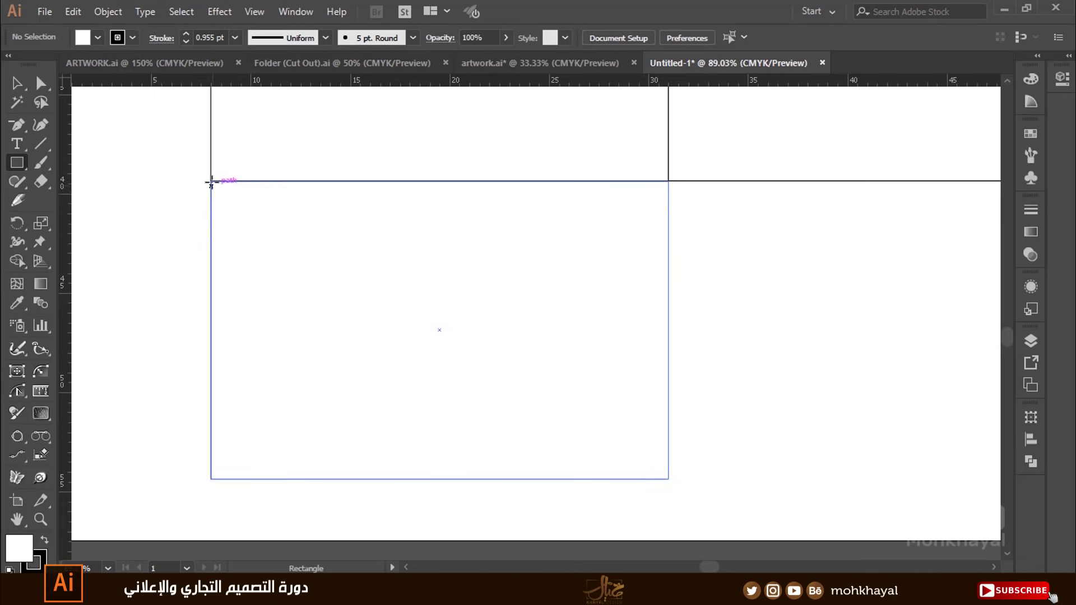
left_click_drag(211, 181, 182, 479)
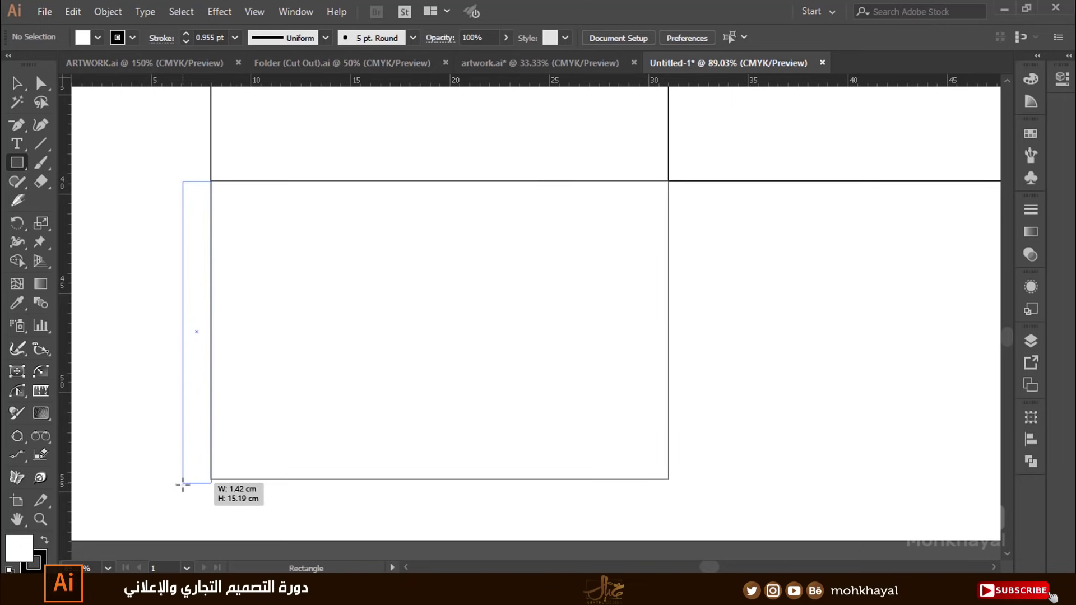
key("v")
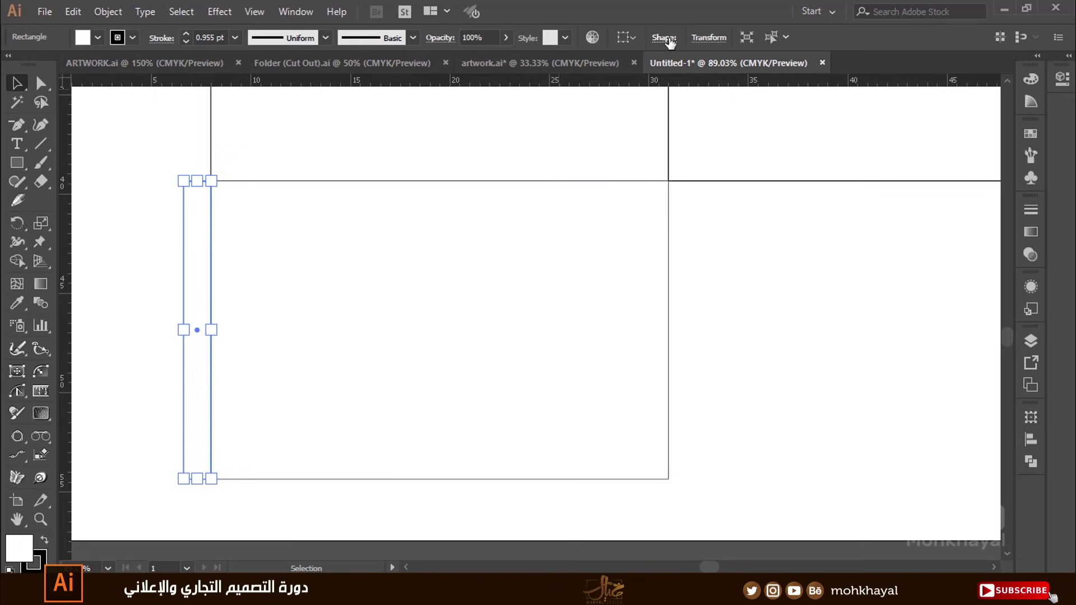
Set the strip's width to 1 cm.
left_click(709, 37)
double_click(659, 63)
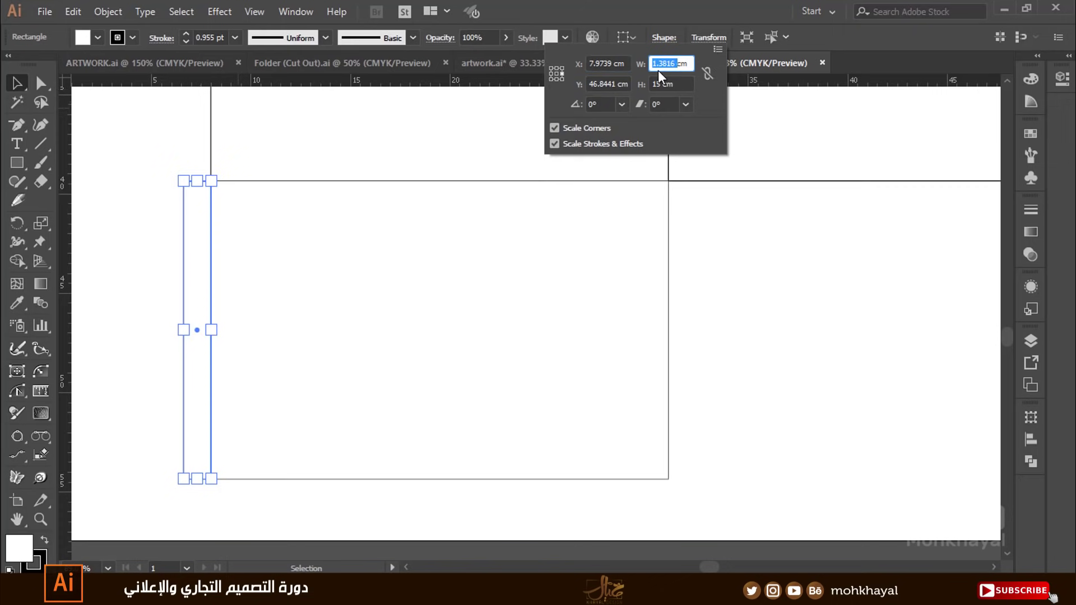
type("1")
key("Return")
key("z")
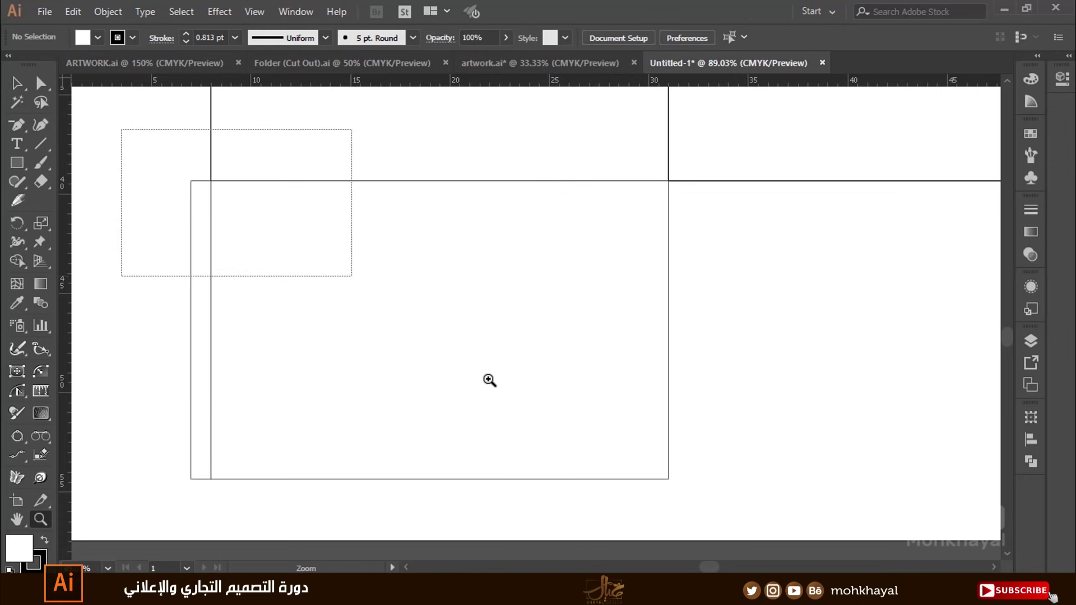
left_click_drag(121, 130, 489, 380)
key("v")
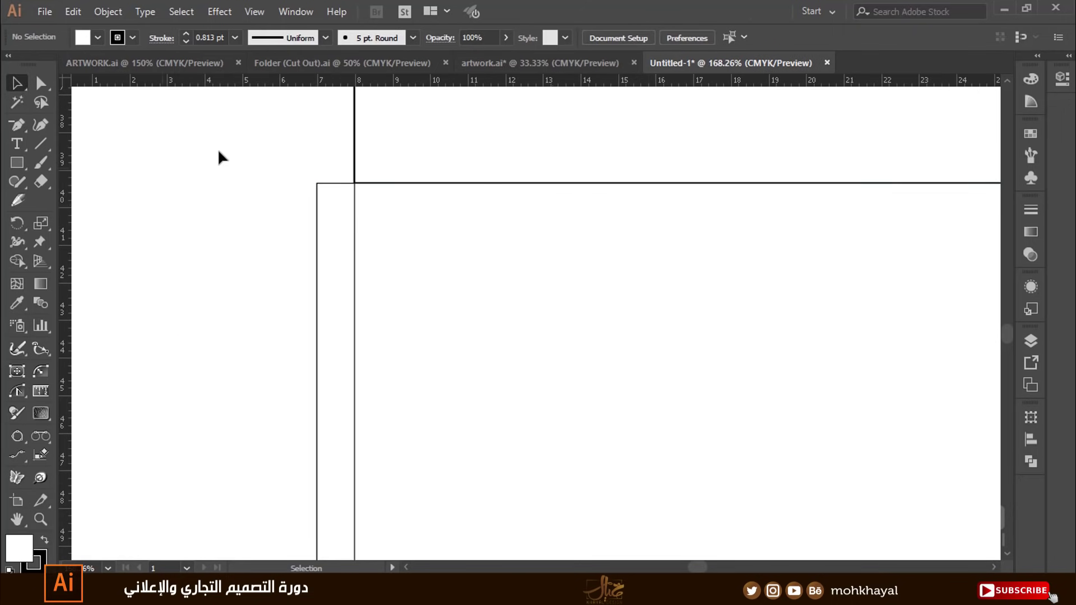
Widen the side strip to 1.5 cm and deselect it.
left_click_drag(212, 151, 326, 248)
left_click(711, 37)
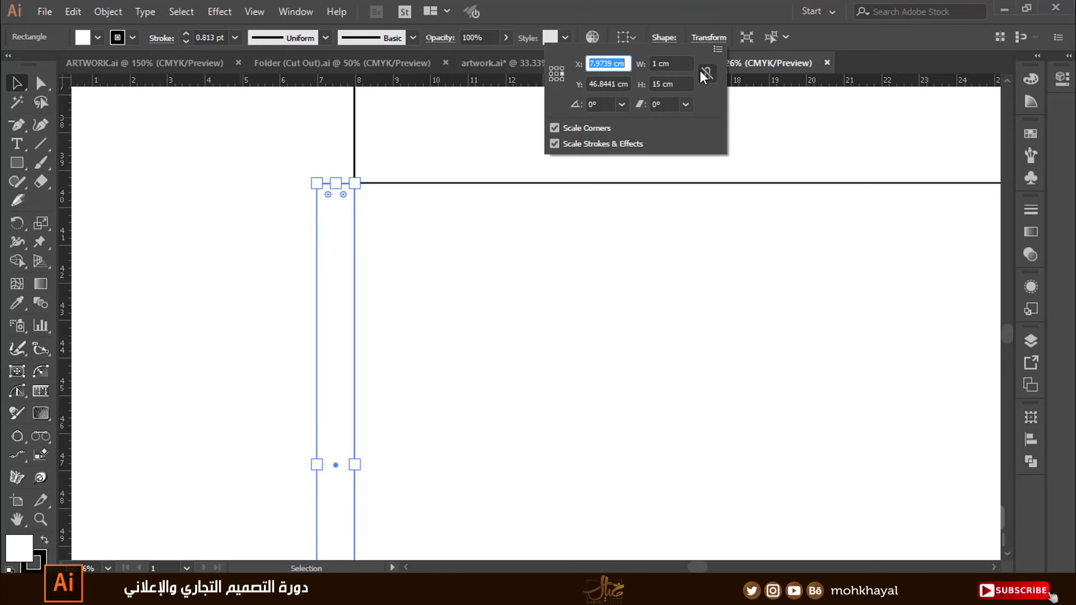
key("Tab")
type("1.5")
key("Return")
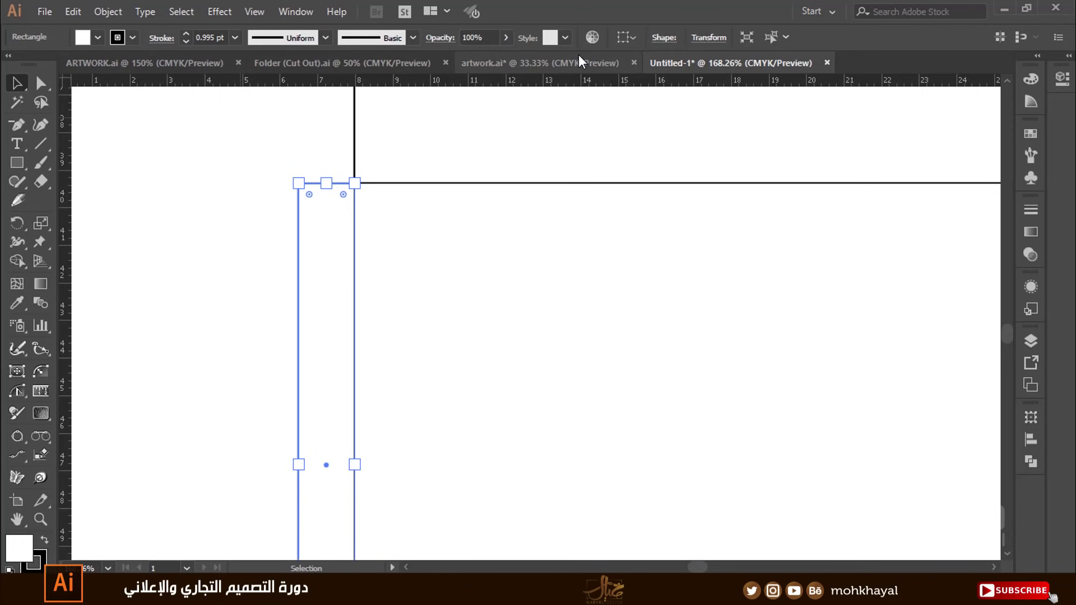
left_click(244, 298)
key("a")
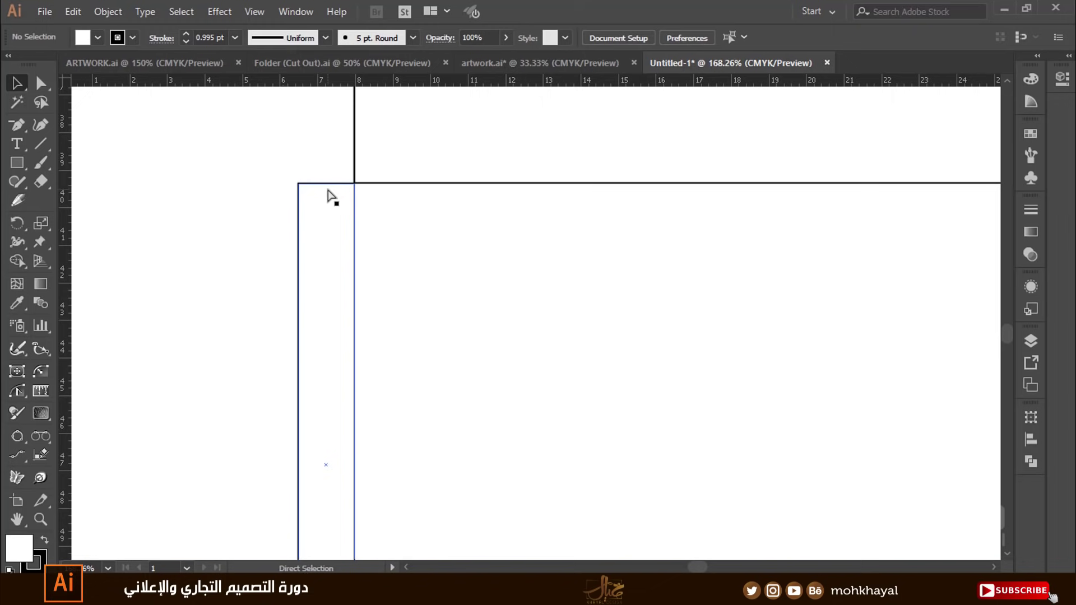
key("ctrl+minus")
key("v")
scroll(329, 250, "down", 2)
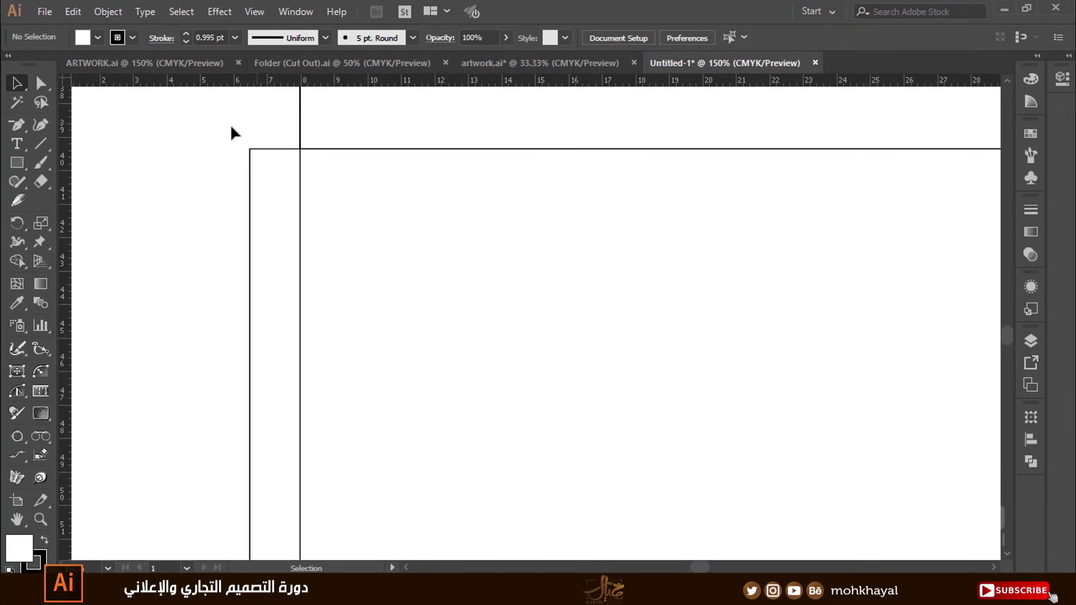
Select the side strip and pull its top-left anchor slightly downward.
left_click_drag(230, 126, 270, 191)
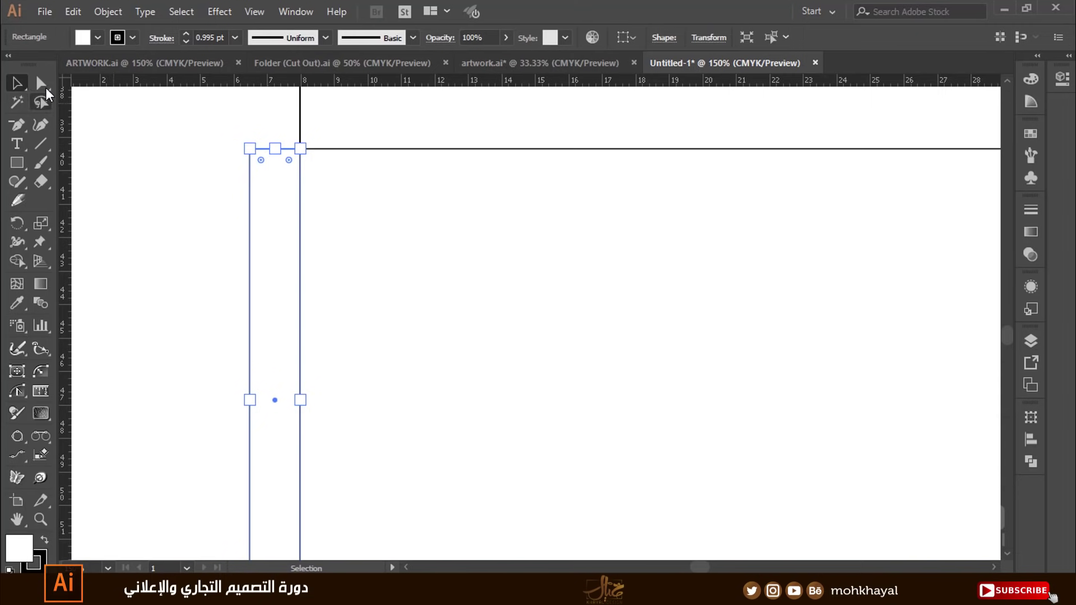
left_click(40, 83)
left_click(250, 149)
left_click_drag(251, 154, 249, 158)
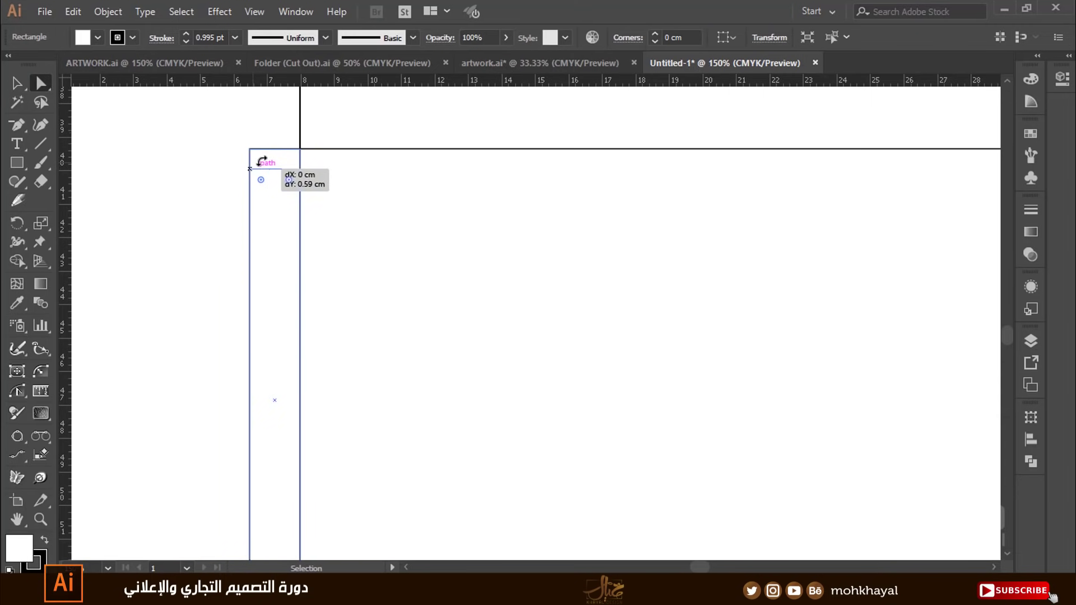
left_click(21, 83)
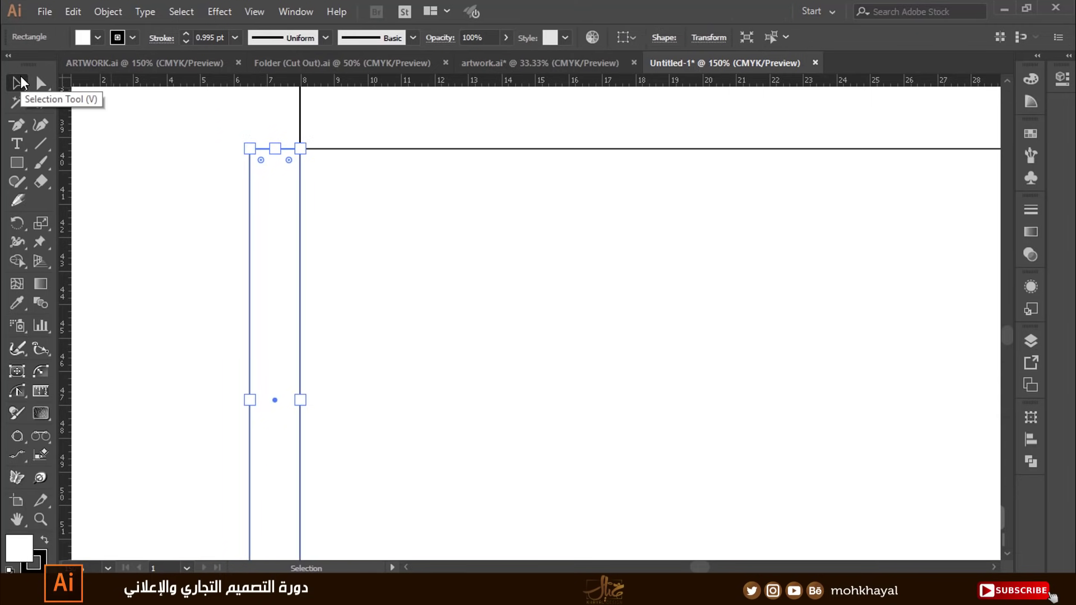
Set the General preferences Keyboard Increment to 10 mm.
key("ctrl+k")
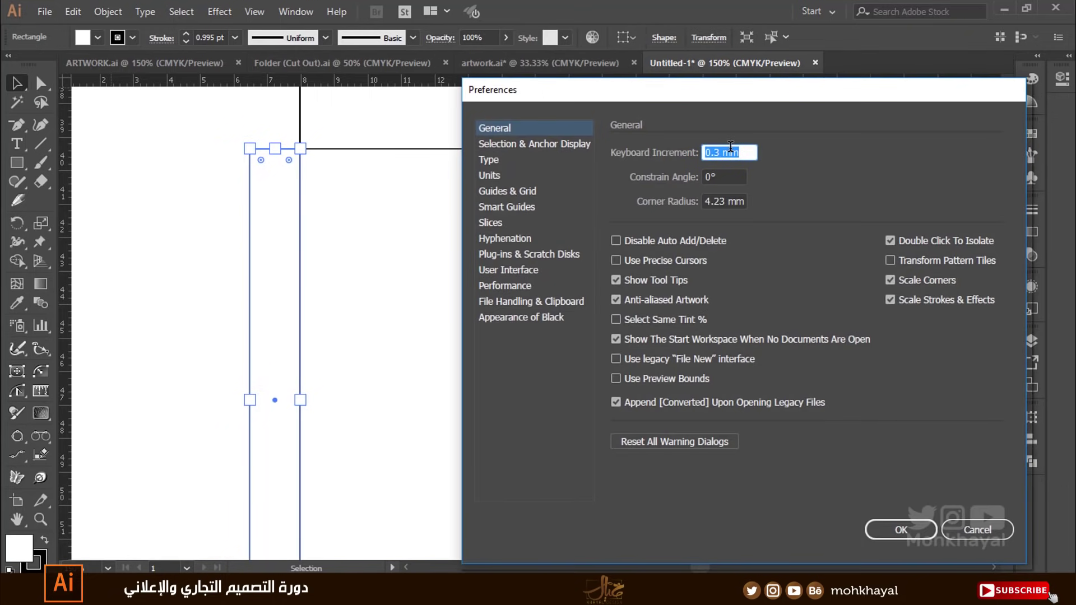
type("1")
type("0")
key("Return")
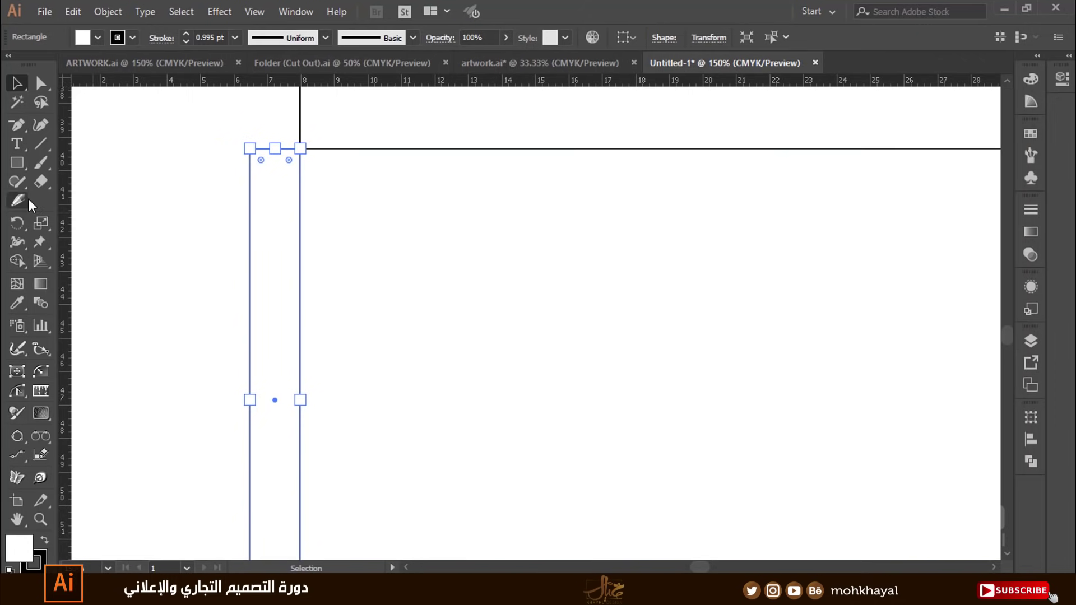
Nudge the strip's top-left anchor down and bottom-left anchor up by 1 cm each.
key("a")
left_click(250, 150)
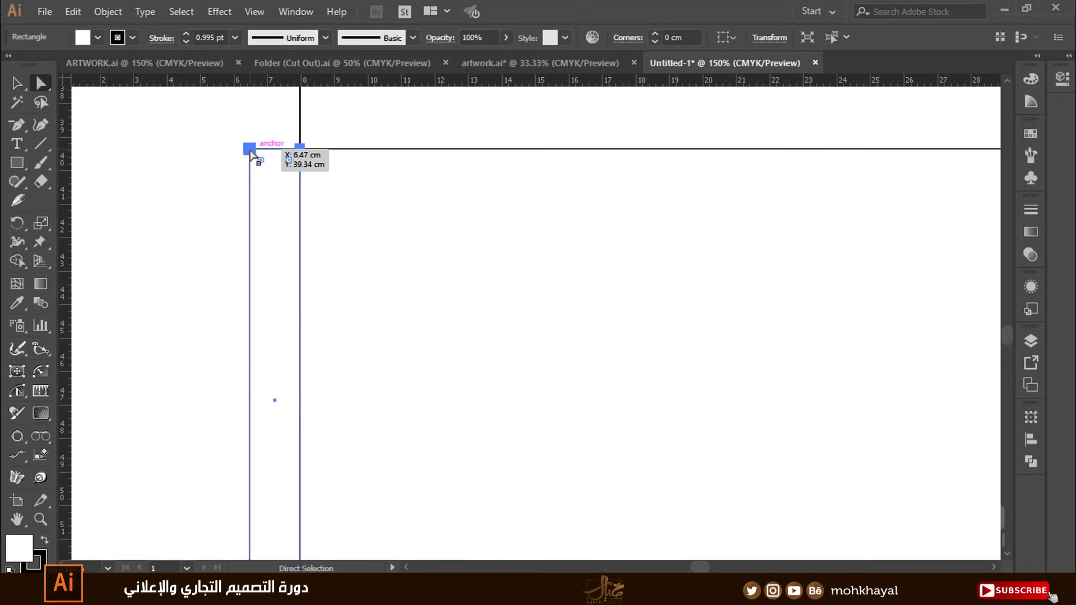
key("Down")
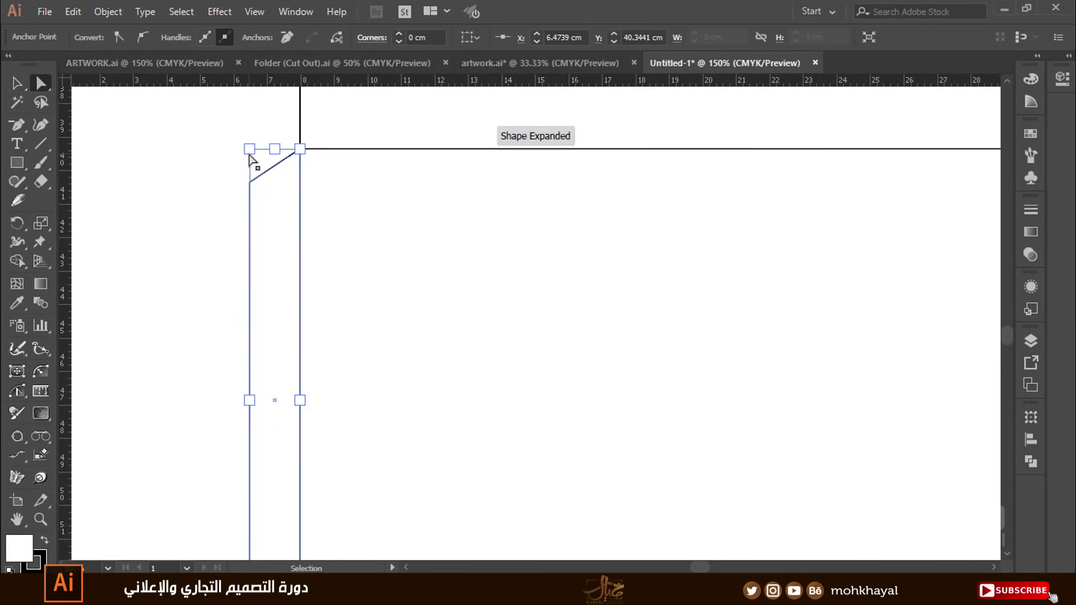
key("ctrl+minus")
key("ctrl+minus")
left_click_drag(541, 478, 496, 340)
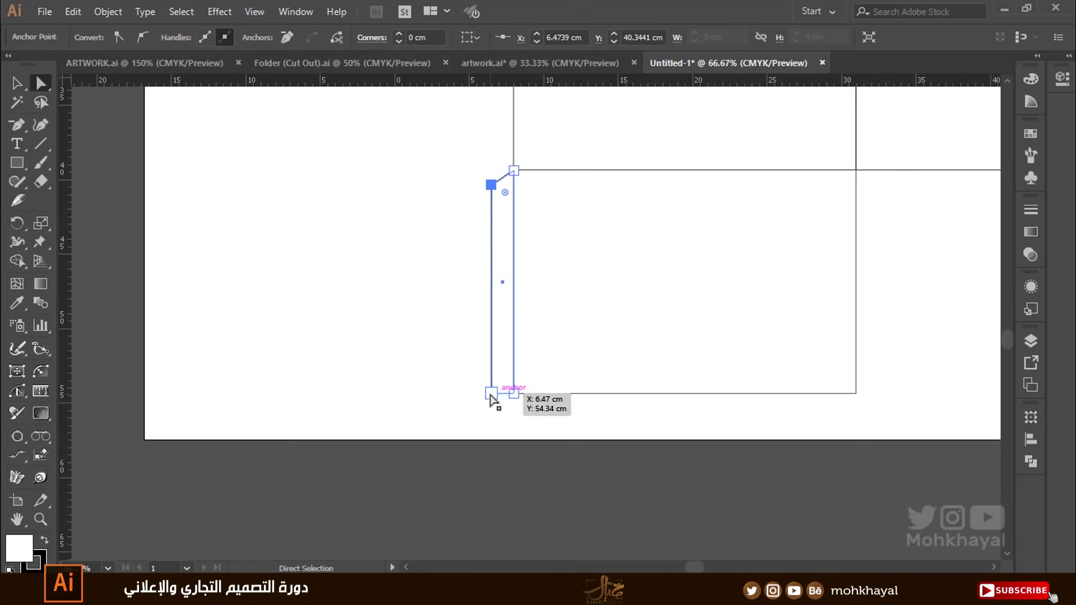
left_click(490, 393)
key("Up")
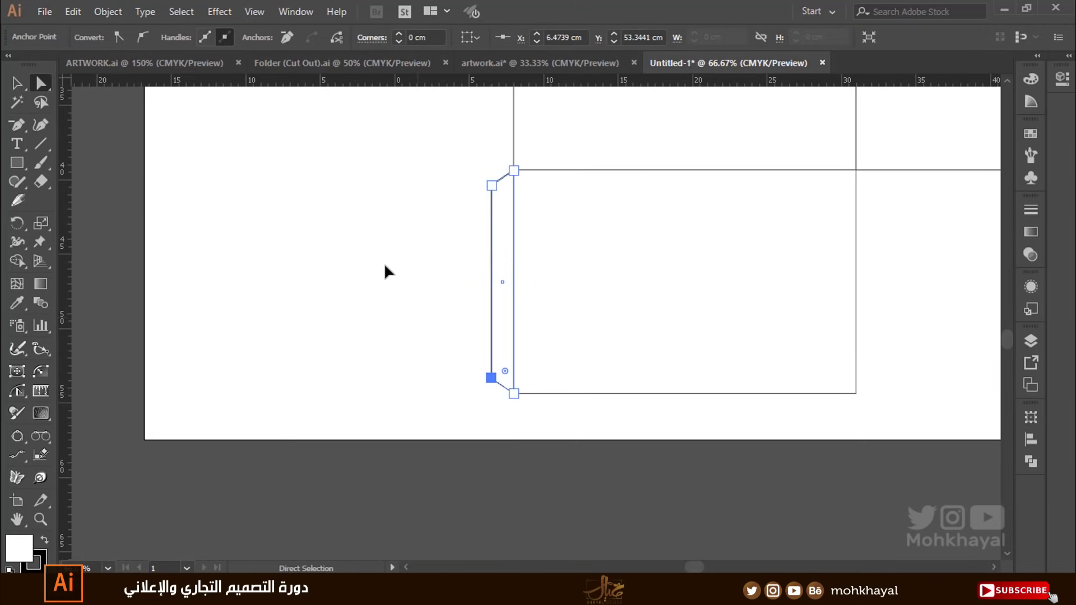
left_click(384, 263)
left_click_drag(315, 247, 162, 273)
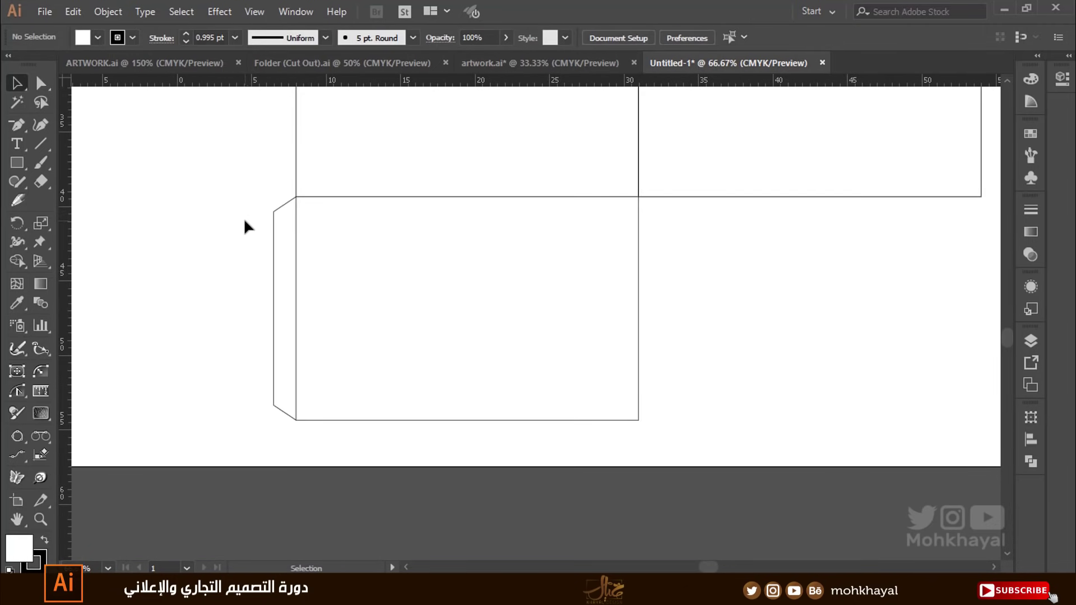
left_click(275, 257)
left_click(337, 443)
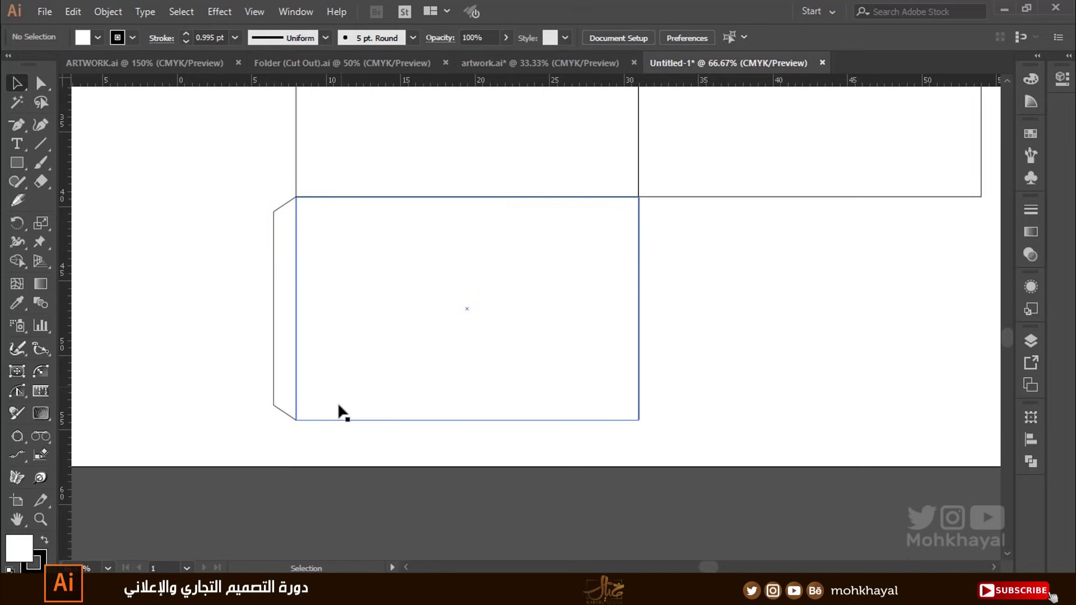
left_click(361, 244)
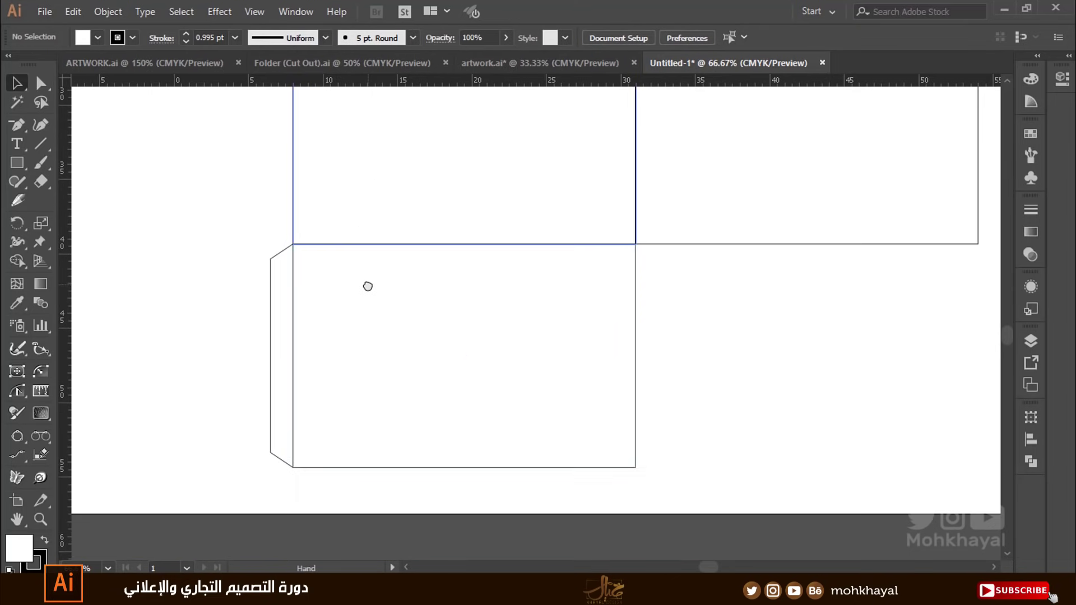
key("ctrl+minus")
left_click_drag(368, 286, 289, 343)
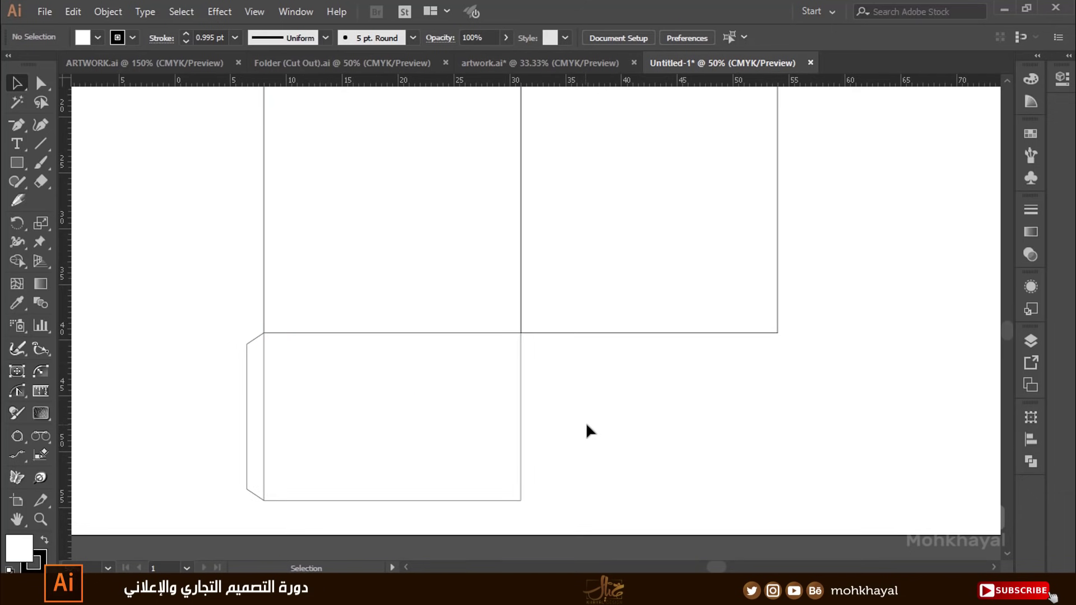
key("ctrl+minus")
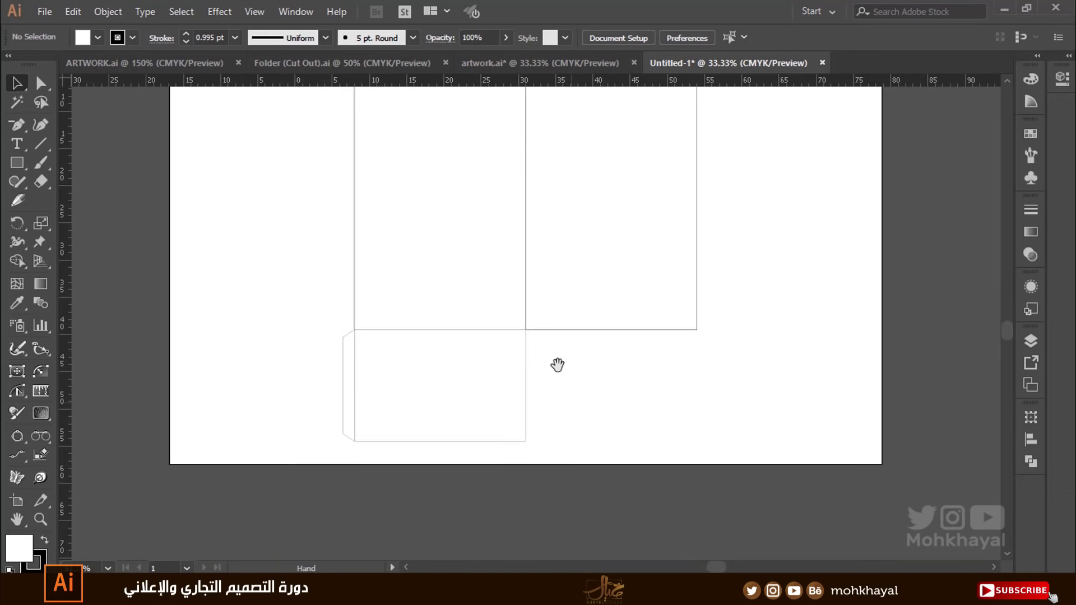
mouse_move(556, 359)
left_mouse_down()
mouse_move(504, 385)
mouse_move(155, 468)
left_mouse_up()
key("ctrl+r")
key("v")
left_click_drag(291, 396, 68, 412)
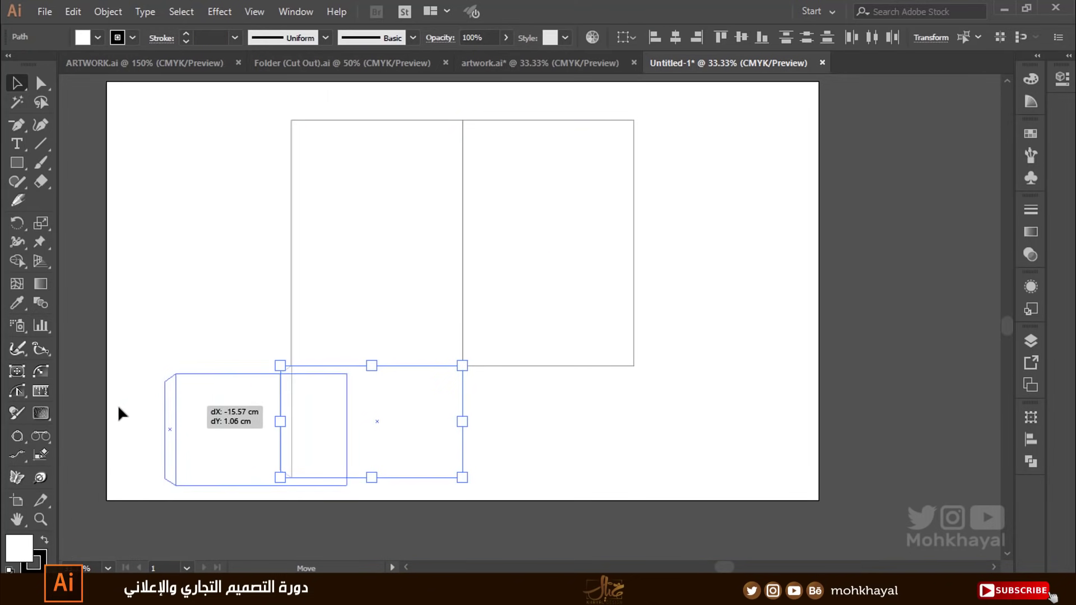
key("a")
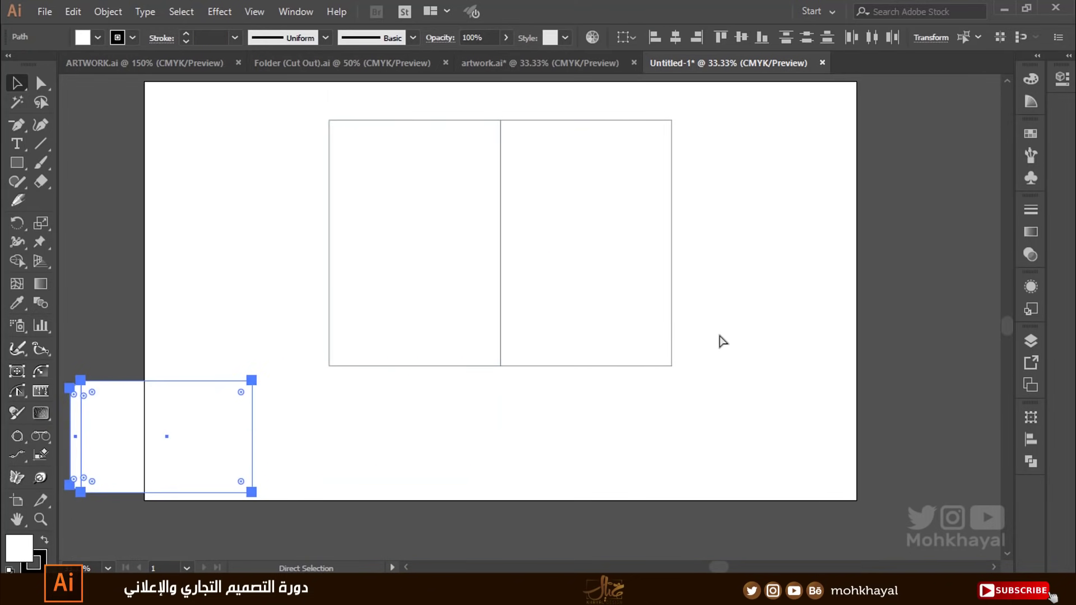
key("v")
key("ctrl+z")
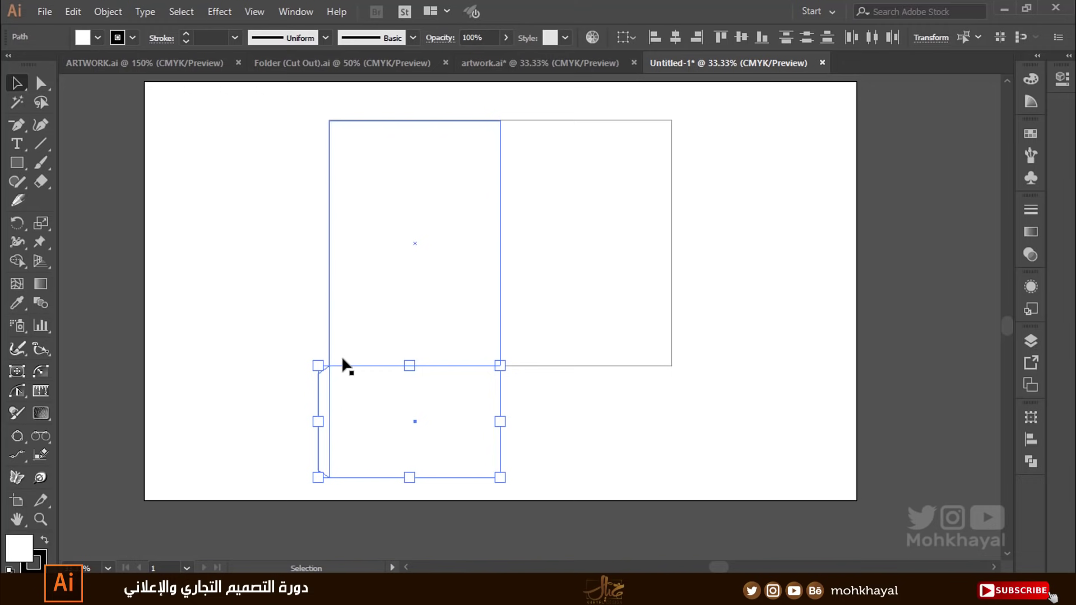
left_click_drag(412, 418, 178, 424)
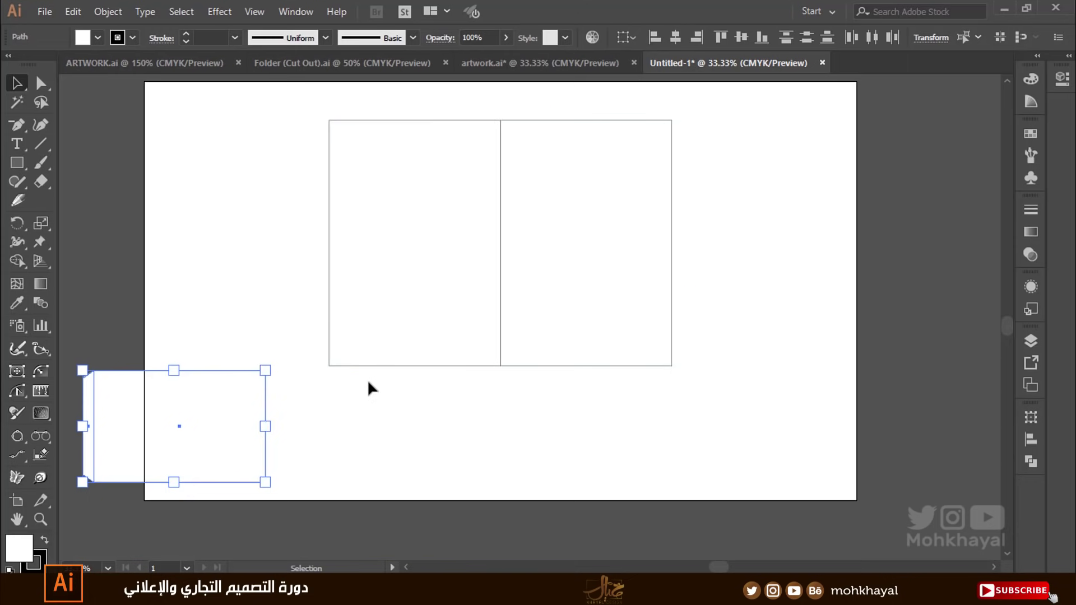
key("ctrl+z")
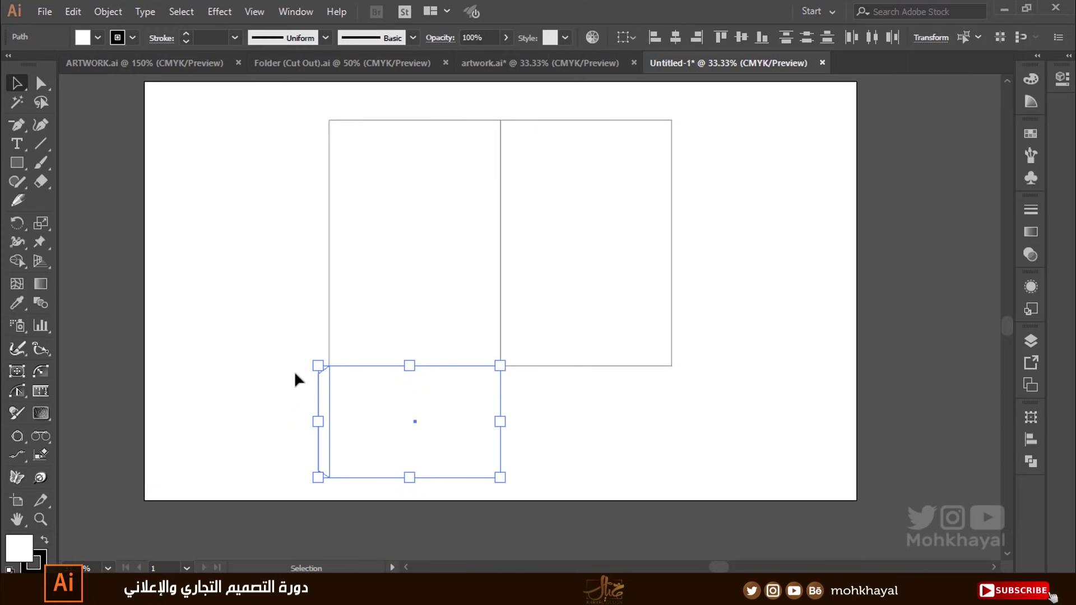
left_click(298, 377)
scroll(487, 271, "up", 2)
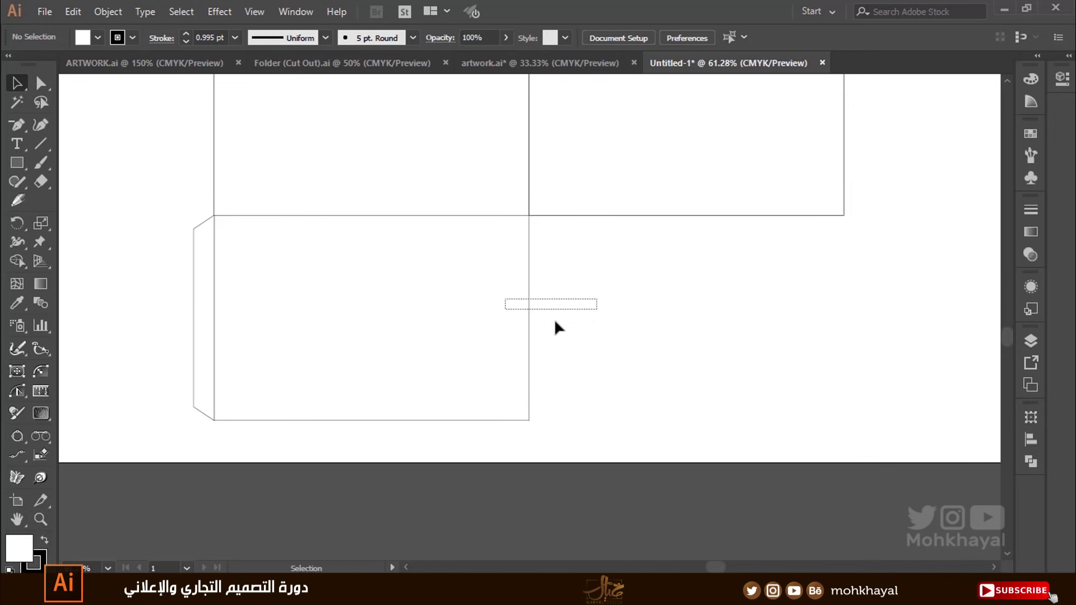
Round the lower pocket rectangle's bottom-right corner into a large arc via its live corner widget.
left_click(524, 320)
left_click(40, 83)
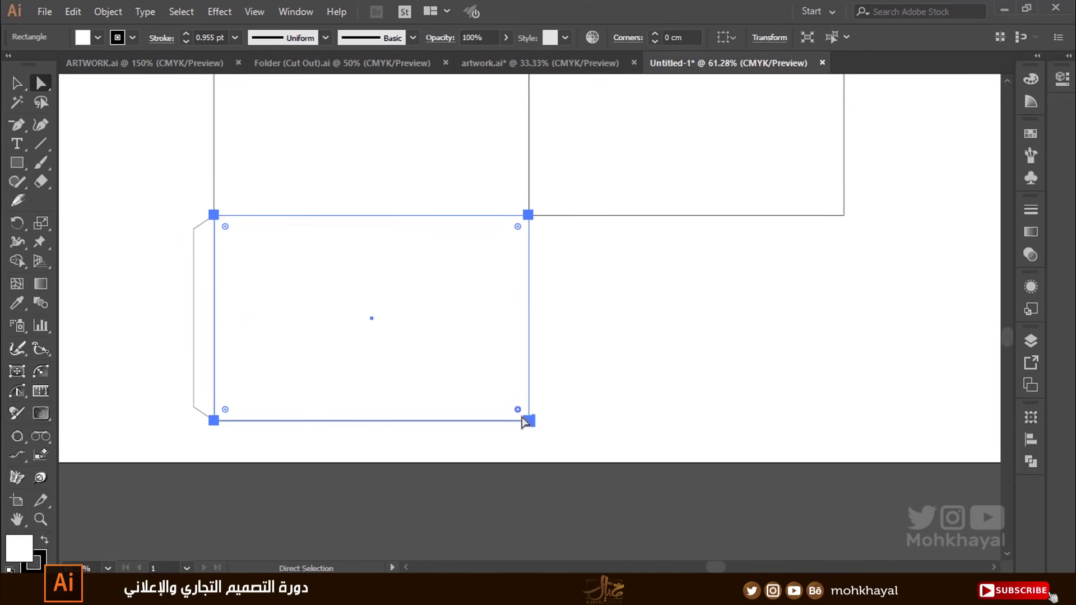
left_click_drag(517, 409, 389, 339)
key("v")
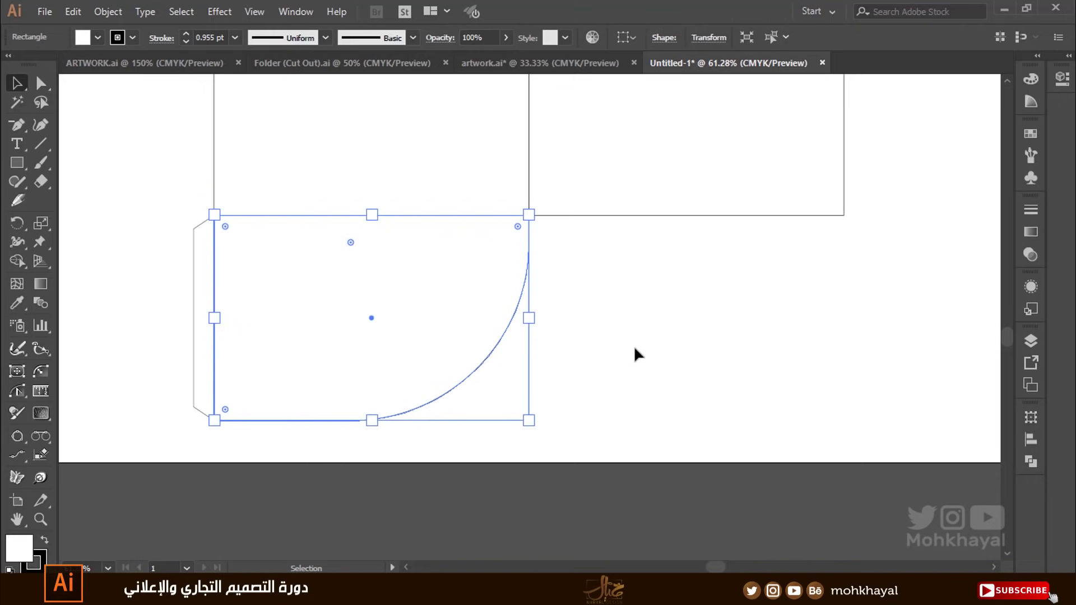
left_click(634, 352)
key("ctrl+z")
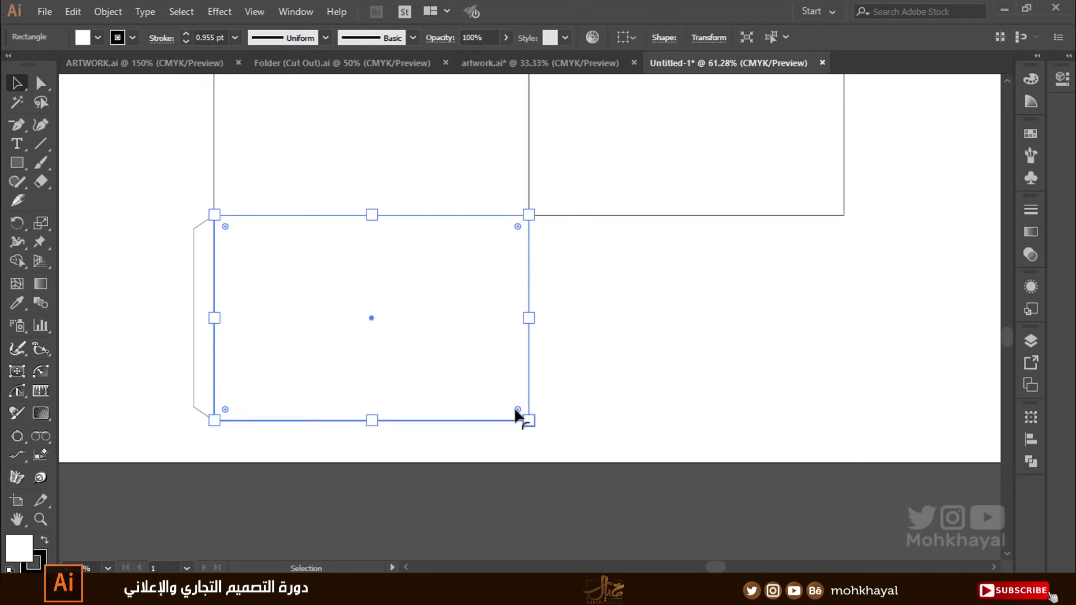
left_click_drag(517, 409, 478, 387)
left_click_drag(518, 410, 446, 346)
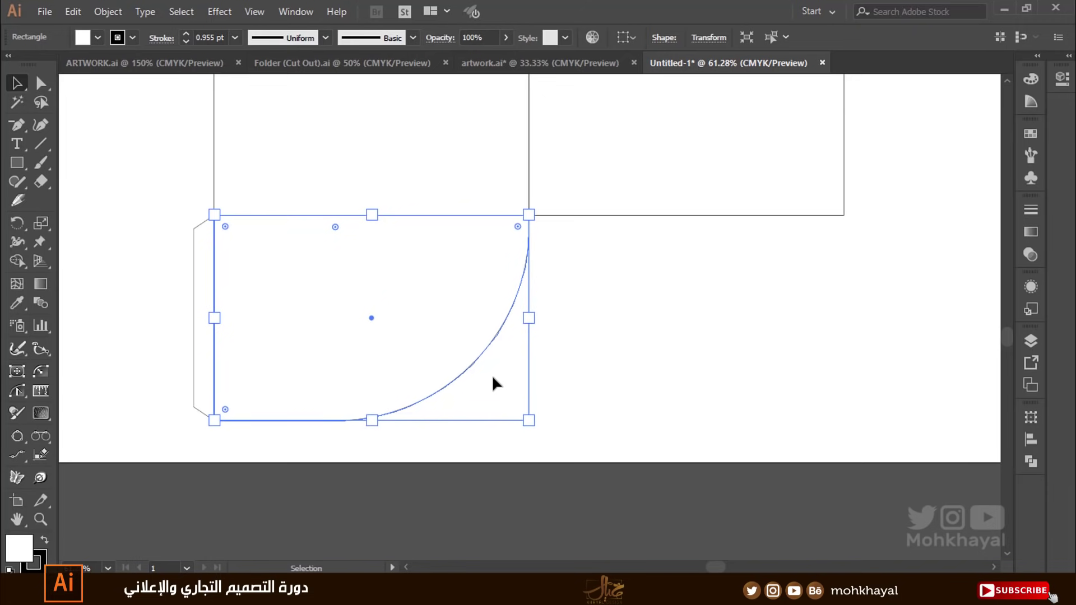
Try a smaller corner radius and narrower width, then undo those trial edits.
key("a")
key("v")
left_click_drag(335, 231, 568, 286)
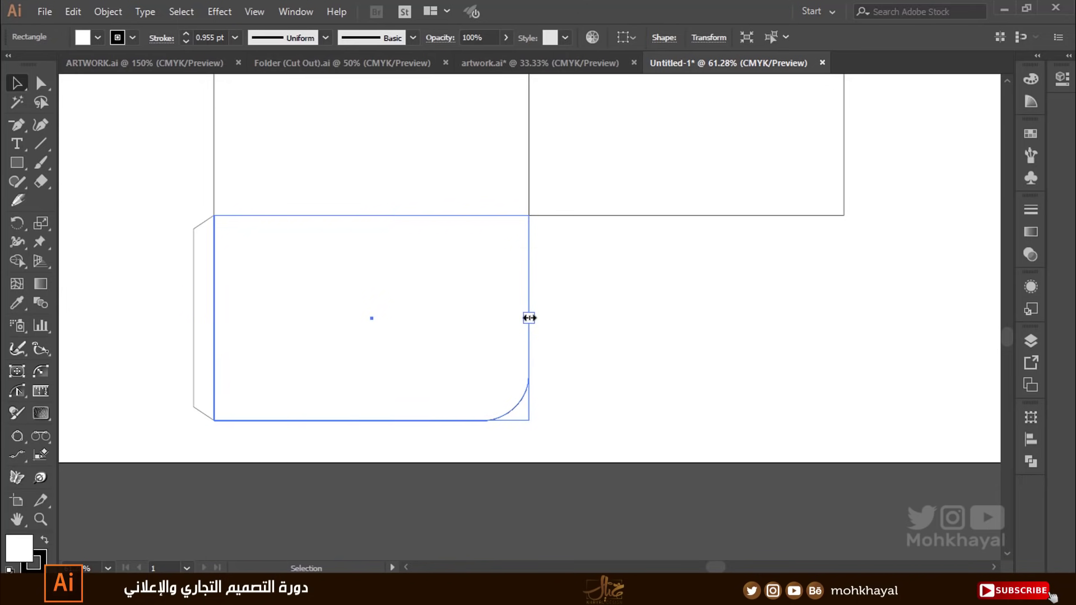
left_click_drag(528, 318, 521, 318)
left_click(574, 277)
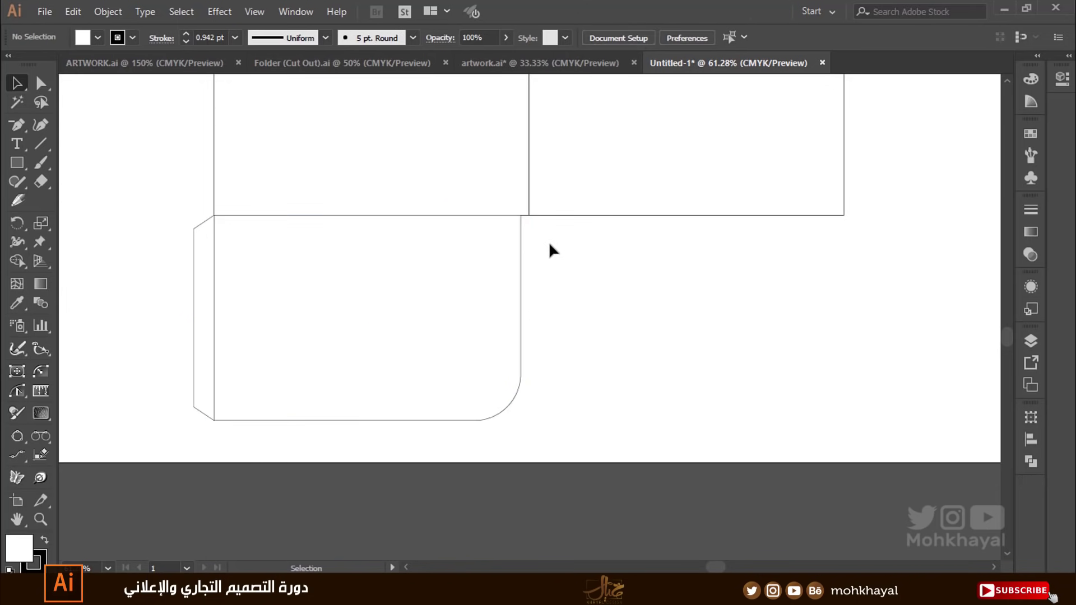
left_click(519, 216)
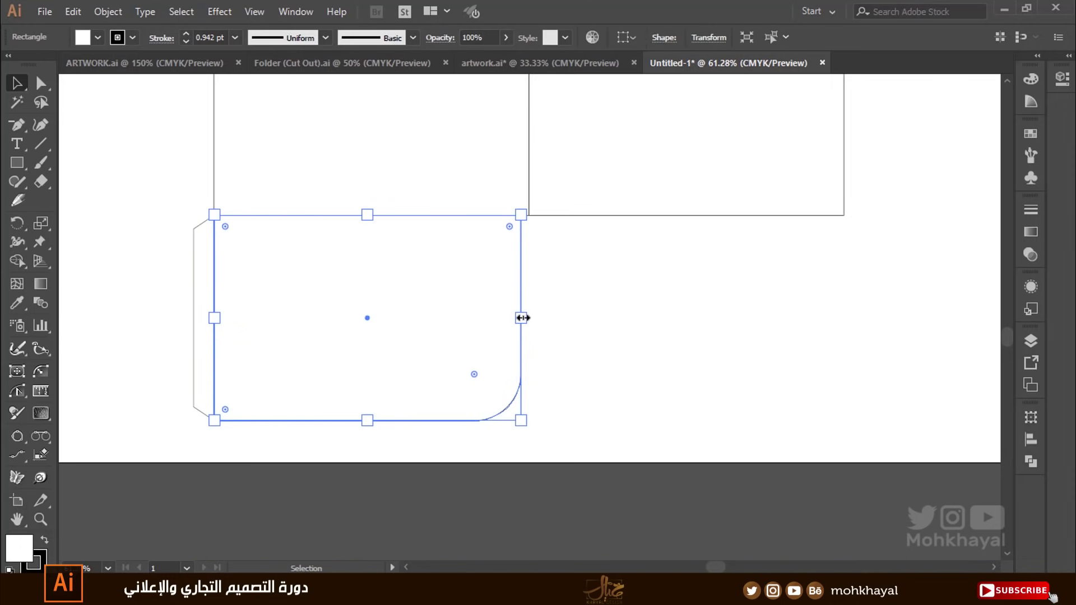
left_click_drag(522, 318, 529, 319)
key("ctrl+z")
left_click(590, 327)
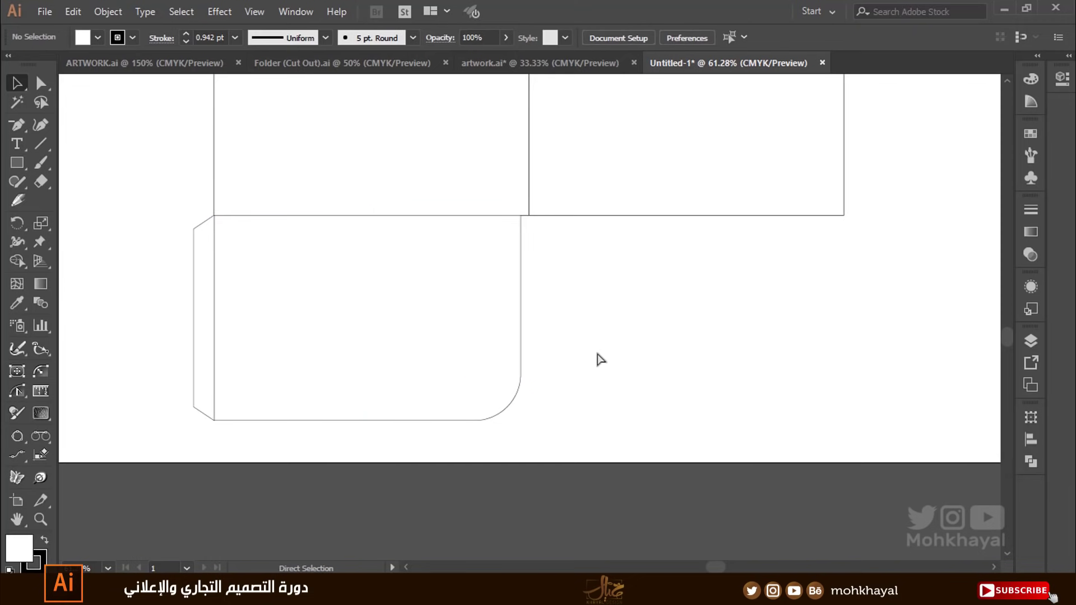
key("ctrl+z")
key("ctrl+z")
key("ctrl+z")
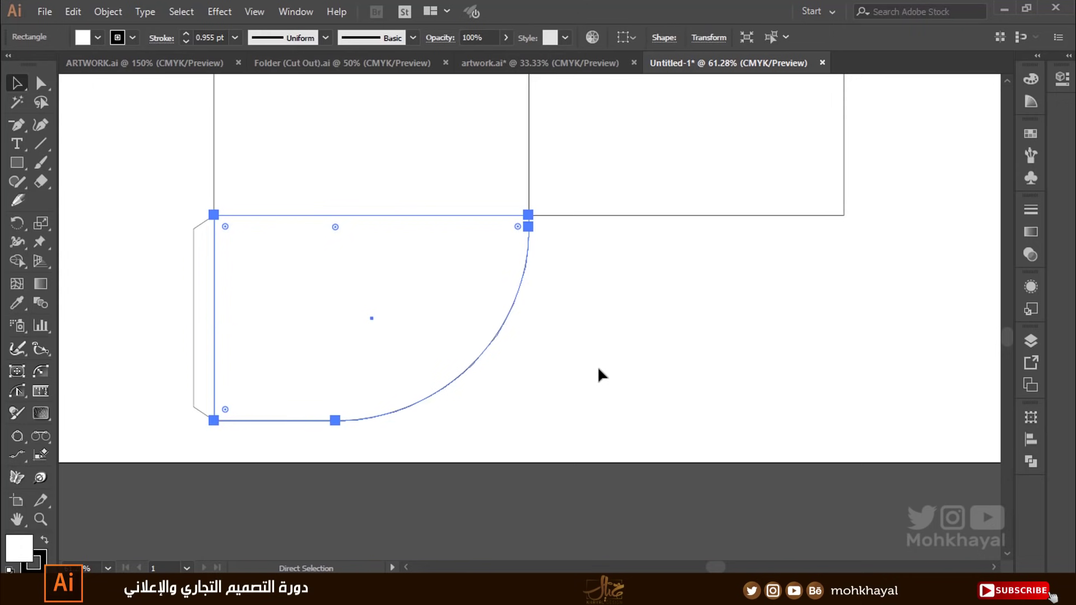
key("ctrl+z")
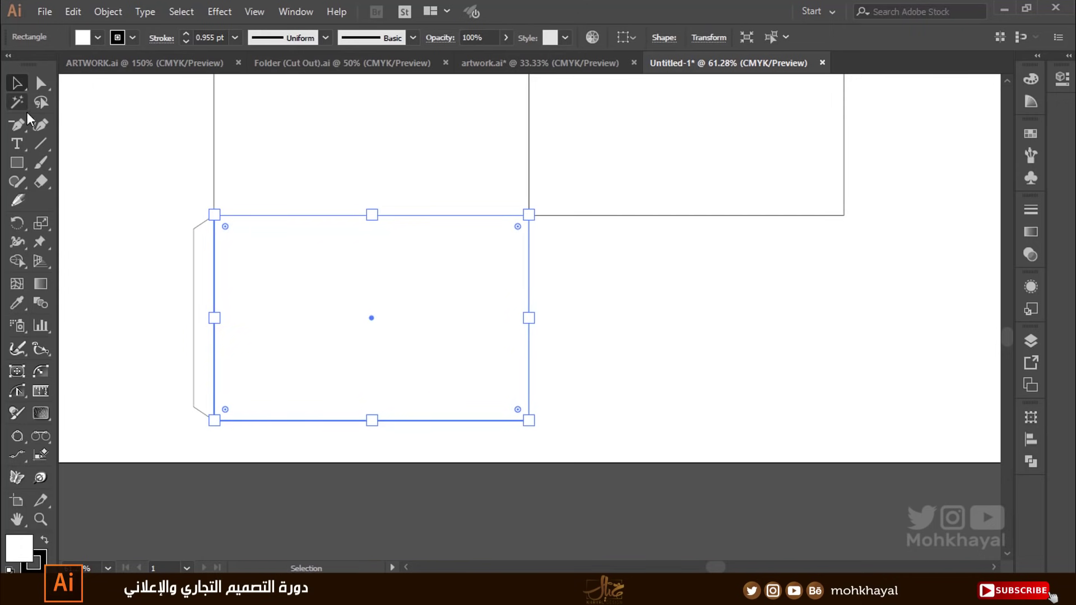
Bend the pocket's bottom edge into a curve with the Anchor Point tool.
key("shift+c")
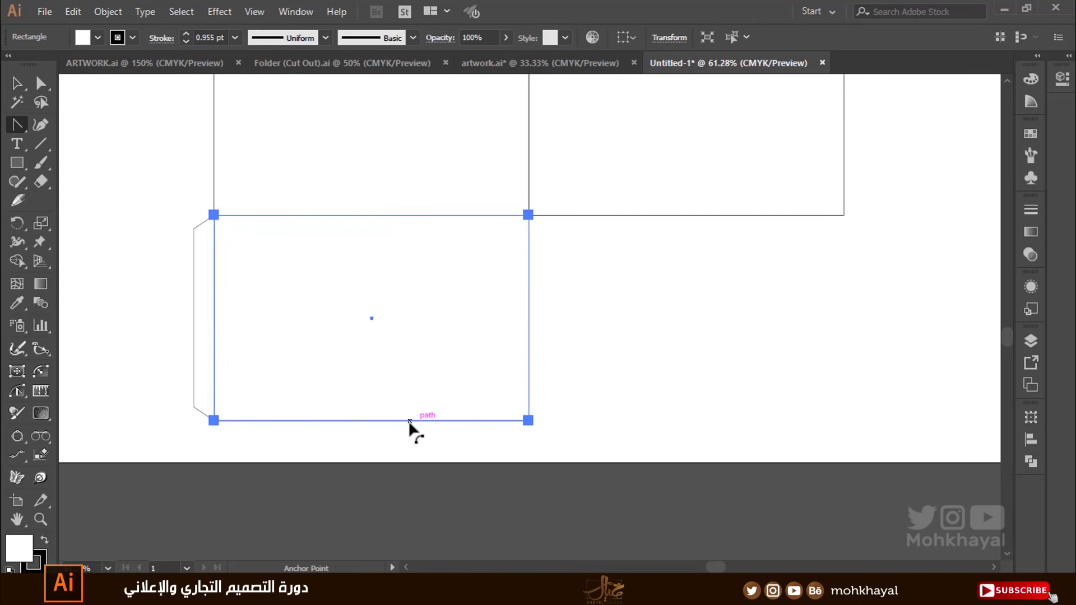
left_click_drag(409, 421, 383, 348)
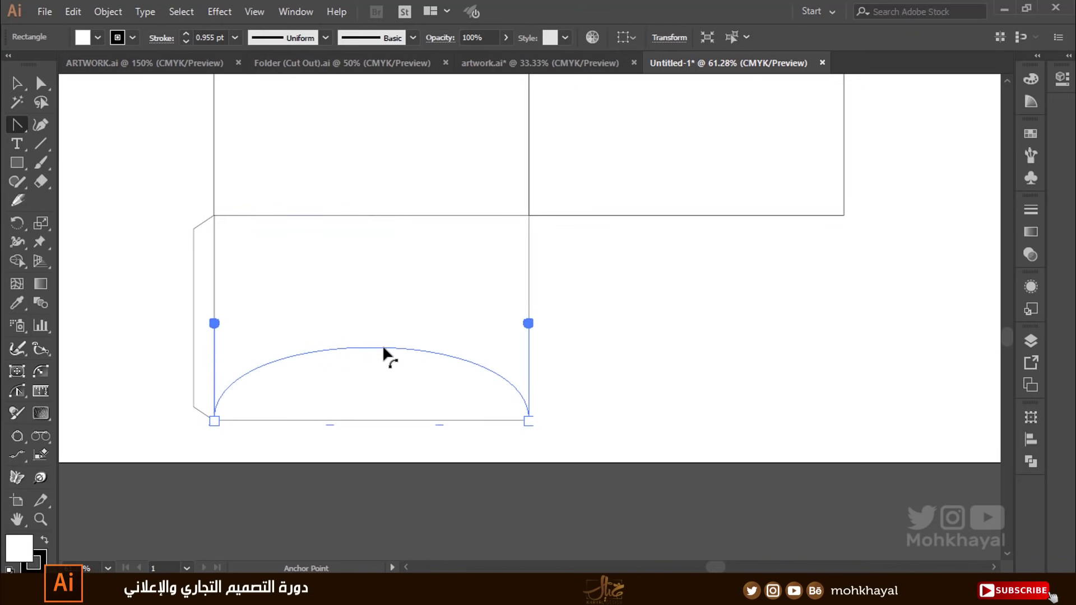
key("ctrl+z")
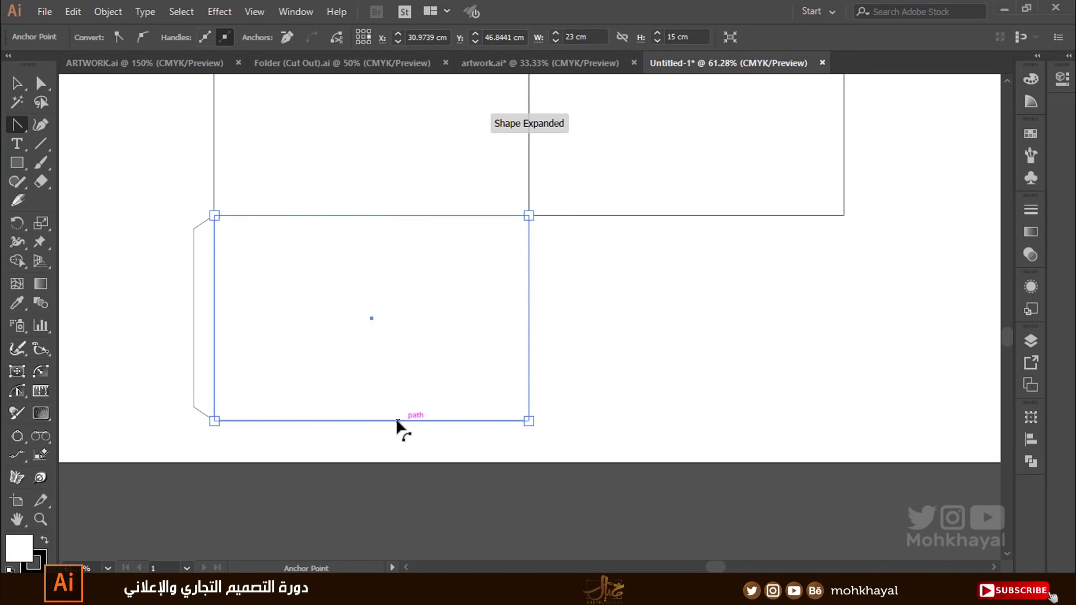
mouse_move(415, 421)
left_mouse_down()
mouse_move(408, 413)
mouse_move(526, 402)
mouse_move(529, 220)
left_mouse_up()
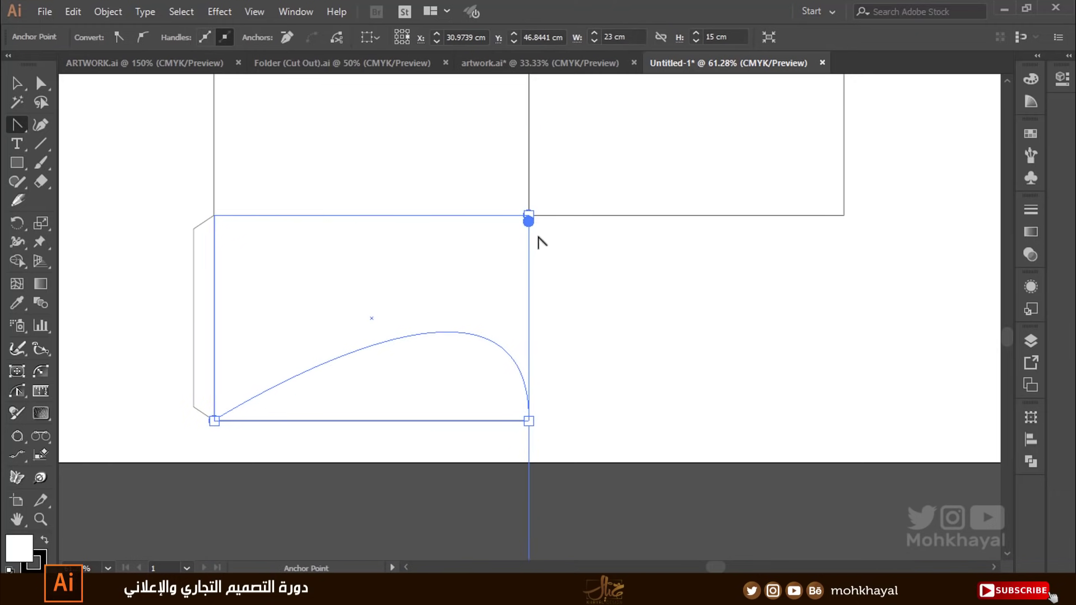
key("v")
left_click(853, 355)
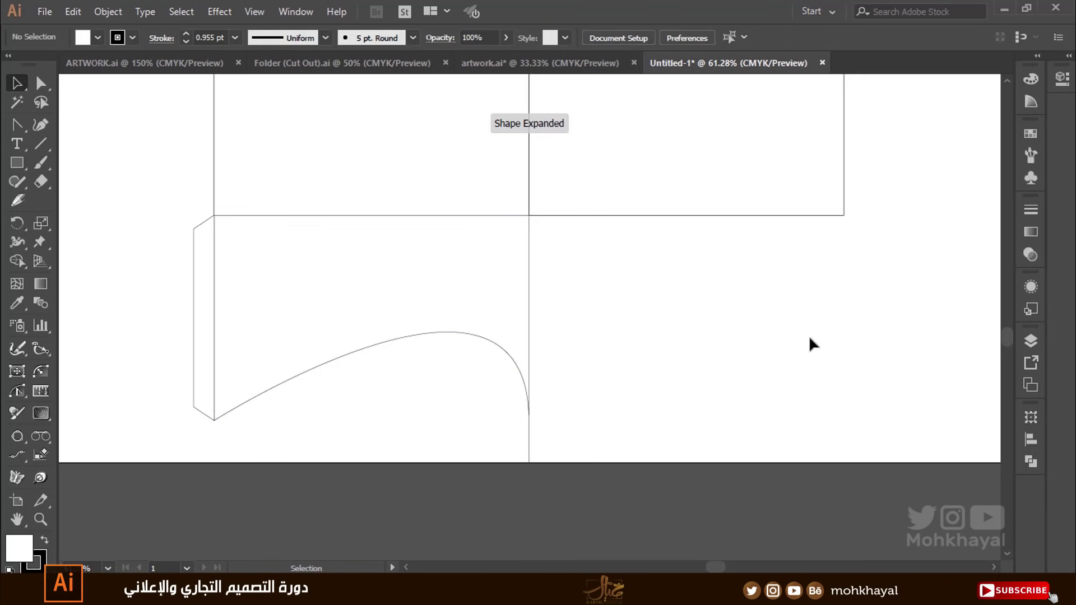
Zoom out to 50% and undo the curve back to the plain 23 × 15 cm rectangle.
key("ctrl+minus")
left_click_drag(773, 311, 687, 402)
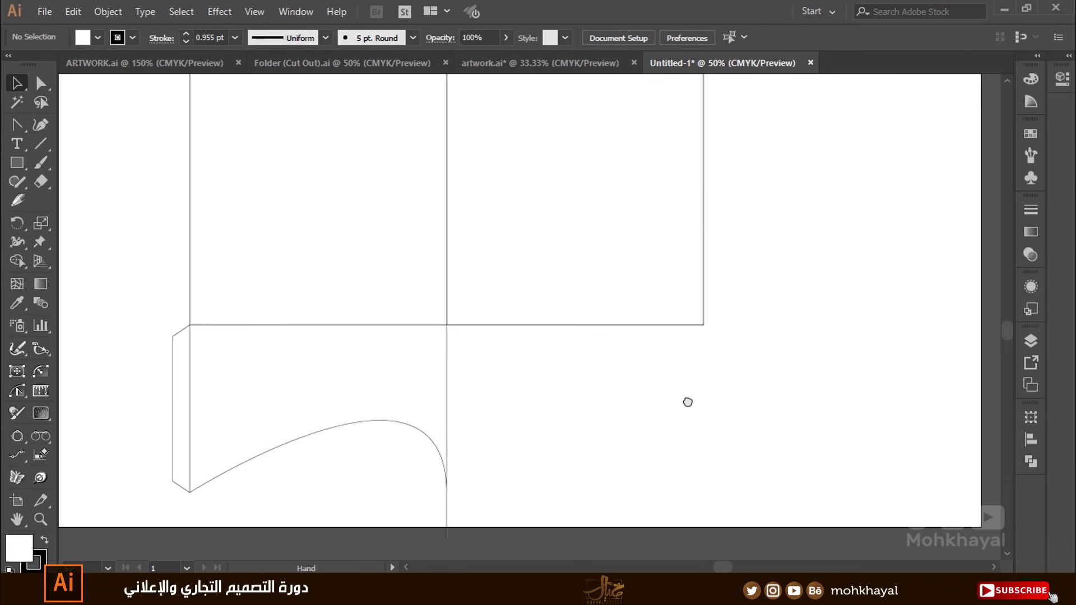
key("space")
key("ctrl+z")
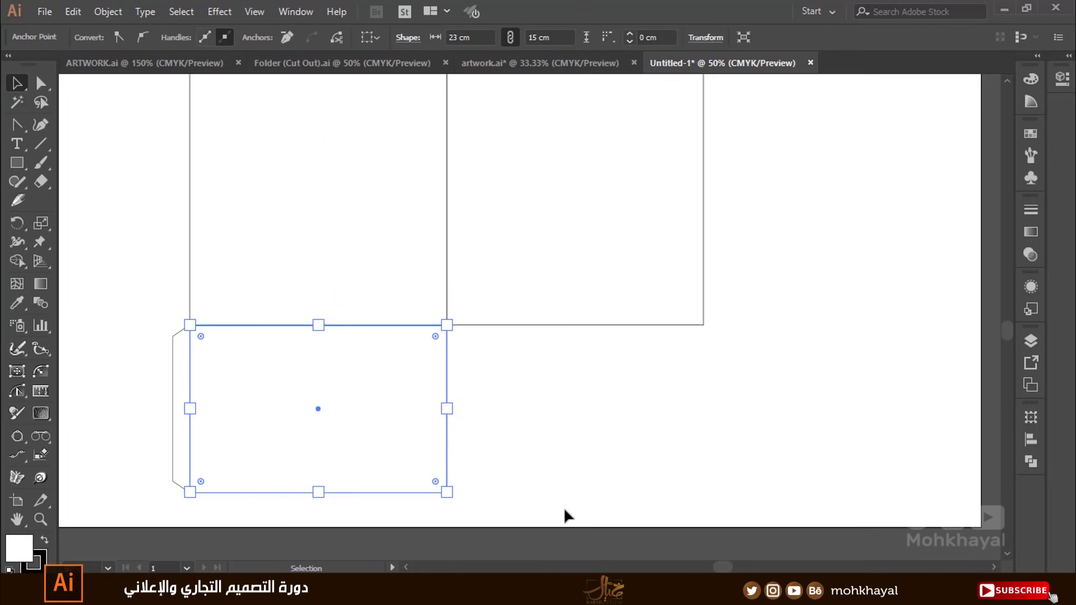
left_click(594, 352)
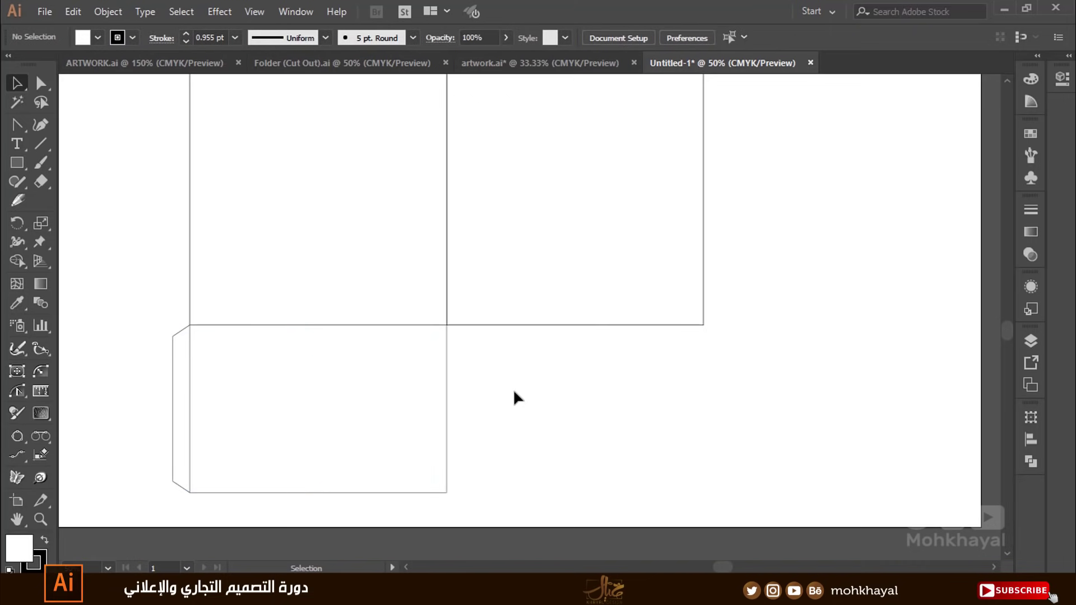
Select the pocket panel with its side flap, zoom to 33.33%, and bring up artwork.ai.
left_click_drag(492, 392, 161, 462)
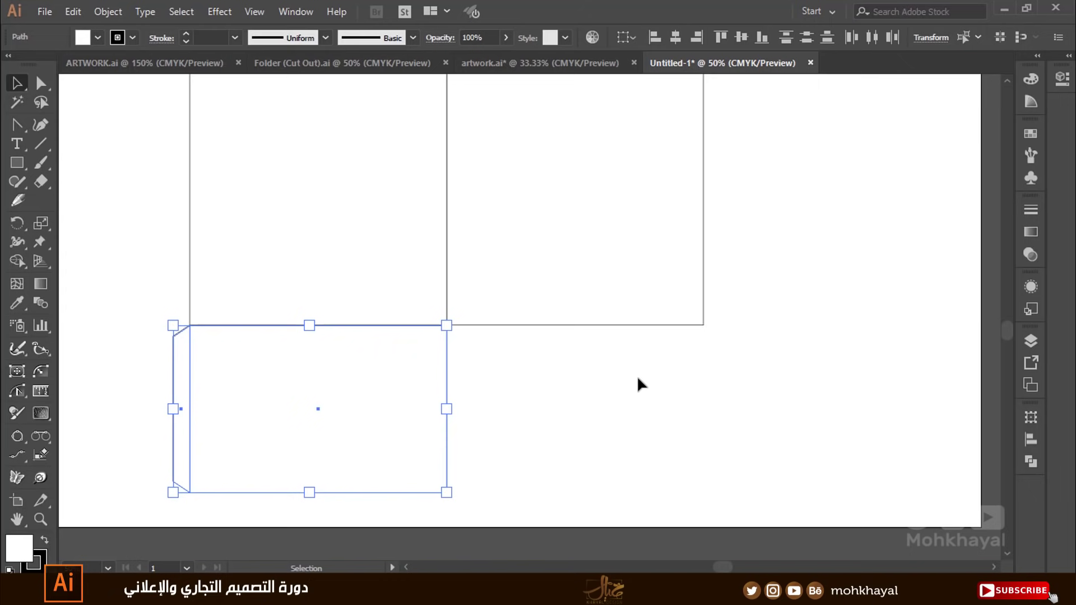
key("ctrl+minus")
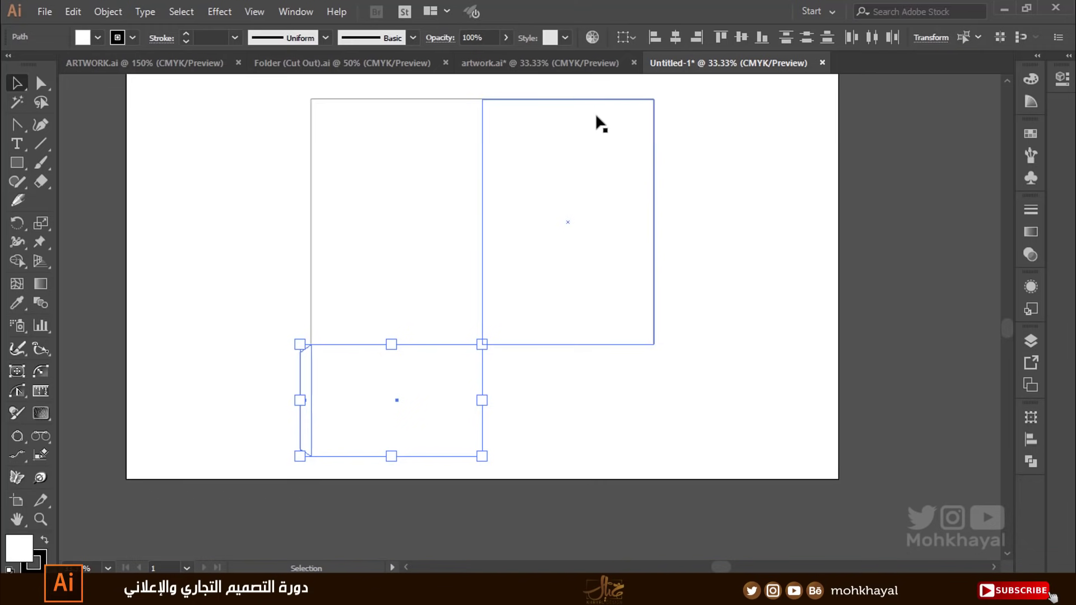
left_click(547, 66)
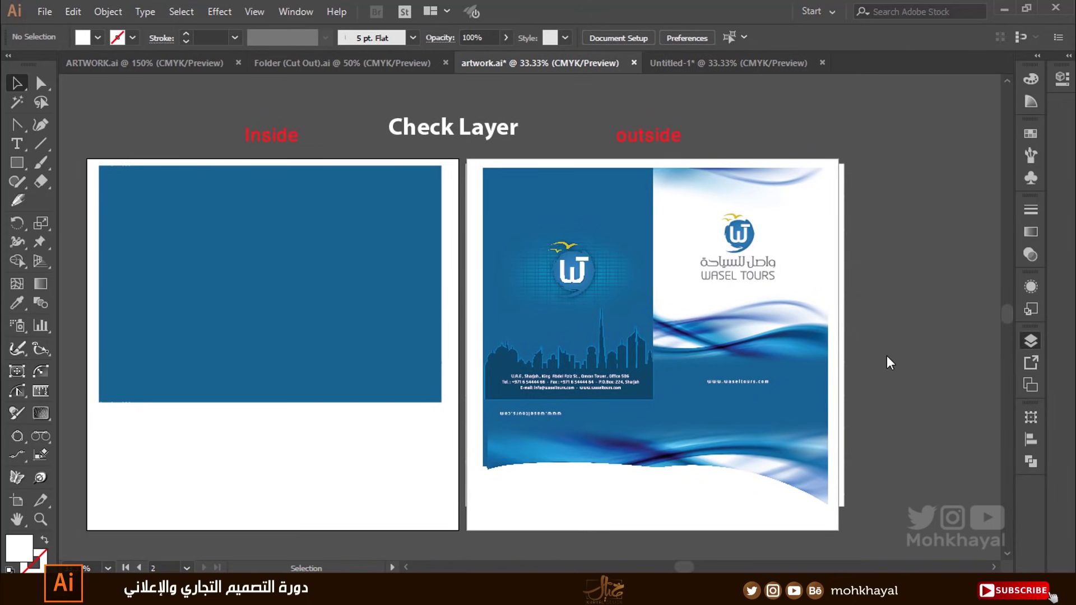
In the Layers panel, show the Dui Cut layer, hide Artwork, and pan across the dielines.
key("F7")
left_click(836, 357)
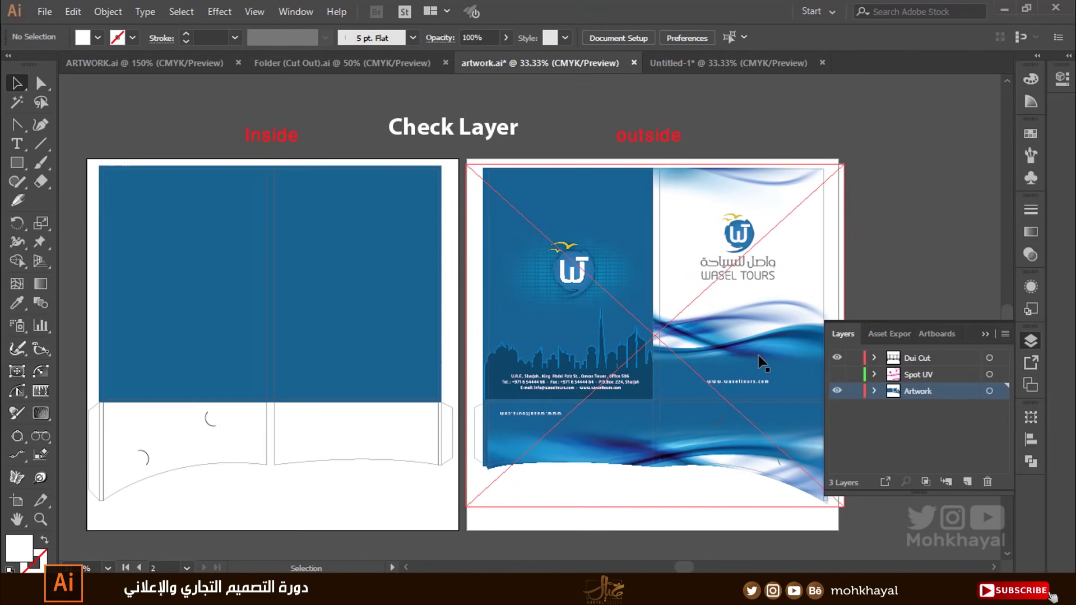
left_click(837, 390)
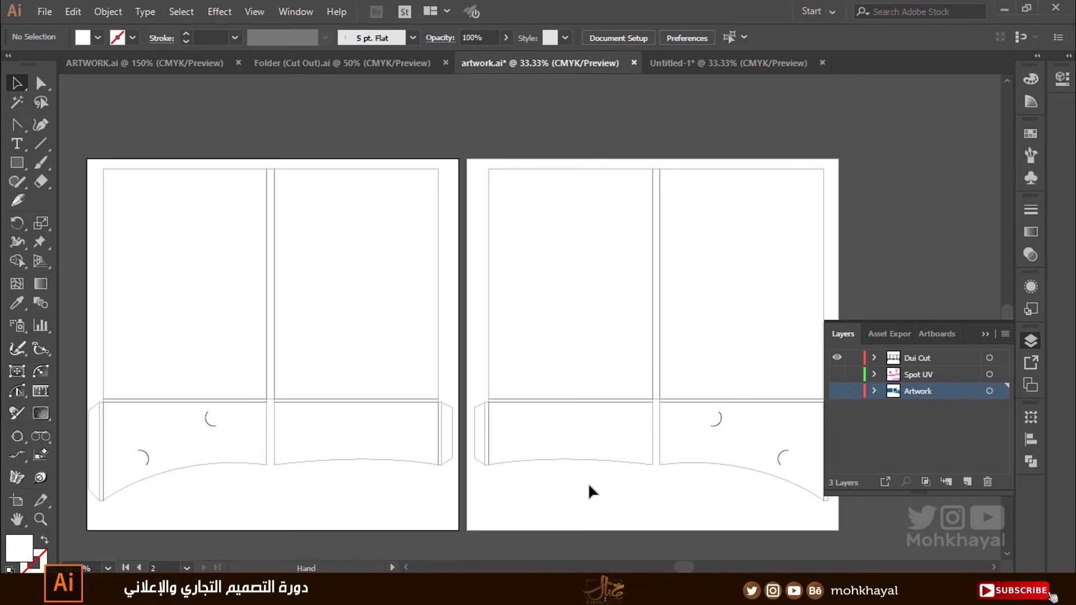
left_click_drag(589, 488, 551, 492)
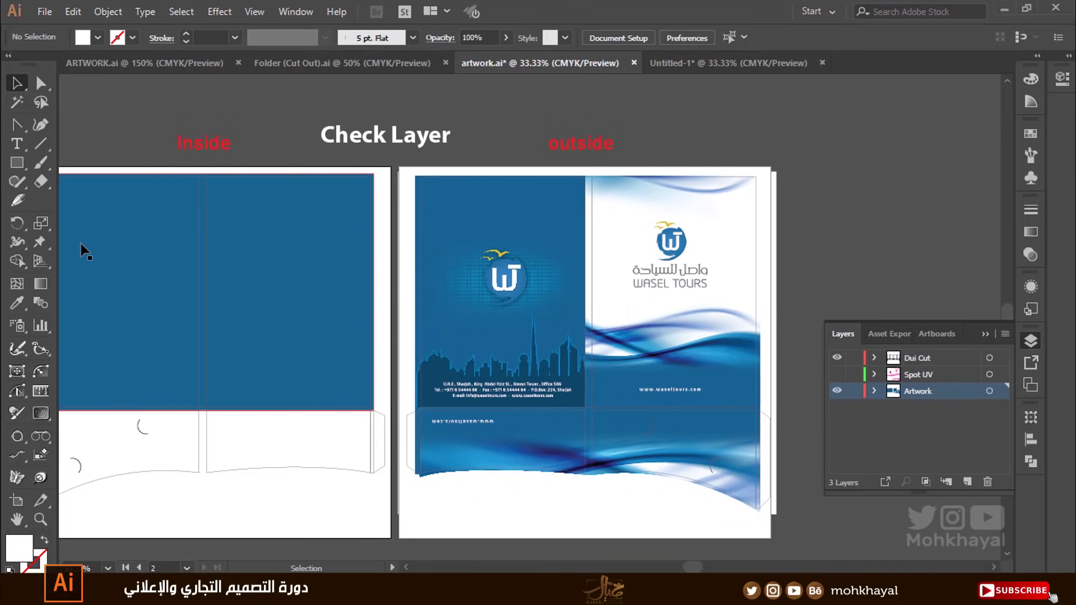
scroll(142, 239, "left", 2)
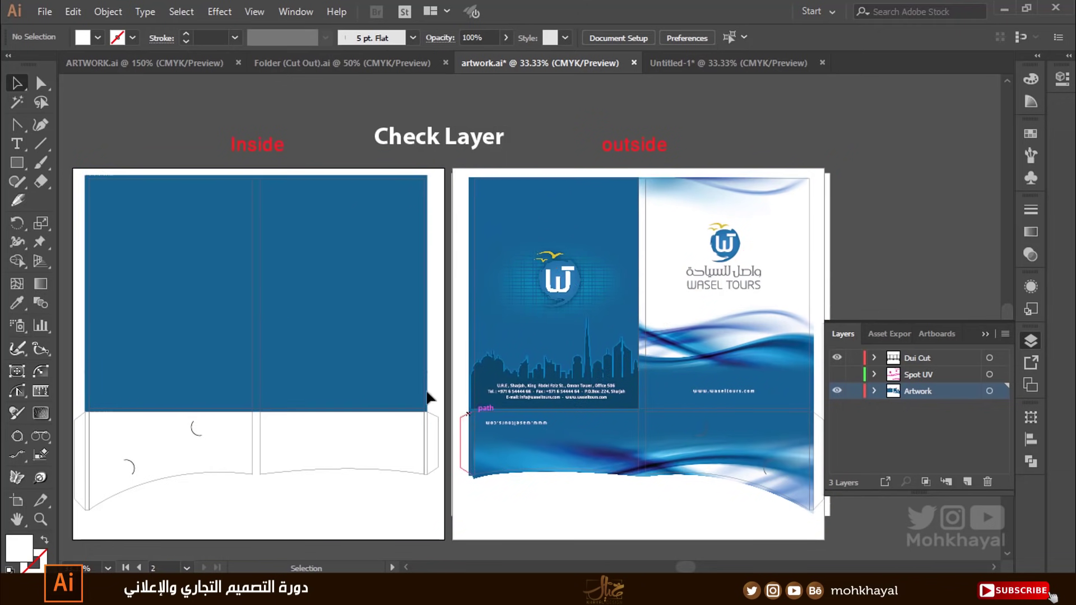
Ungroup the inside dieline and move the pocket outline up 9.63 cm.
left_click(352, 464)
right_click(361, 456)
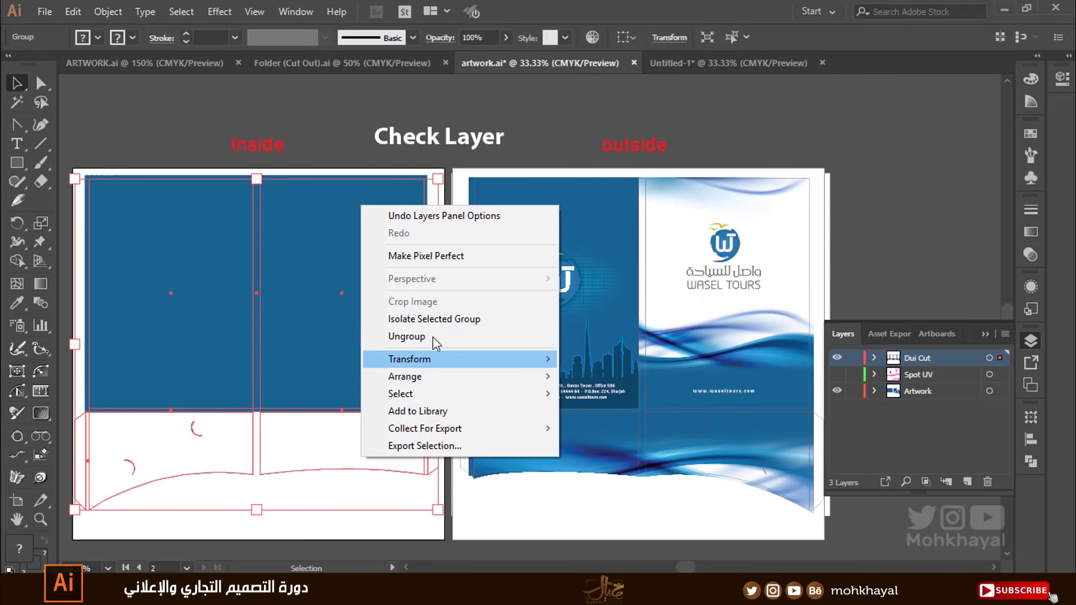
left_click(407, 337)
left_click(514, 531)
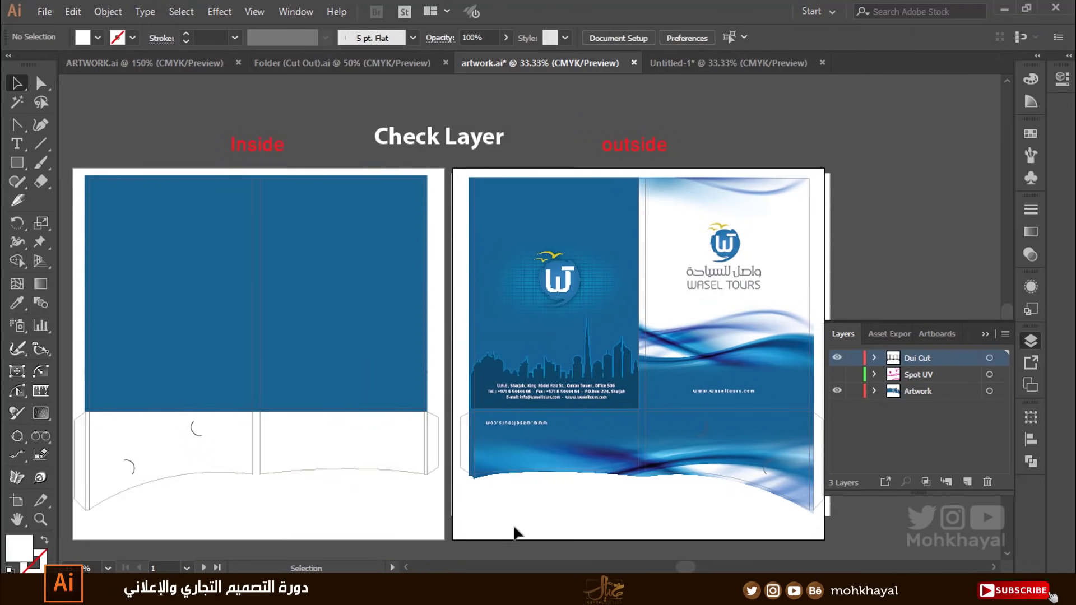
left_click_drag(413, 483, 386, 412)
Move the pocket outline down to the panel bottom and fill it white with the Eyedropper.
key("e")
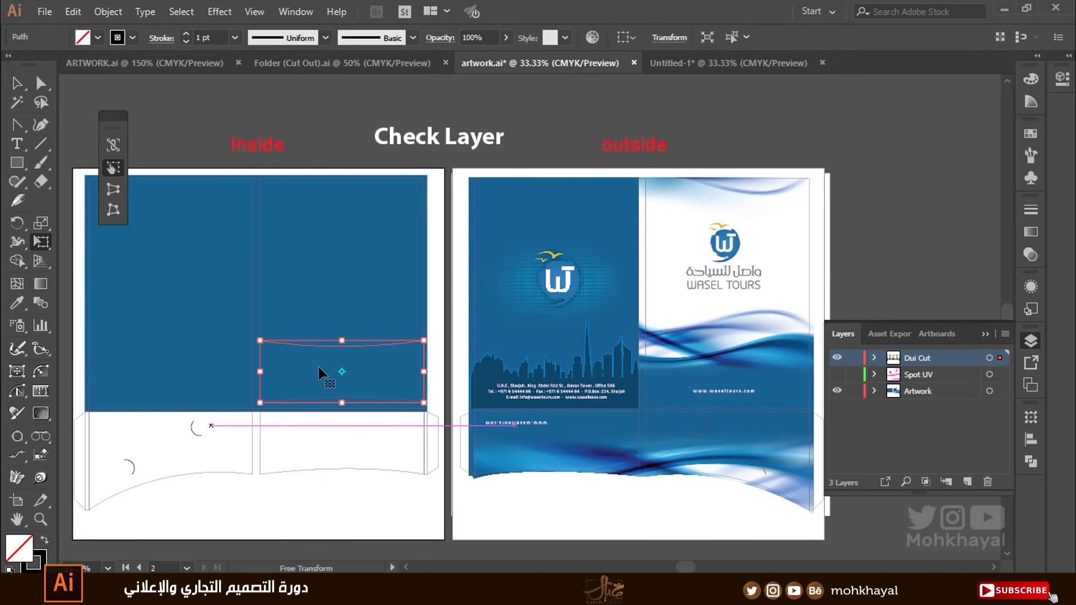
key("v")
key("ctrl+equal")
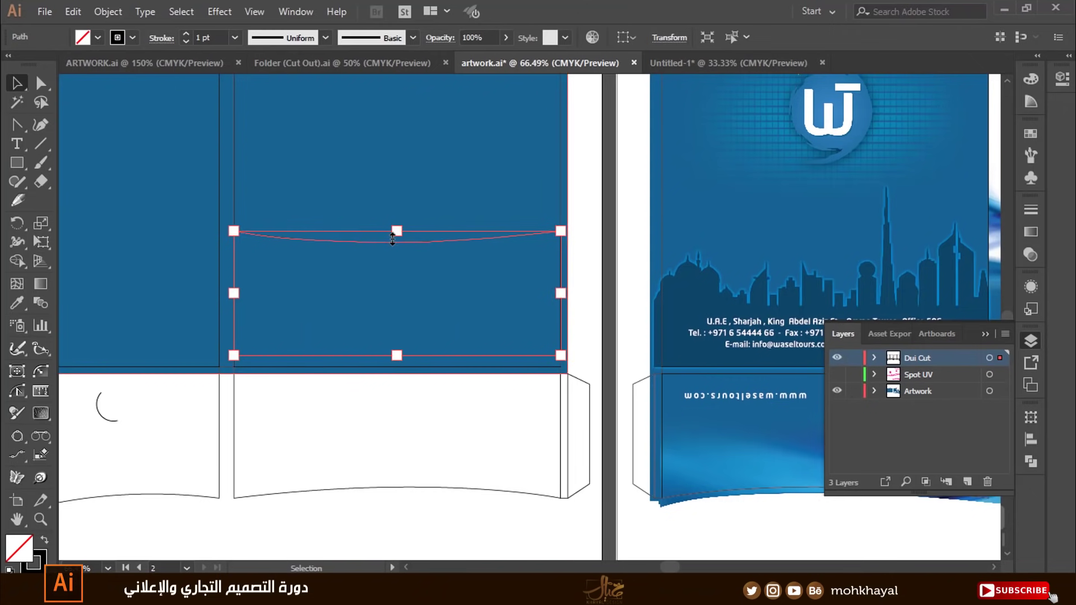
left_click_drag(392, 238, 393, 250)
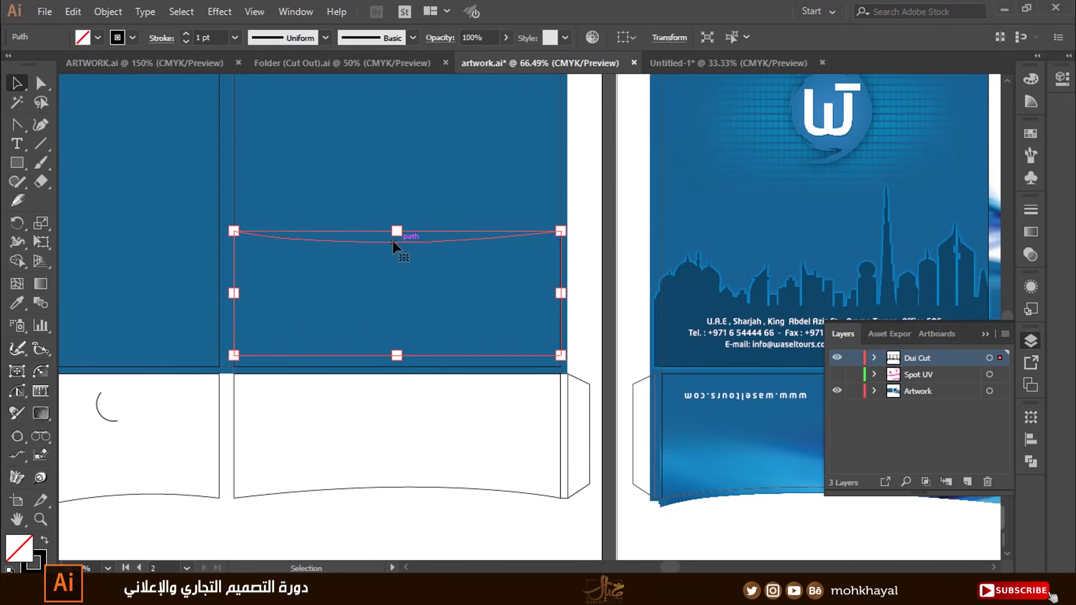
left_click(18, 308)
left_click(492, 456)
key("v")
left_click_drag(516, 509, 454, 445)
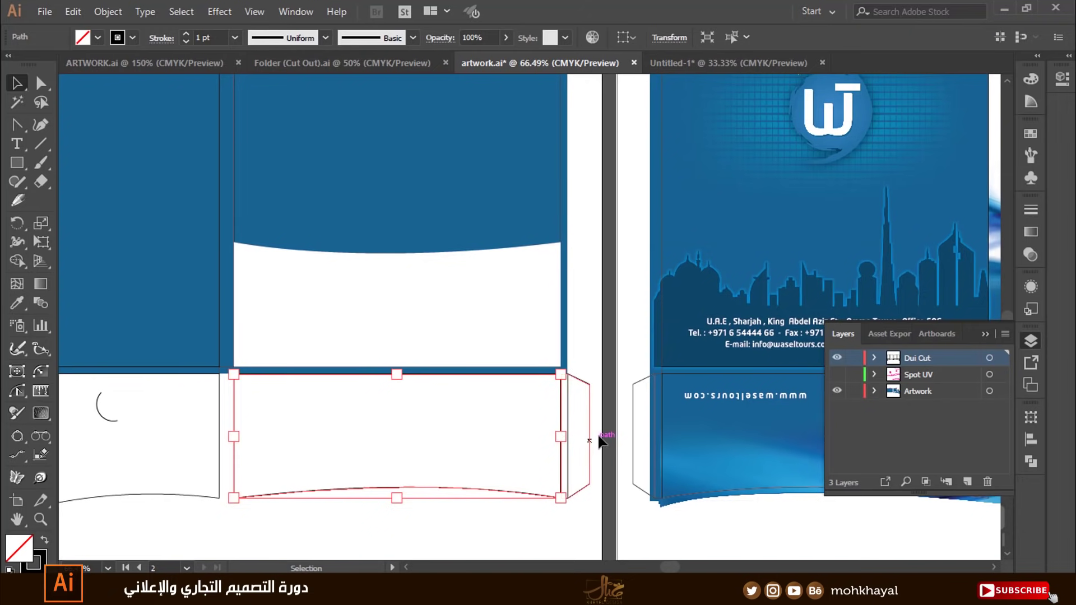
Zoom out to 50% and inspect the white pocket and the outside artboard's background image.
key("ctrl+shift+a")
left_click_drag(382, 294, 400, 427)
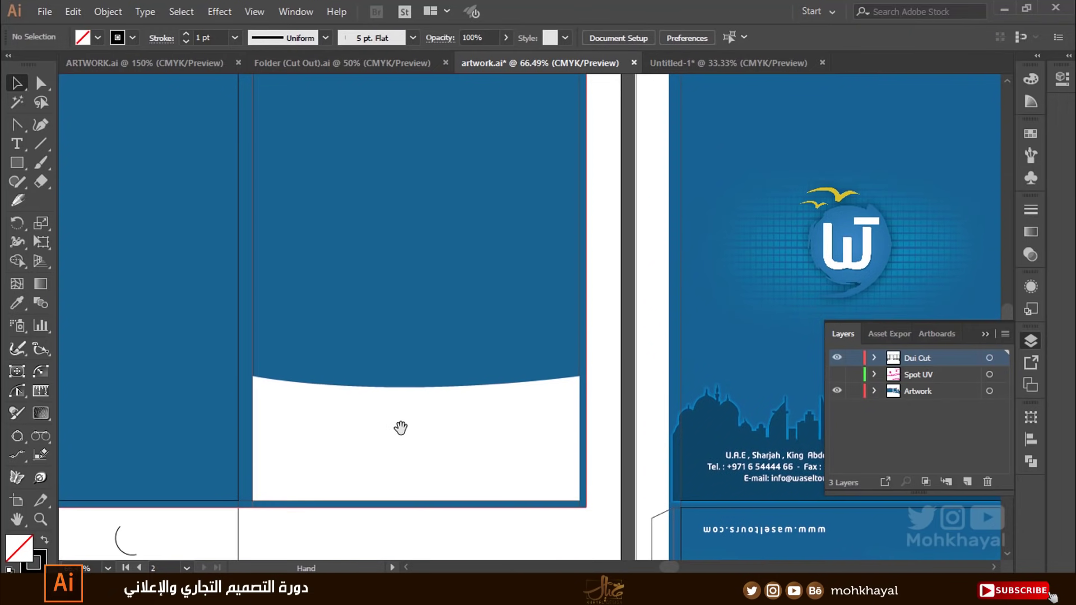
key("ctrl+minus")
left_click_drag(480, 391, 431, 440)
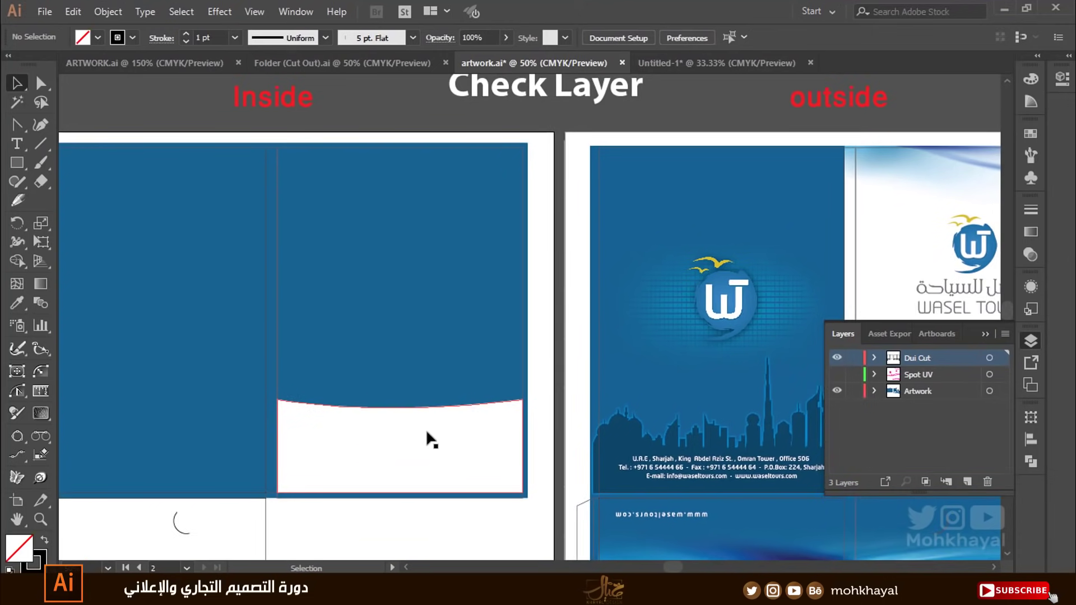
left_click(402, 414)
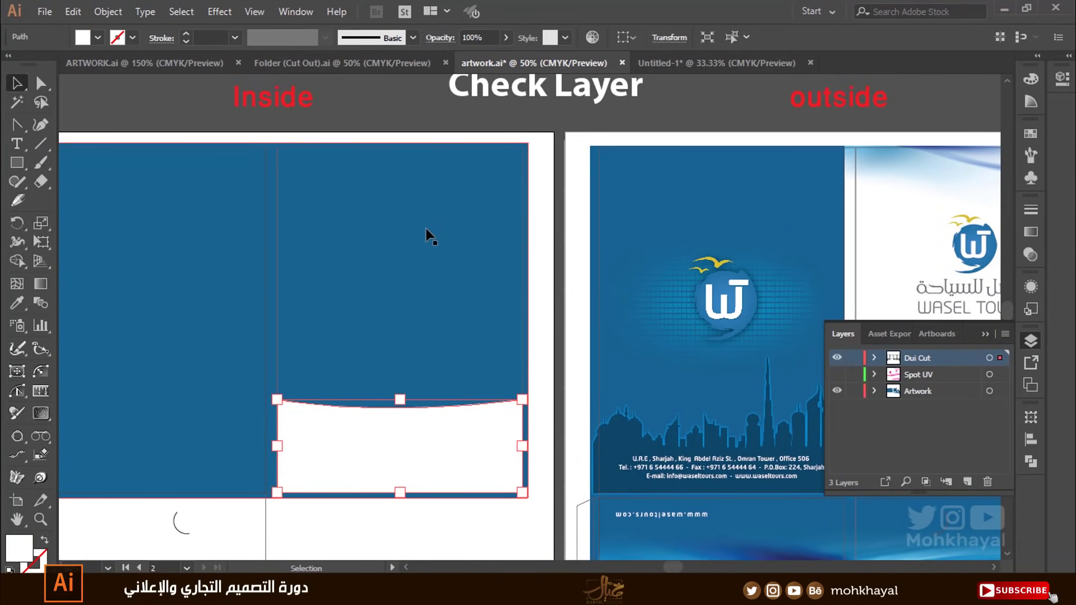
left_click(991, 335)
left_click_drag(606, 342, 503, 258)
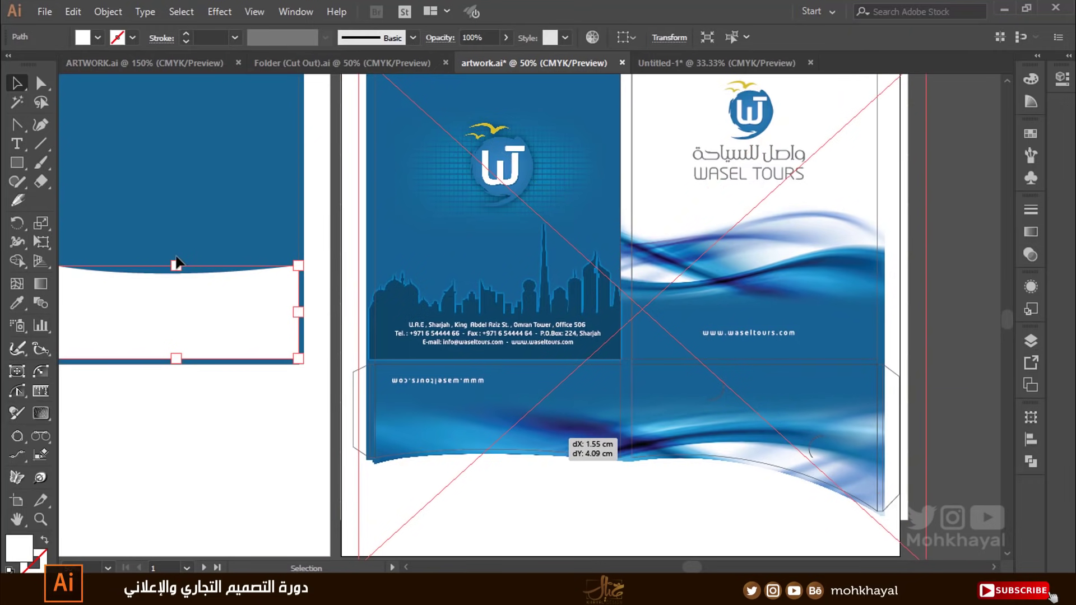
left_click(201, 196)
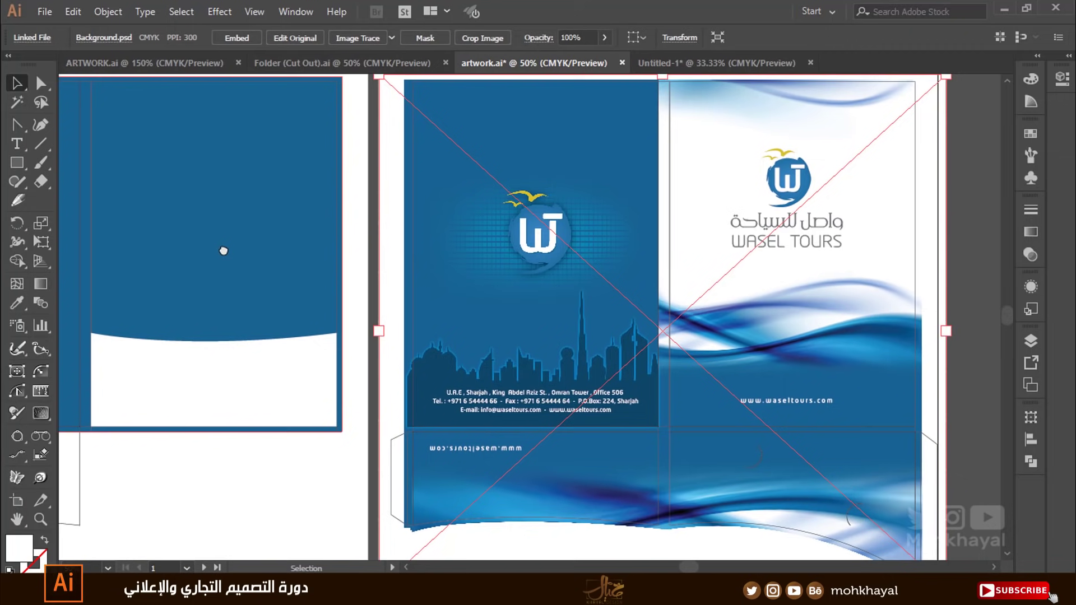
key("ctrl+minus")
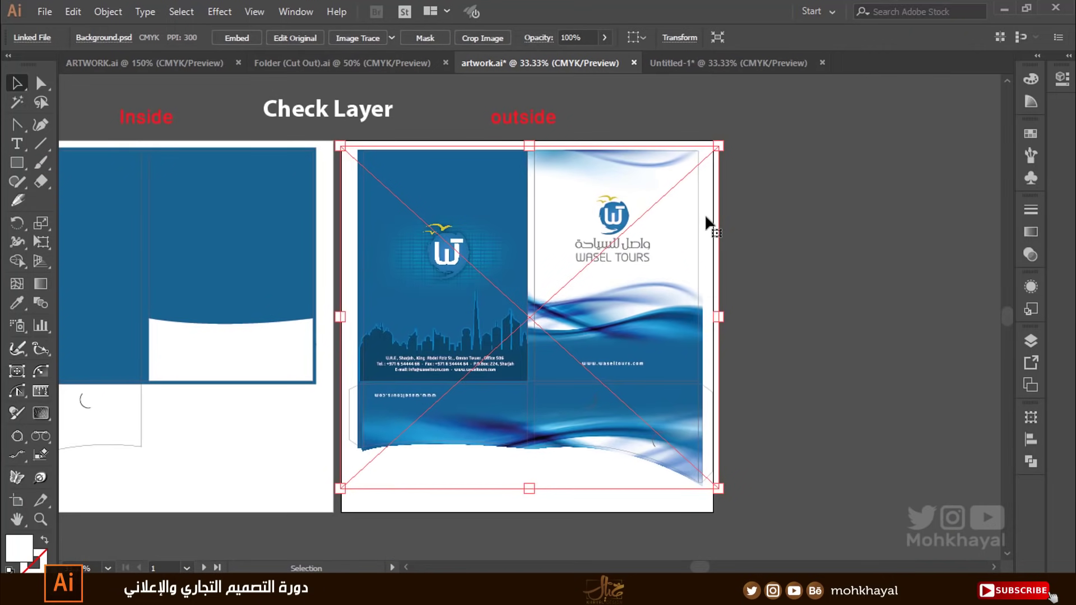
In Untitled-1, round the lower-left flap's bottom-right corner generously.
left_click(696, 68)
key("z")
left_click_drag(218, 231, 753, 489)
key("v")
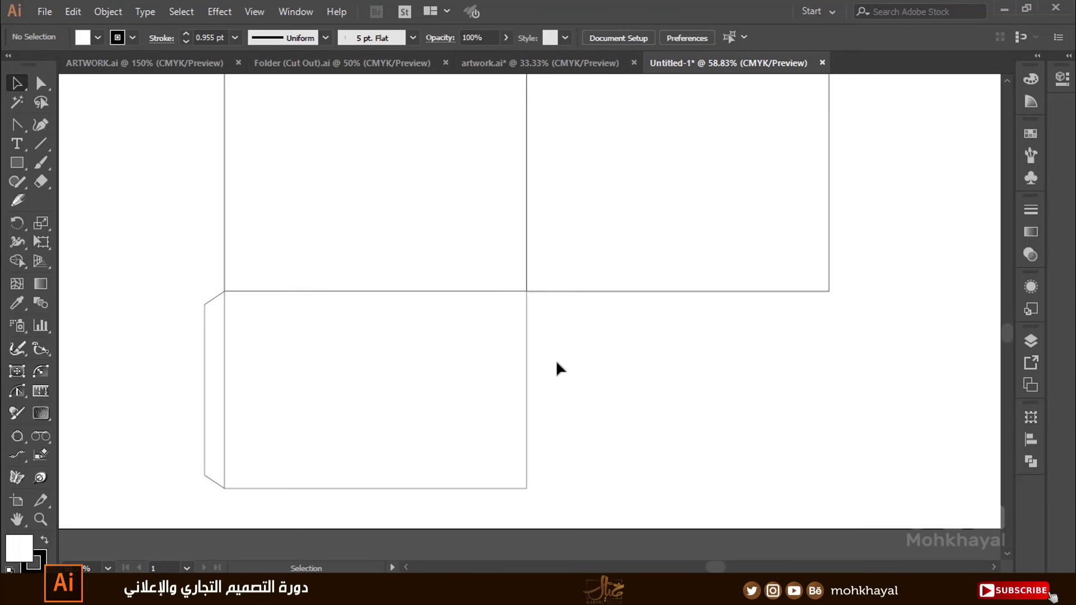
left_click_drag(556, 360, 481, 378)
left_click(40, 90)
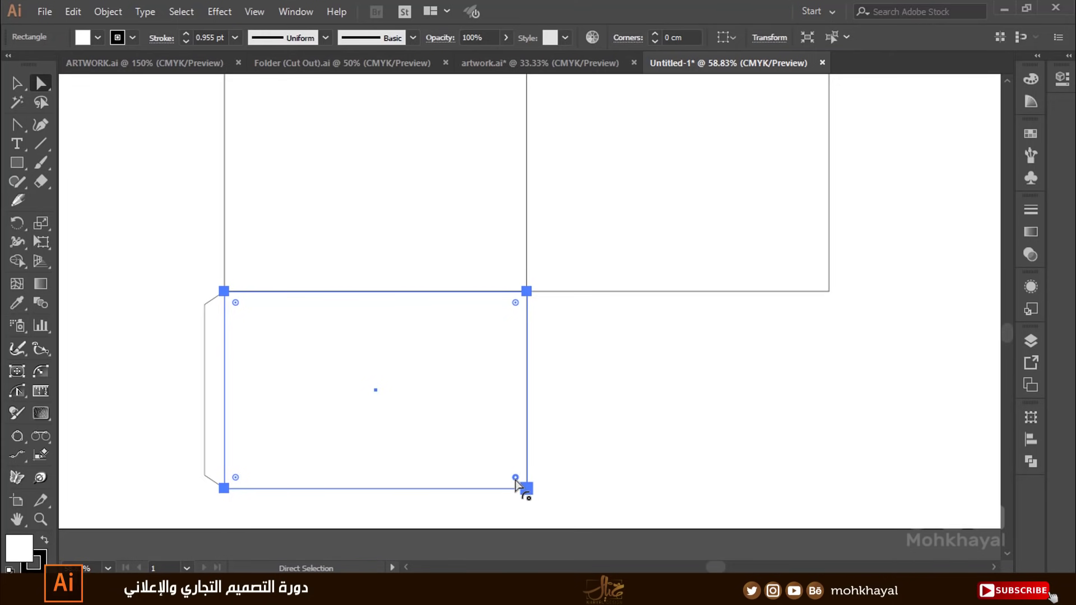
left_click_drag(515, 478, 468, 440)
key("v")
left_click(626, 440)
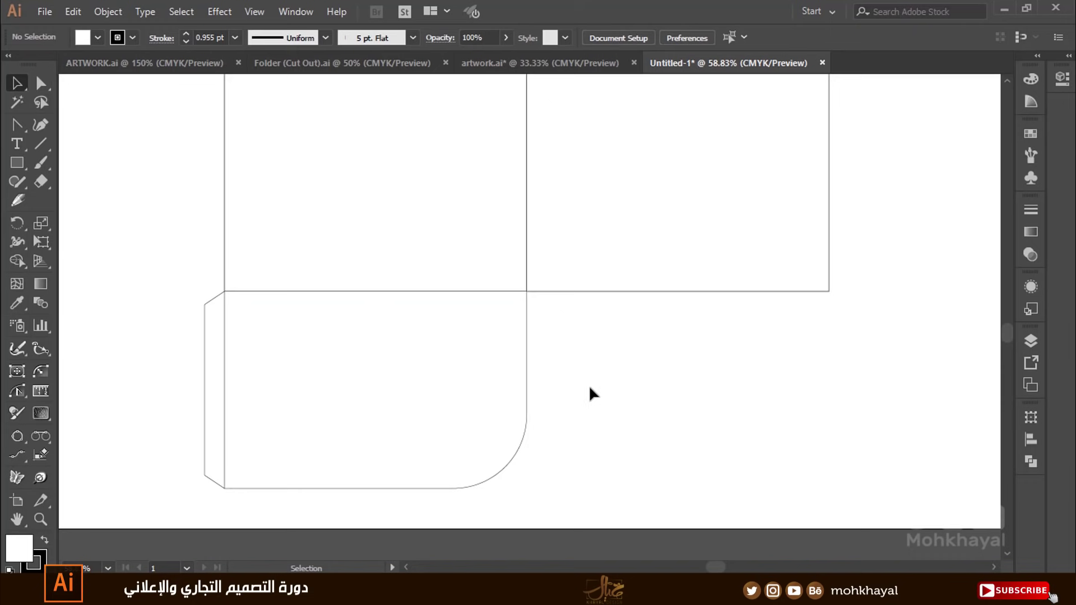
Shorten the flap from its bottom edge and resize it to fit under the left panel.
left_click_drag(588, 385, 89, 496)
left_click_drag(362, 489, 362, 463)
left_click(554, 388)
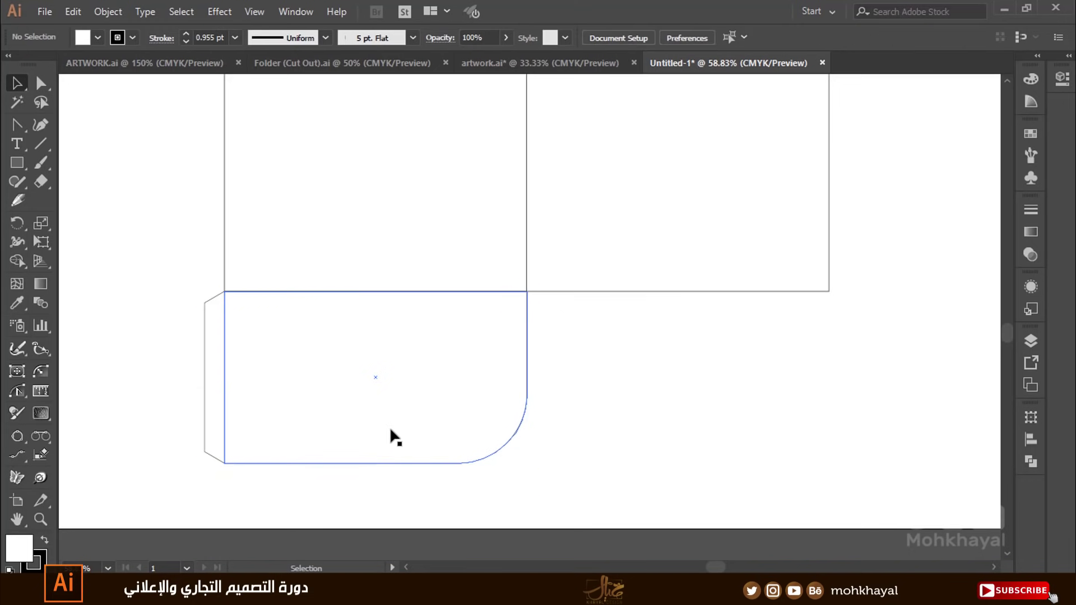
left_click_drag(537, 381, 523, 380)
left_click(630, 356)
Zoom out to 33.33% and frame the whole folder dieline.
key("ctrl+minus")
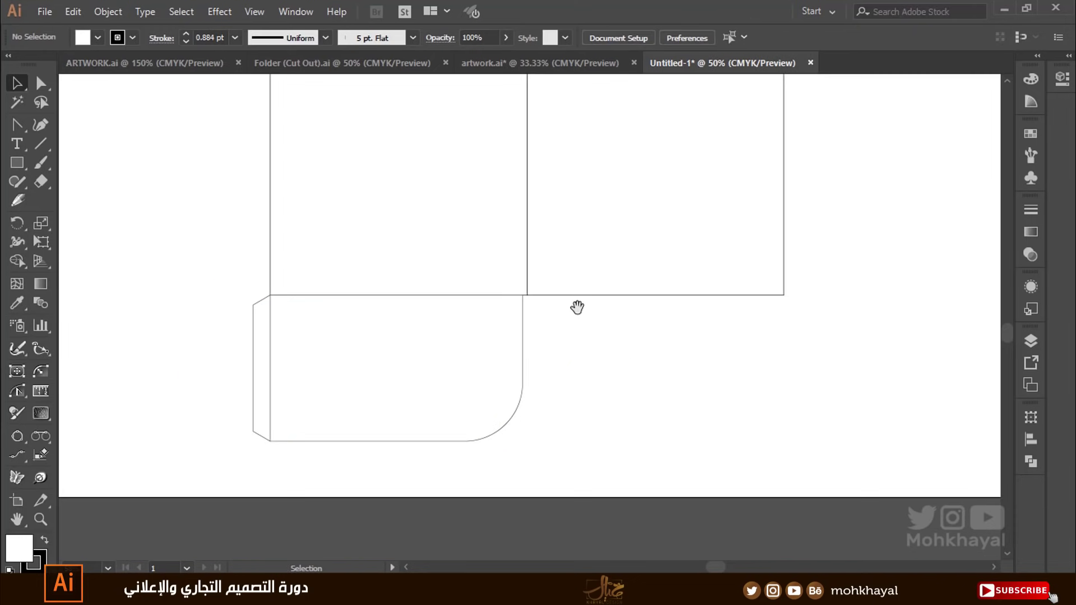
left_click_drag(577, 307, 550, 377)
left_click(549, 377)
key("ctrl+minus")
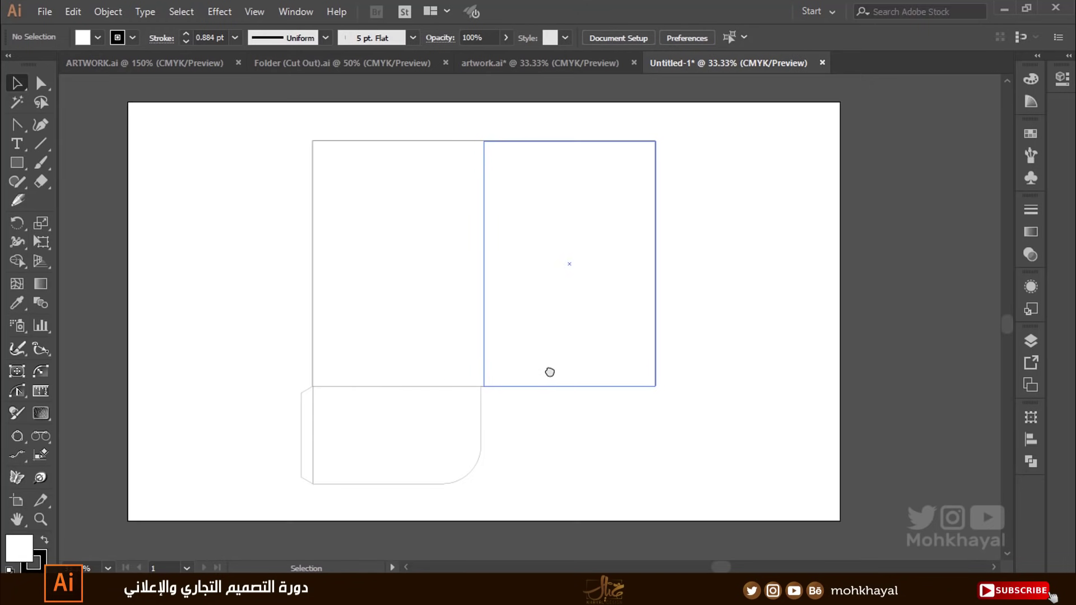
left_click_drag(209, 105, 847, 502)
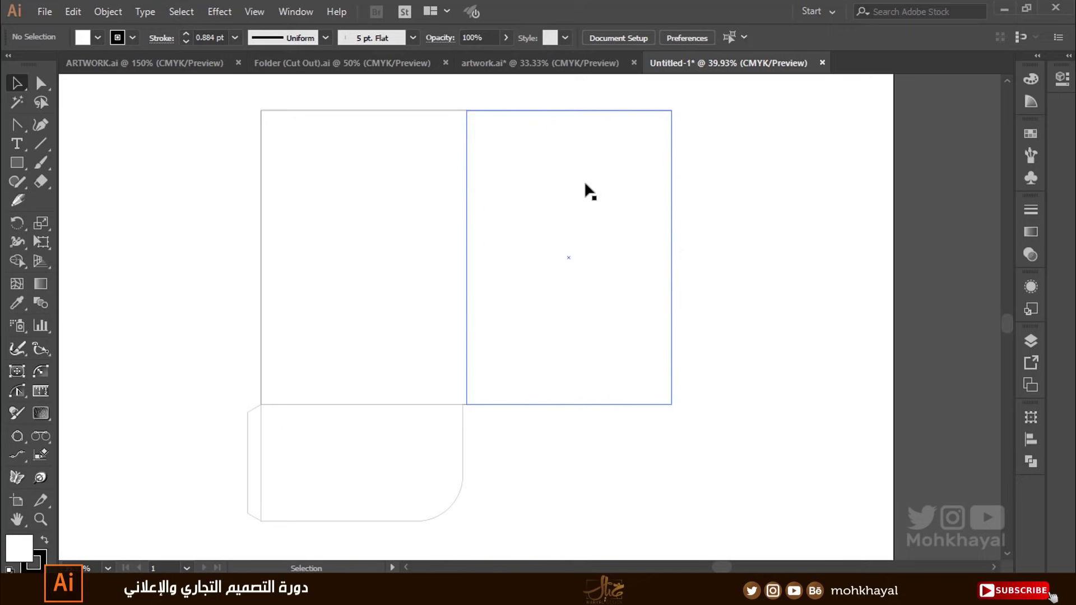
Select and copy the Bokrah logo from ARTWORK.ai's first business card.
left_click(556, 163)
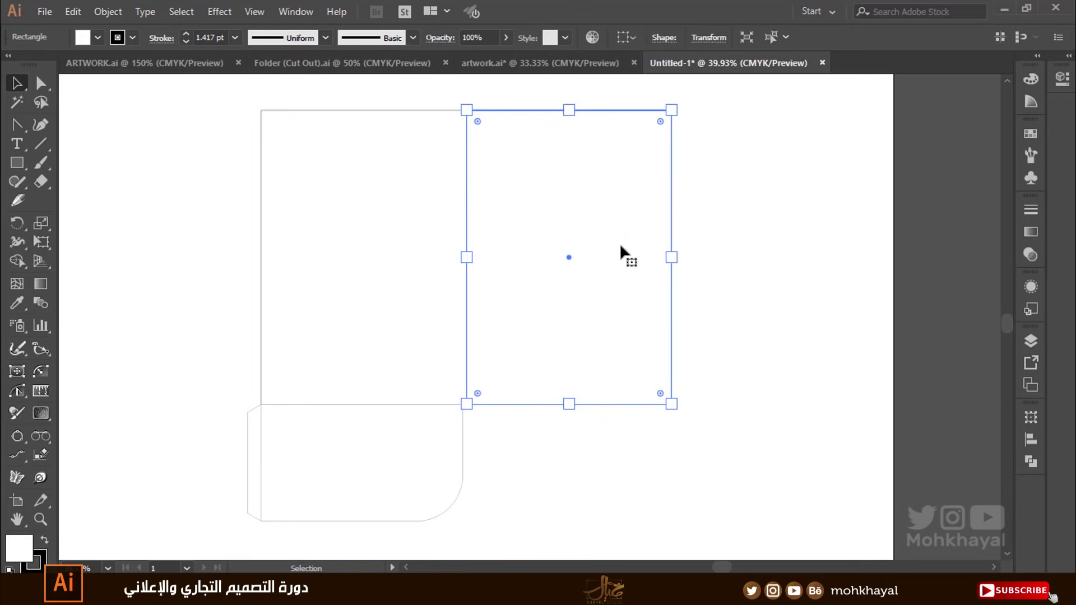
left_click(134, 63)
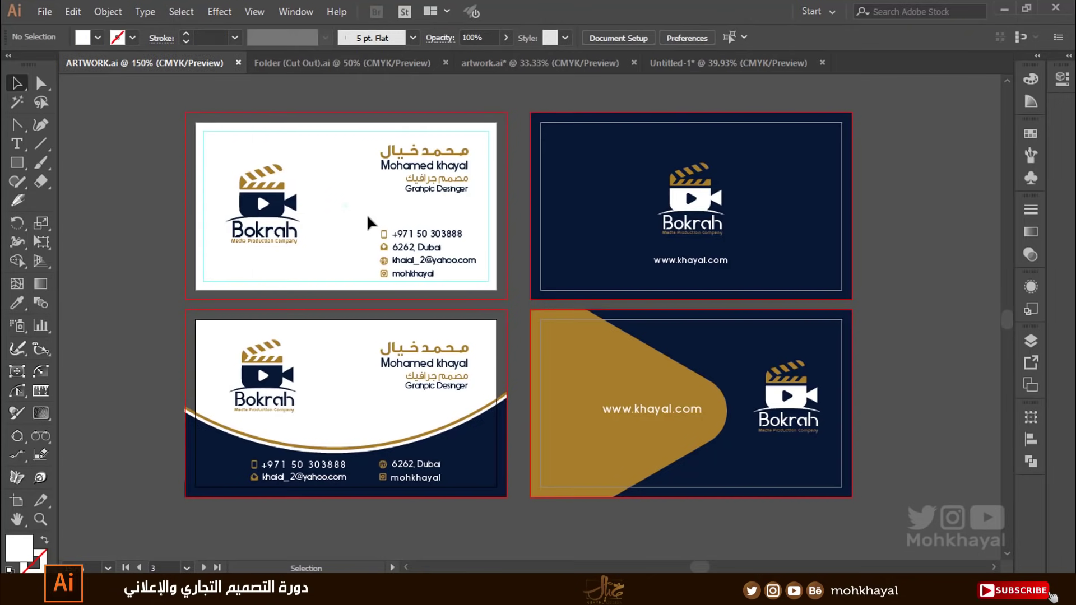
left_click_drag(220, 252, 283, 292)
key("a")
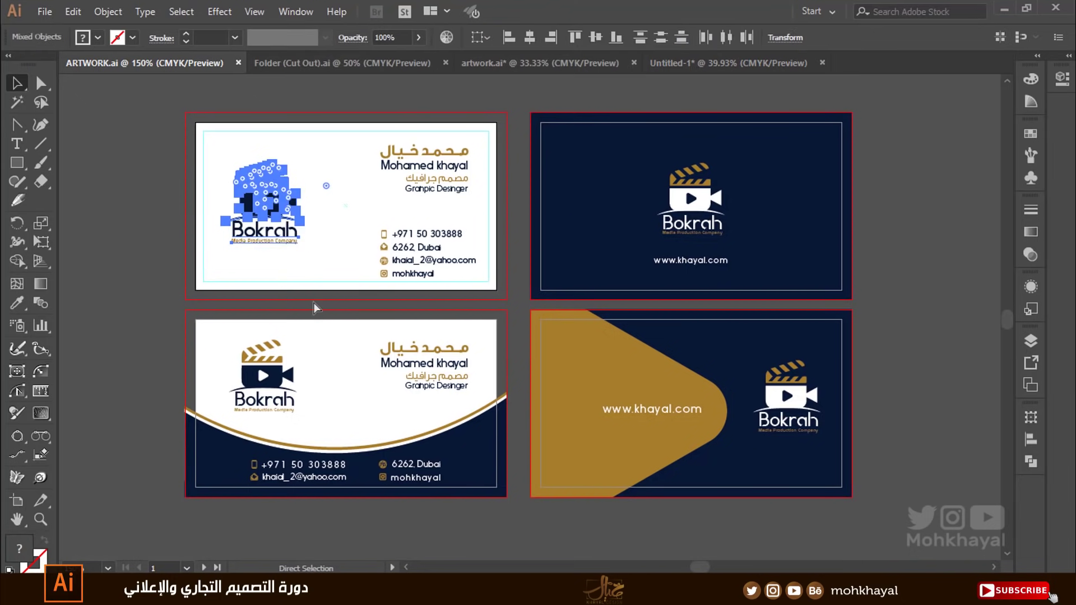
Paste the logo into Untitled-1, enlarge it, and position it higher on the right panel.
left_click(707, 63)
key("v")
left_click(601, 320)
key("ctrl+v")
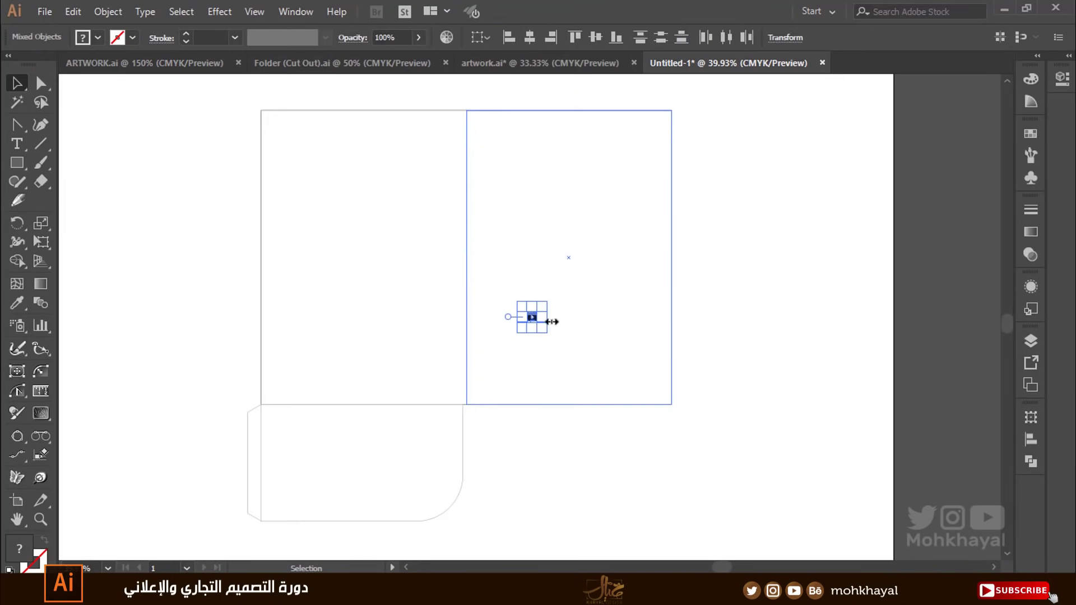
left_click_drag(547, 304, 593, 260)
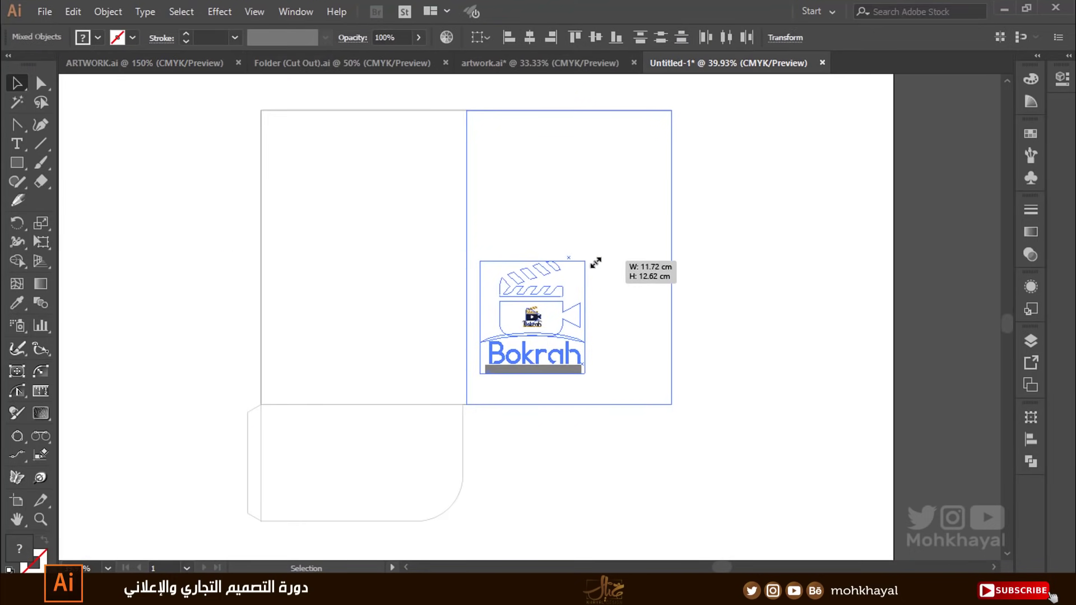
left_click(805, 307)
left_click_drag(506, 332, 543, 267)
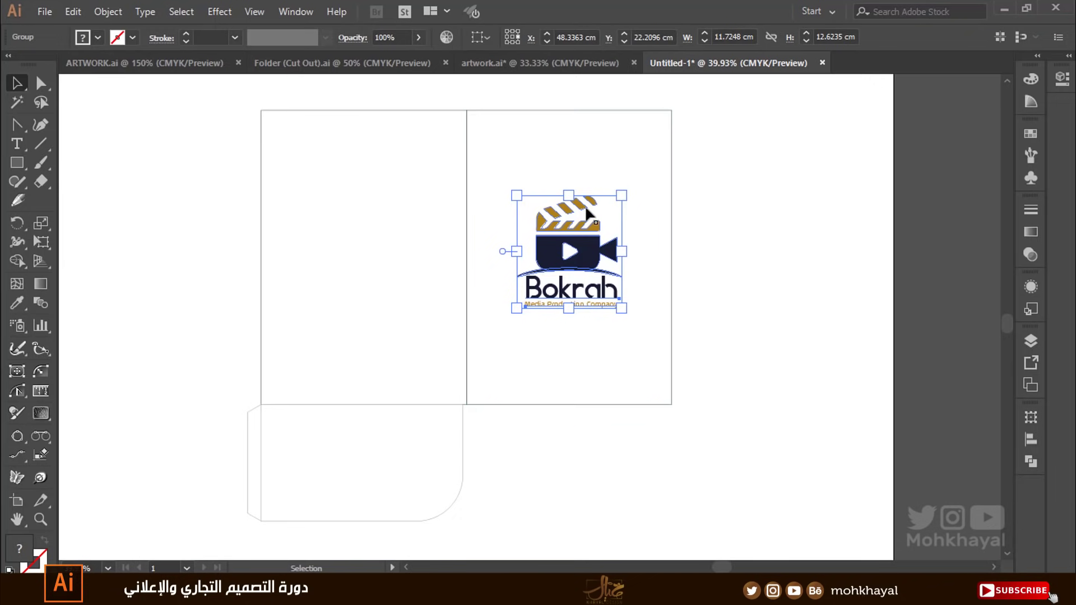
Move the Bokrah logo horizontally onto the left panel and select the bottom pocket flap.
mouse_move(573, 254)
left_mouse_down()
mouse_move(362, 253)
mouse_move(384, 259)
left_mouse_up()
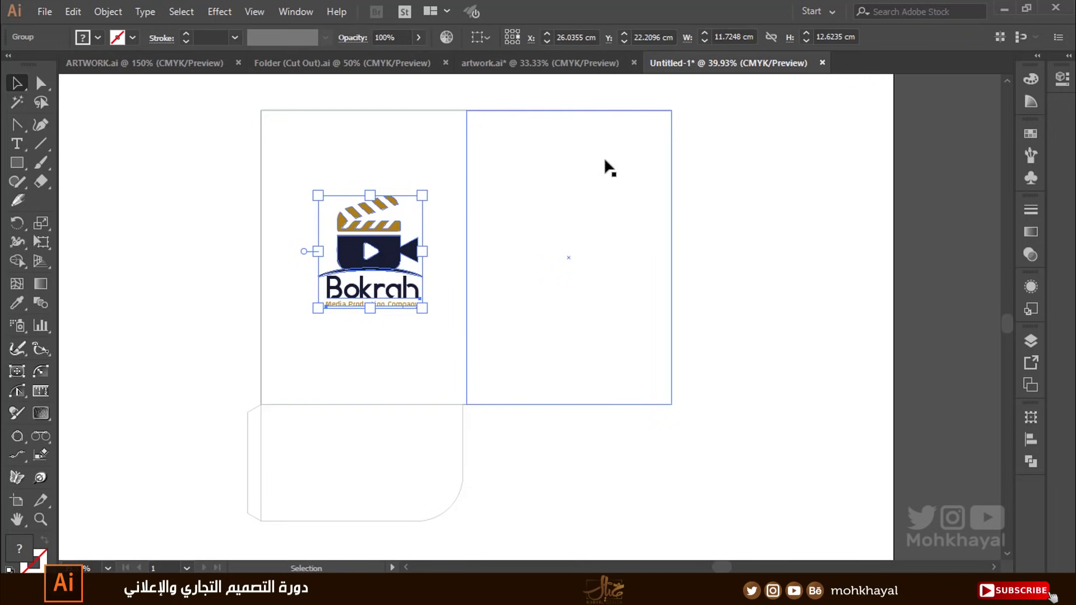
mouse_move(398, 254)
left_mouse_down()
mouse_move(414, 255)
mouse_move(400, 256)
left_mouse_up()
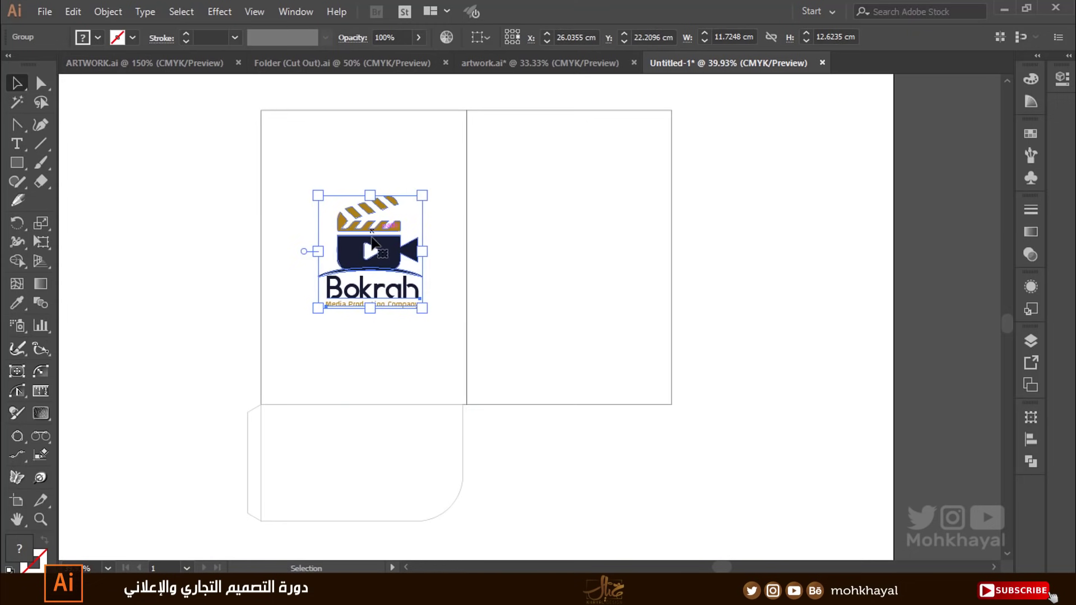
mouse_move(505, 460)
left_mouse_down()
mouse_move(242, 480)
mouse_move(547, 467)
left_mouse_up()
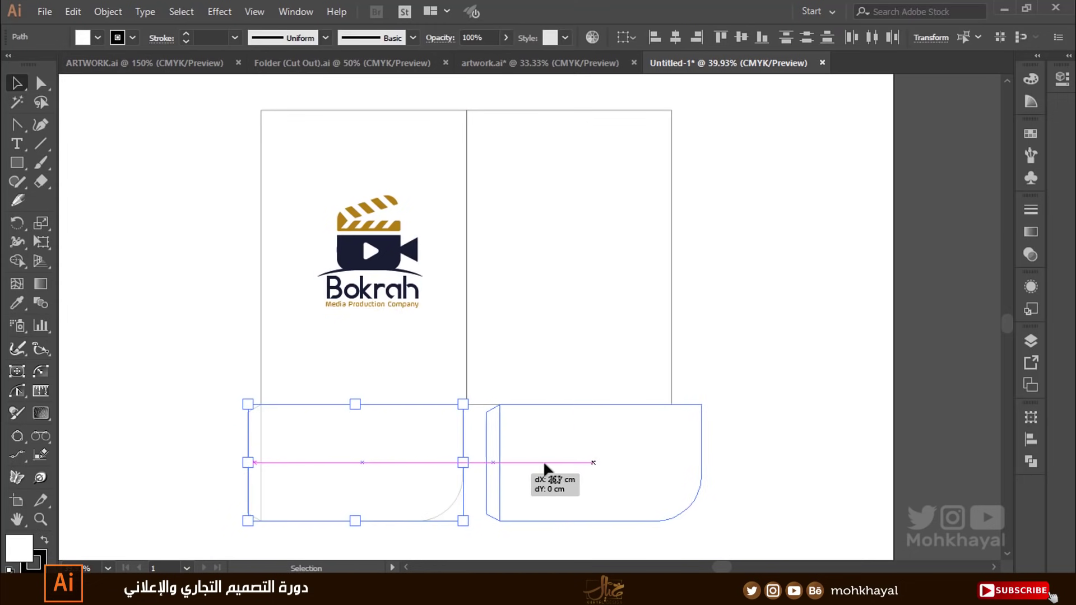
Reflect the copied pocket flap horizontally and zoom into it.
right_click(558, 462)
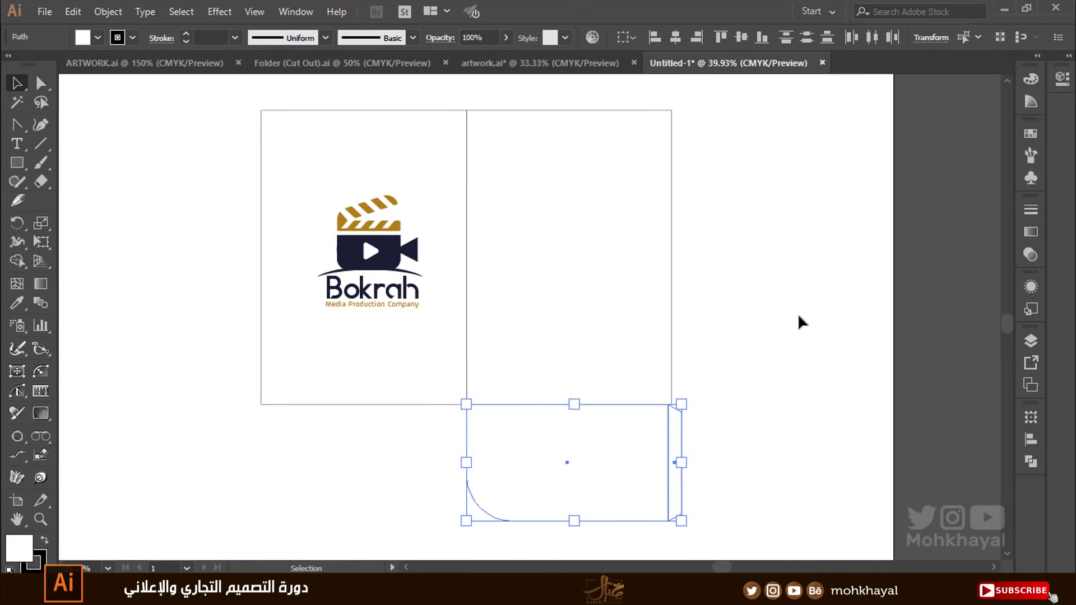
left_click(801, 309)
left_click(650, 463)
key("z")
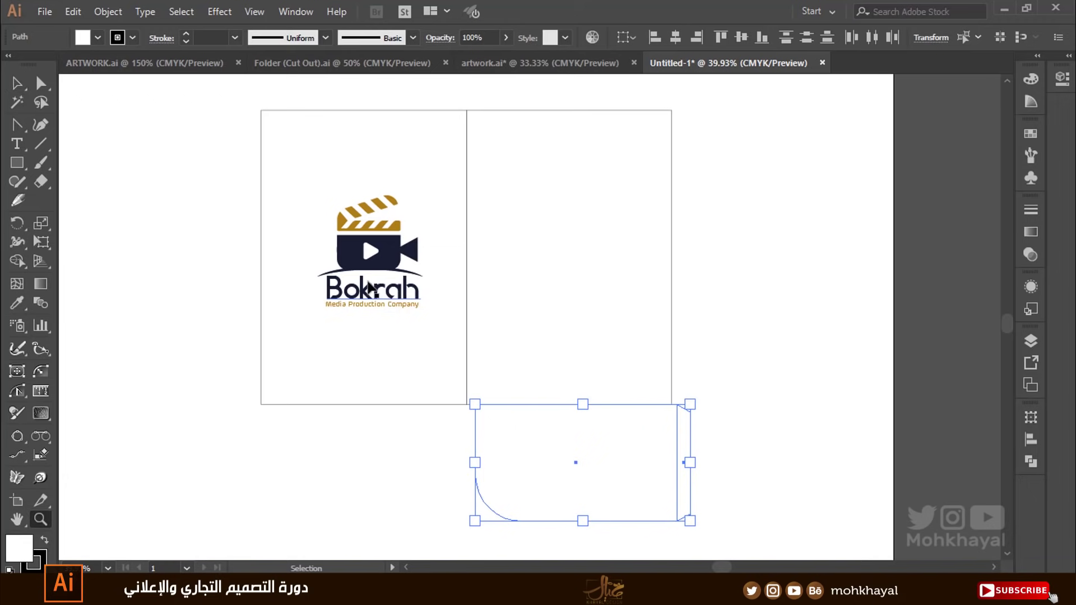
left_click_drag(137, 268, 780, 510)
key("v")
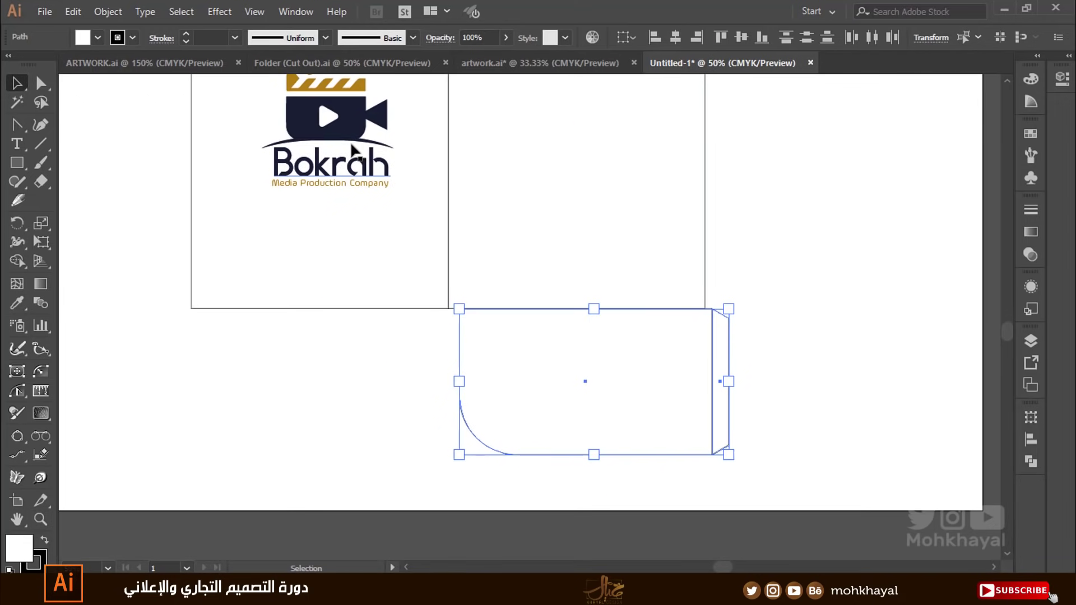
Put the logo back on the right panel, zoom out, and undo the reflect and moves.
left_click_drag(342, 164, 590, 164)
left_click(460, 381)
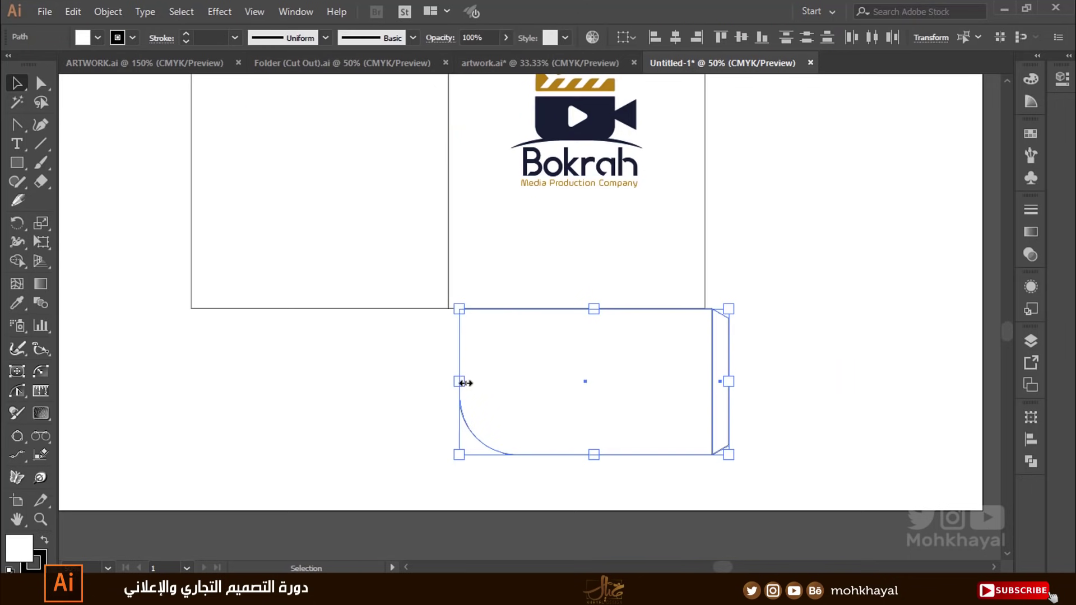
scroll(581, 319, "up", 2)
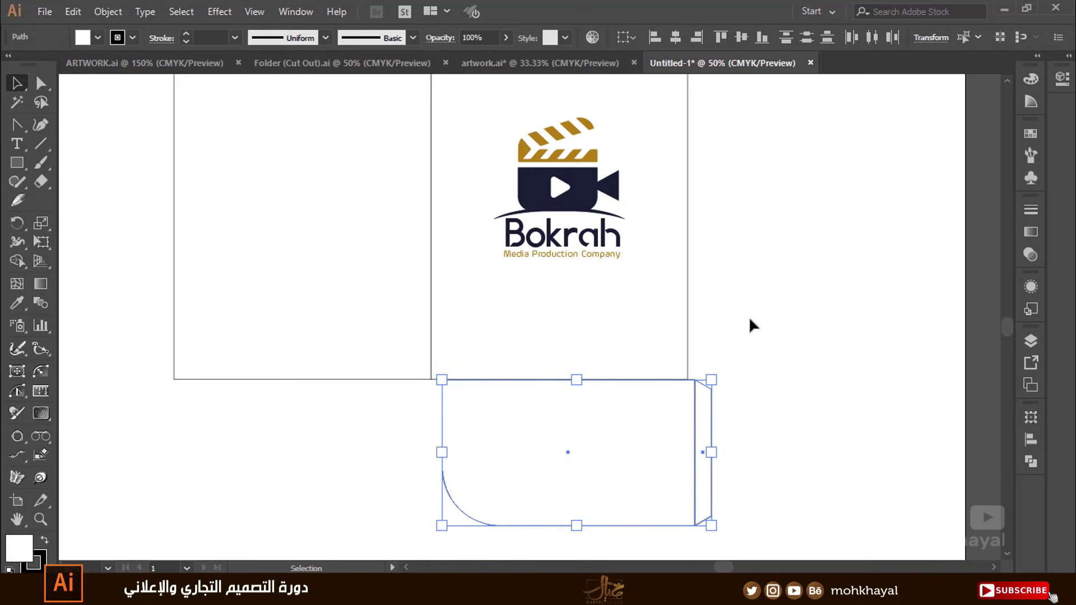
key("ctrl+minus")
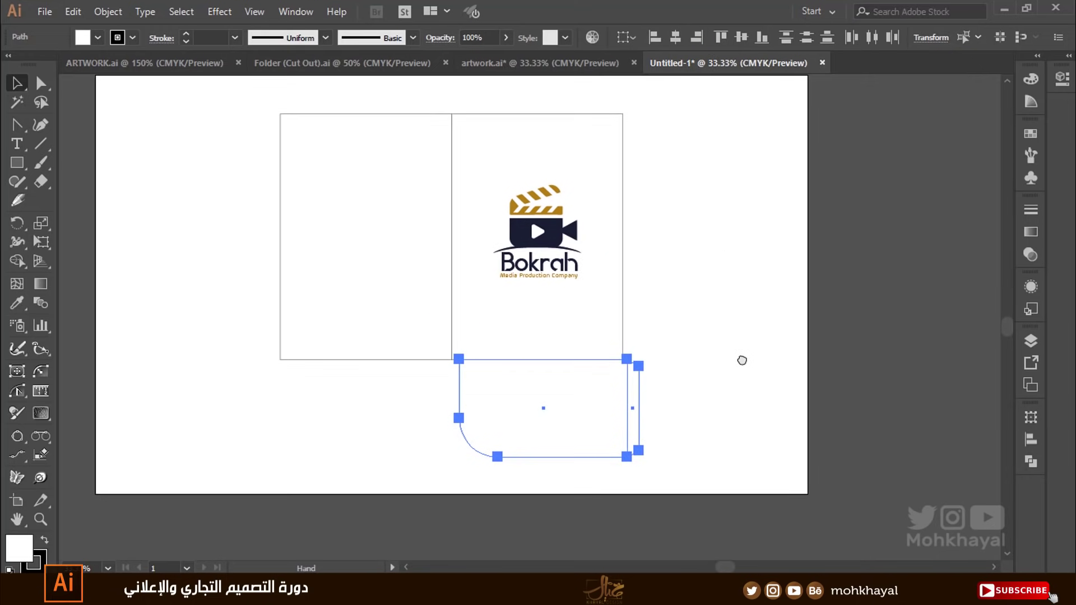
key("a")
key("ctrl+z")
key("ctrl+z")
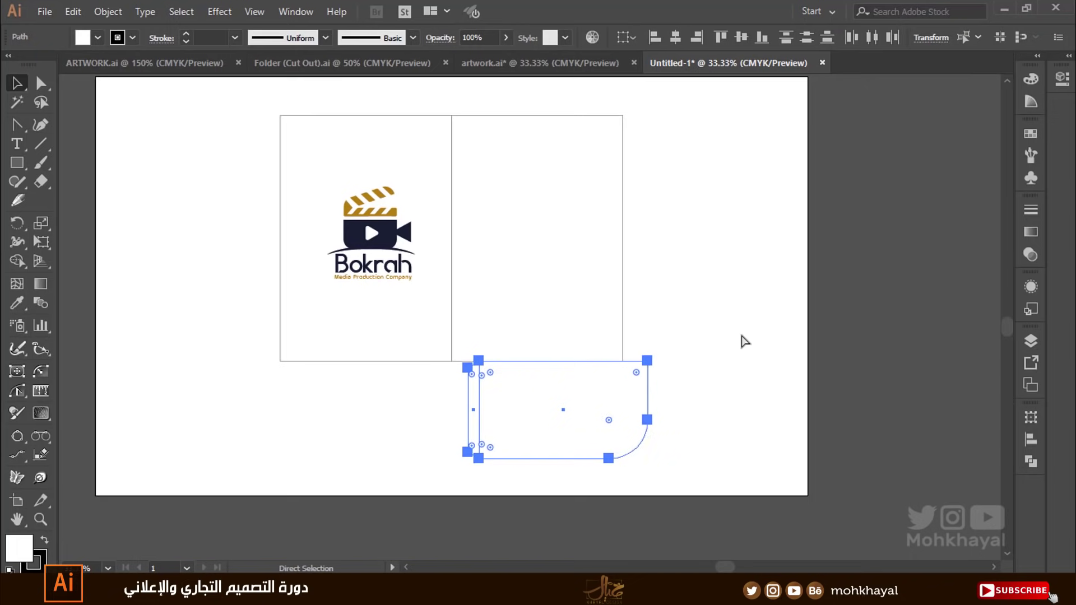
key("ctrl+z")
key("ctrl+z")
key("ctrl+z")
left_click(721, 327)
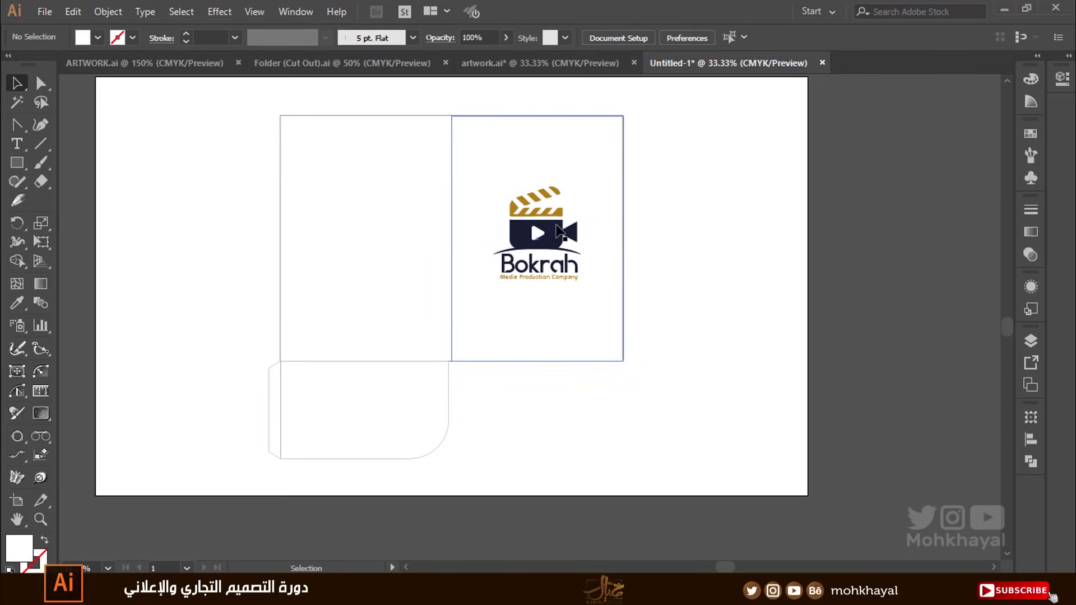
Narrow a copy of the right panel to width 1 and butt it against the left panel as the spine strip.
key("v")
left_click_drag(165, 95, 870, 481)
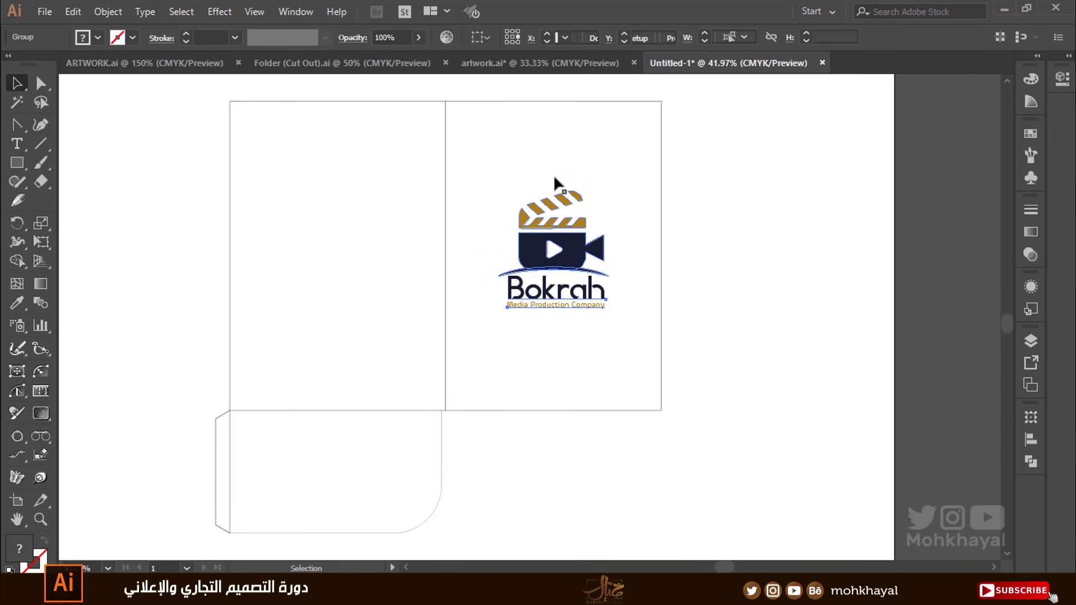
left_click(573, 214)
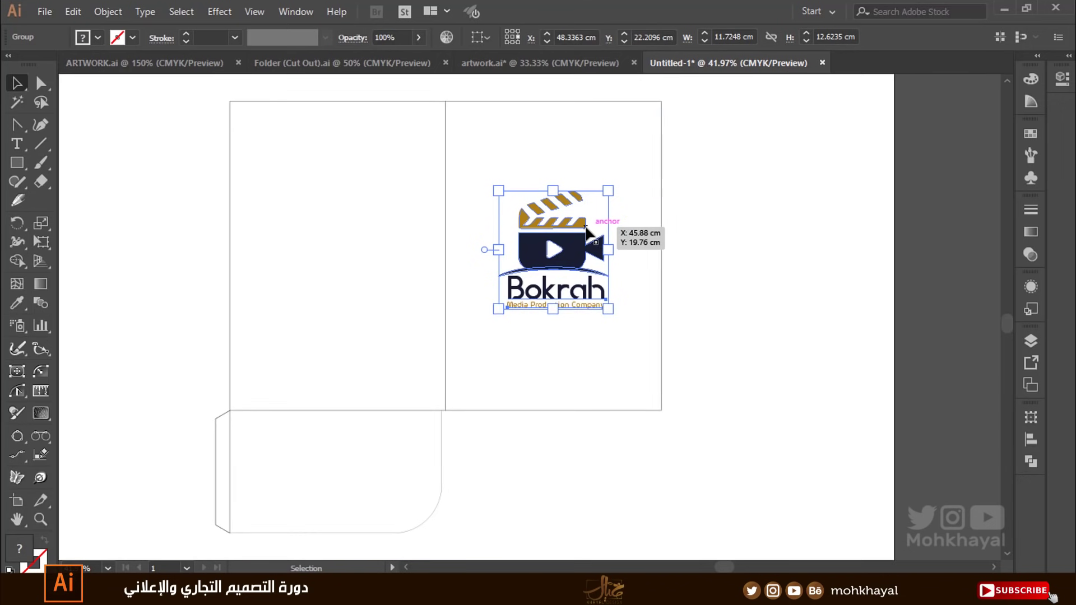
left_click(691, 245)
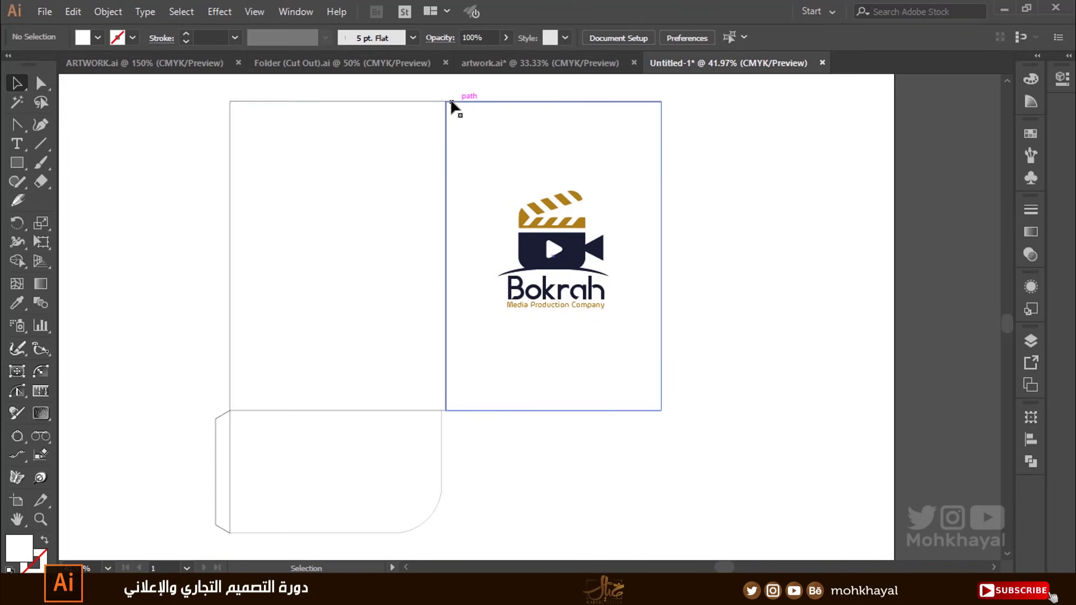
mouse_move(449, 100)
left_mouse_down()
mouse_move(515, 124)
mouse_move(472, 98)
mouse_move(546, 99)
left_mouse_up()
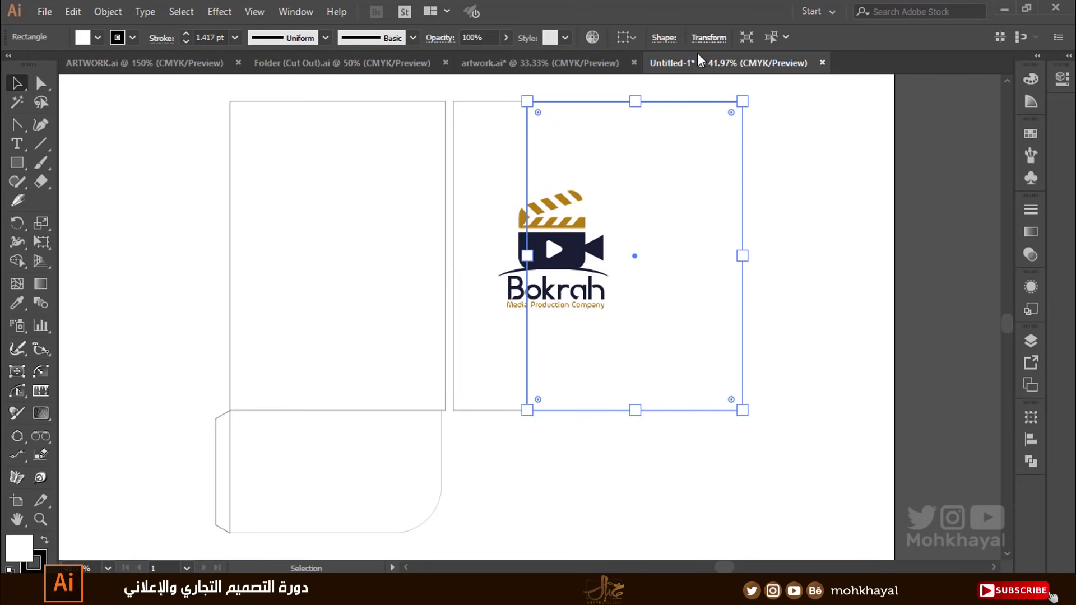
left_click(708, 37)
left_click(659, 62)
type("1")
key("Return")
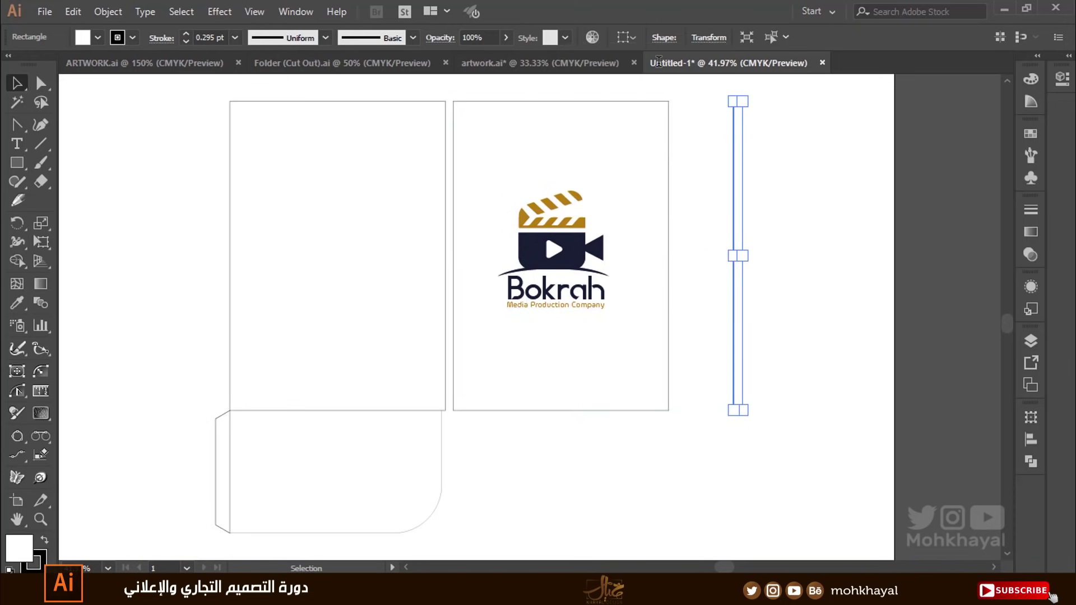
mouse_move(735, 211)
left_mouse_down()
mouse_move(440, 209)
mouse_move(449, 215)
left_mouse_up()
Set the keyboard nudge increment to 0.3 mm in General preferences.
key("ctrl+space")
left_click_drag(549, 163, 387, 92)
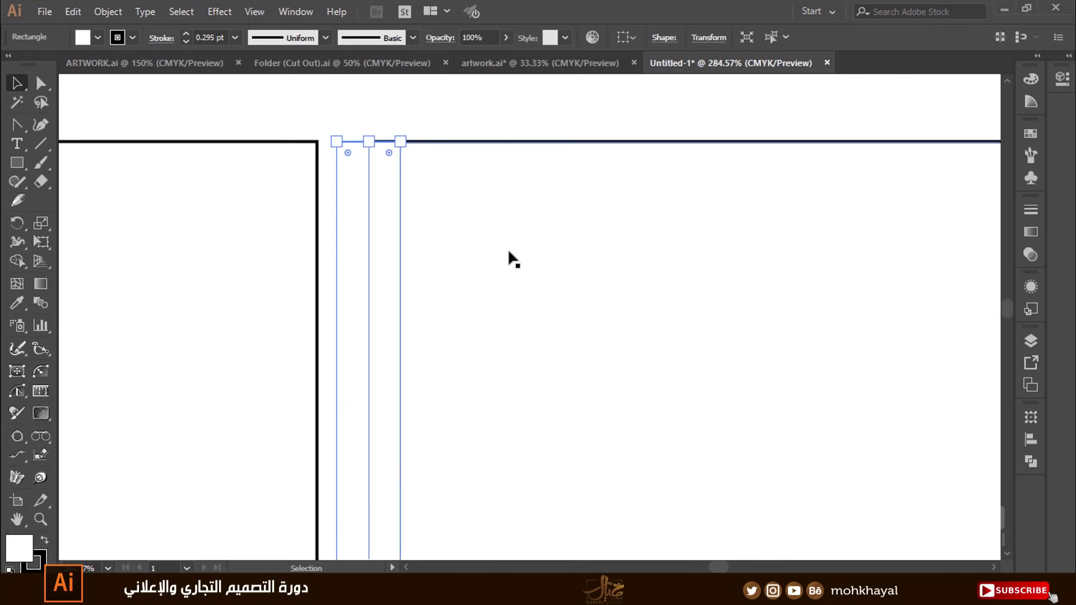
key("a")
key("ctrl+k")
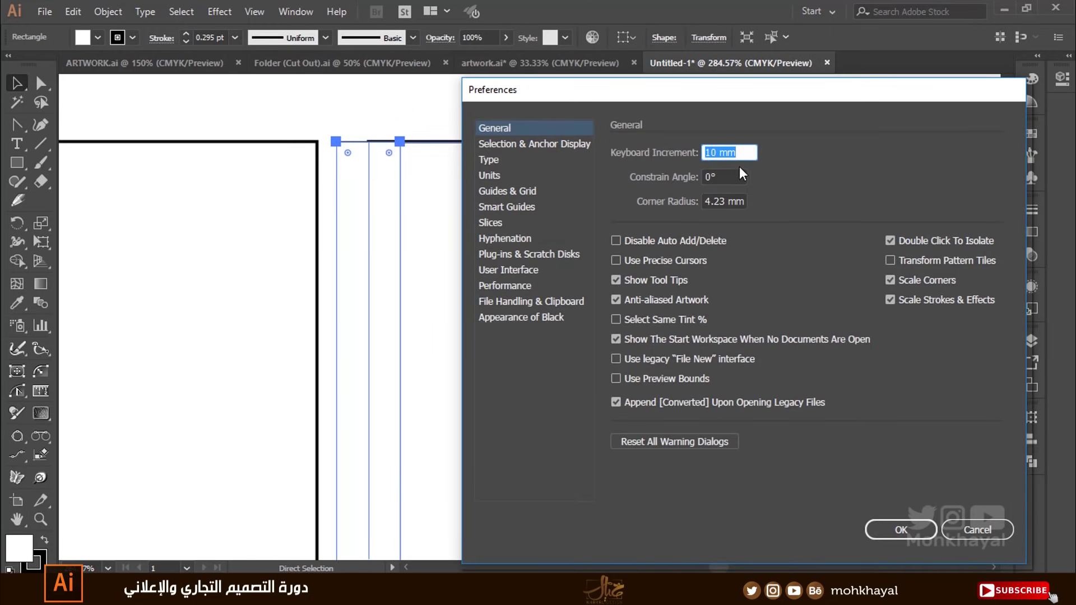
type("0")
type(".3")
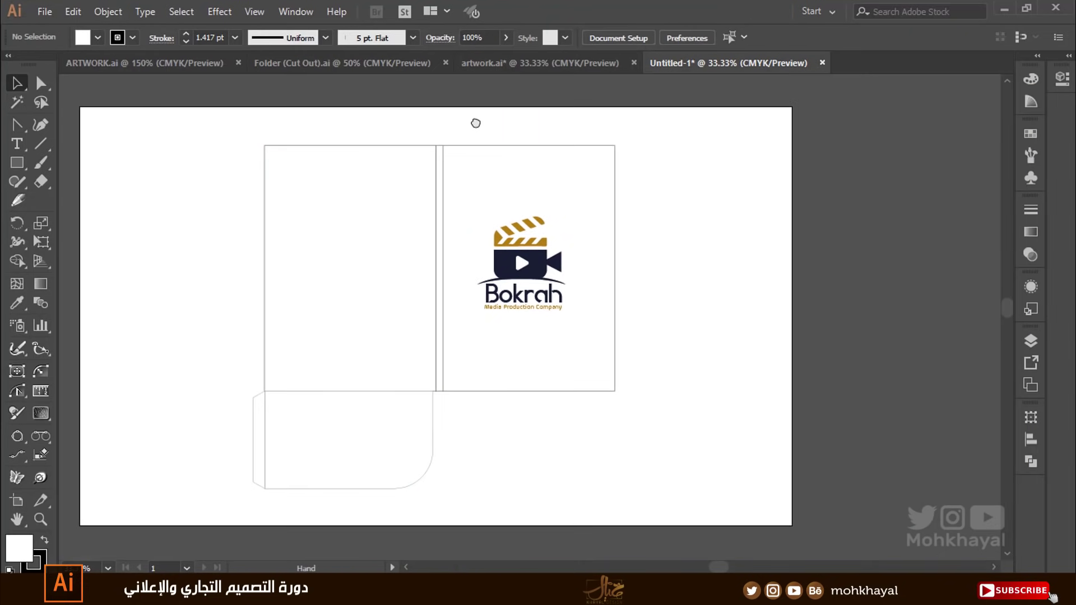
Move the pocket flap down to make room below the left panel.
left_click_drag(183, 120, 724, 496)
key("v")
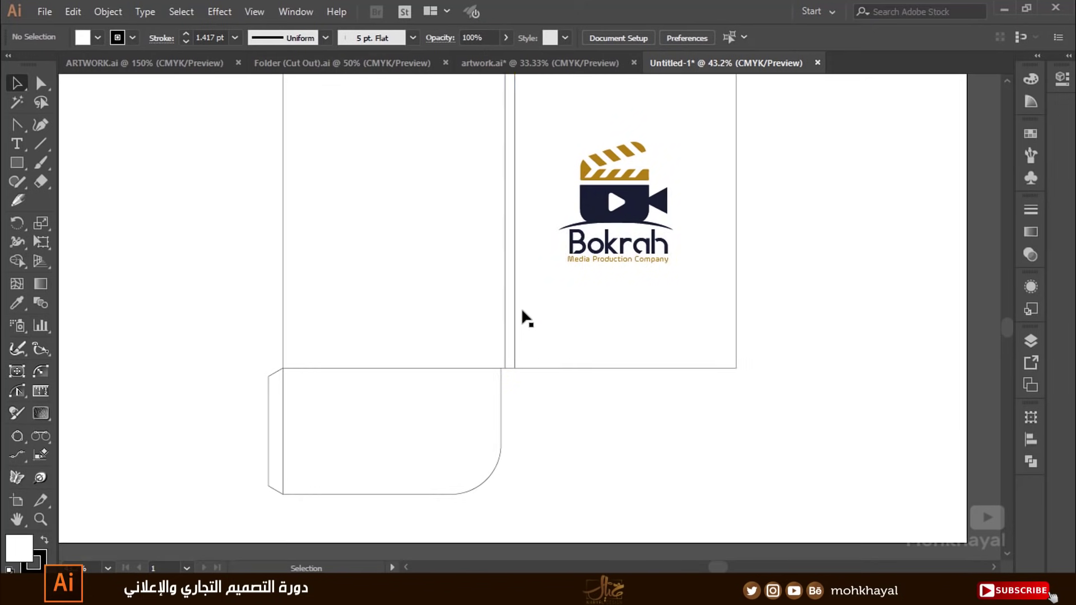
left_click_drag(536, 407, 152, 487)
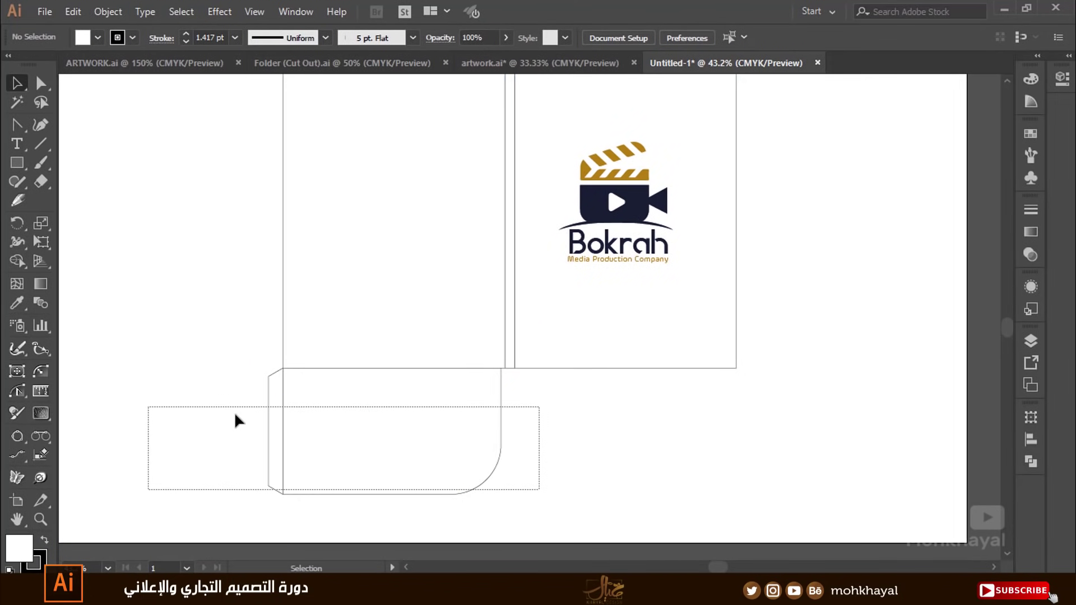
left_click_drag(279, 423, 278, 471)
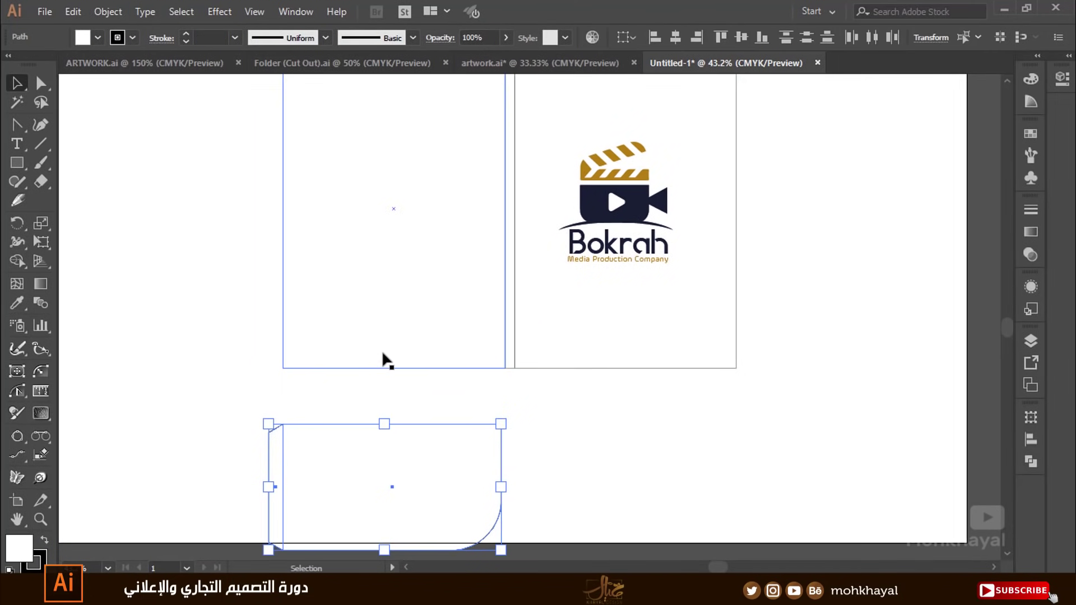
left_click(330, 409)
Draw a thin strip along the left panel's bottom, height 1 from the top-left reference point.
left_click(17, 162)
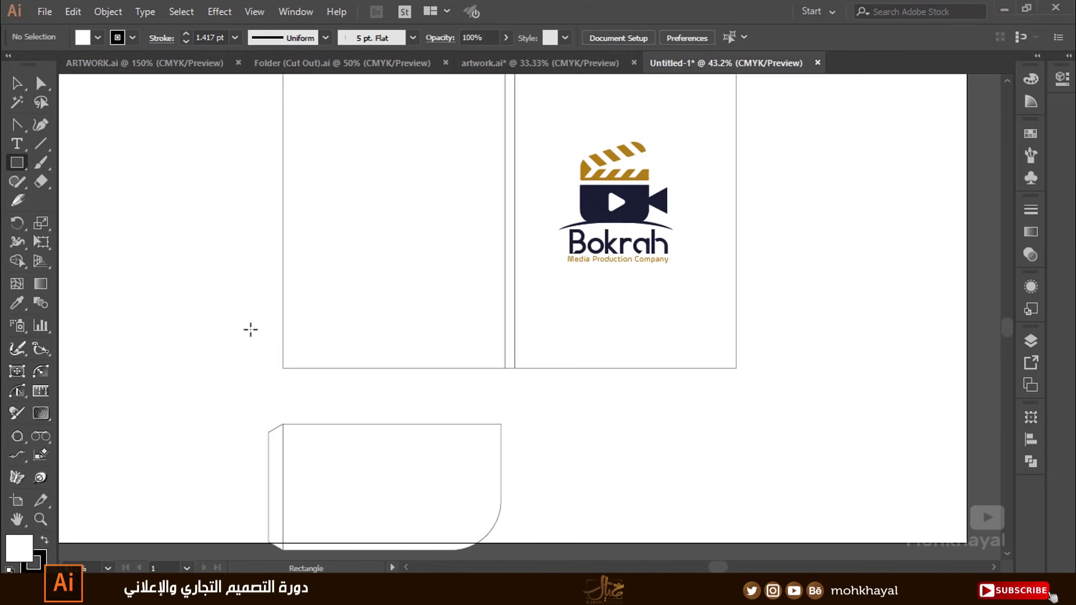
left_click_drag(282, 368, 505, 383)
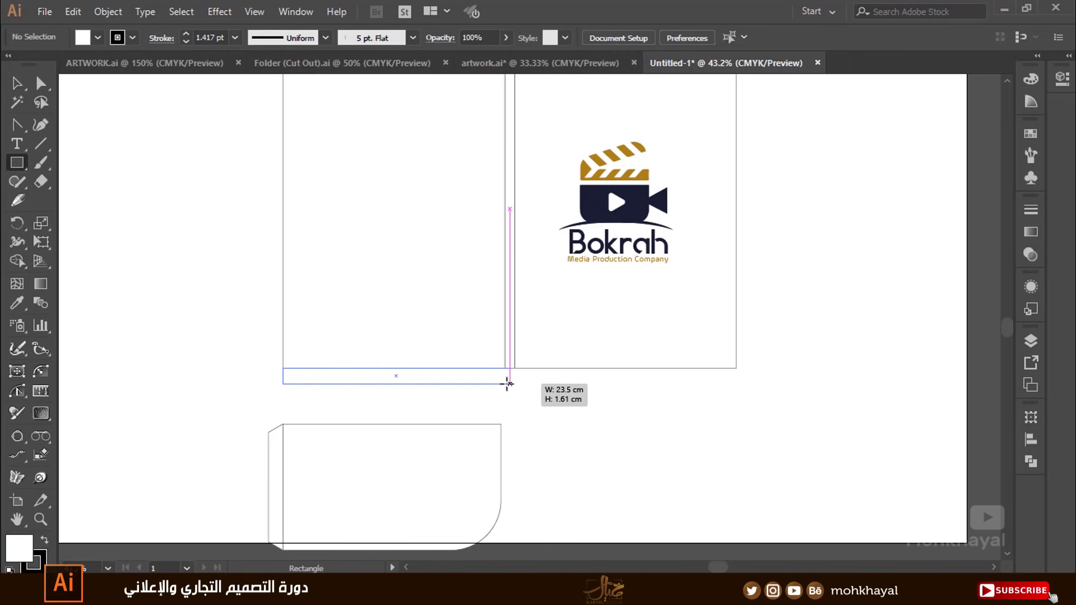
key("v")
left_click(708, 38)
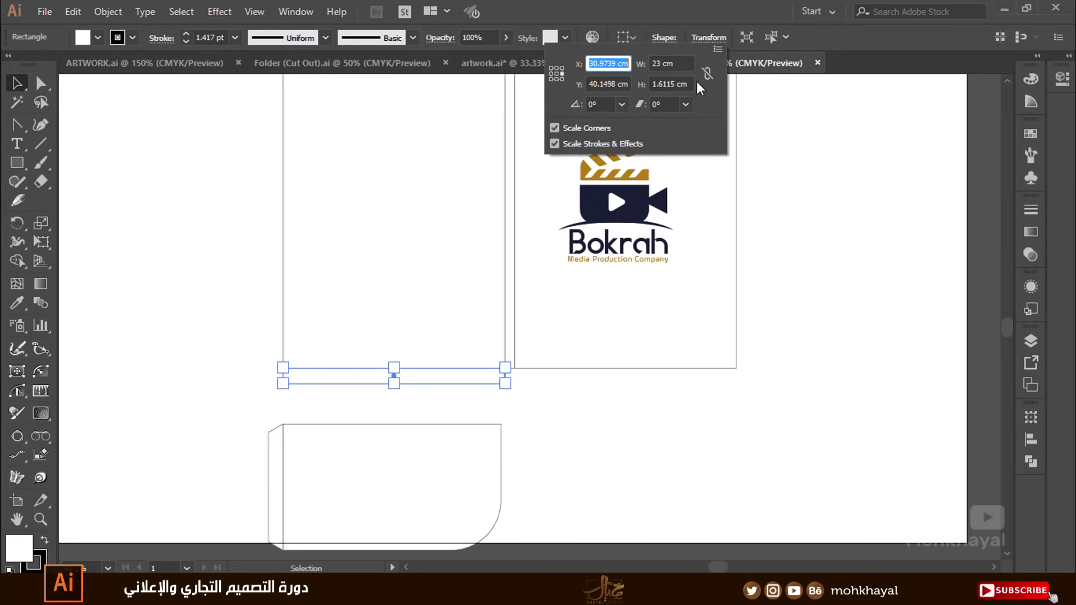
double_click(656, 83)
type("1")
key("Return")
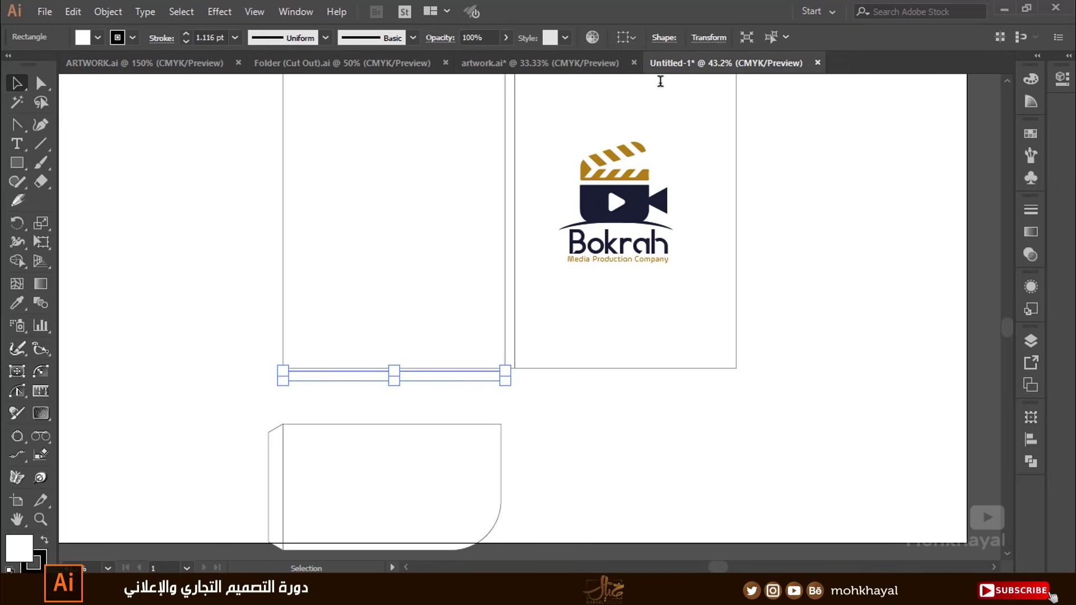
key("ctrl+z")
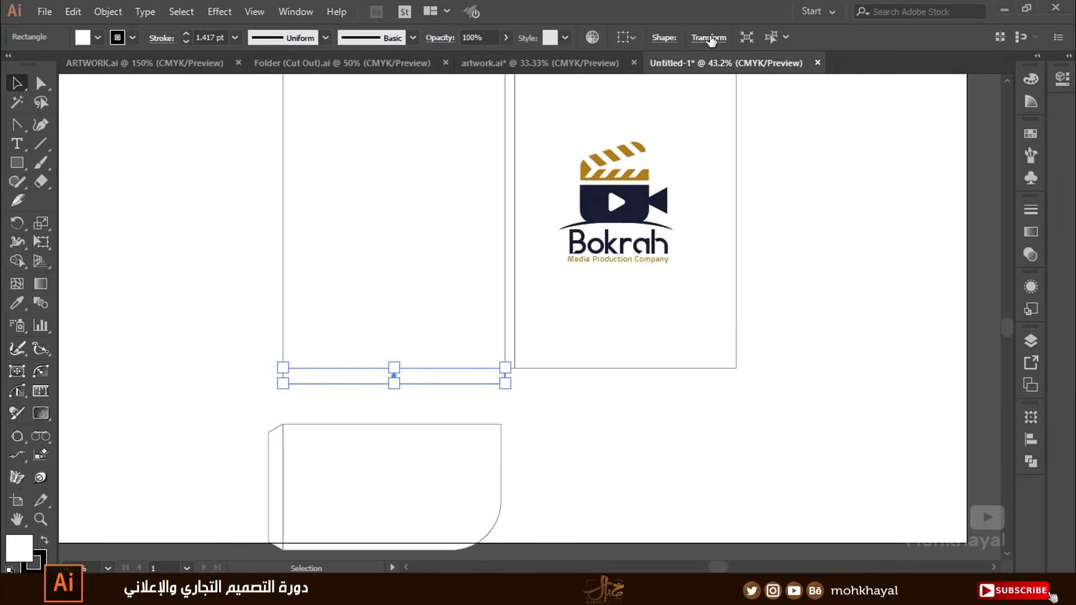
left_click(709, 37)
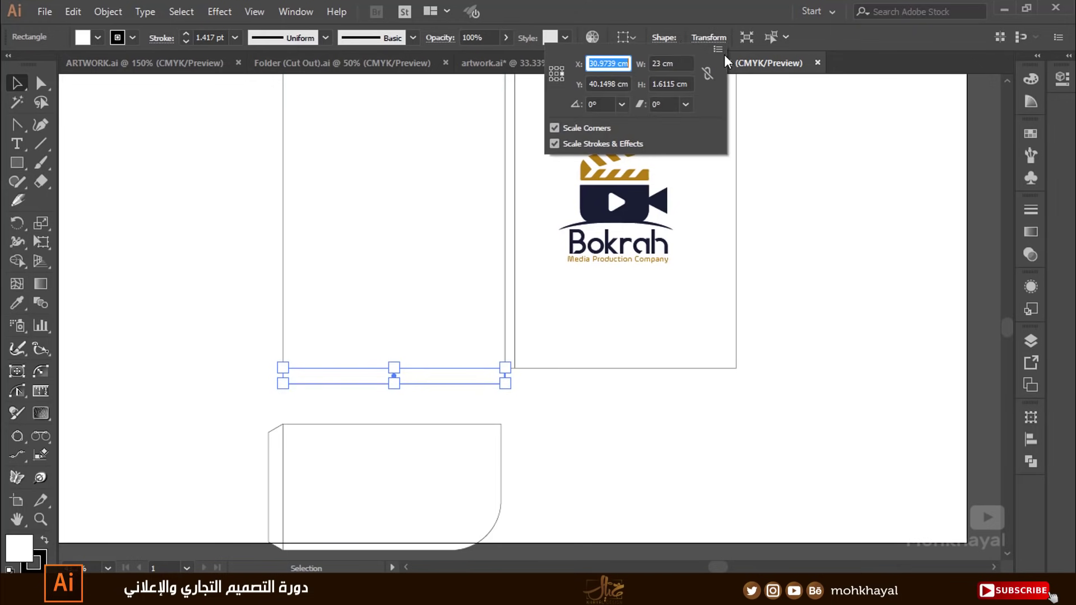
left_click(557, 66)
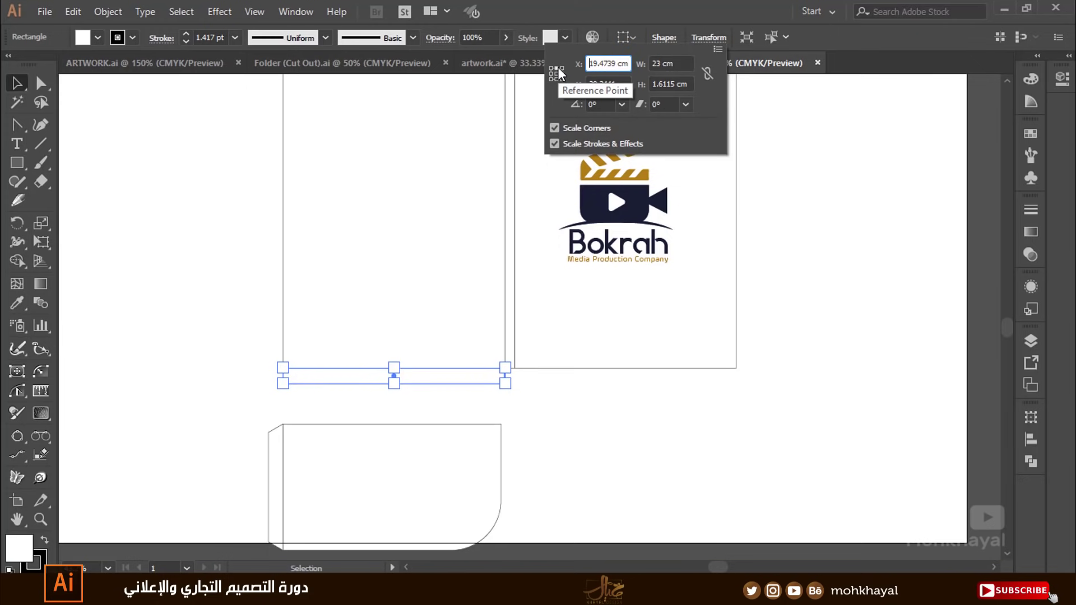
left_click(665, 83)
type("1")
key("Return")
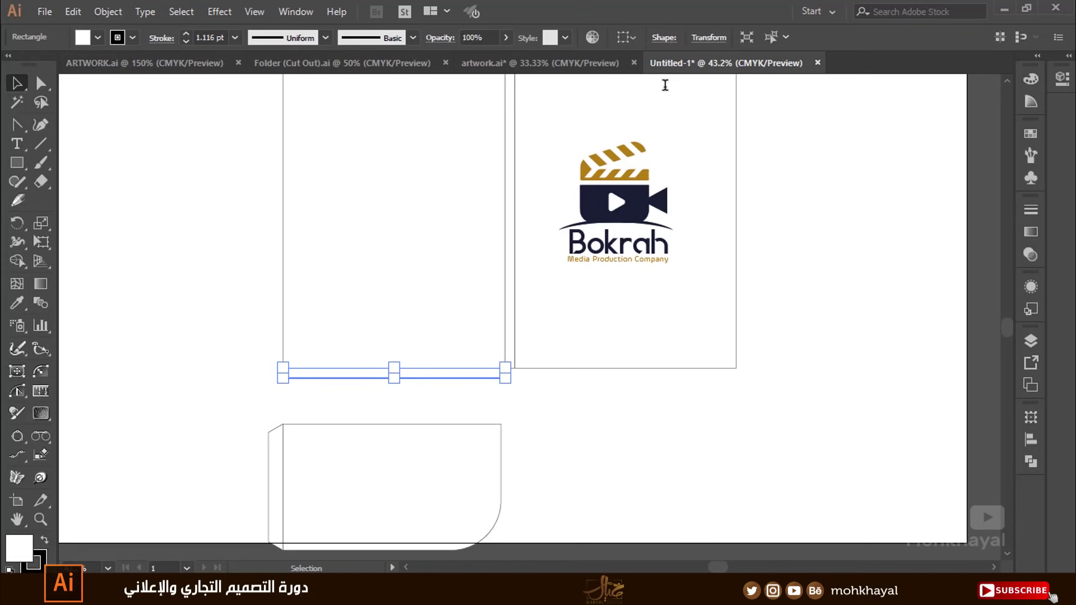
Move the pocket flap up under the strip and stretch its right edge to 23.5 cm.
left_click_drag(205, 407, 542, 477)
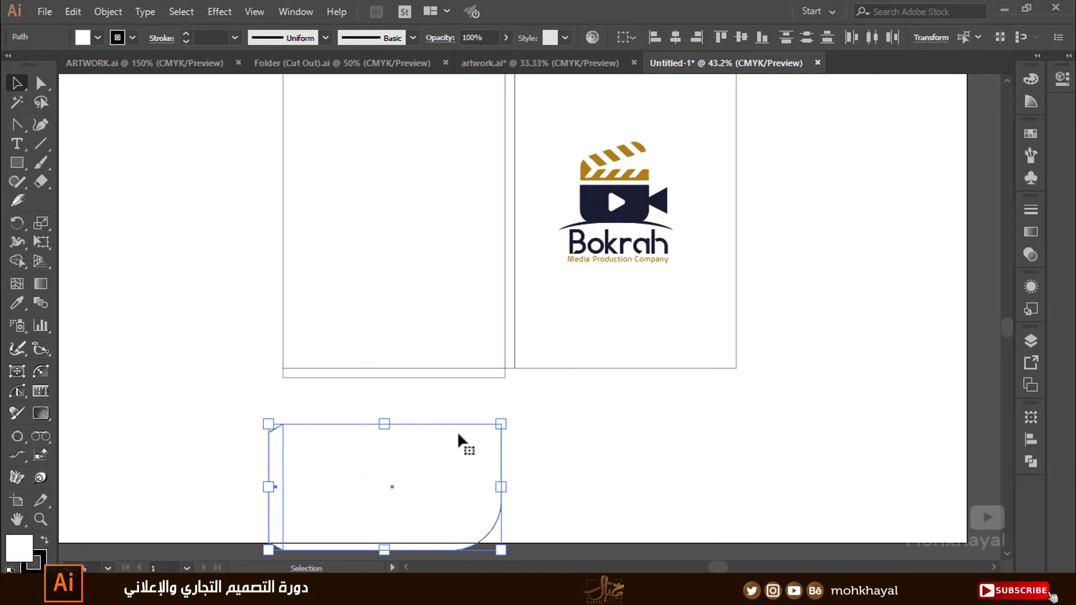
left_click_drag(456, 429, 465, 374)
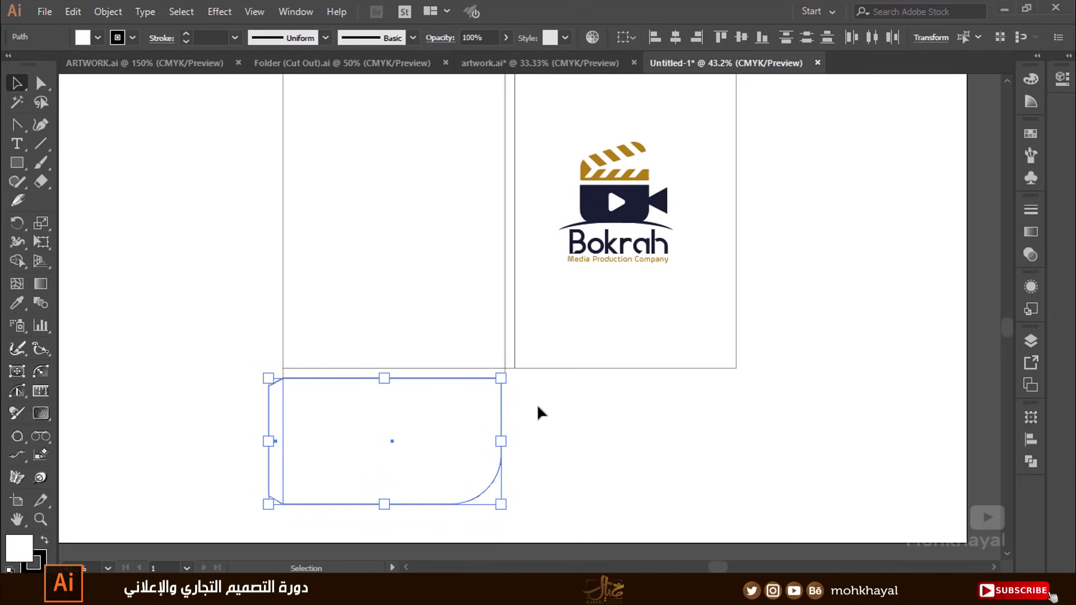
left_click(545, 402)
left_click_drag(538, 402, 469, 432)
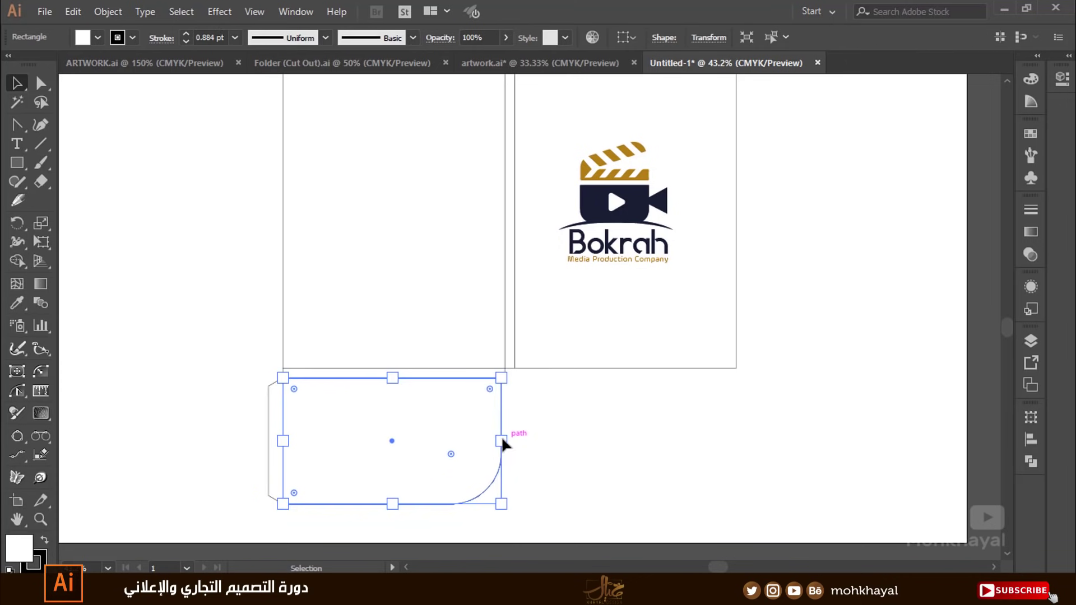
left_click_drag(501, 436, 511, 440)
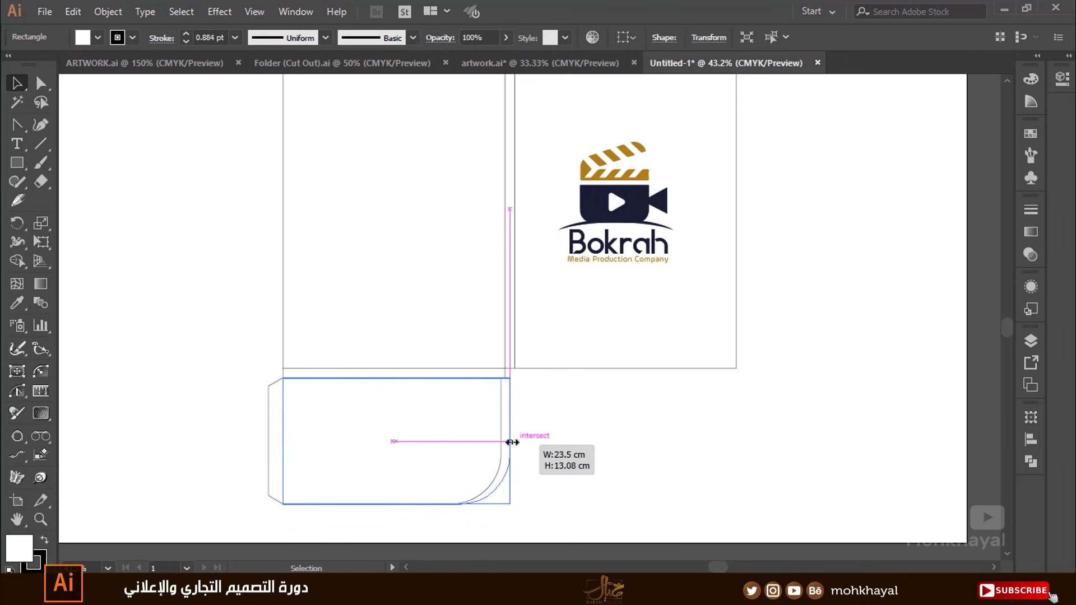
left_click(641, 387)
left_click_drag(602, 390, 574, 422)
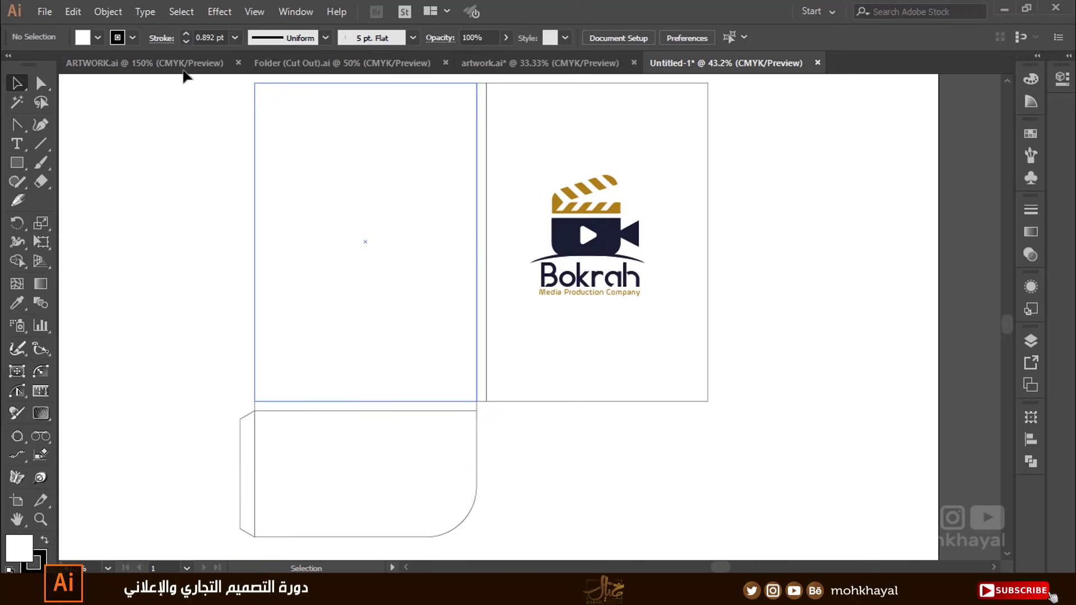
Bring up the Folder (Cut Out).ai document and zoom in on the lower pocket area.
left_click(330, 64)
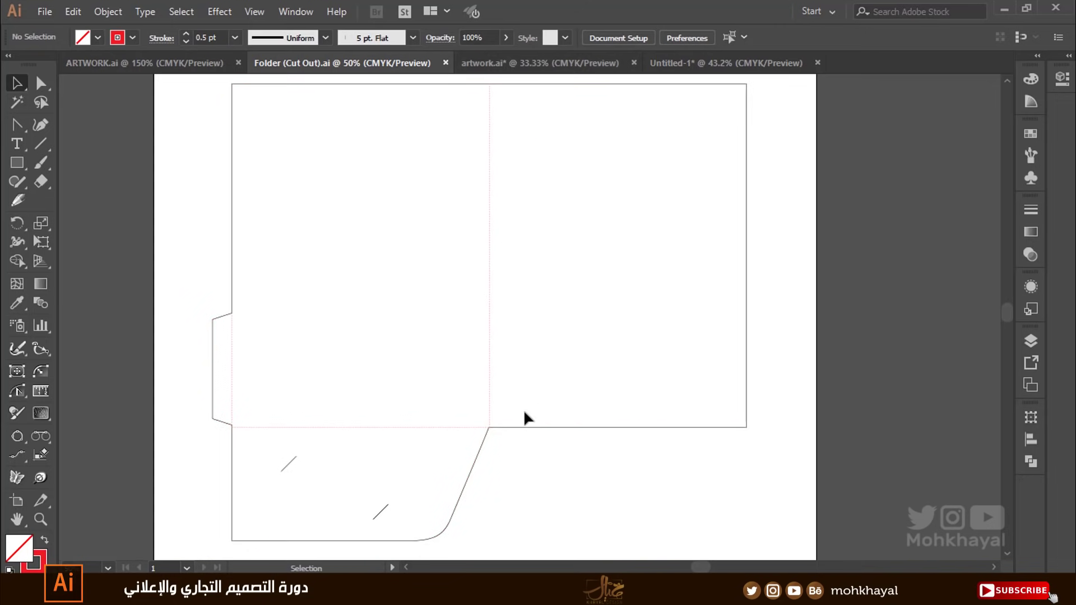
left_click_drag(522, 429, 850, 399)
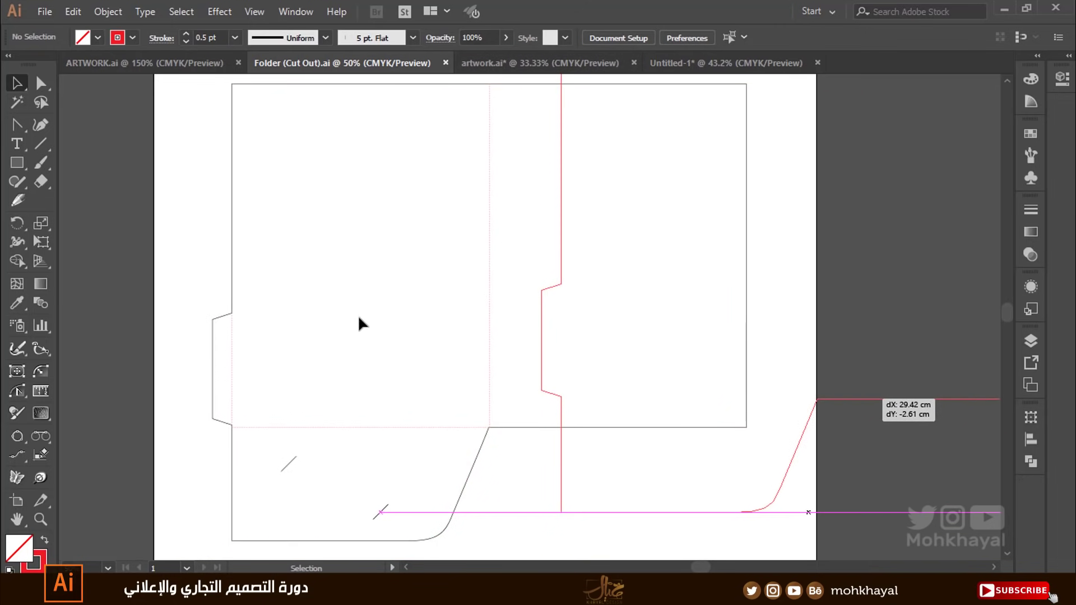
left_click(489, 225)
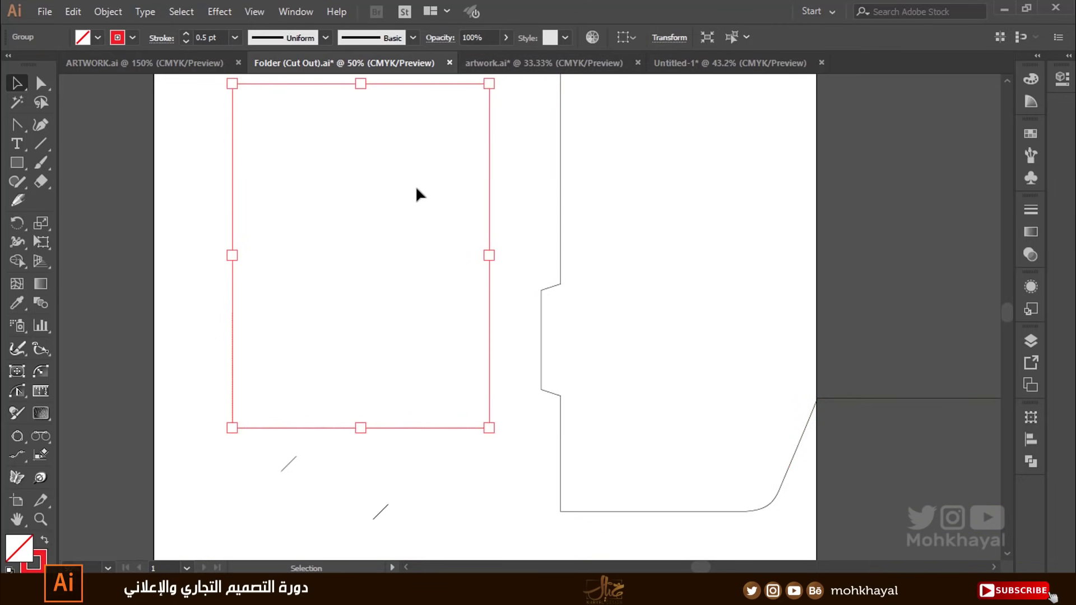
left_click(182, 278)
left_click_drag(169, 192, 664, 430)
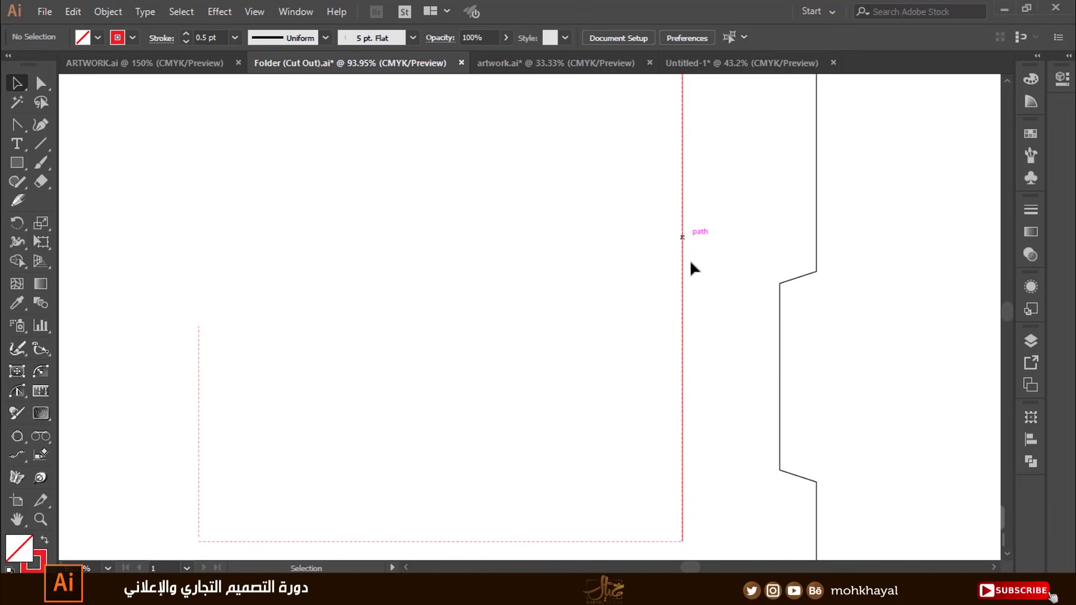
key("ctrl+minus")
key("ctrl+minus")
key("ctrl+minus")
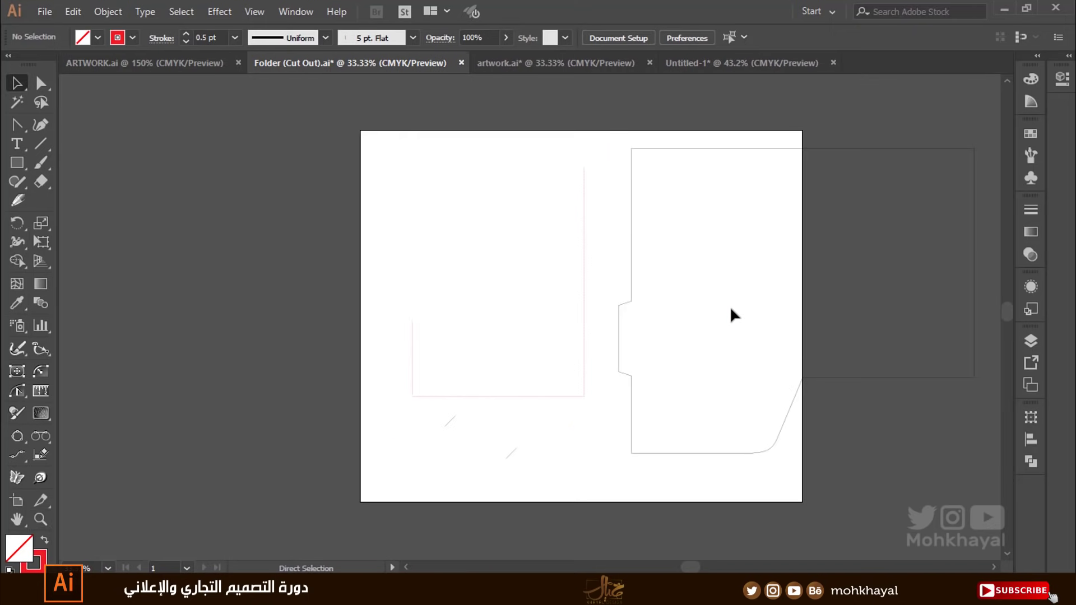
left_click(731, 309)
left_click_drag(288, 348, 672, 475)
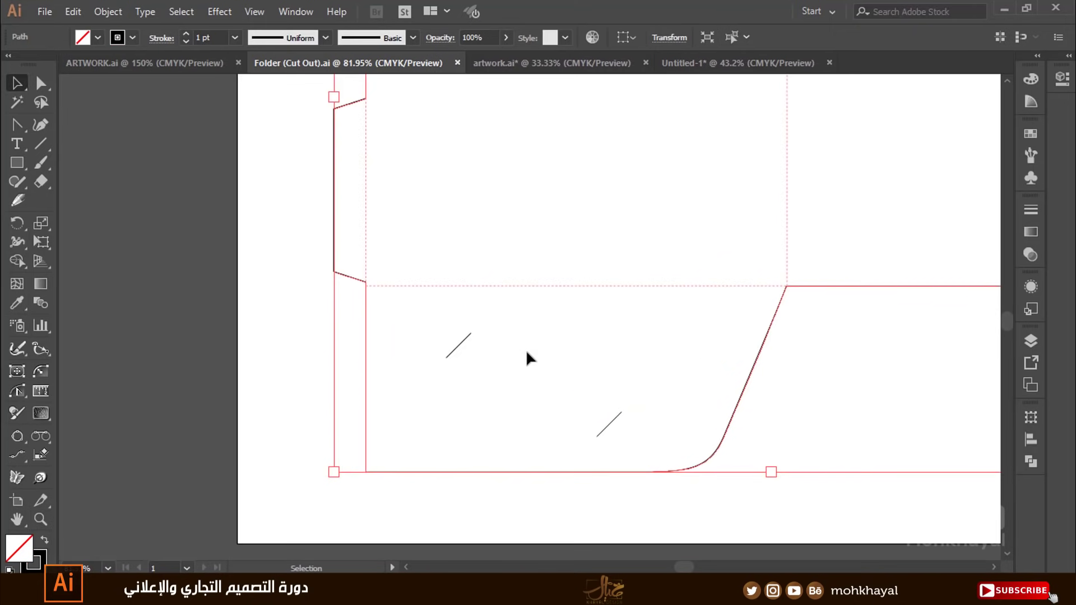
left_click(217, 344)
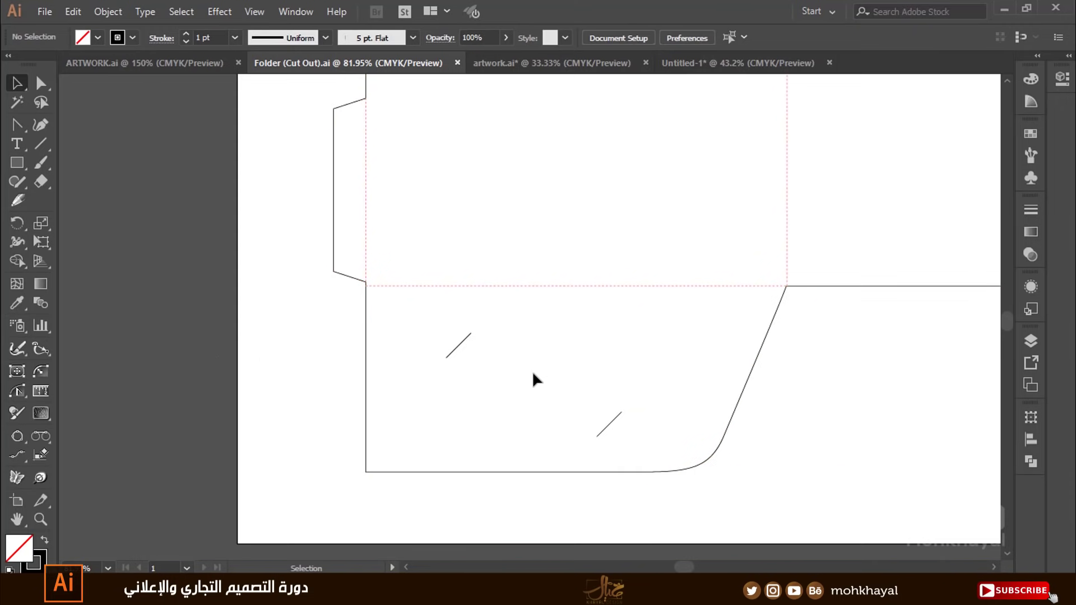
scroll(482, 369, "right", 3)
Draw a 9 × 5 cm rectangle between the two pocket slits.
left_click(18, 163)
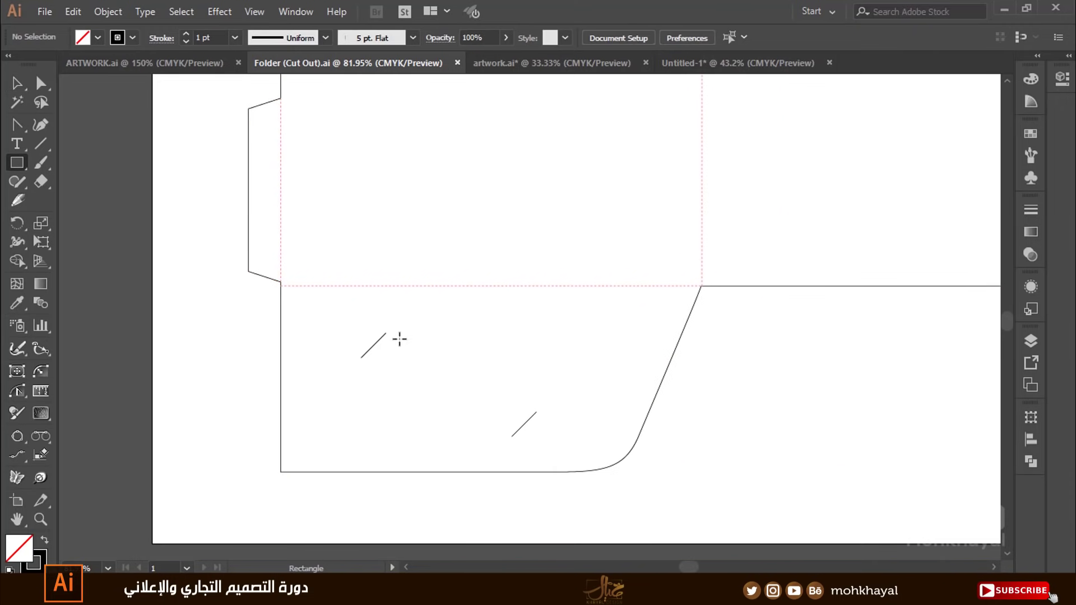
left_click_drag(350, 320, 520, 429)
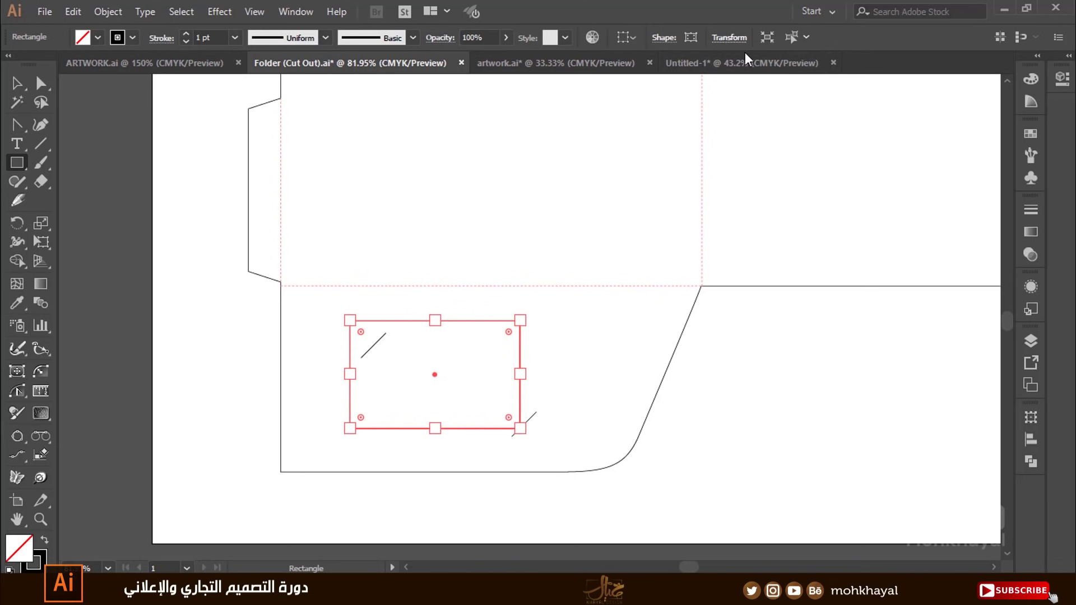
left_click(729, 38)
double_click(688, 64)
type("9cm")
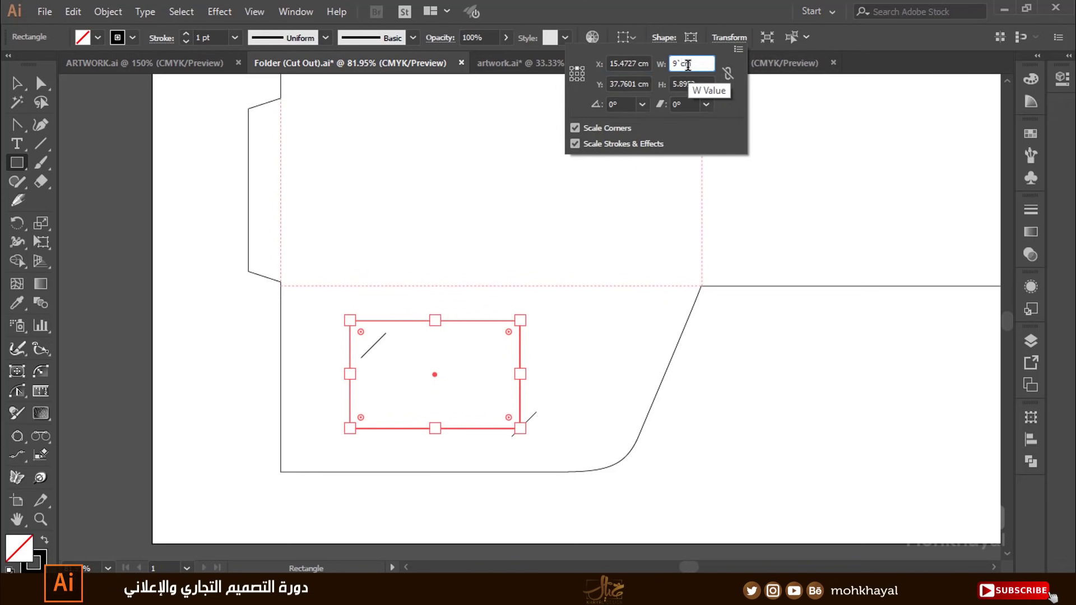
key("Tab")
type("5")
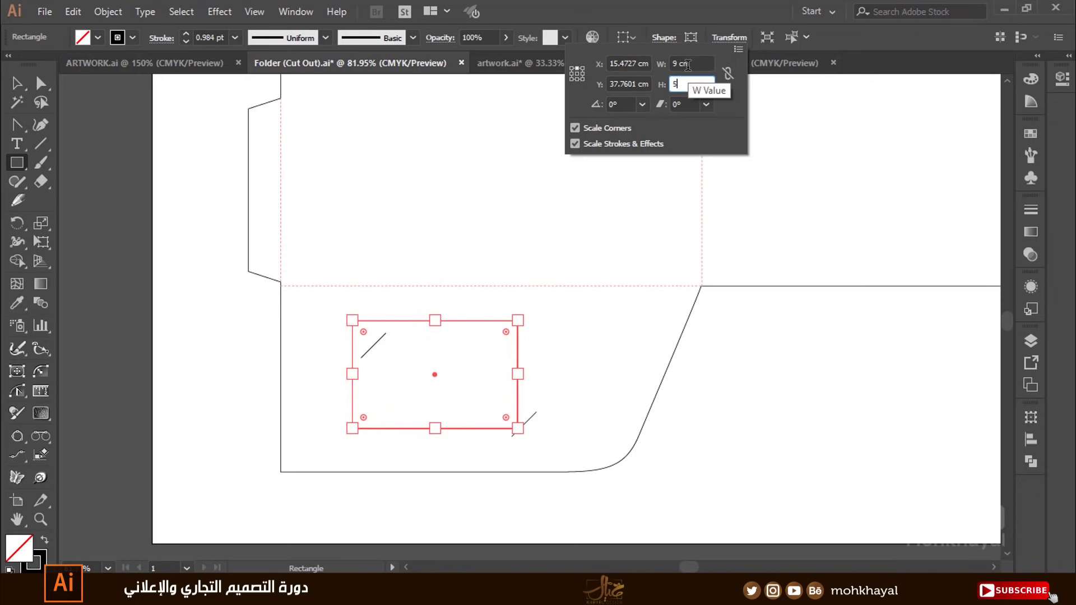
key("Return")
Centre the rectangle between the slits, then zoom out to the whole folder.
key("v")
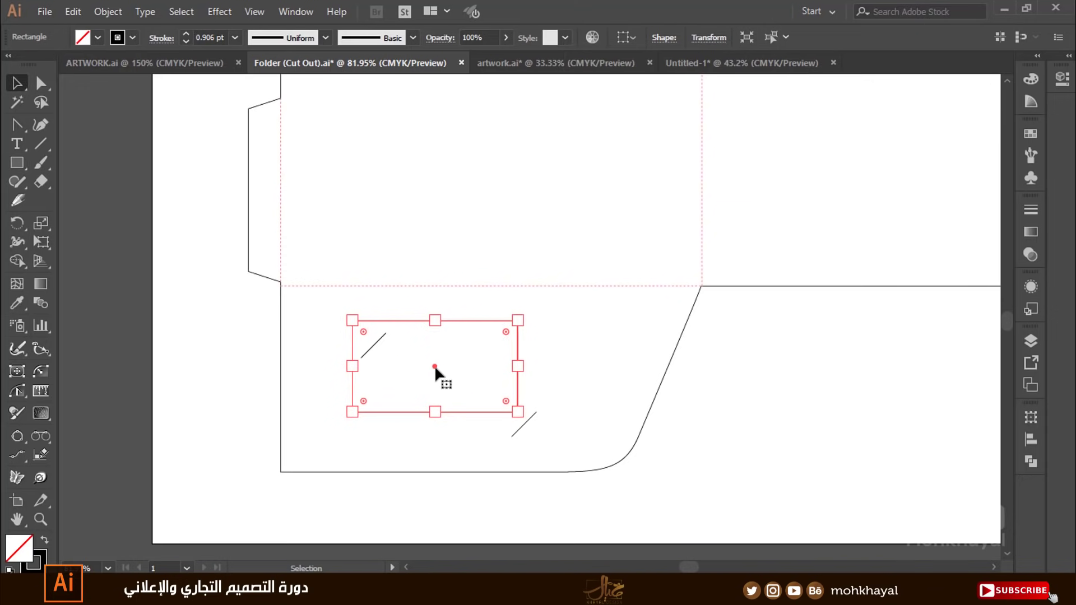
mouse_move(435, 365)
left_mouse_down()
mouse_move(454, 384)
mouse_move(431, 351)
left_mouse_up()
left_click_drag(319, 295, 672, 490)
left_click(653, 386)
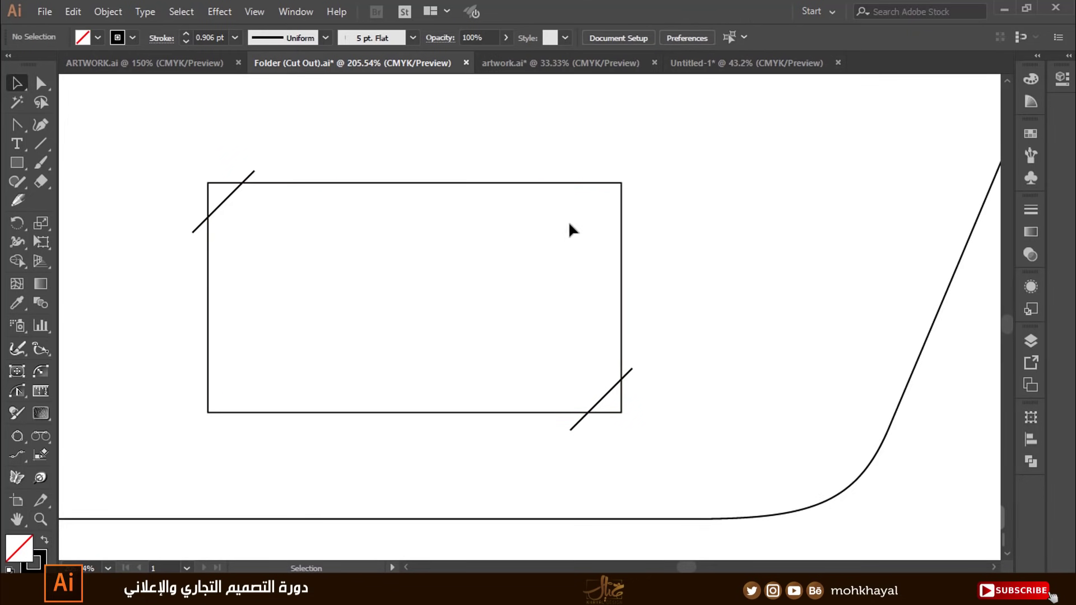
key("ctrl+minus")
key("ctrl+minus")
key("ctrl+minus")
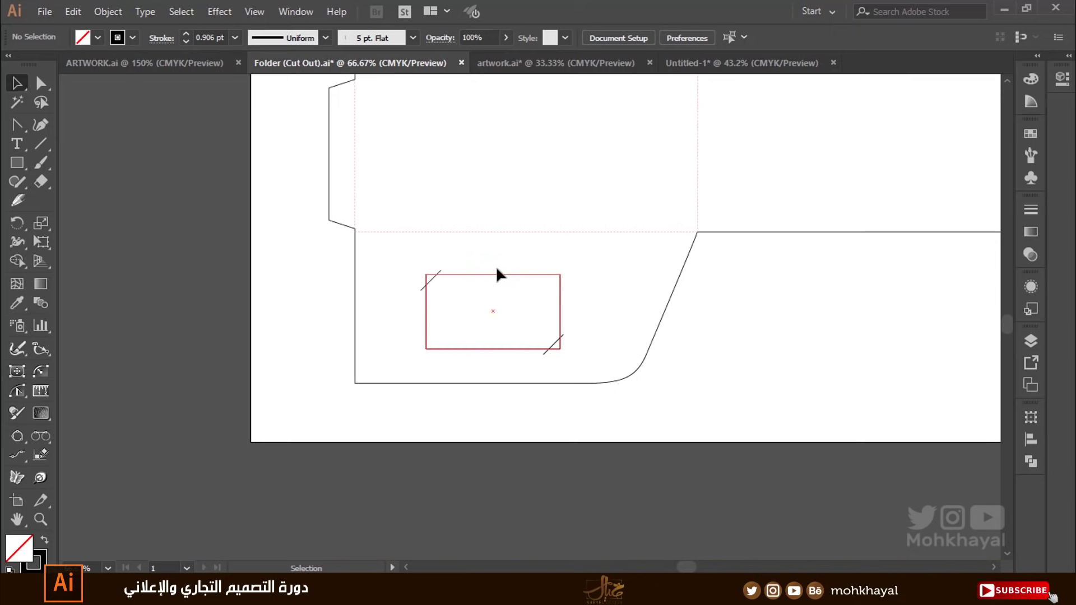
mouse_move(495, 274)
left_mouse_down()
mouse_move(570, 312)
mouse_move(465, 399)
left_mouse_up()
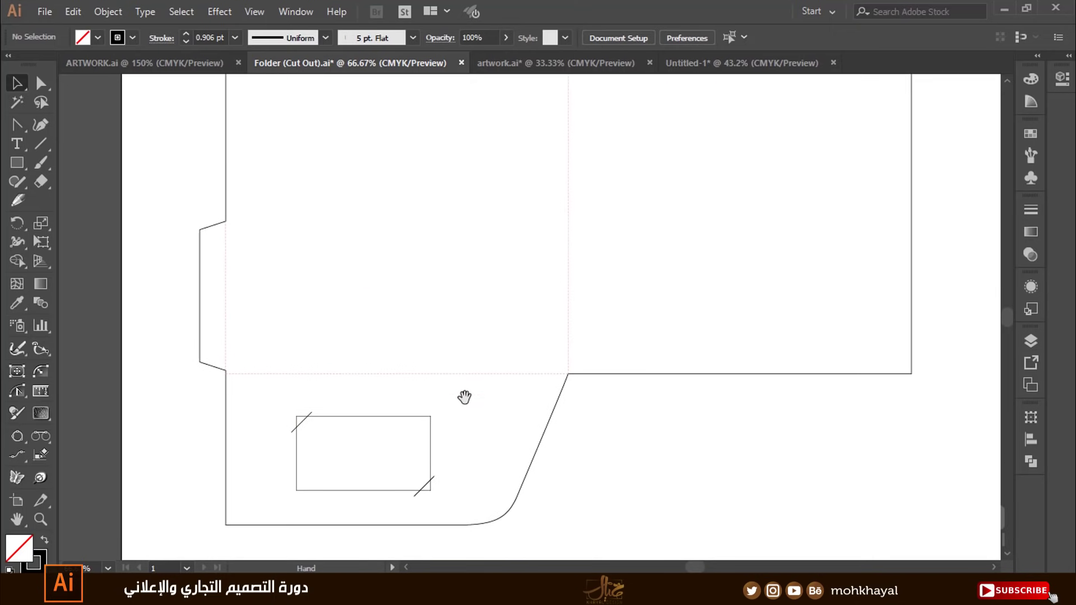
left_click_drag(351, 296, 326, 331)
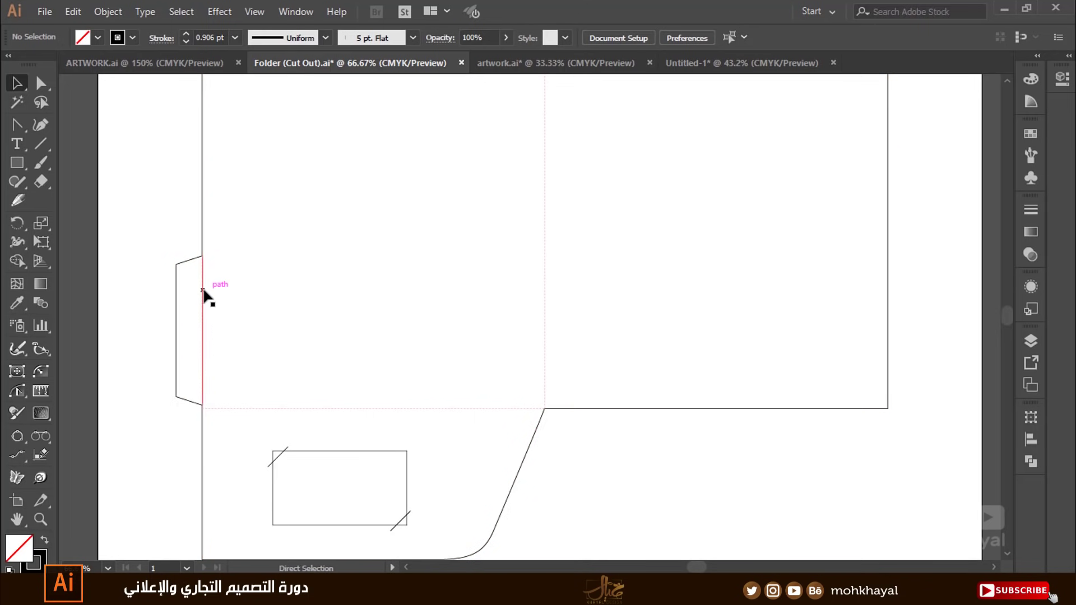
key("ctrl+minus")
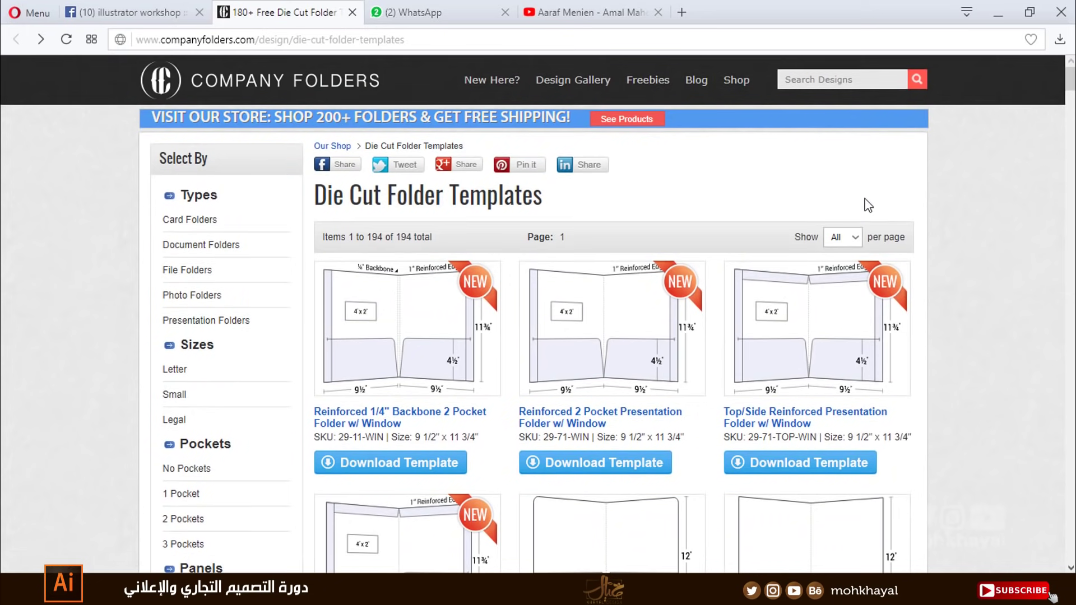
Find the Original 2 Pocket Presentation Folder template, download its zip, and open it.
left_click(307, 40)
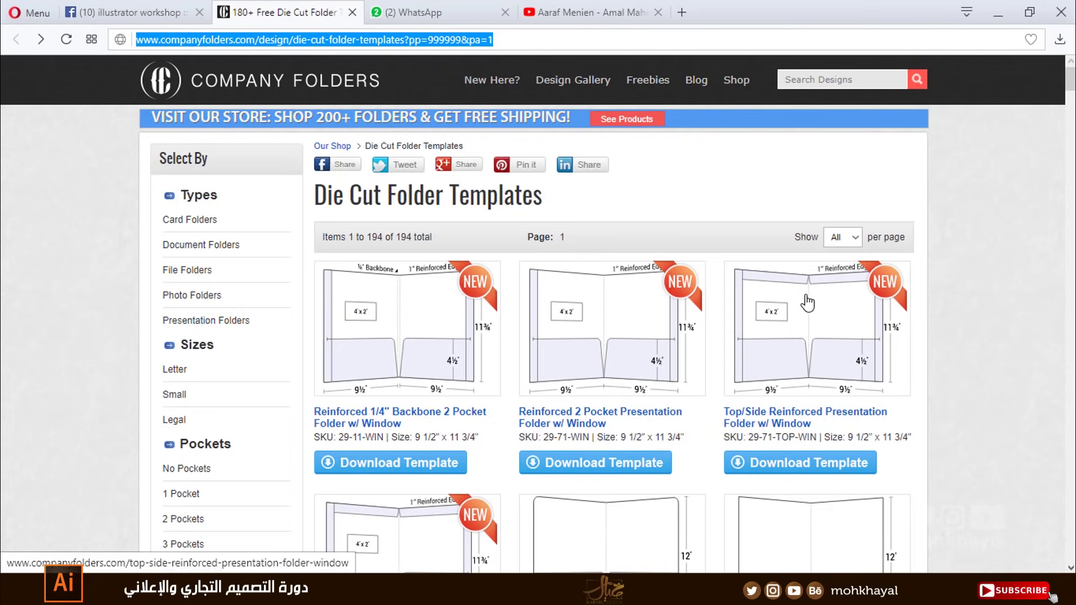
scroll(840, 309, "down", 4)
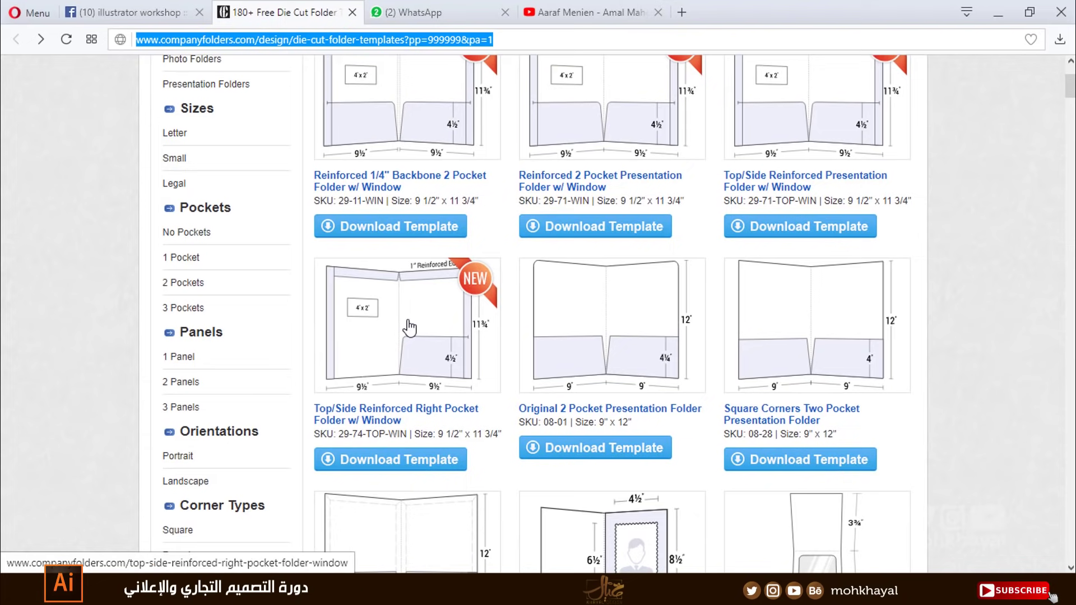
scroll(701, 291, "down", 6)
scroll(701, 293, "down", 8)
scroll(700, 293, "up", 4)
scroll(700, 293, "up", 4)
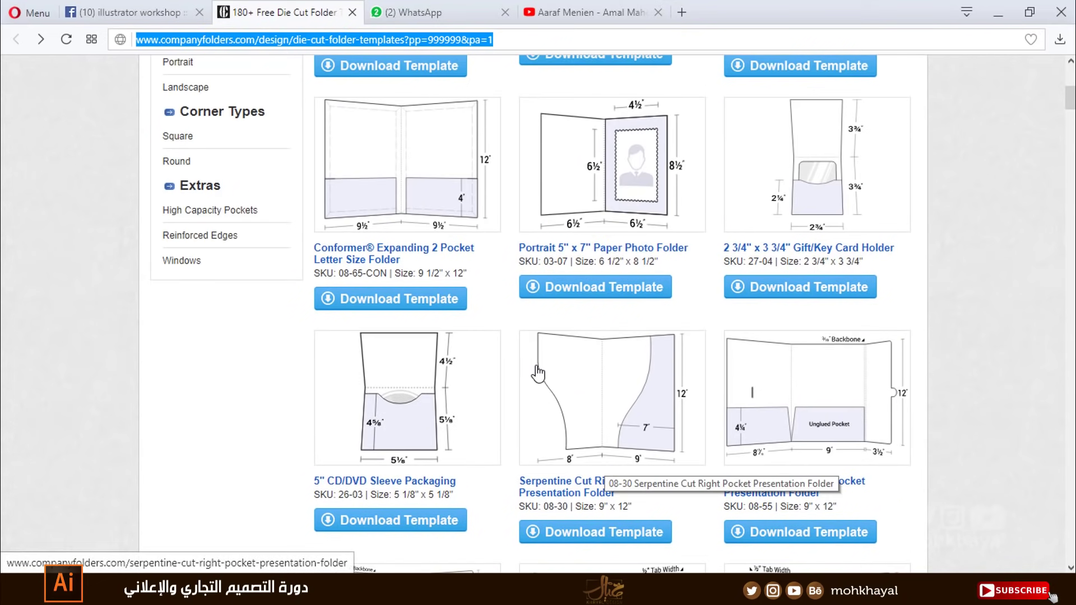
scroll(414, 368, "down", 3)
scroll(414, 368, "down", 4)
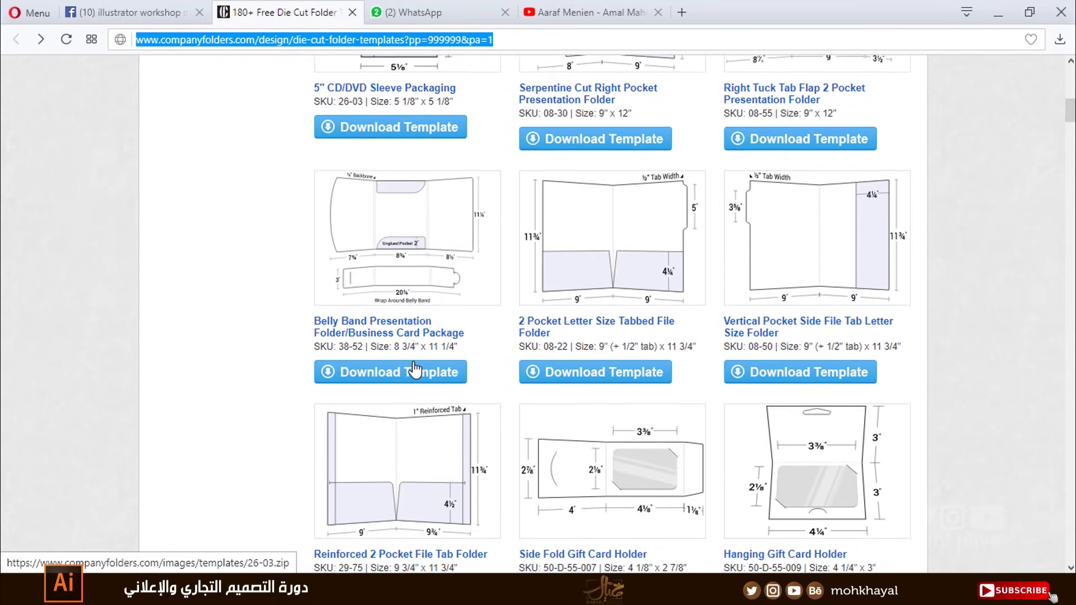
scroll(414, 367, "down", 2)
scroll(532, 348, "down", 1)
scroll(560, 348, "down", 5)
scroll(583, 350, "down", 4)
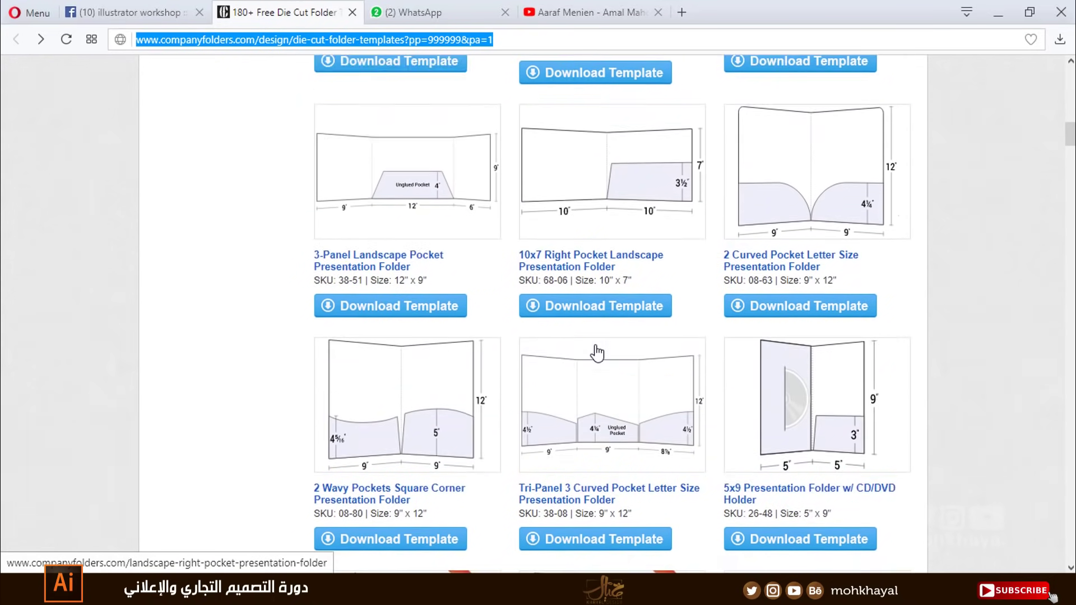
scroll(598, 353, "down", 7)
scroll(598, 353, "up", 4)
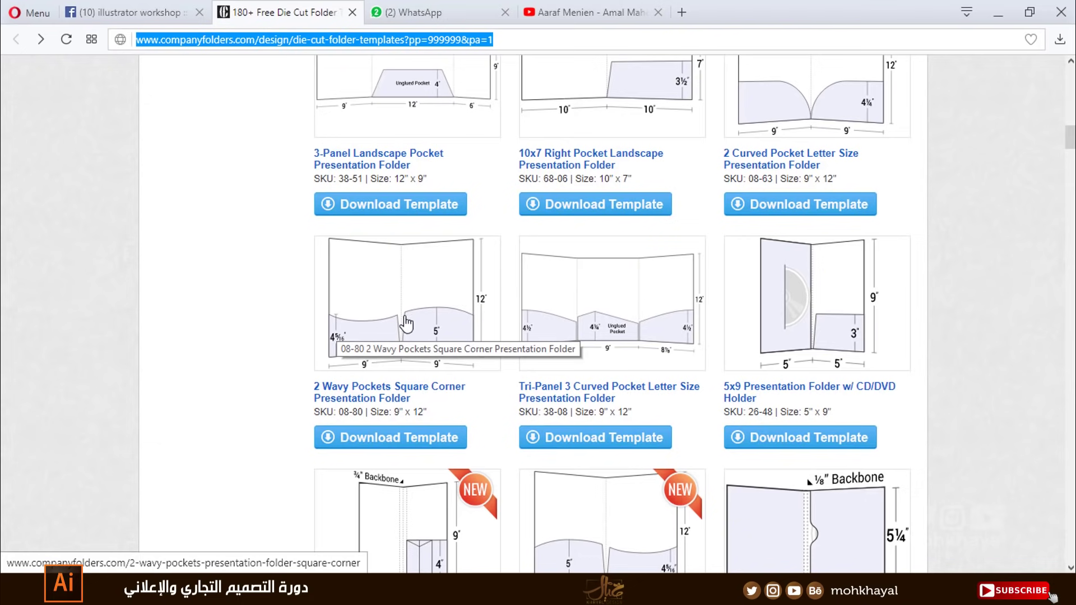
scroll(526, 324, "down", 4)
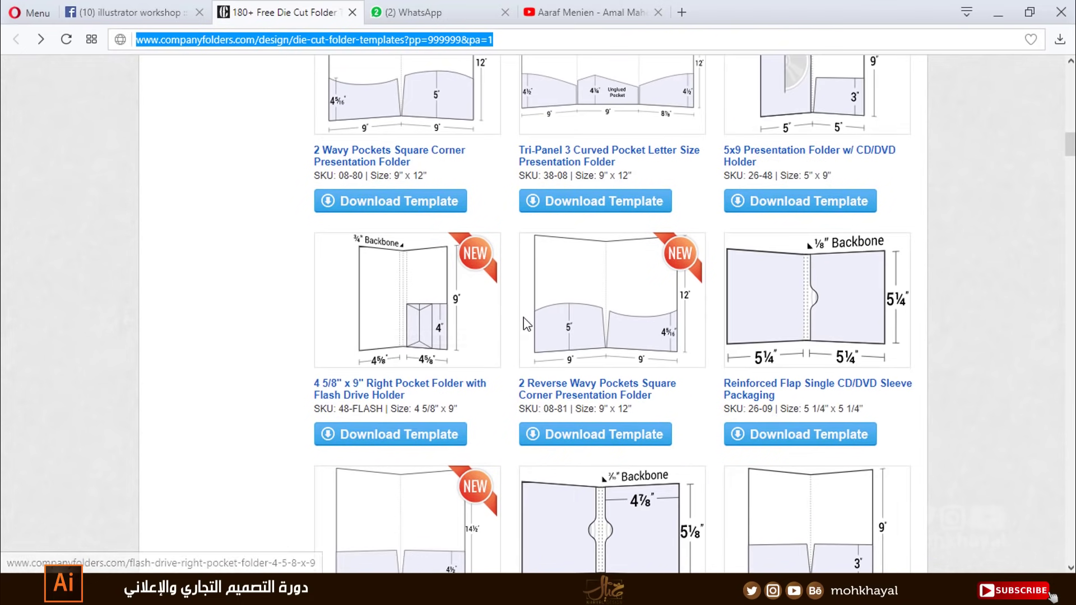
scroll(517, 336, "down", 5)
scroll(630, 439, "down", 3)
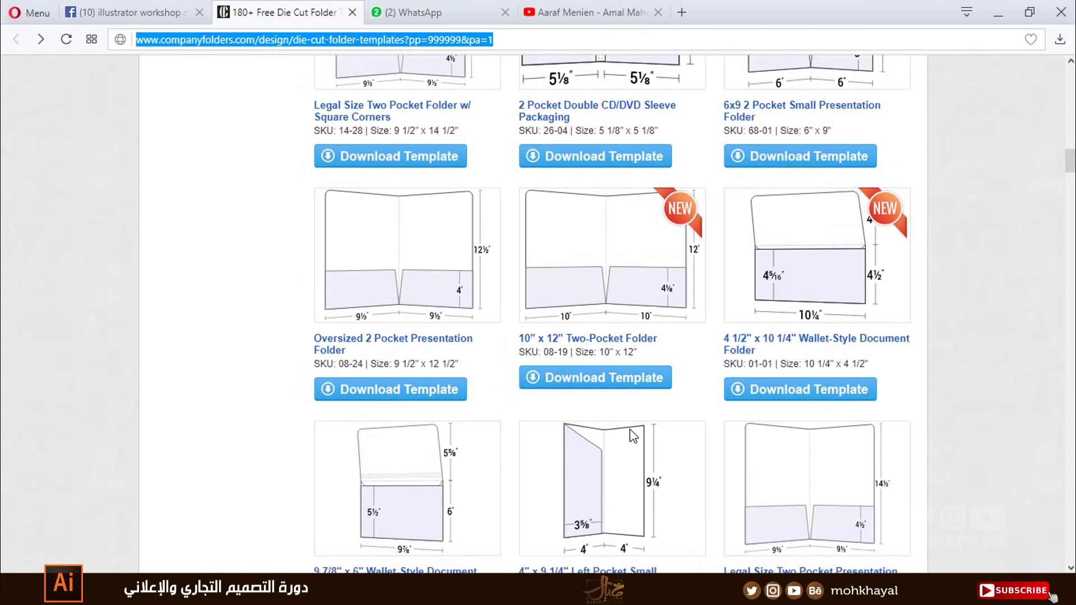
scroll(630, 434, "down", 3)
scroll(630, 432, "down", 3)
scroll(631, 423, "down", 3)
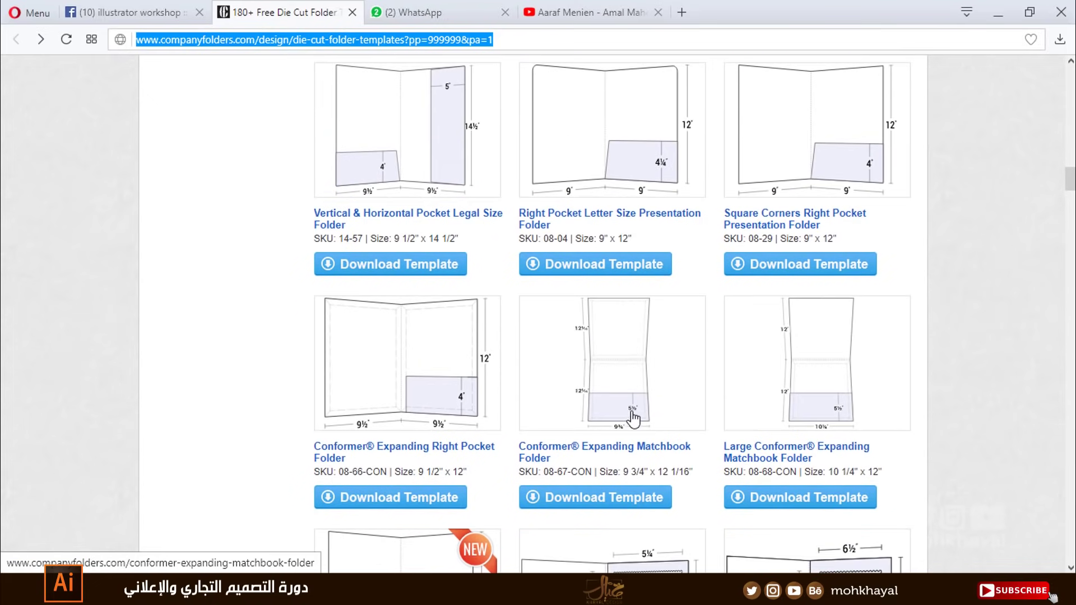
scroll(633, 418, "down", 2)
scroll(619, 384, "down", 3)
scroll(637, 320, "down", 3)
scroll(646, 311, "down", 4)
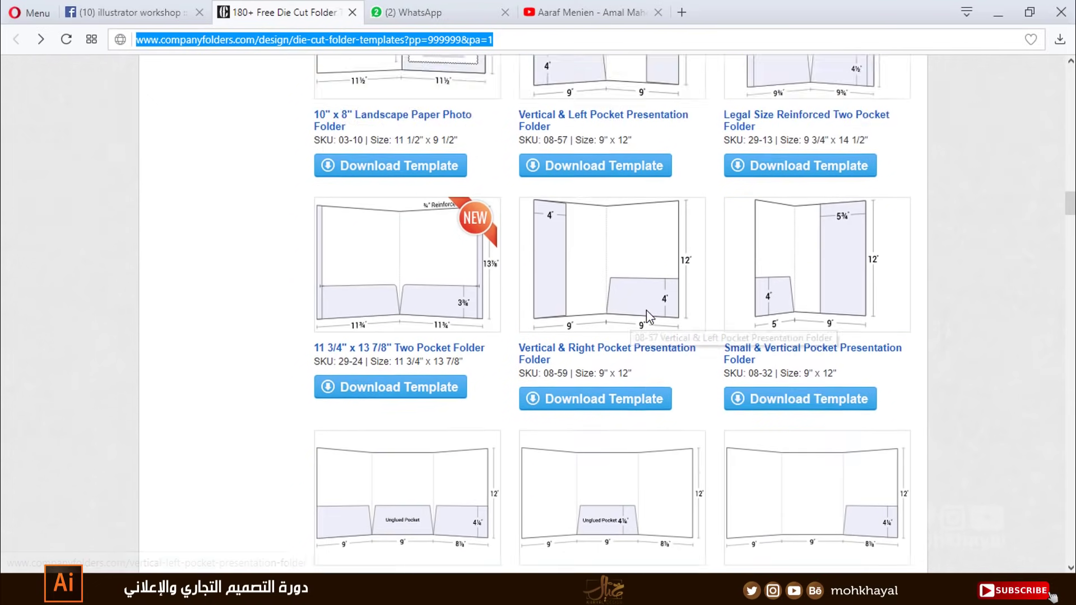
scroll(647, 310, "up", 10)
scroll(669, 301, "up", 6)
scroll(669, 301, "up", 2)
scroll(669, 300, "down", 2)
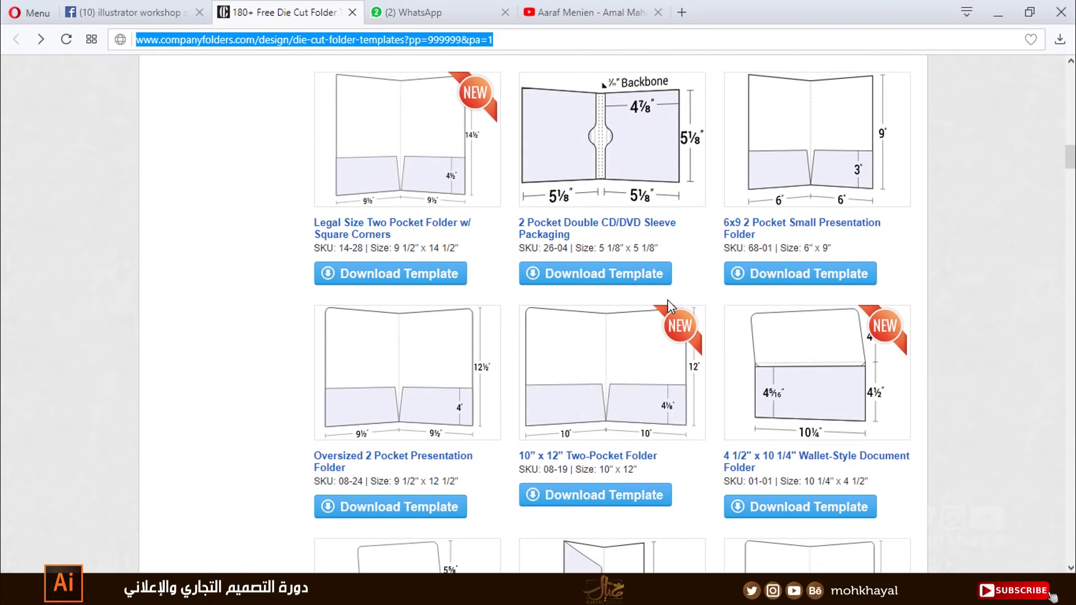
scroll(667, 299, "up", 5)
scroll(644, 272, "up", 5)
scroll(619, 244, "up", 4)
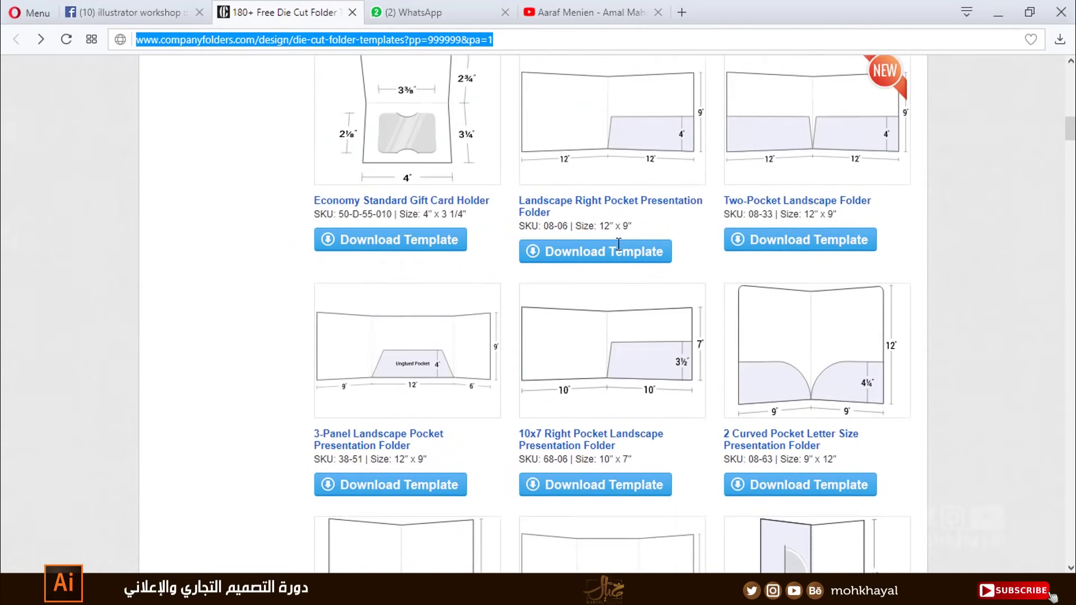
scroll(645, 241, "down", 10)
scroll(688, 238, "up", 4)
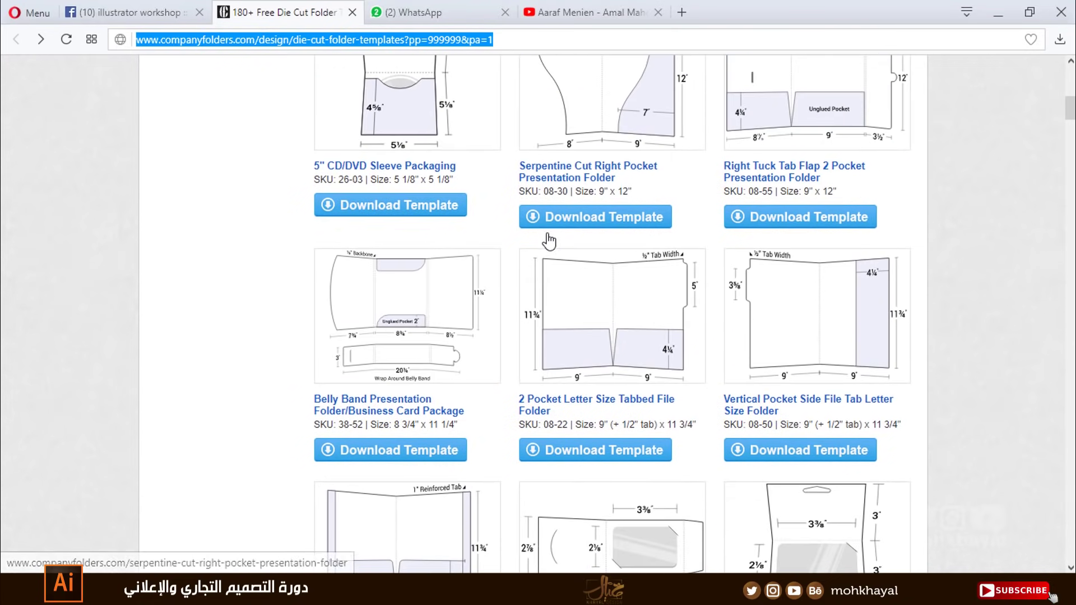
scroll(634, 194, "up", 4)
scroll(636, 196, "up", 6)
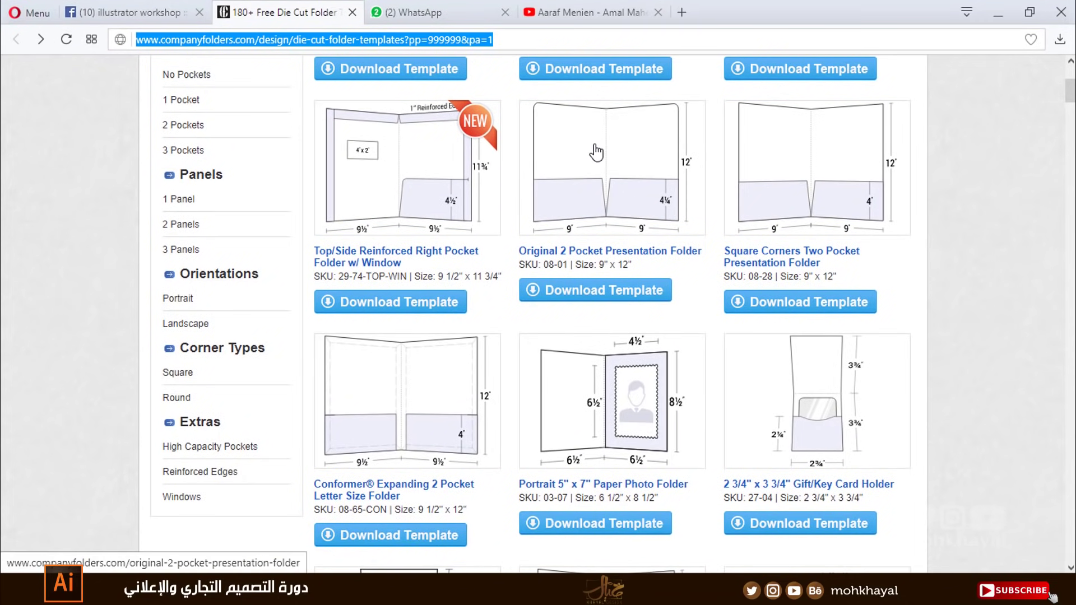
left_click(558, 290)
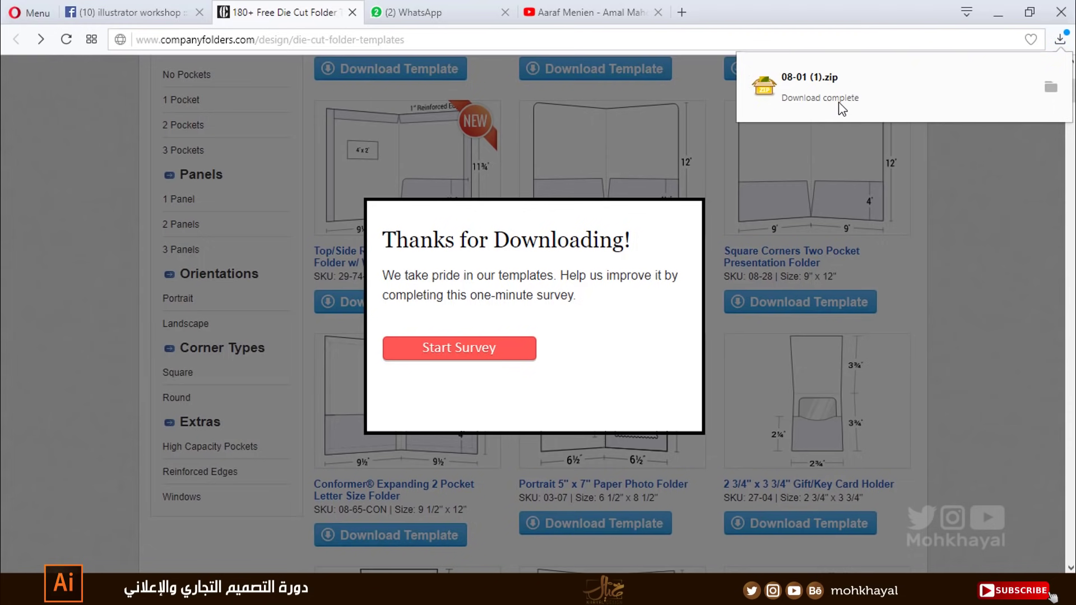
left_click(836, 90)
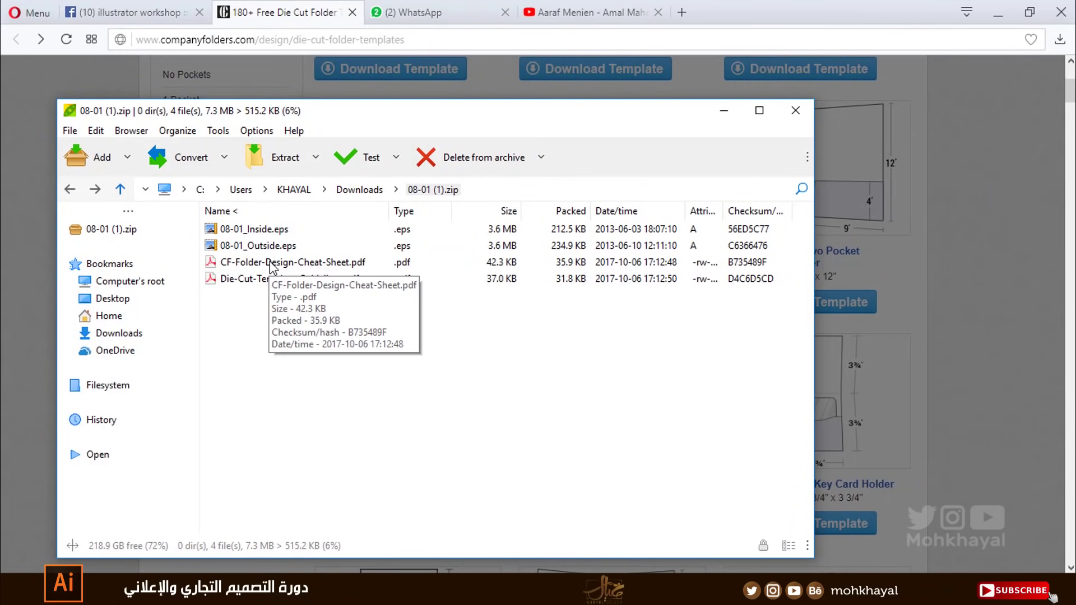
In PeaZip, select 08-01_Inside.eps and 08-01_Outside.eps from the 08-01 archive.
left_click(269, 278)
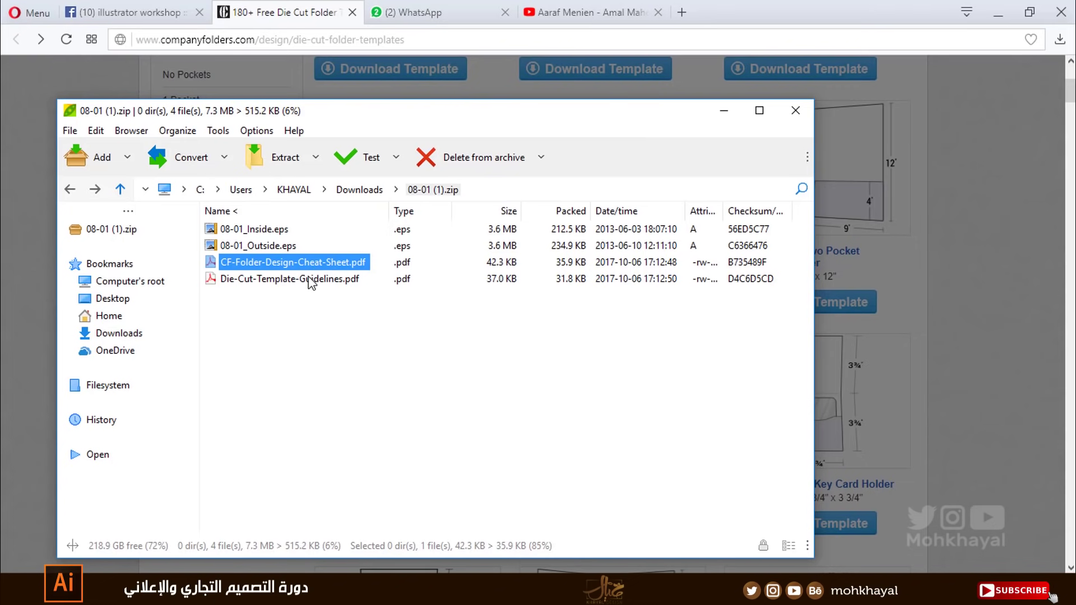
left_click(248, 230)
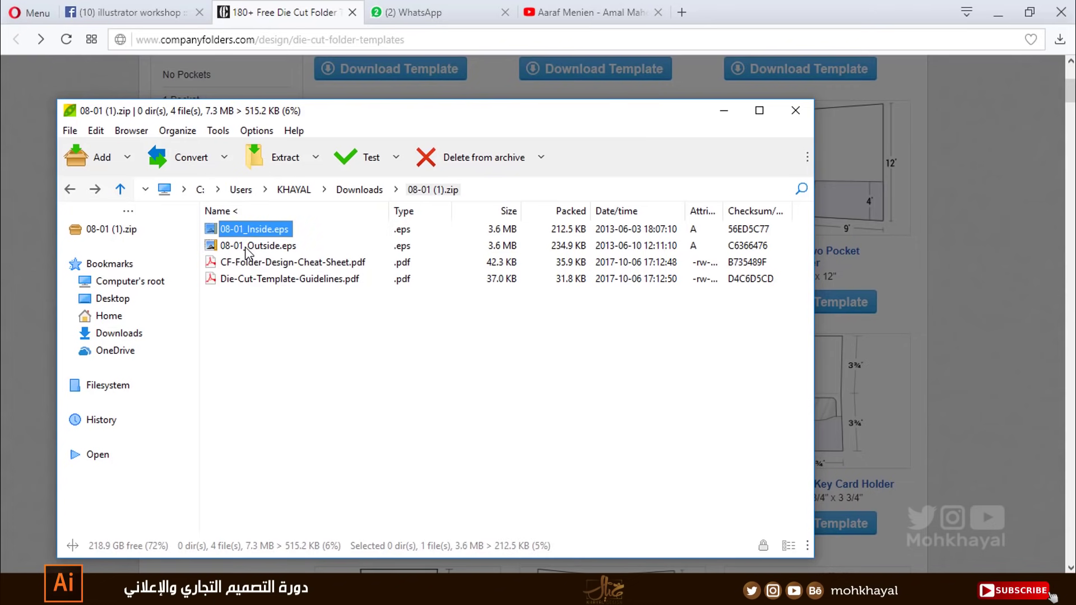
left_click(245, 249, "shift")
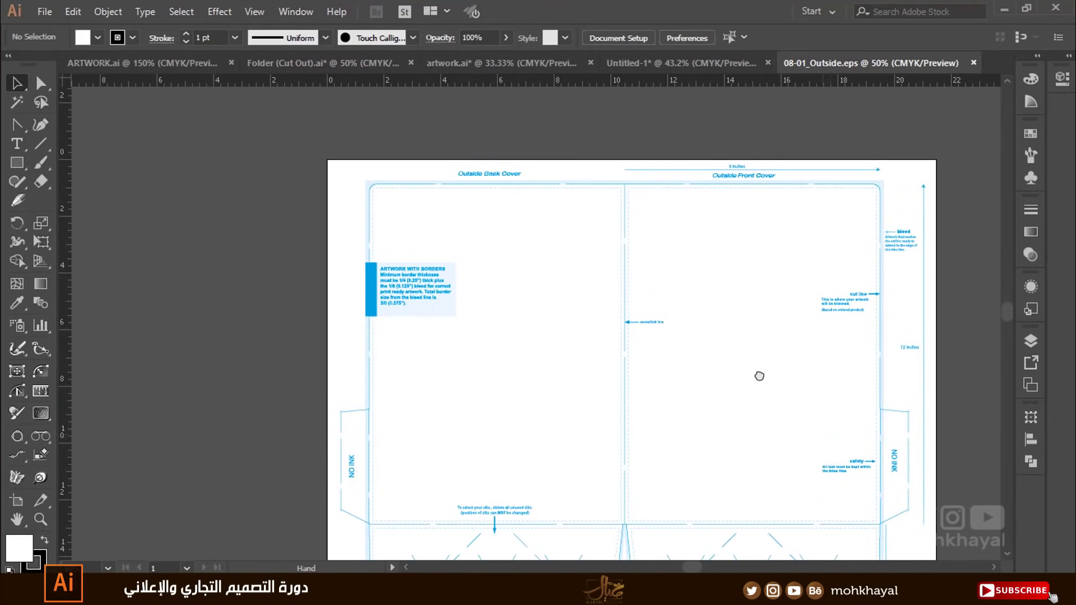
scroll(757, 372, "down", 3)
scroll(715, 344, "down", 2)
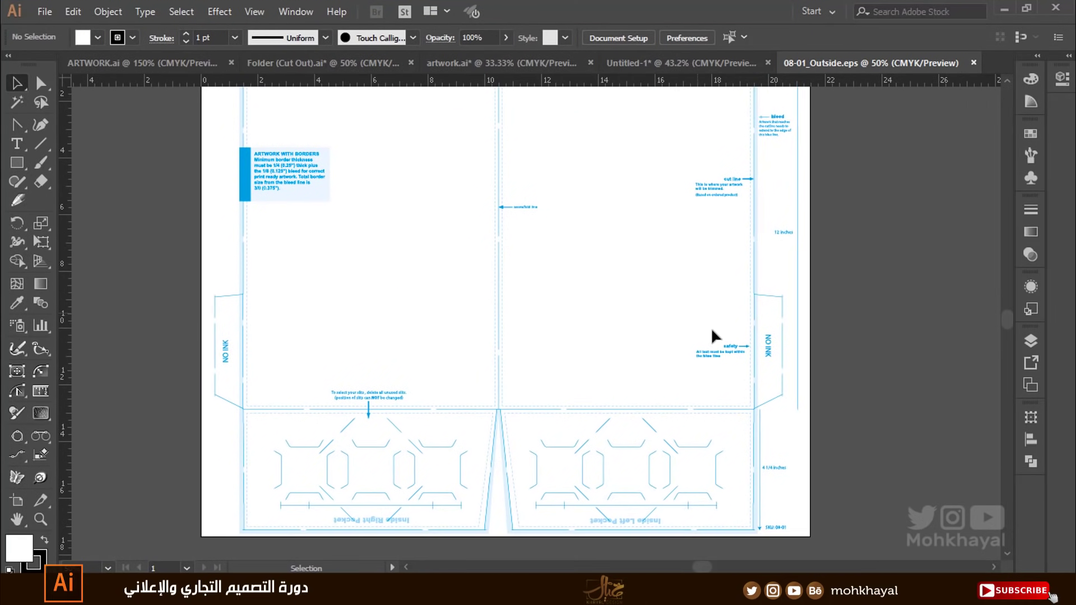
scroll(711, 328, "up", 1)
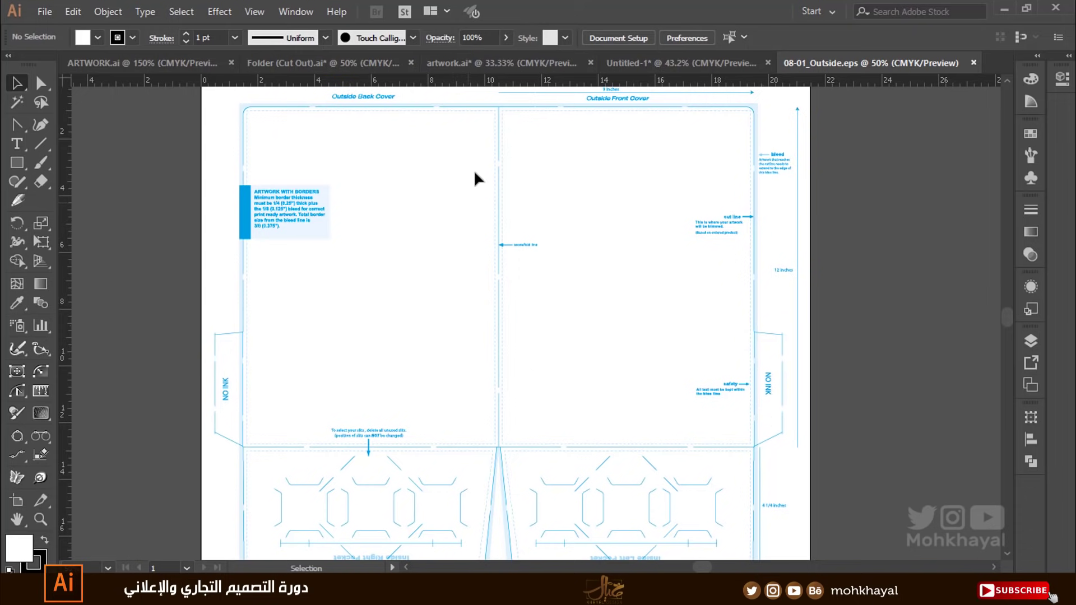
scroll(476, 385, "down", 2)
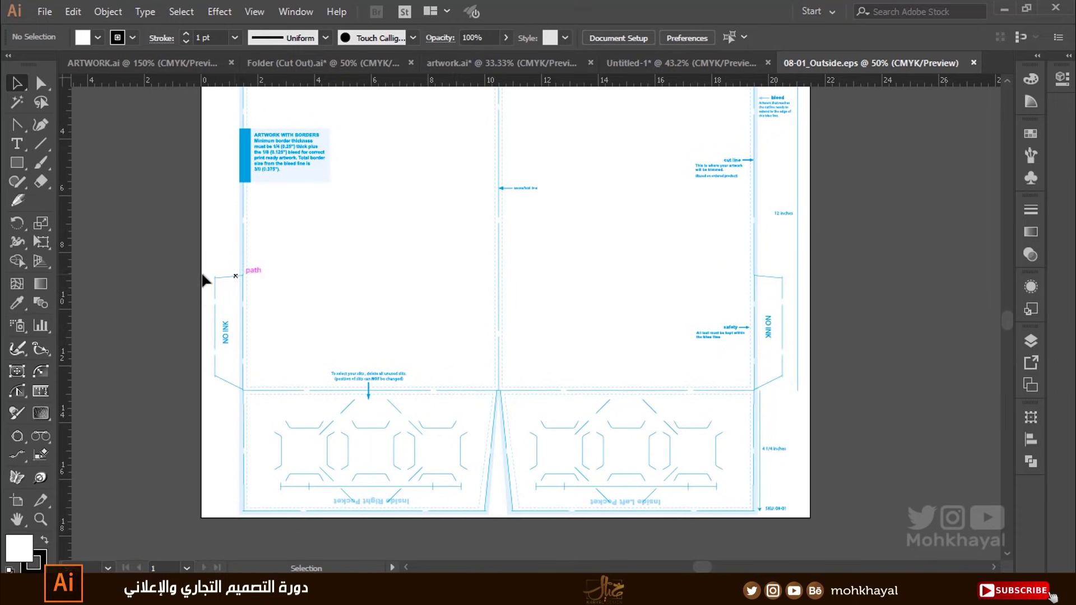
left_click_drag(210, 359, 585, 547)
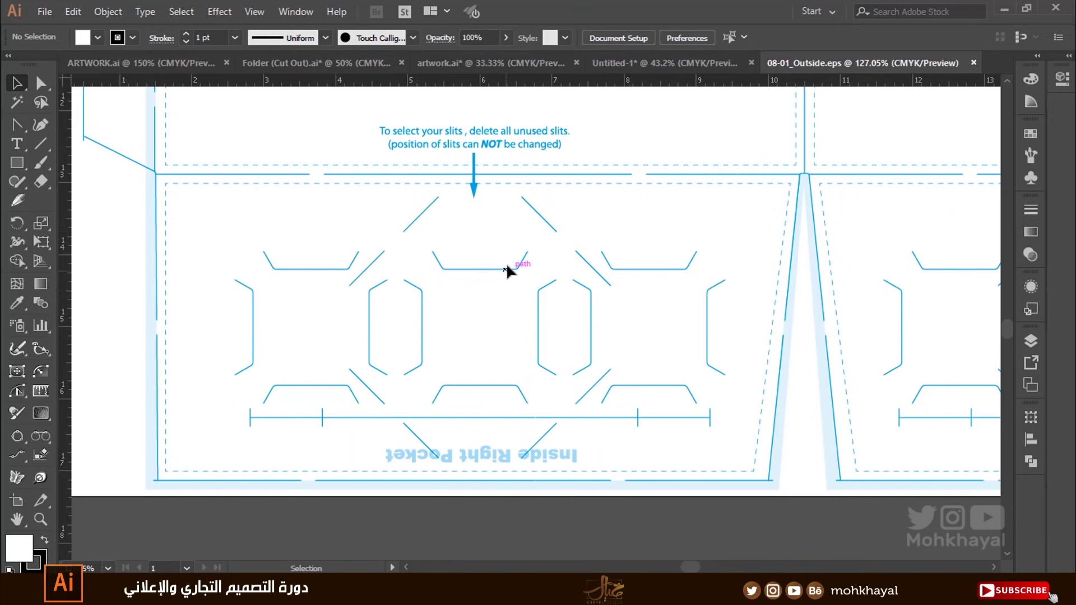
mouse_move(203, 208)
left_mouse_down()
mouse_move(735, 405)
mouse_move(735, 420)
left_mouse_up()
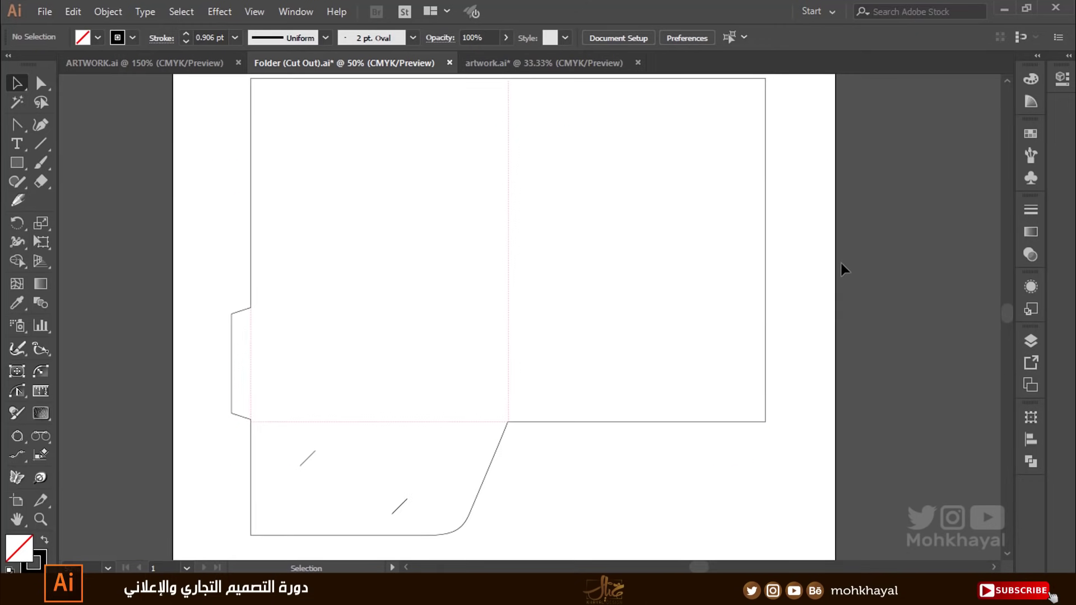
Paste the Bokrah logo and set it aside beside the folder page.
left_click_drag(836, 143, 206, 519)
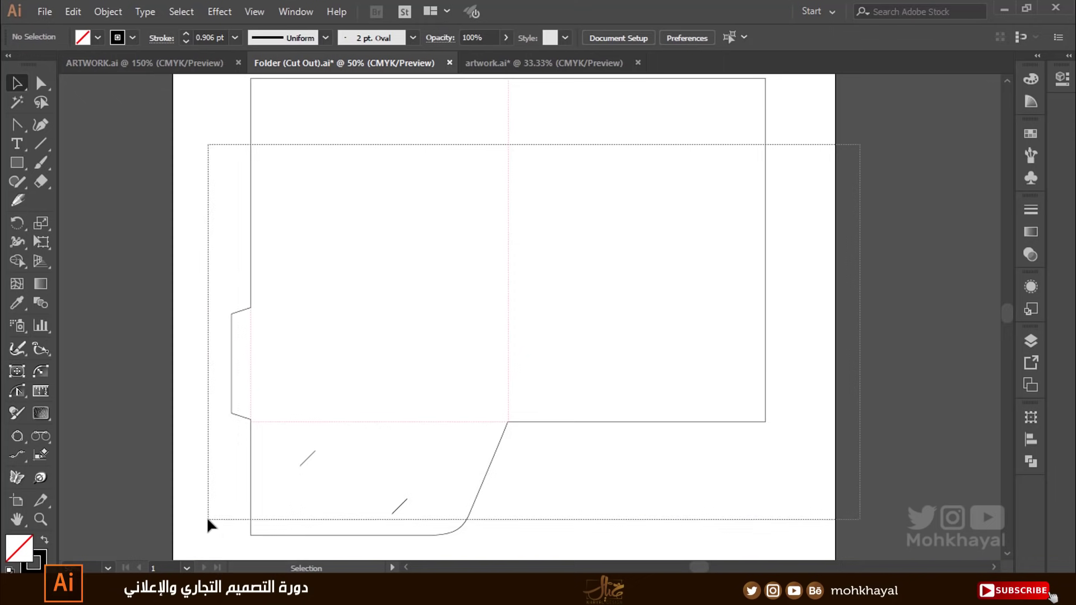
left_click(577, 263)
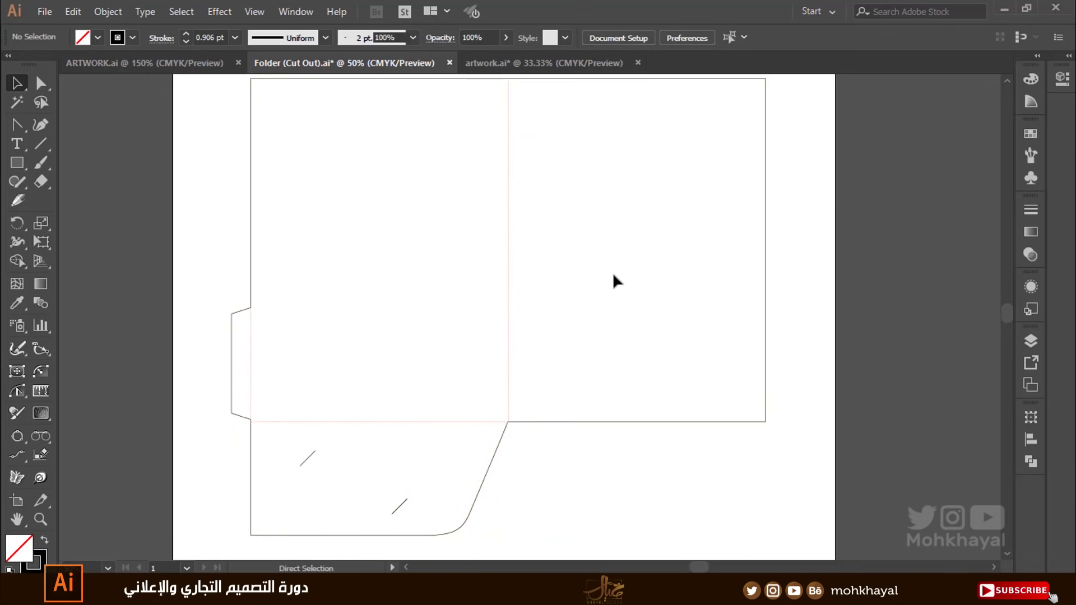
key("ctrl+v")
left_click_drag(551, 315, 641, 280)
left_click_drag(795, 231, 897, 246)
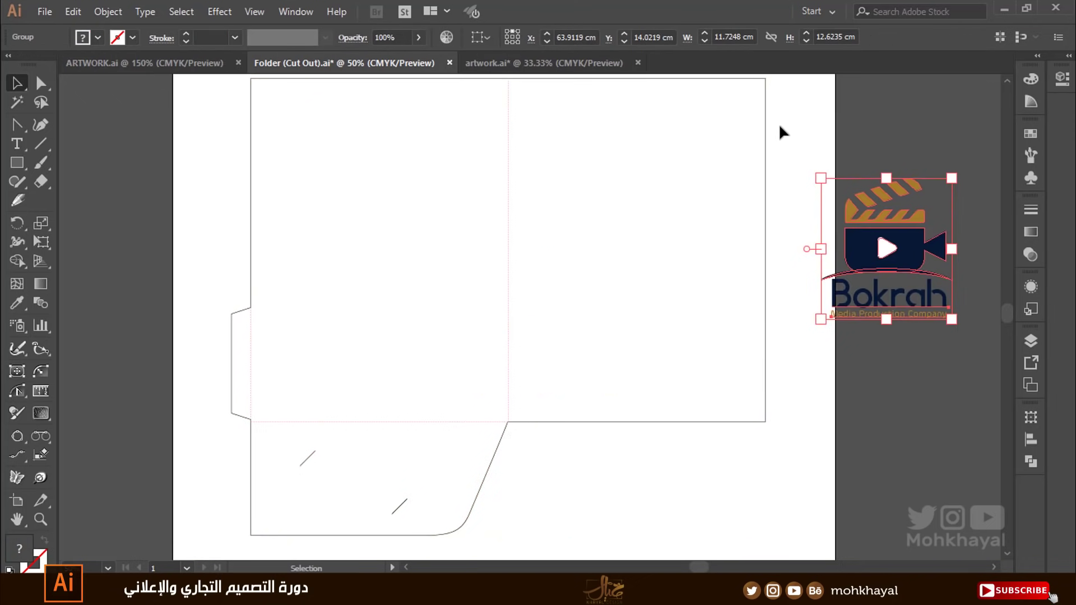
Select the whole dieline and name its layer Die cut.
left_click_drag(795, 89, 194, 496)
left_click_drag(187, 498, 201, 495)
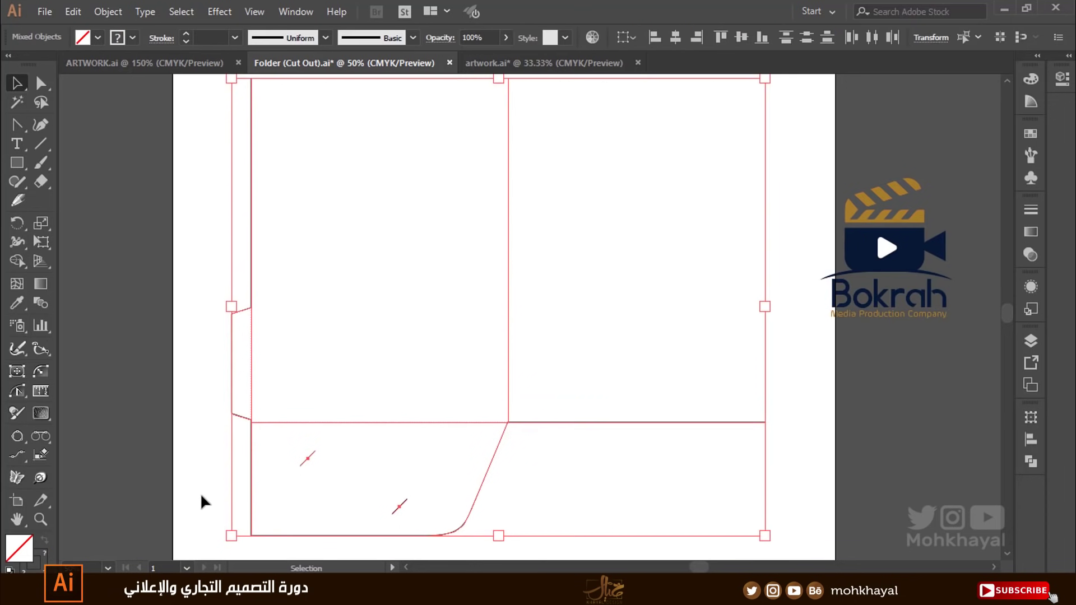
key("a")
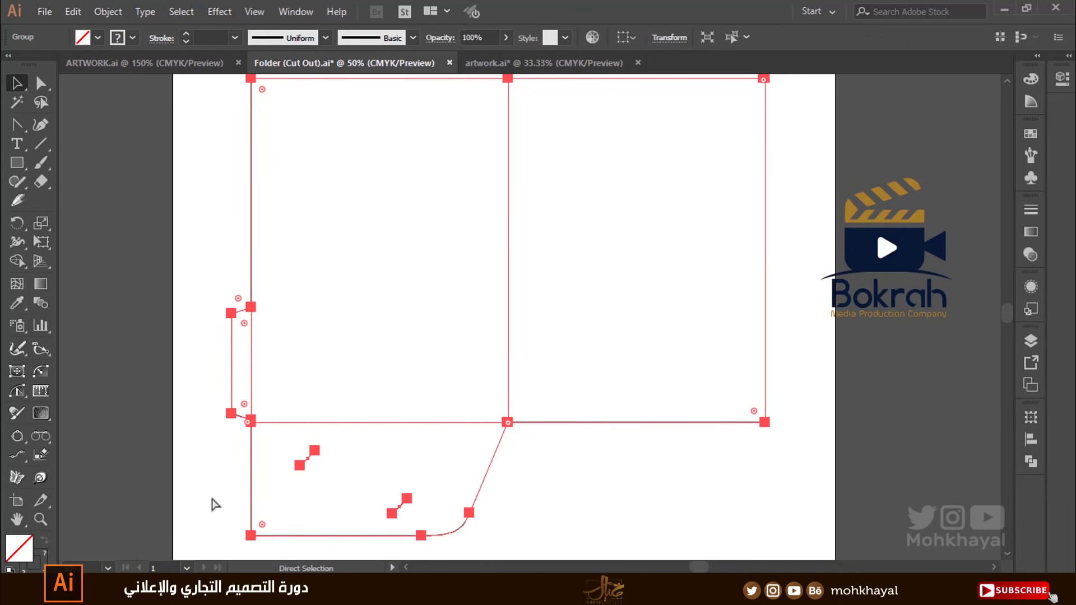
key("v")
left_click(1031, 340)
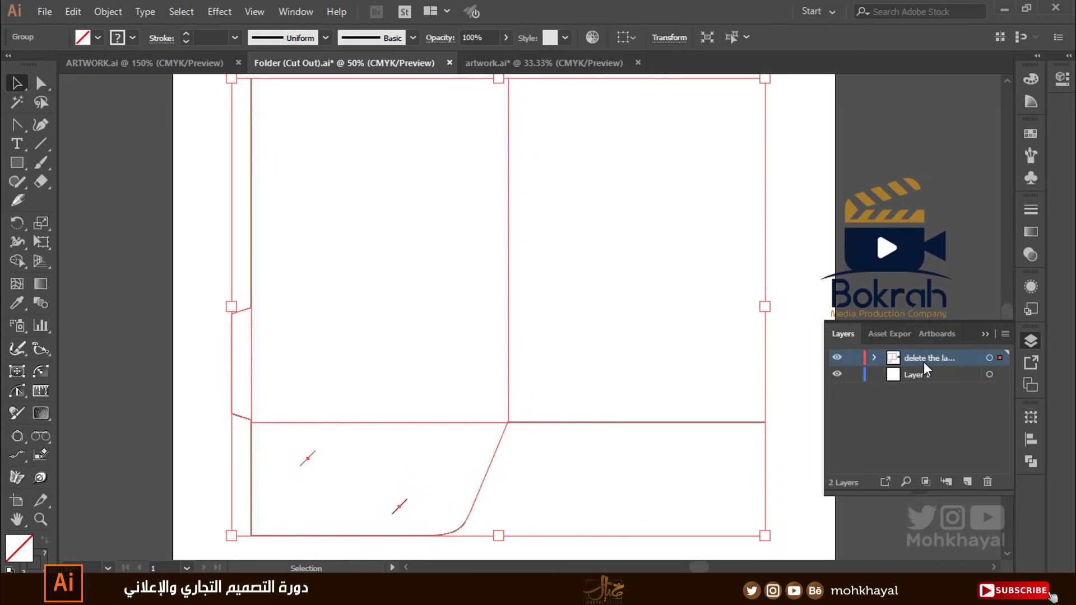
double_click(908, 362)
type("Die cut")
left_click(890, 392)
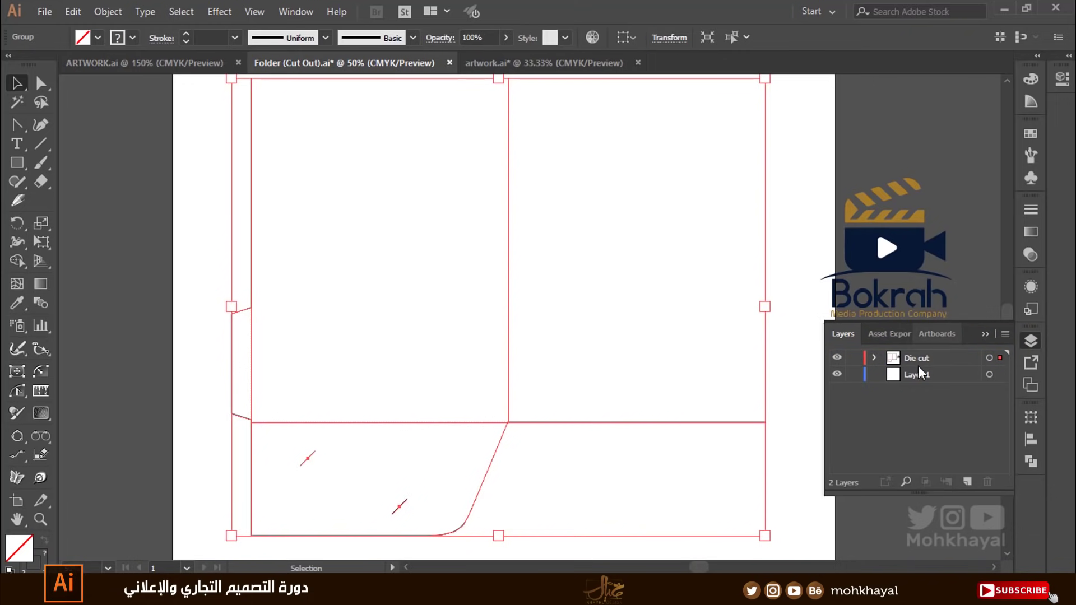
Delete the stray Bokrah logo beside the page.
left_click(896, 241)
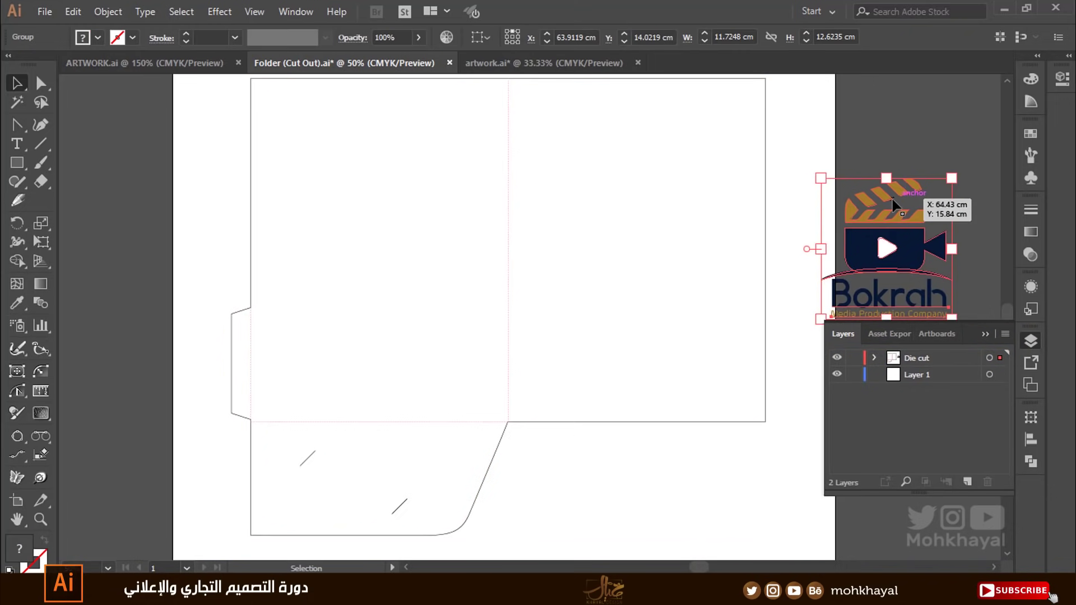
key("a")
key("Delete")
Rename Layer 1 to artwork, lock the Die cut layer, and make artwork active.
left_click(920, 373)
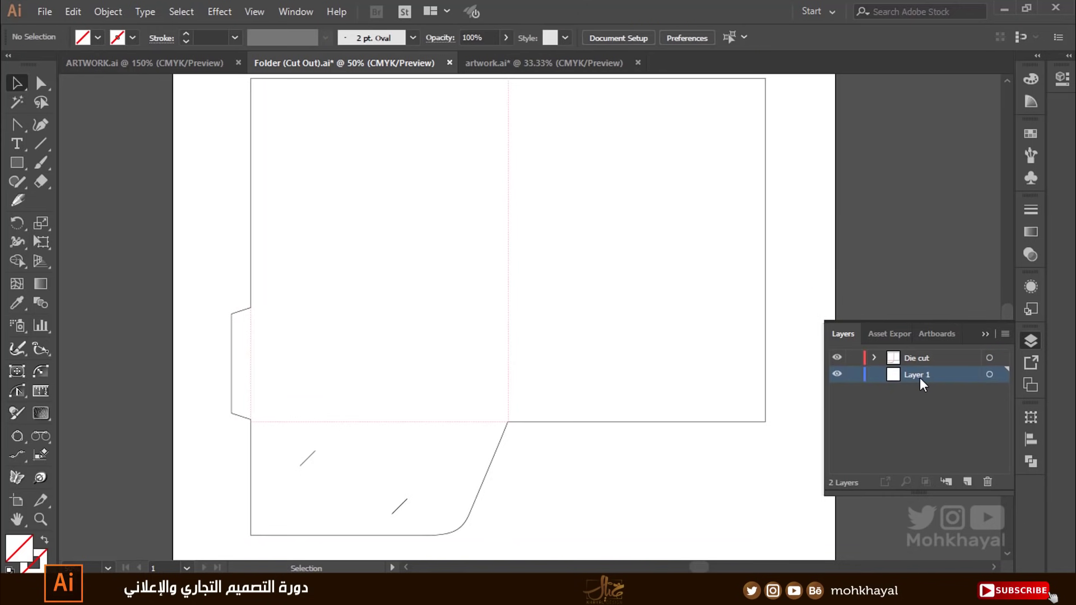
double_click(919, 376)
type("artwork")
key("Return")
left_click(906, 357)
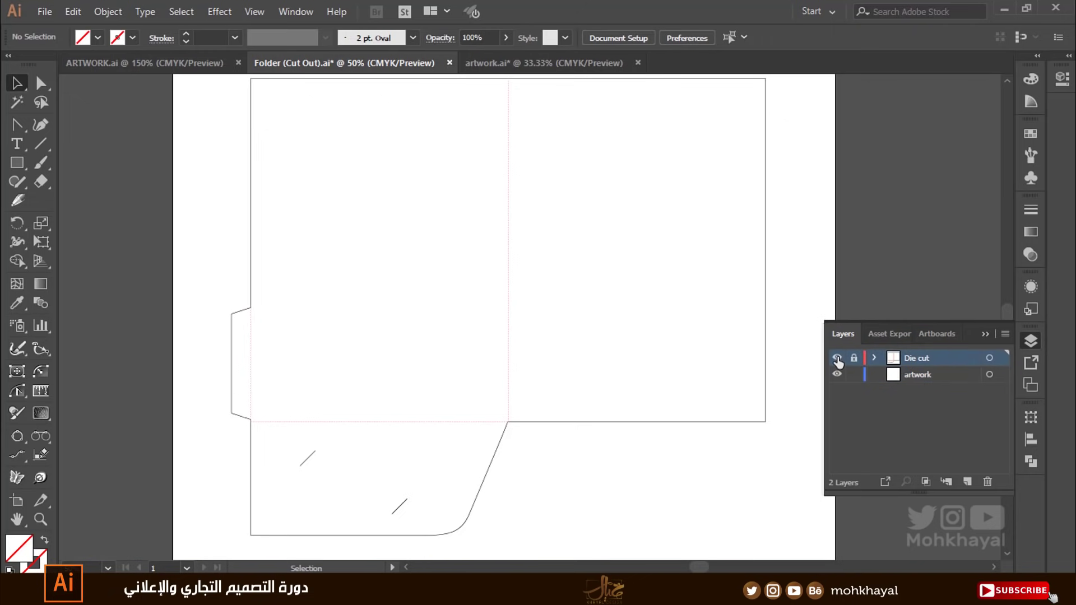
left_click(837, 358)
left_click(945, 375)
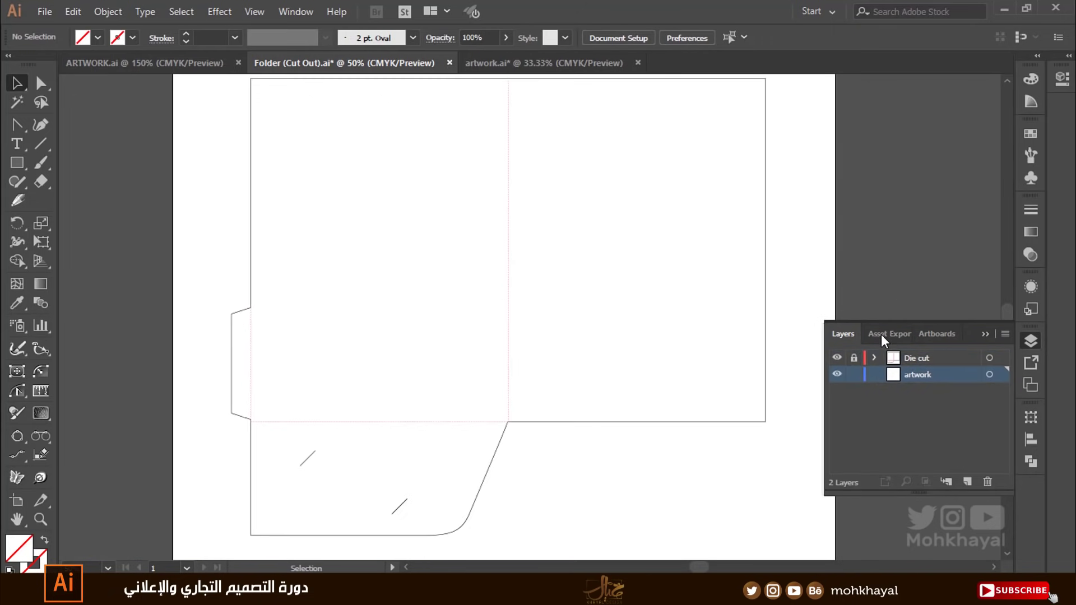
Paste the Bokrah logo onto the right front panel and shrink it to about 9.8 cm wide.
key("ctrl+f")
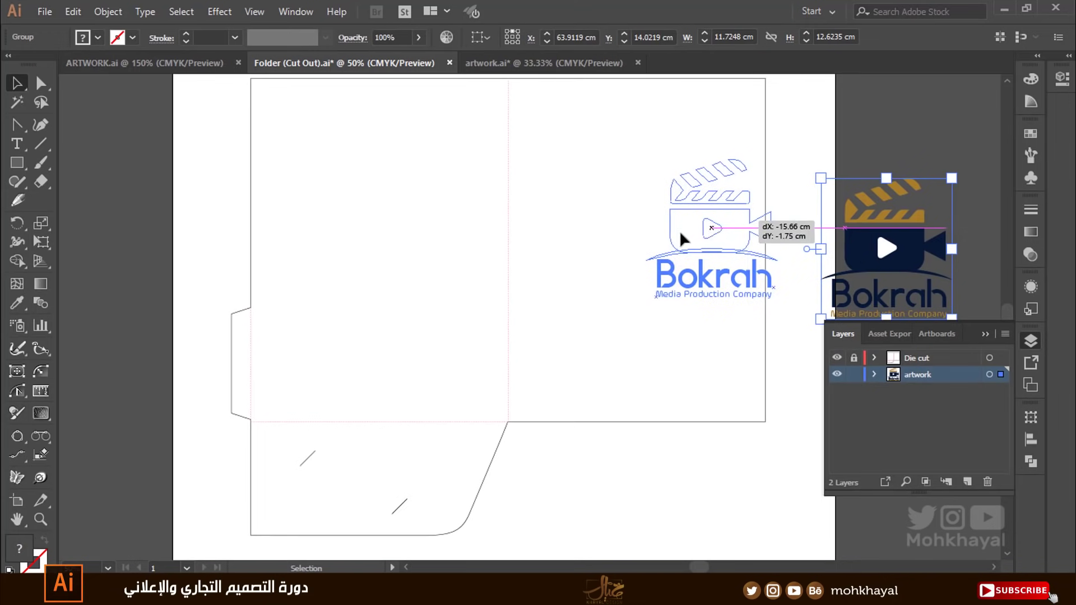
left_click_drag(902, 243, 632, 240)
left_click(986, 335)
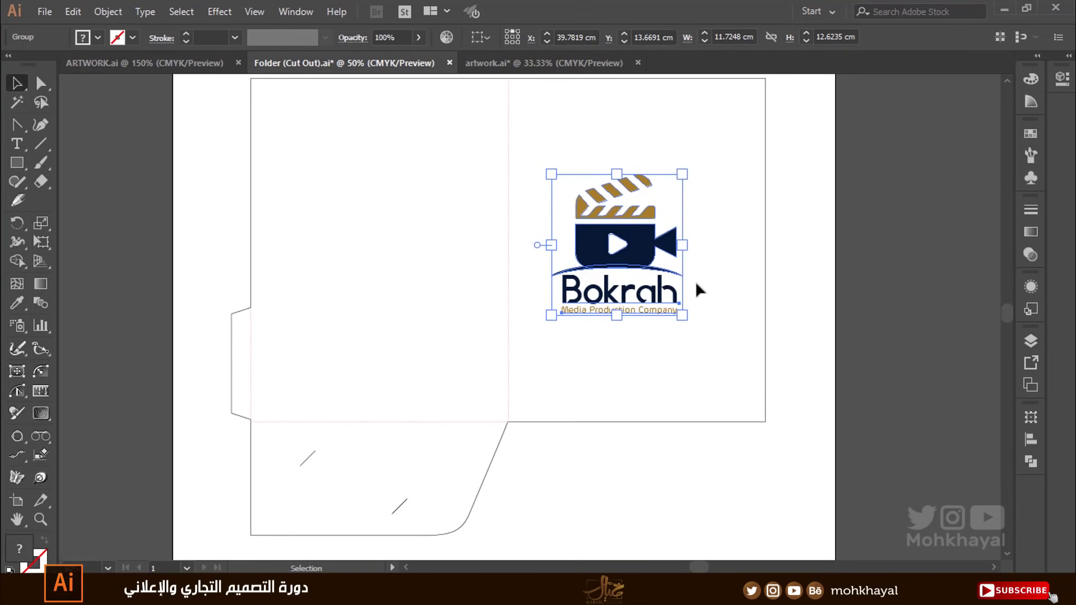
left_click_drag(803, 267, 806, 277)
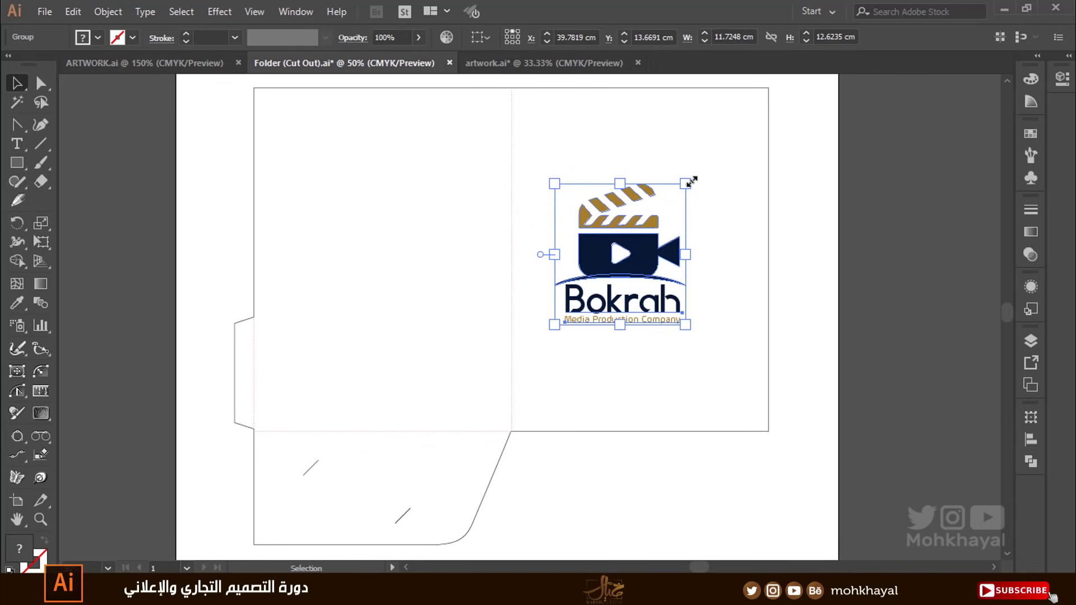
left_click_drag(692, 181, 680, 194)
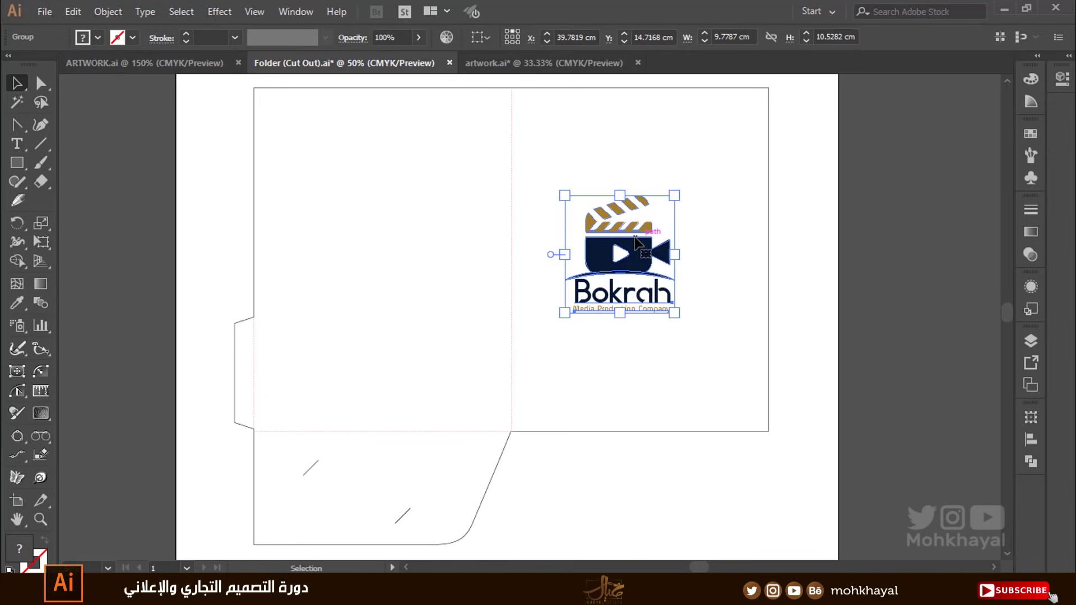
Ungroup the Bokrah logo and move the Bokrah wordmark off the artboard to the right.
left_click_drag(614, 247, 630, 246)
right_click(648, 255)
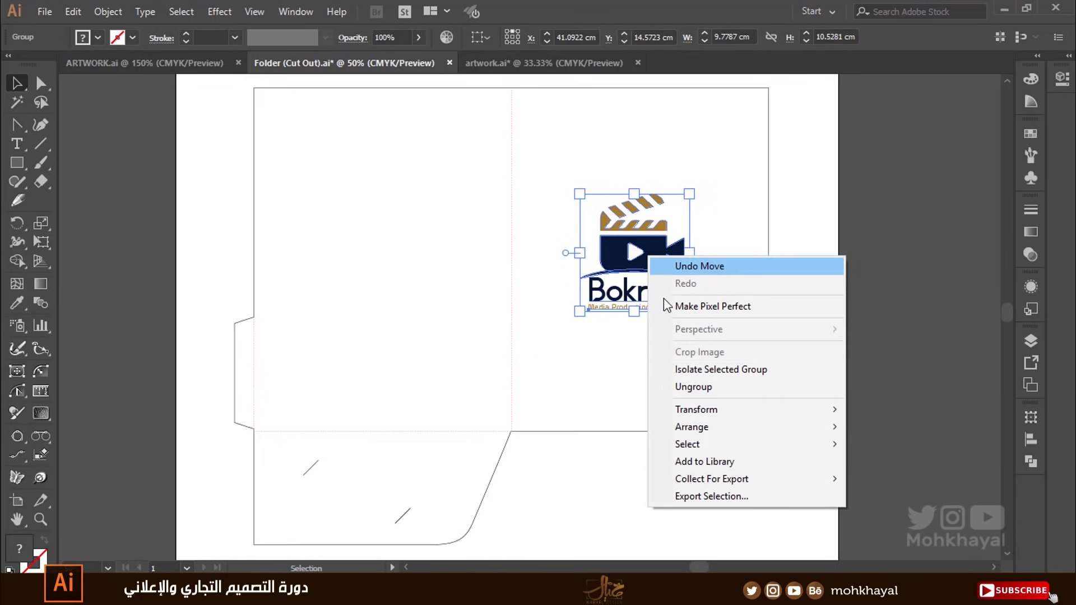
left_click(681, 385)
left_click(650, 321)
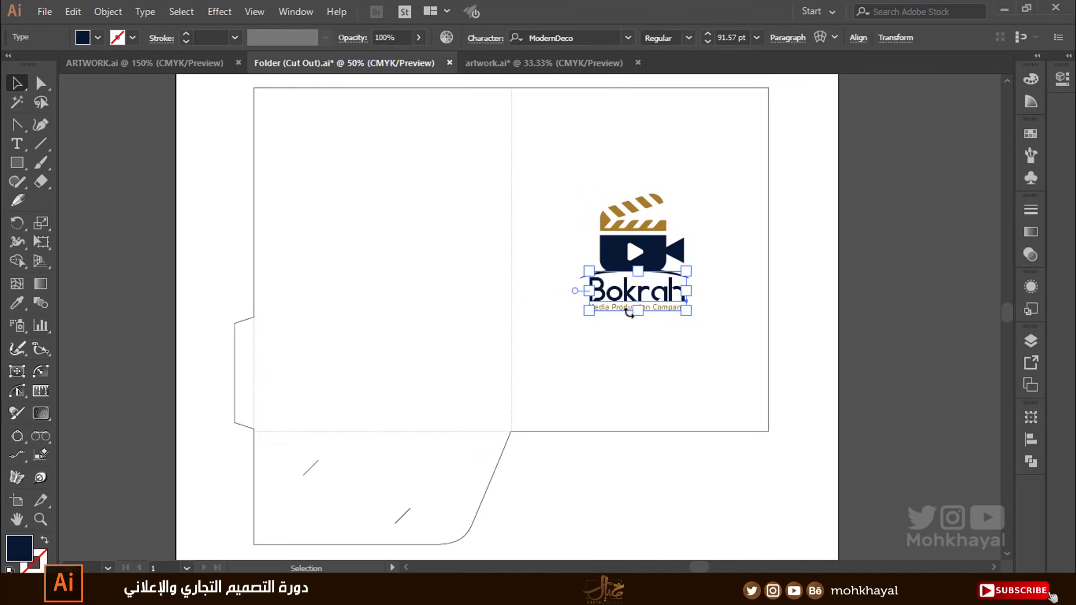
left_click_drag(661, 309, 960, 311)
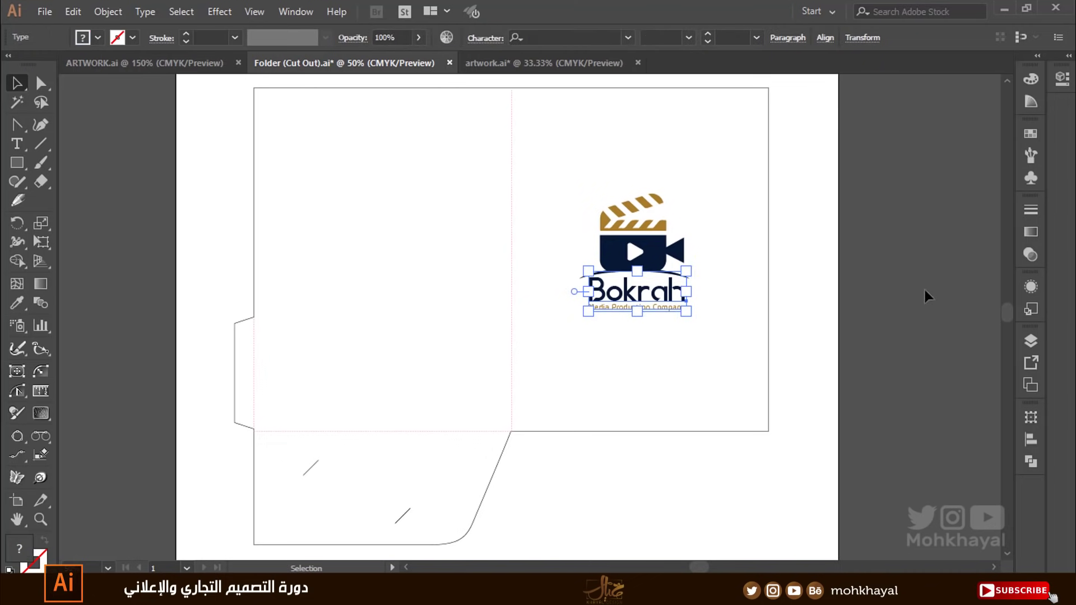
Select the camera emblem pieces and scale them up.
mouse_move(546, 282)
left_mouse_down()
mouse_move(744, 182)
mouse_move(765, 134)
left_mouse_up()
left_click_drag(432, 144, 769, 396)
left_click_drag(612, 361, 824, 471)
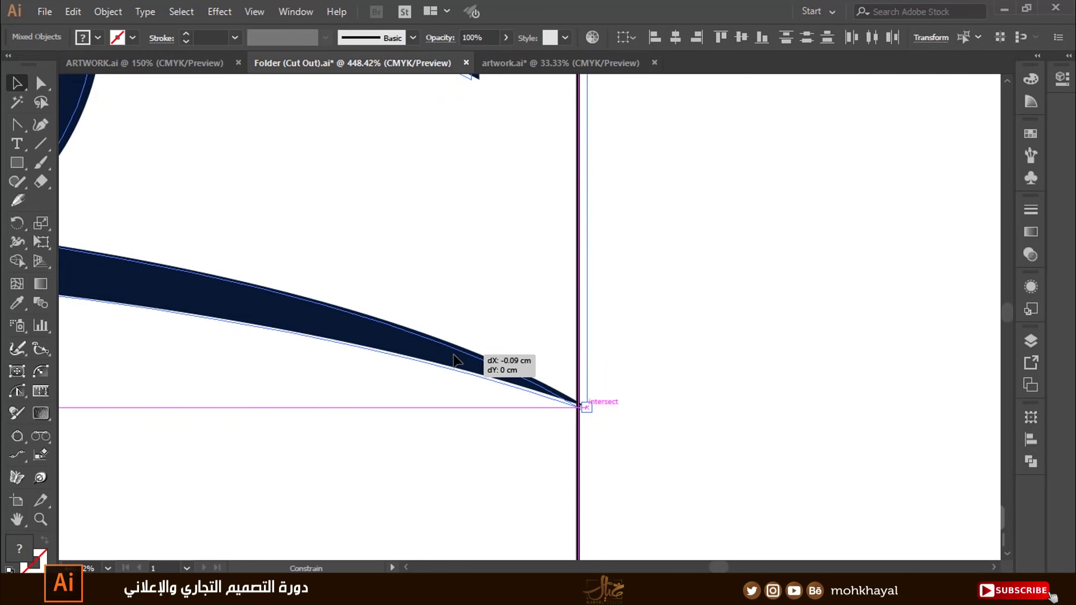
Widen the camera emblem from its left side.
key("ctrl+minus")
key("ctrl+minus")
key("ctrl+minus")
key("ctrl+minus")
key("ctrl+minus")
key("ctrl+minus")
key("v")
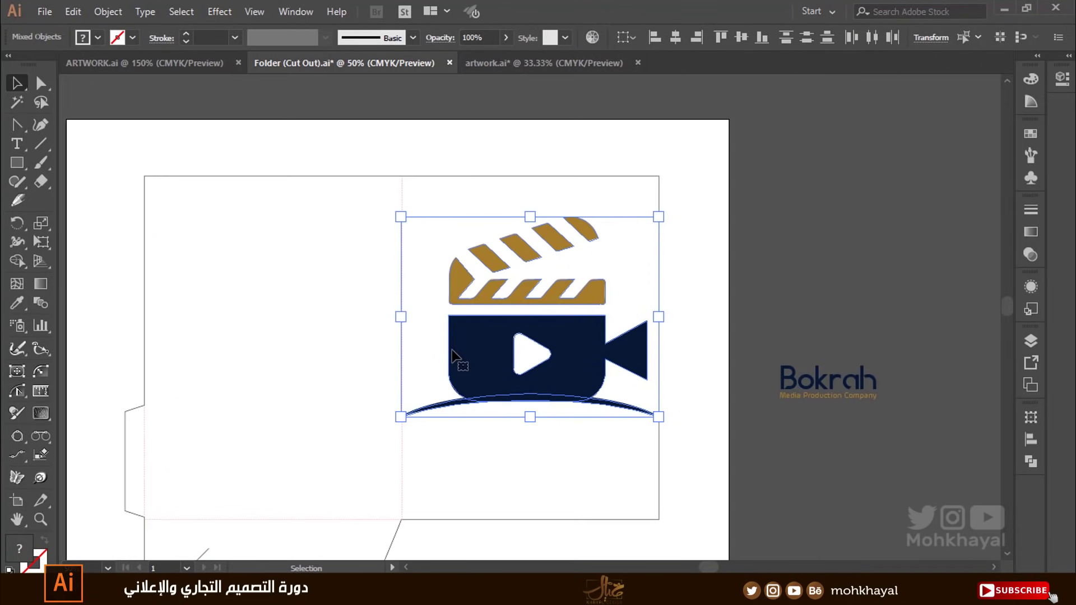
scroll(431, 421, "up", 5)
left_click_drag(348, 148, 352, 147)
key("ctrl+minus")
key("ctrl+minus")
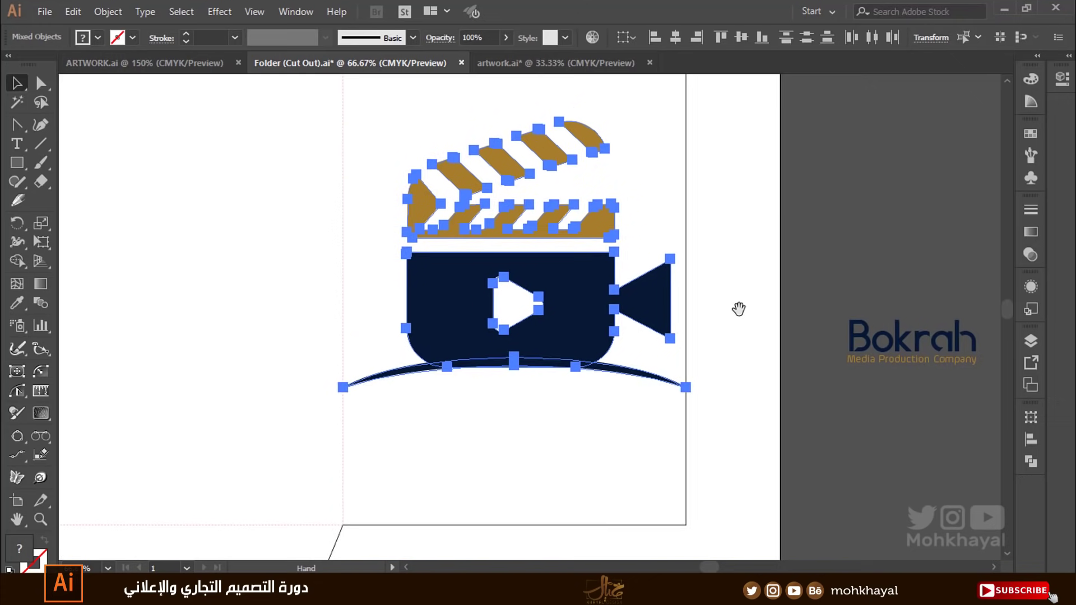
key("ctrl+minus")
Raise the camera emblem slightly and zoom in on it.
left_click_drag(518, 347, 519, 335)
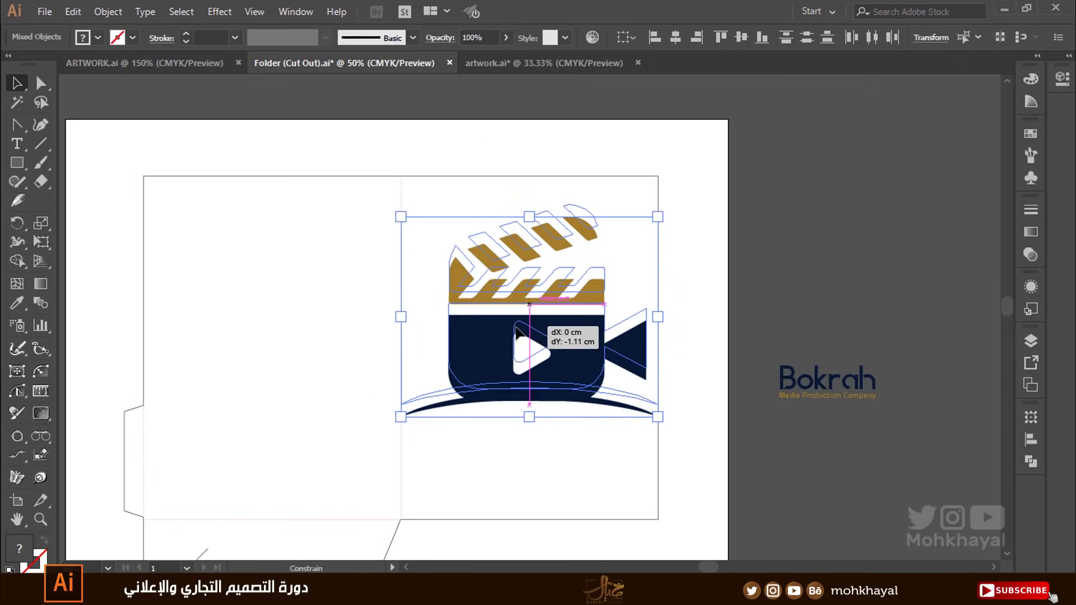
left_click(684, 343)
key("z")
left_click_drag(292, 317, 837, 516)
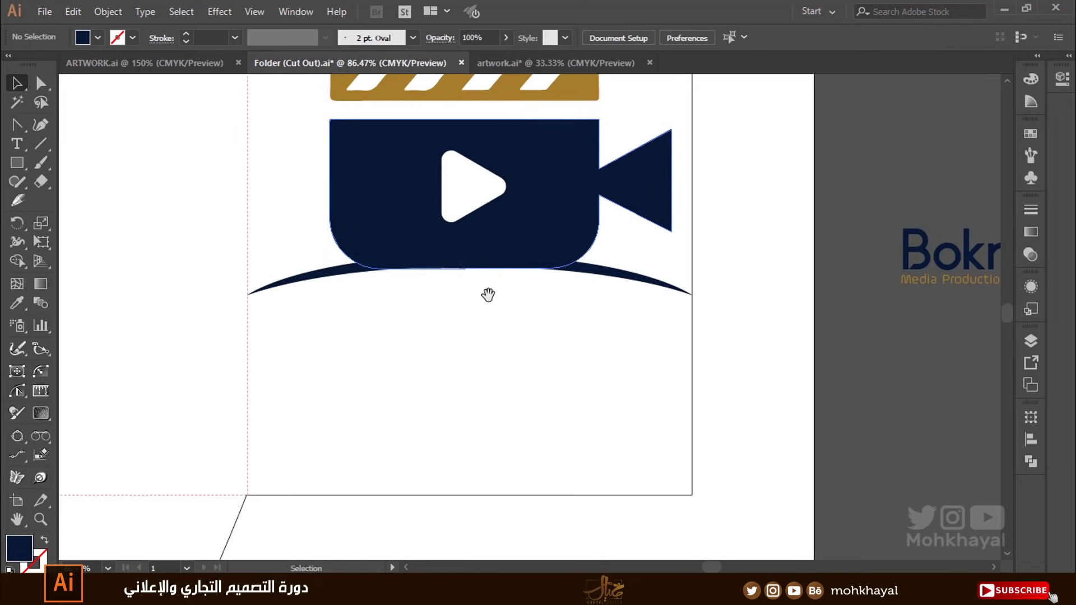
Draw a rectangle over the lower right panel under the camera, filled with the tagline's gold.
key("m")
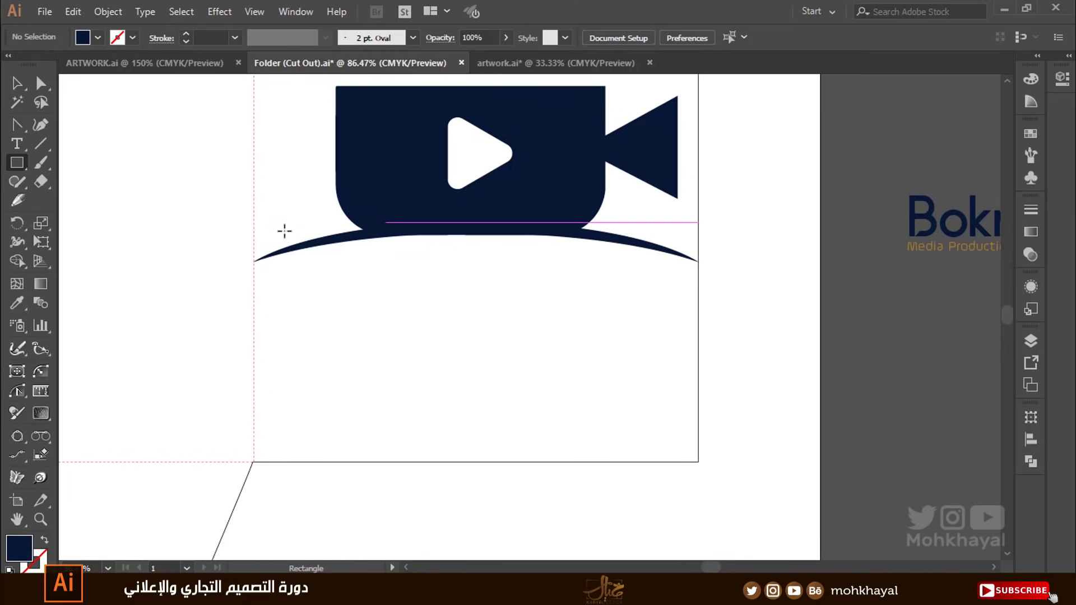
left_click_drag(232, 218, 714, 485)
key("v")
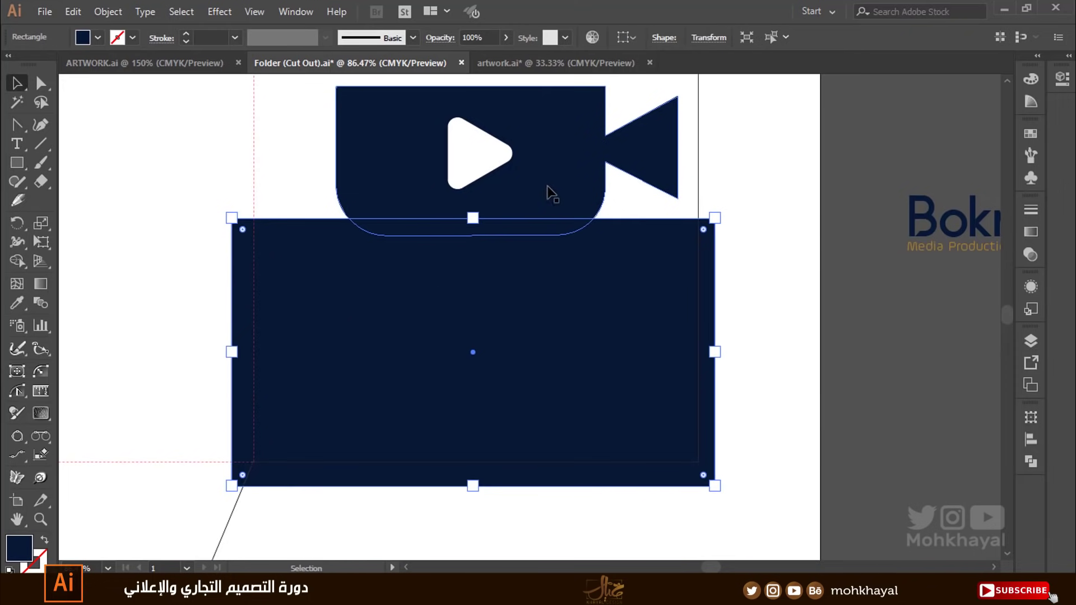
left_click(547, 193)
left_click(650, 241)
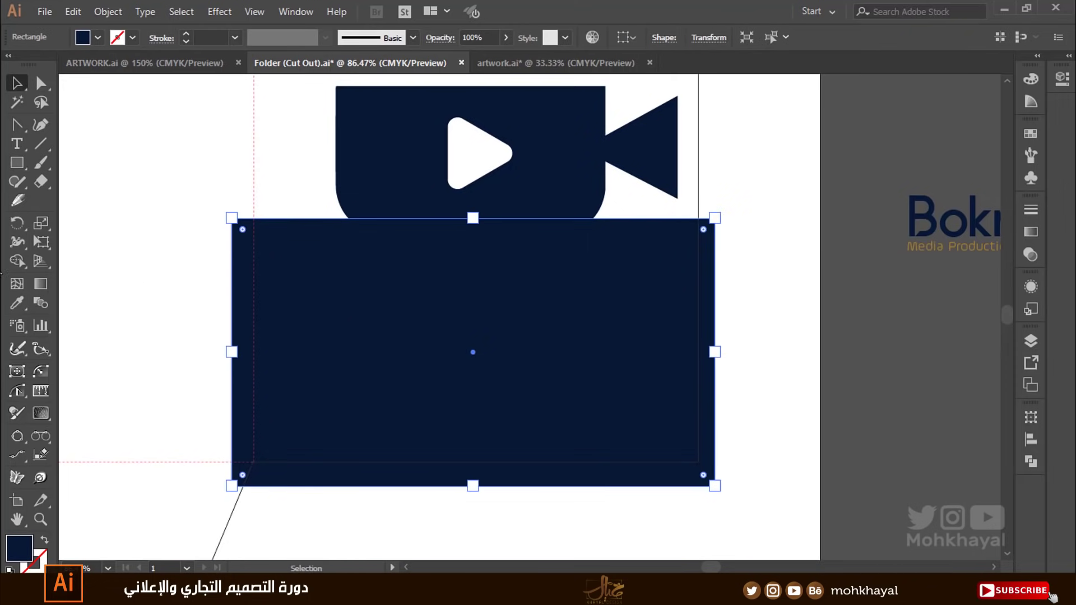
key("i")
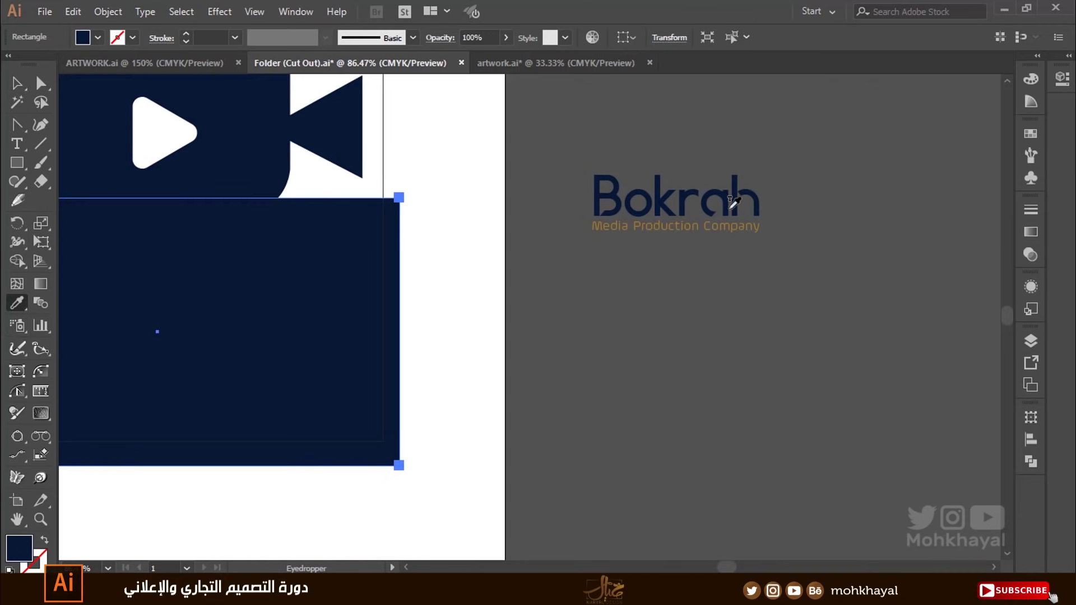
left_click(697, 227)
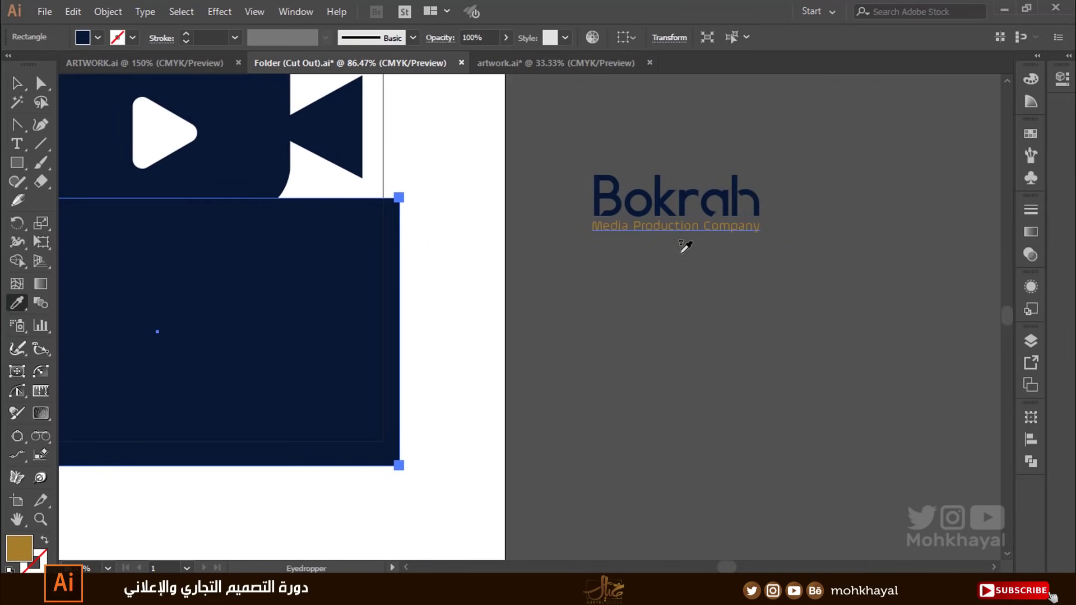
Select the gold rectangle together with the navy arc and bring up Pathfinder.
key("v")
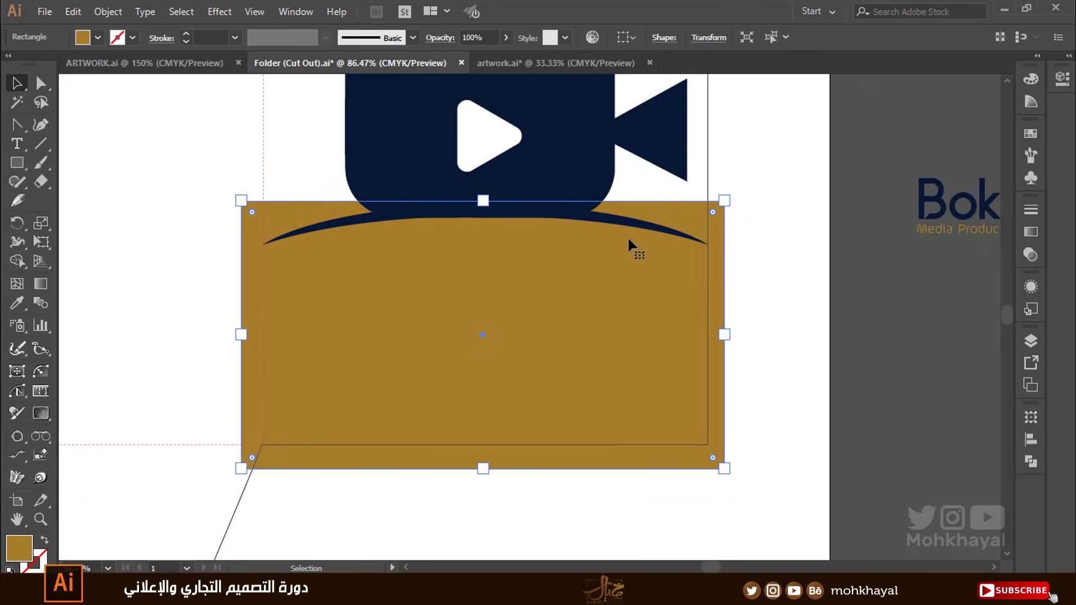
left_click(630, 241)
left_click_drag(637, 247, 638, 257)
key("ctrl+z")
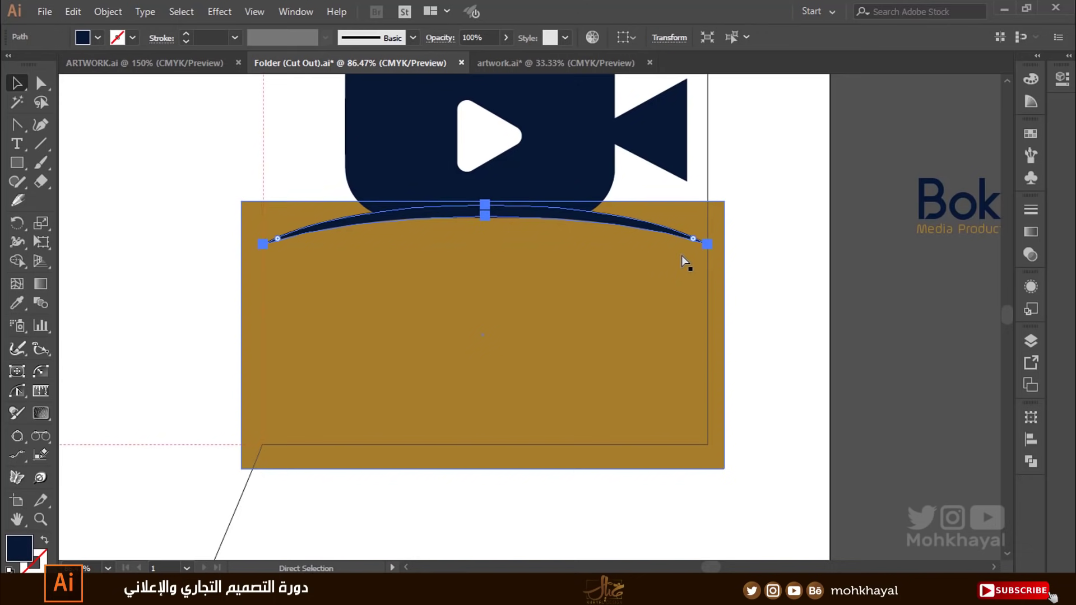
left_click(620, 334, "shift")
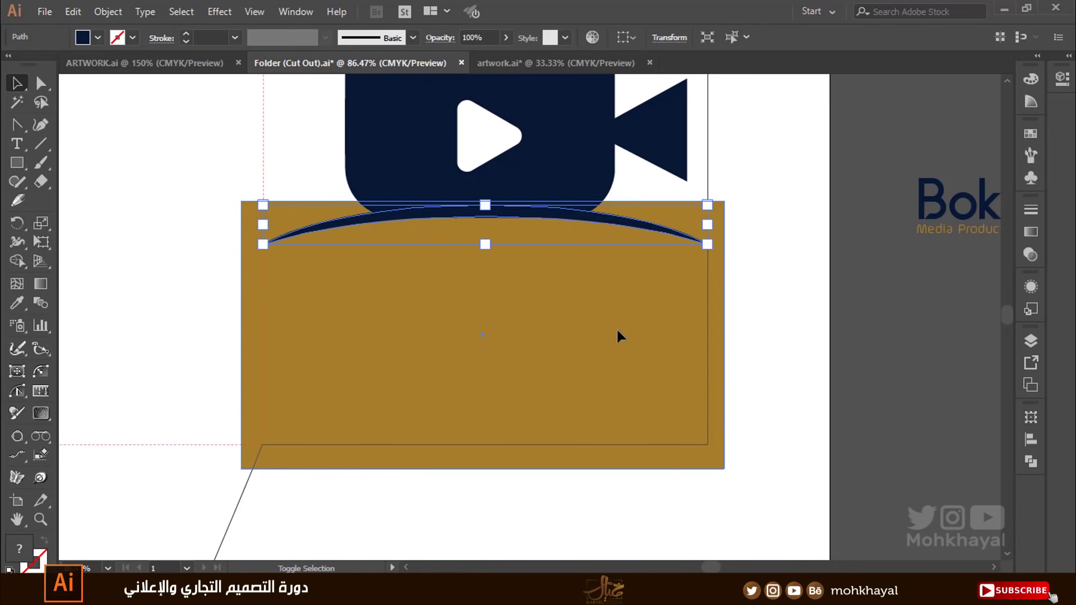
left_click(1031, 469)
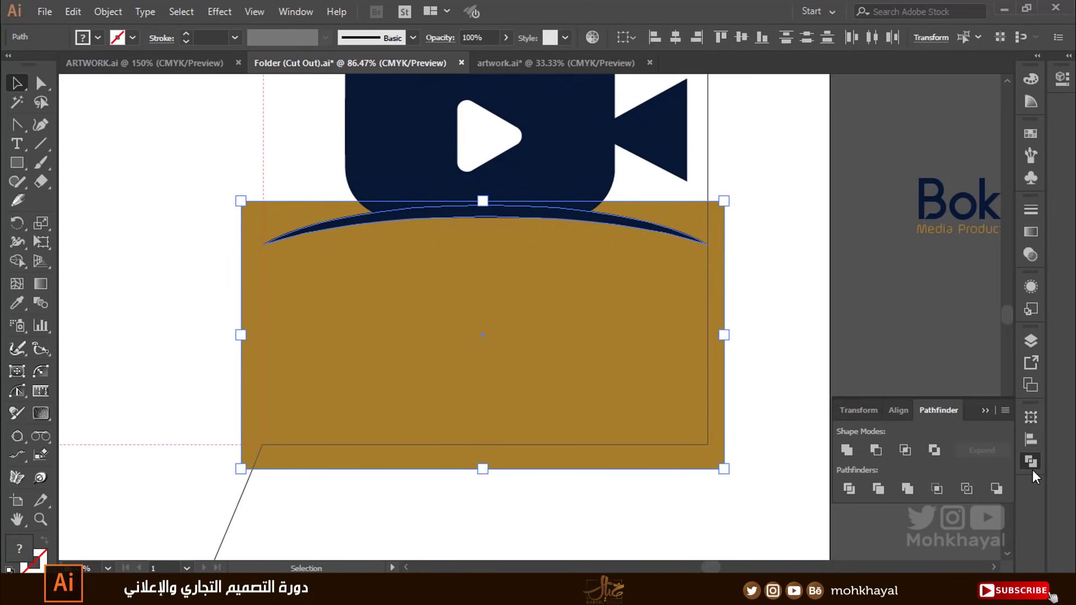
Cut the arc's curve out of the gold rectangle with Minus Front, discarding the leftover sliver.
left_click(873, 455)
right_click(619, 318)
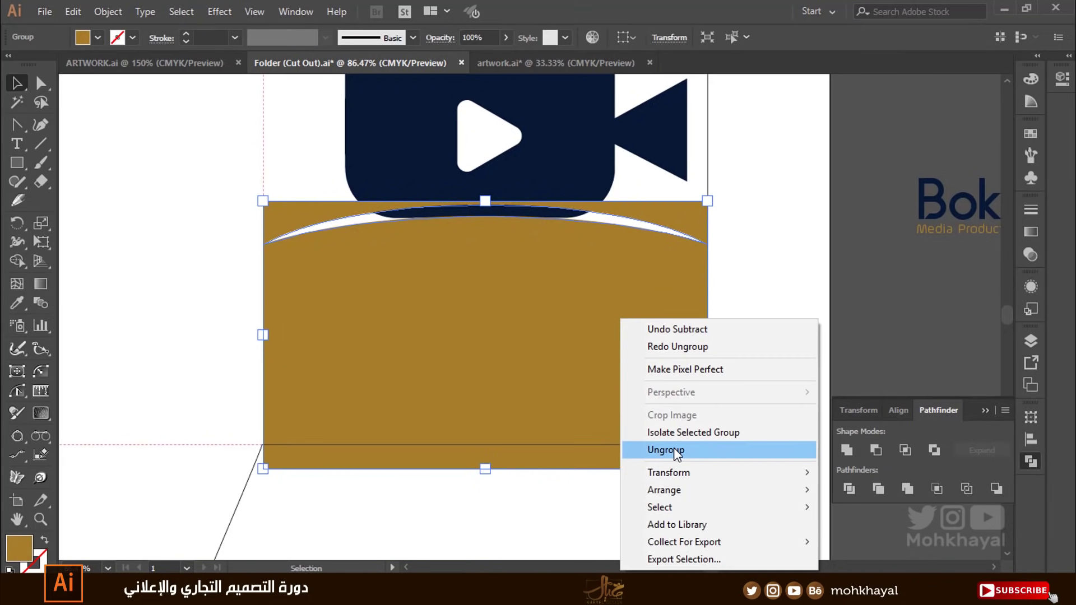
left_click(691, 450)
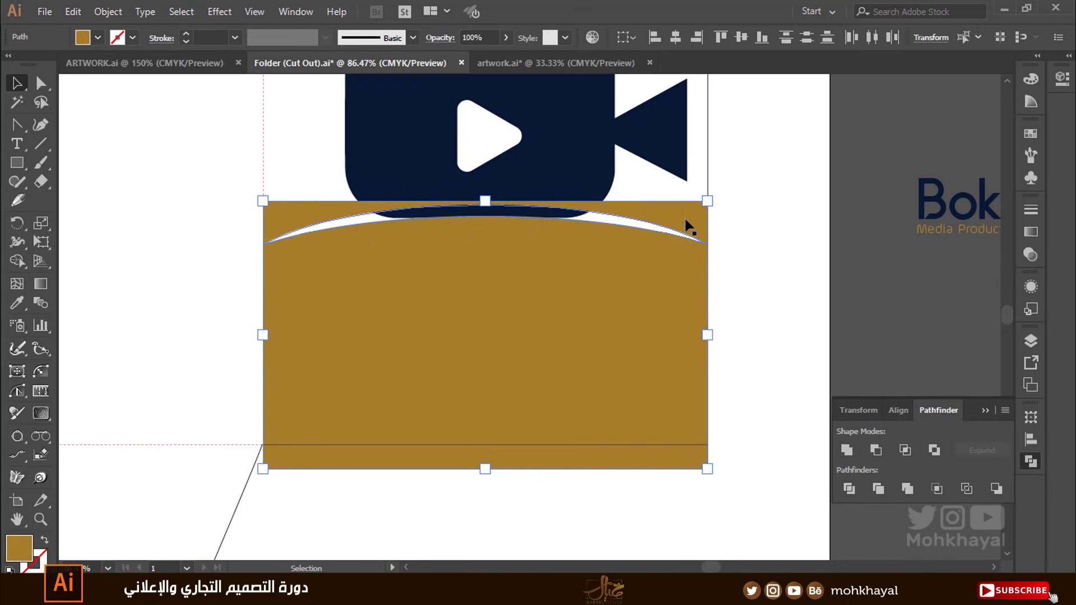
left_click_drag(687, 226, 775, 182)
key("Delete")
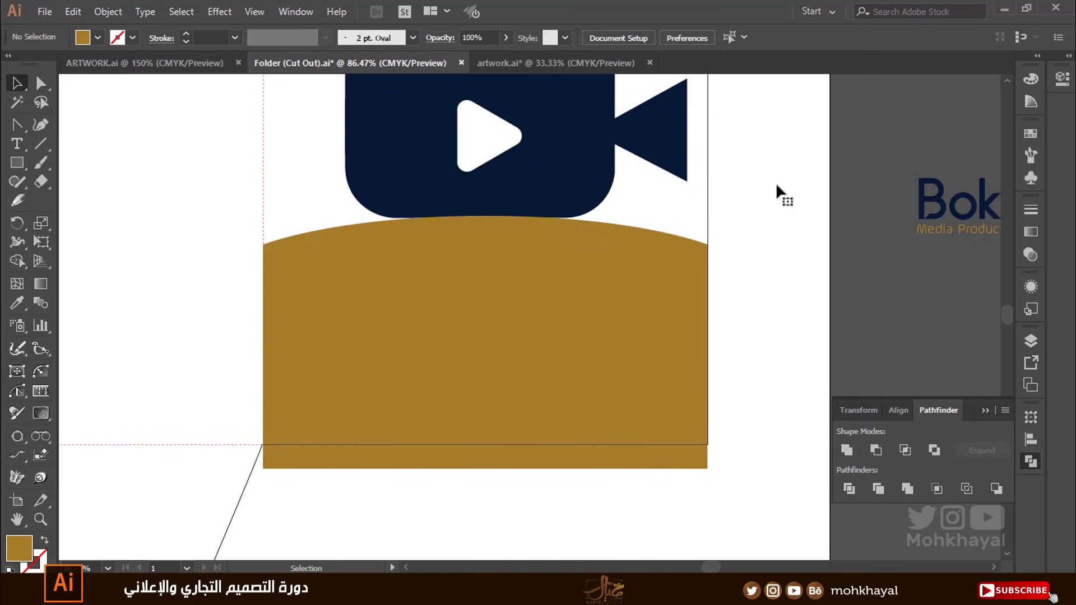
key("a")
key("ctrl+z")
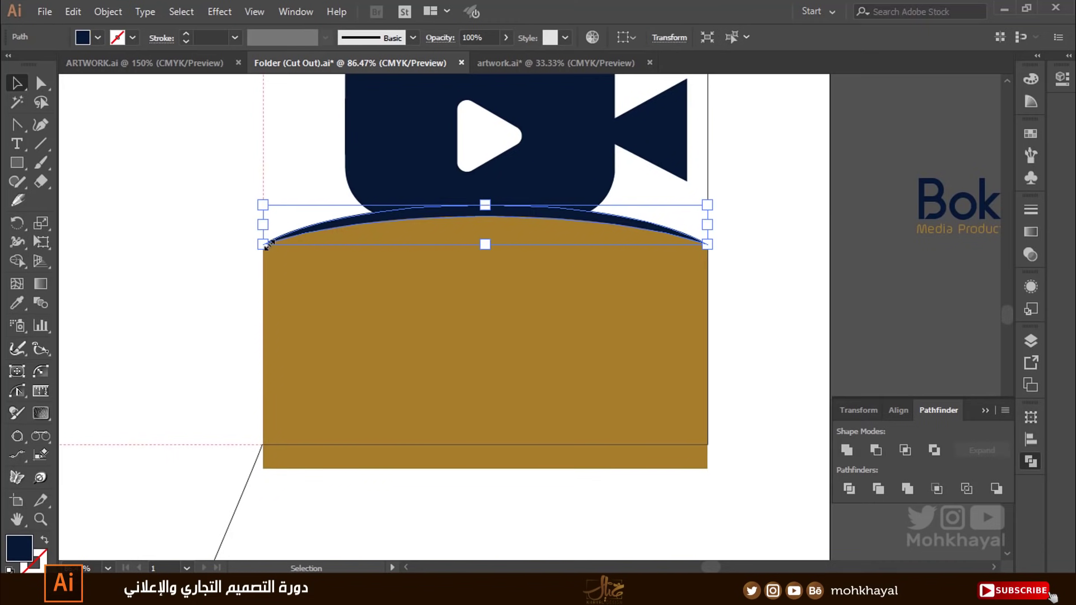
Raise the gold shape's bottom edge 0.69 cm to the folder panel's edge.
left_click(787, 293)
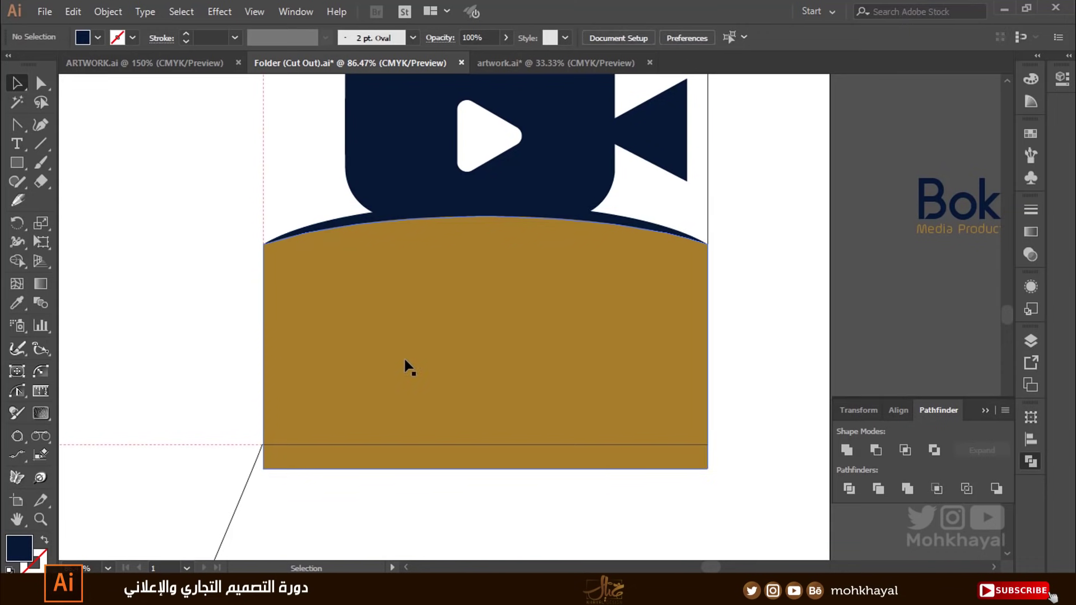
left_click(305, 451)
key("a")
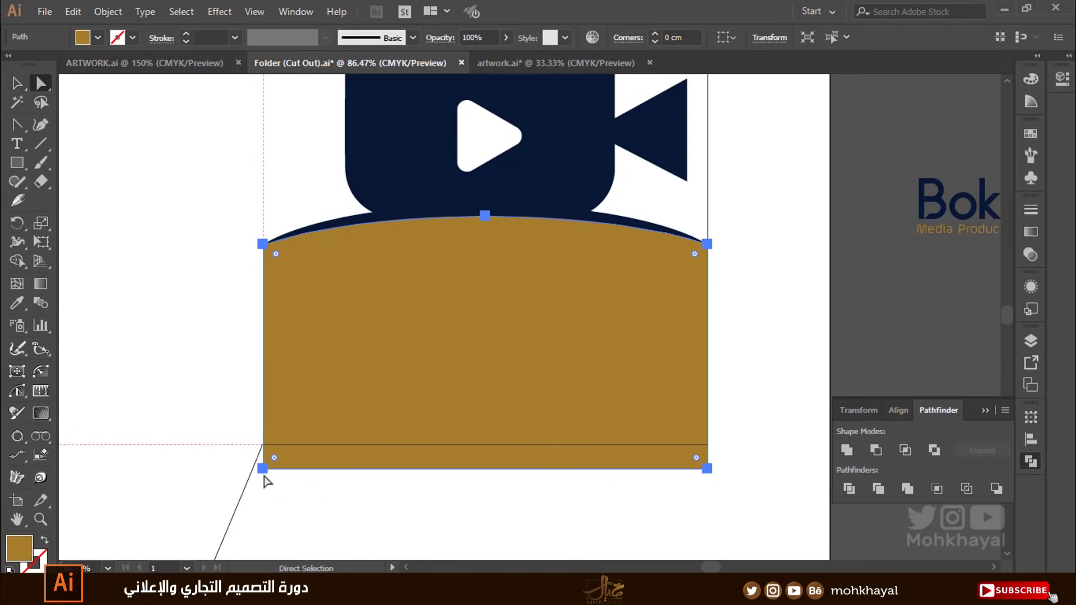
left_click(262, 469)
left_click(707, 469, "shift")
left_click_drag(707, 469, 707, 444)
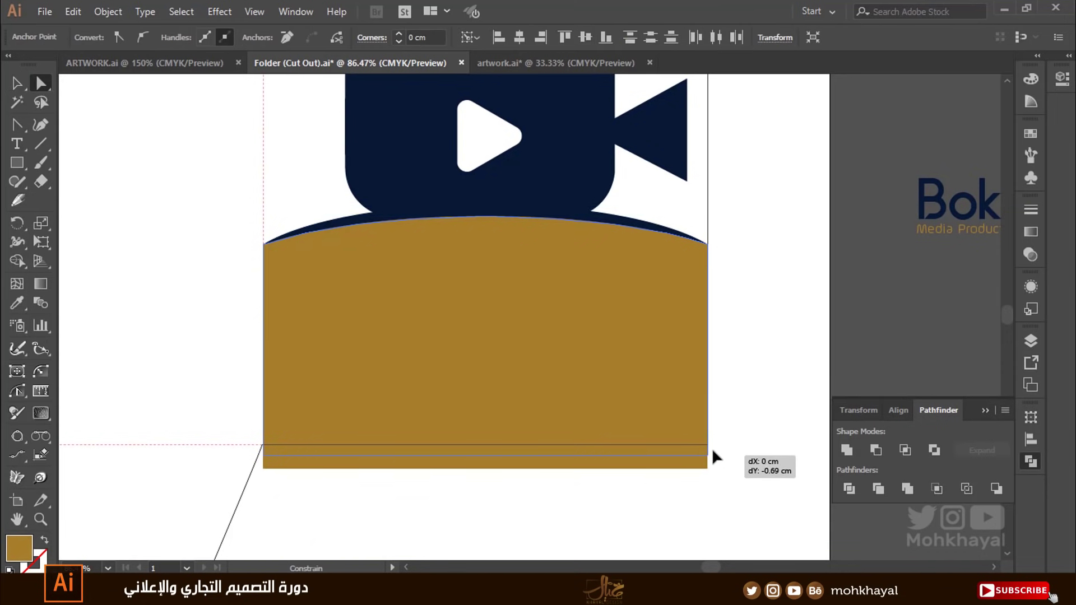
left_click(767, 385)
key("v")
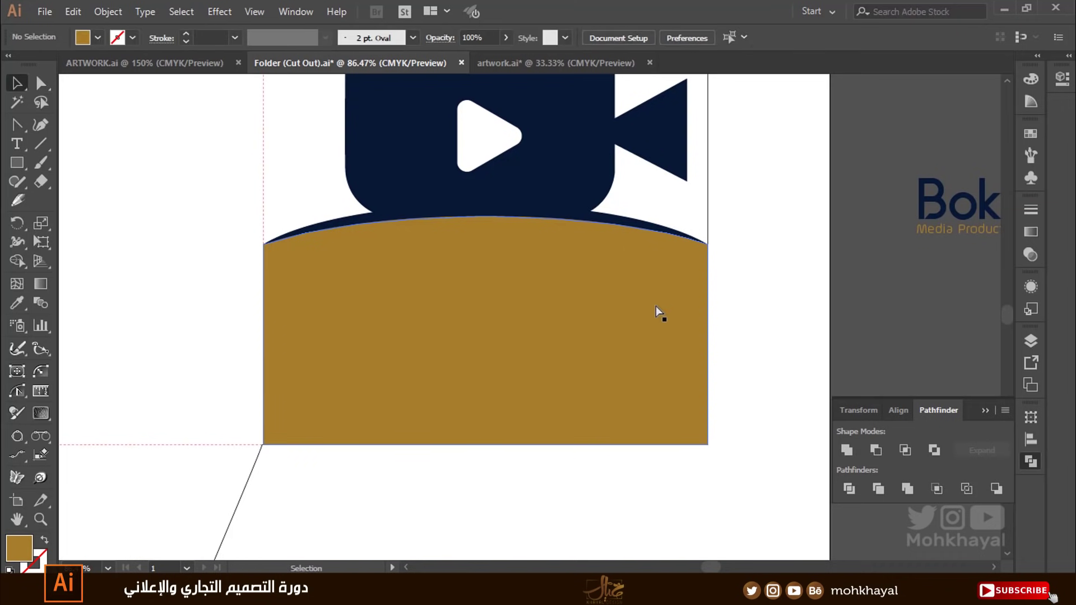
key("ctrl+minus")
left_click_drag(801, 291, 802, 383)
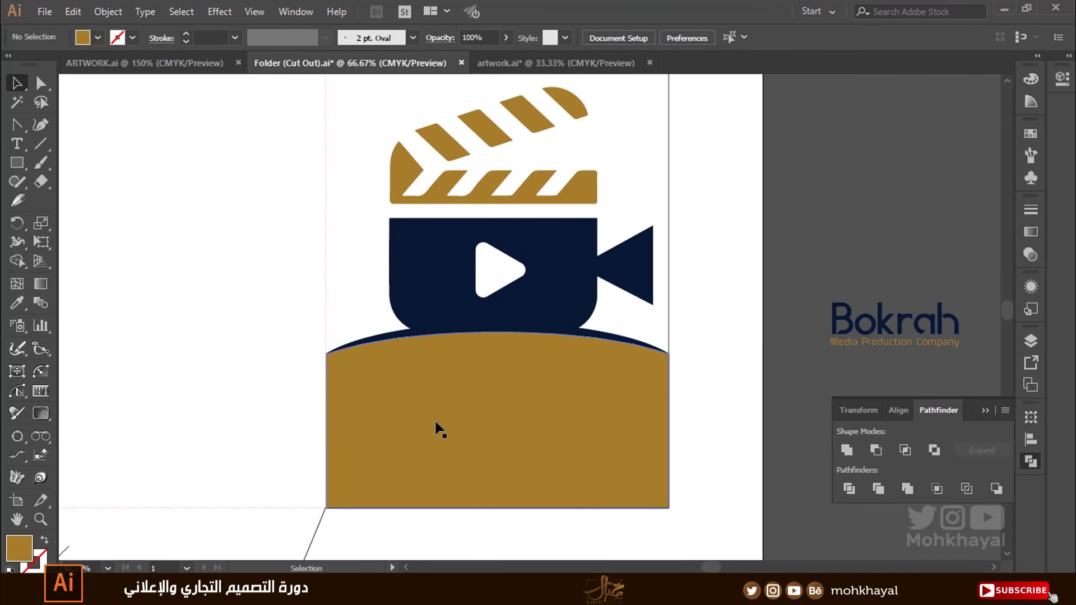
left_click(517, 368)
Fill the base shape with the camera's navy and apply a linear gradient.
left_click(17, 302)
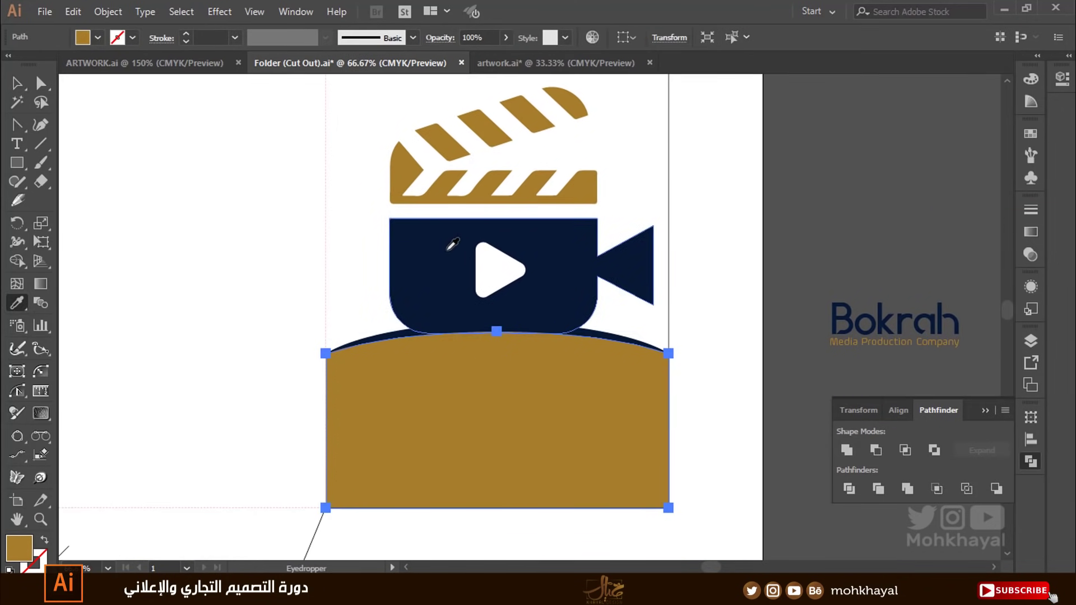
left_click(628, 269)
key("v")
left_click(733, 322)
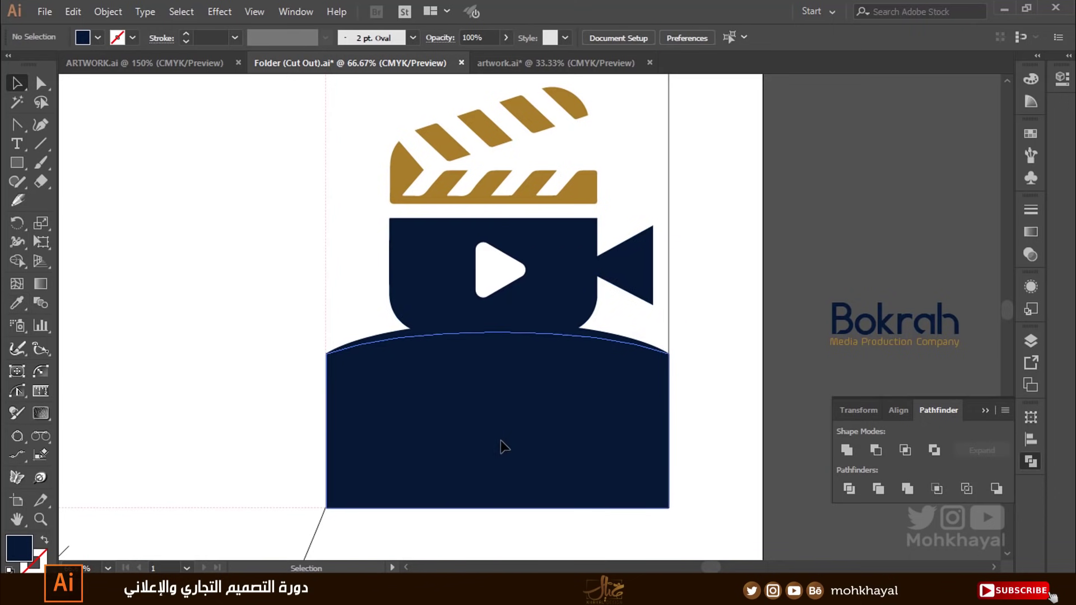
left_click(502, 446)
left_click(1031, 232)
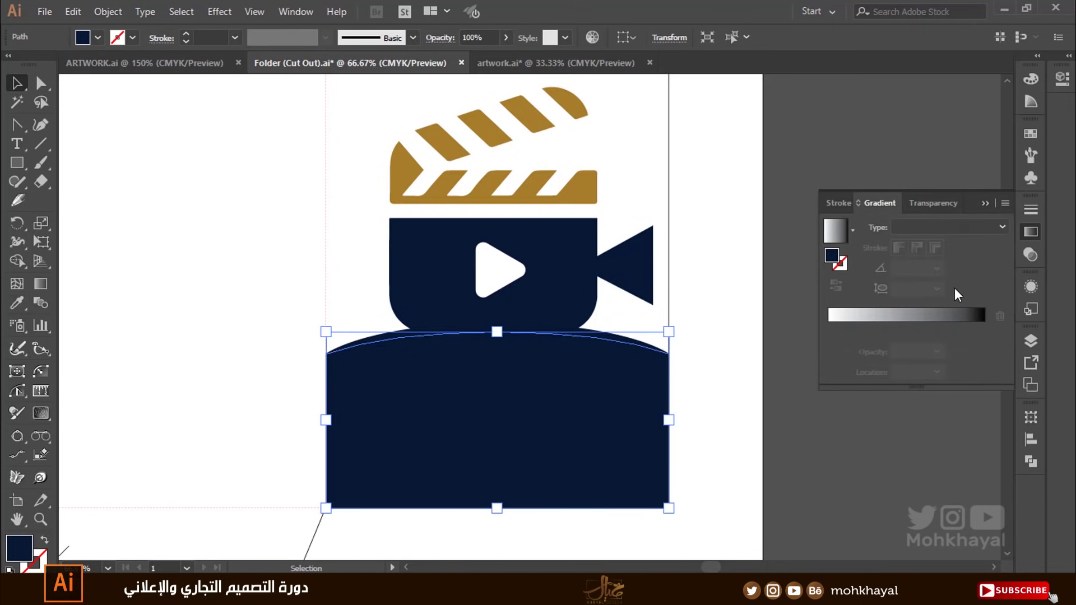
left_click(969, 316)
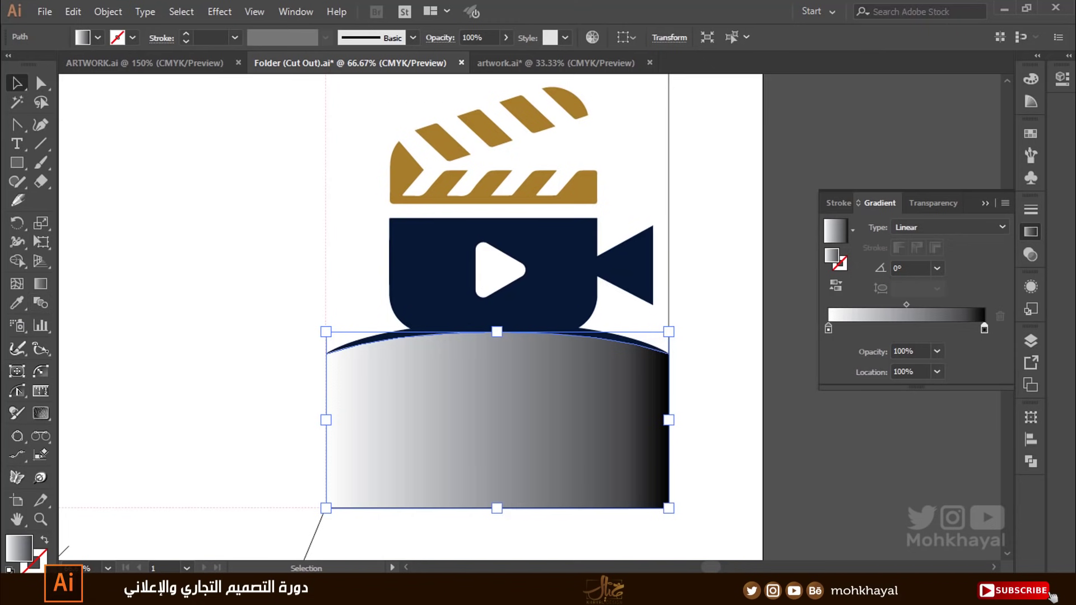
Set the gradient's right stop to the camera's navy and the left stop to CMYK cyan C 100.
left_click(17, 303)
left_click(461, 282)
key("v")
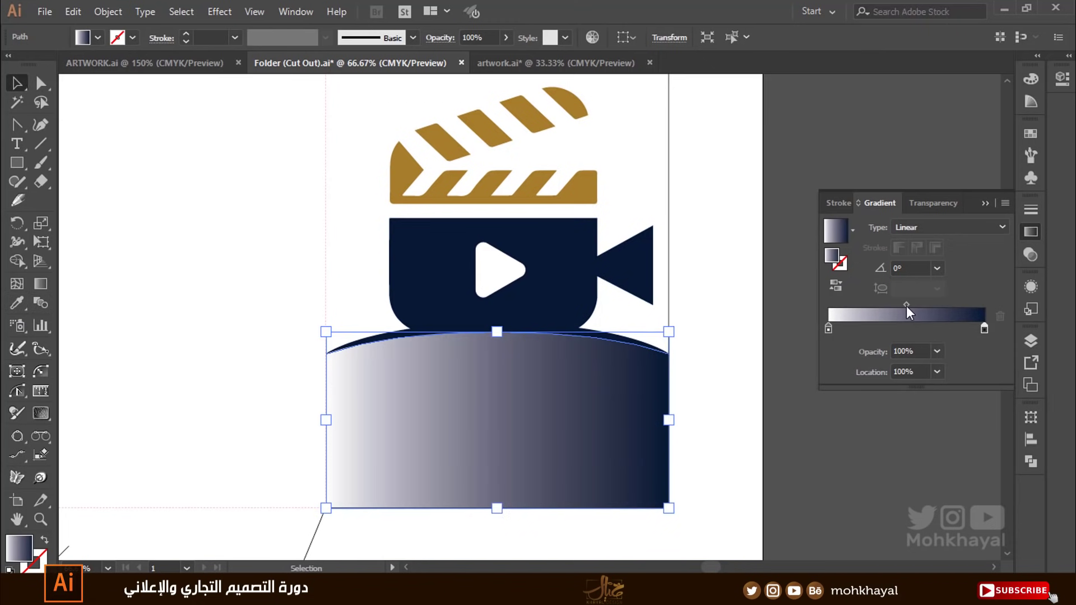
left_click(832, 331)
left_click_drag(833, 326, 827, 337)
double_click(829, 329)
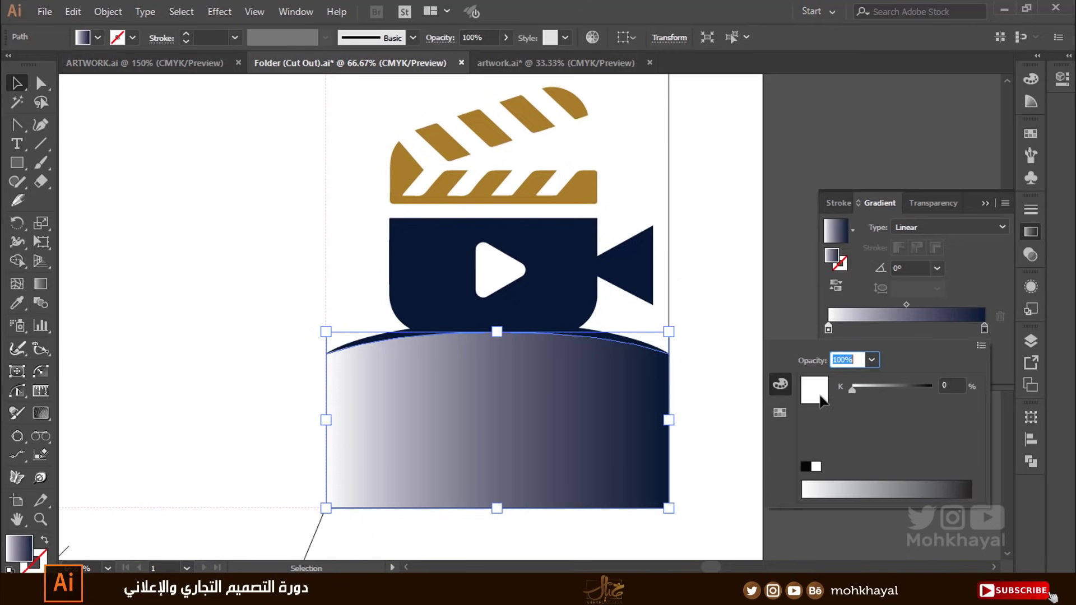
left_click(981, 345)
left_click(888, 402)
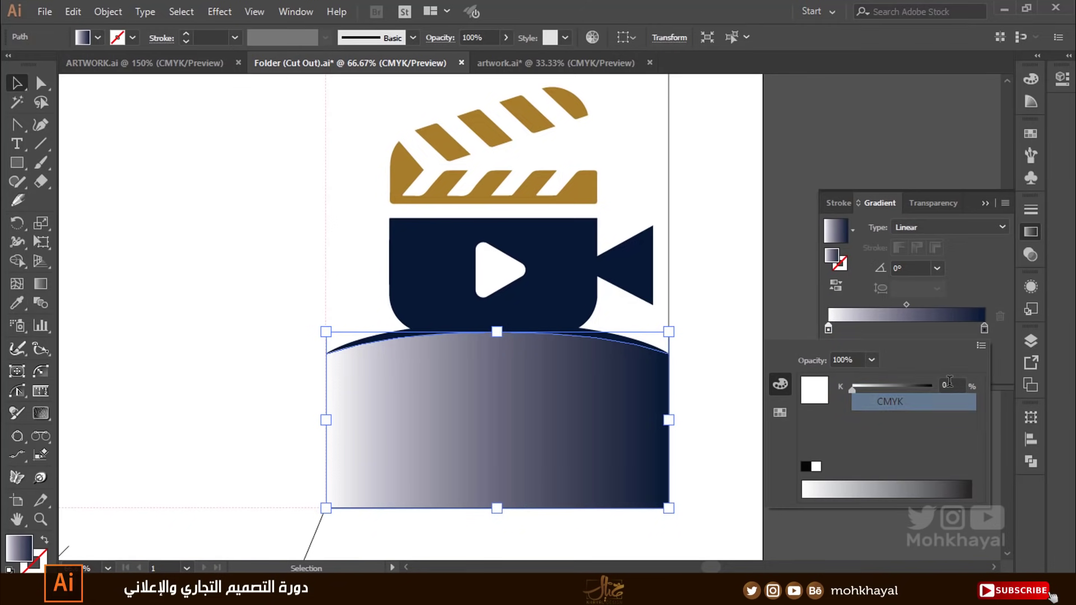
type("100")
key("Return")
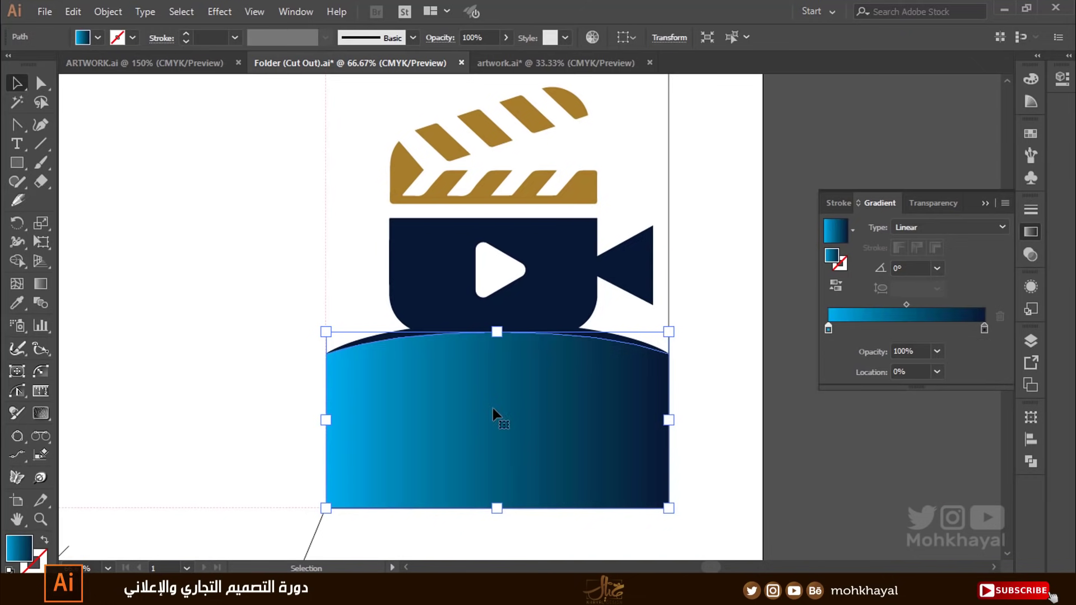
Run the base gradient vertically and move its midpoint to 18.81% toward the cyan end.
left_click(40, 283)
left_click_drag(496, 524, 496, 242)
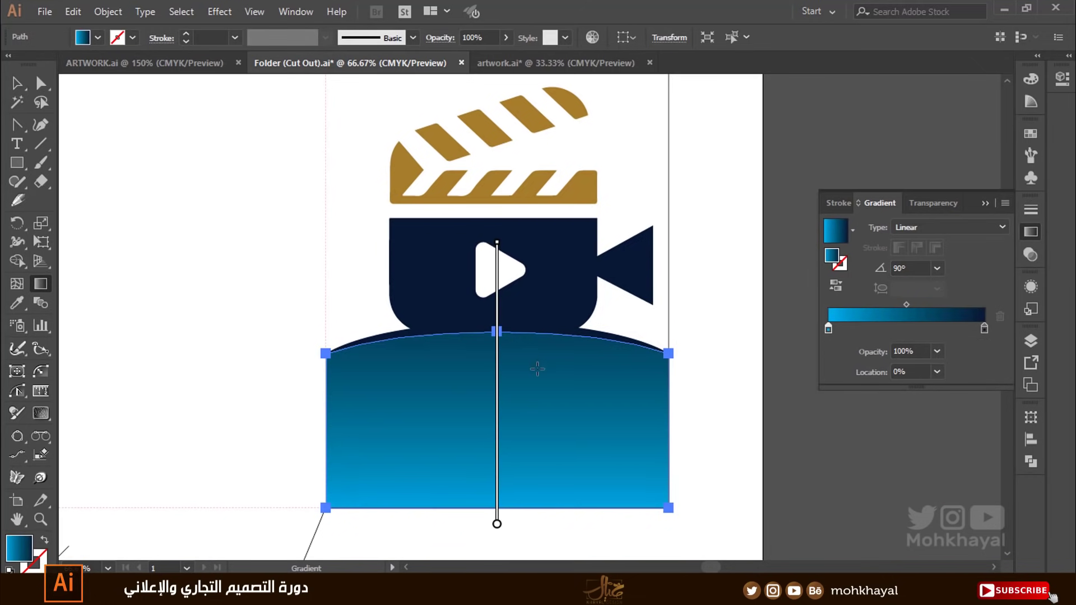
left_click_drag(496, 325, 497, 516)
left_click_drag(495, 468, 495, 192)
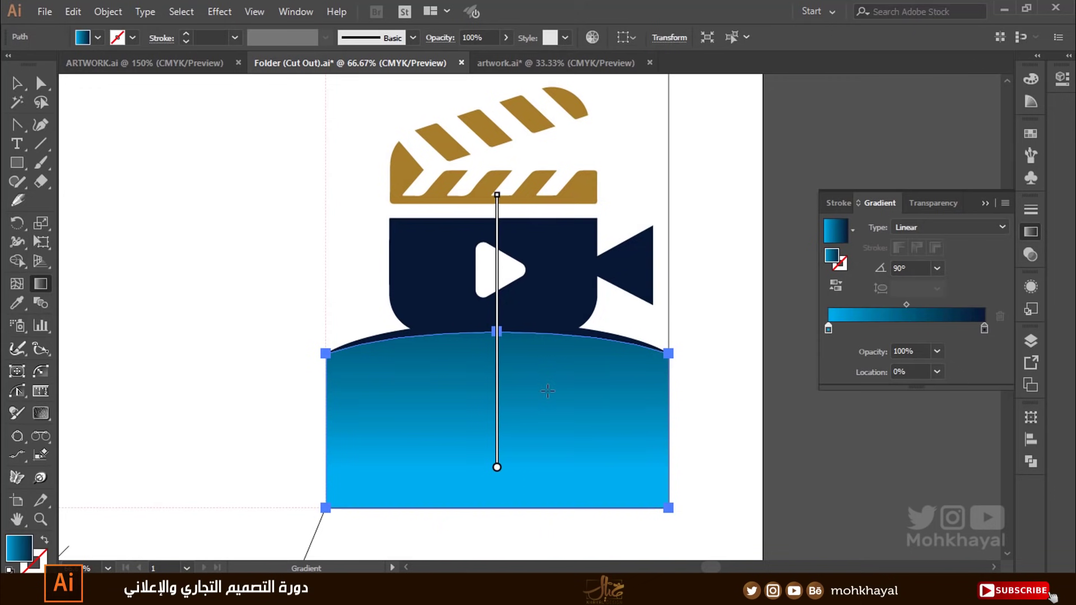
left_click_drag(495, 390, 485, 136)
left_click_drag(497, 467, 496, 194)
left_click_drag(906, 304, 857, 304)
left_click_drag(497, 472, 496, 278)
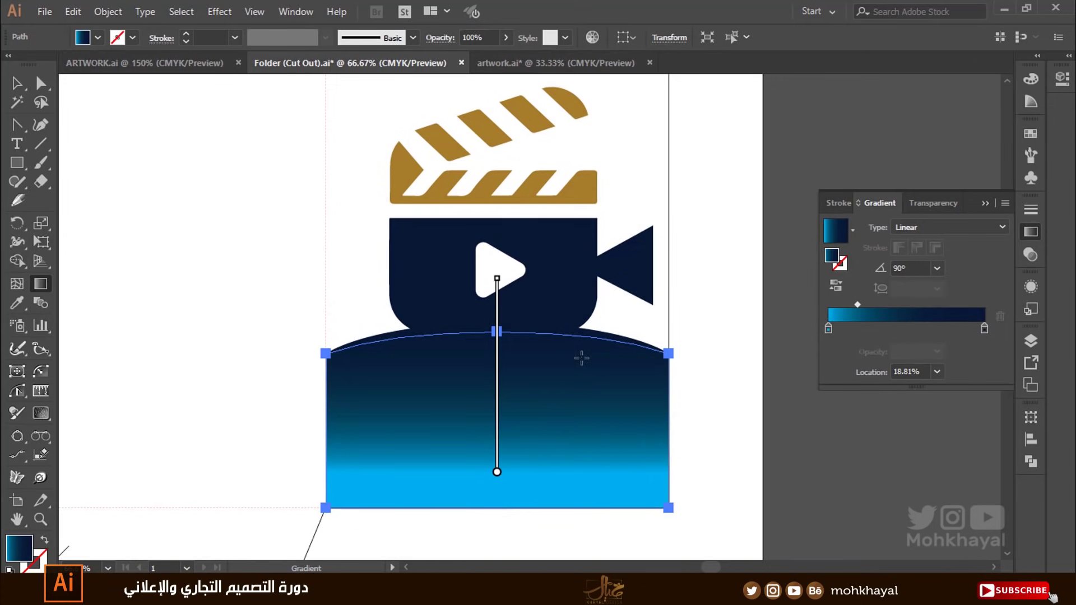
left_click_drag(497, 530, 497, 282)
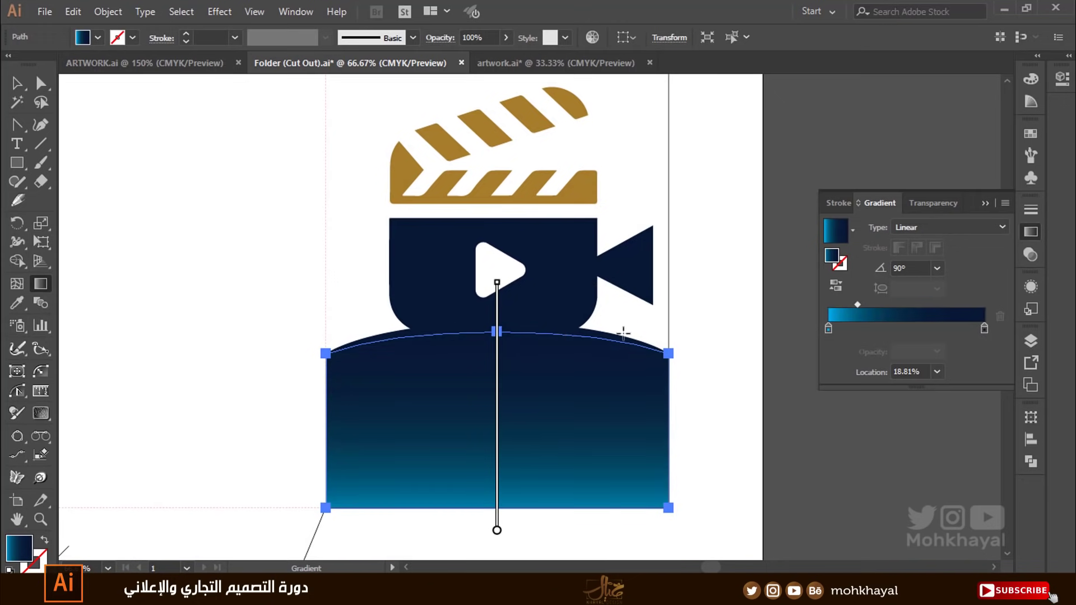
scroll(623, 333, "down", 1)
Redraw the gradient top-to-bottom at -90° so cyan glows along the curved top.
left_click_drag(529, 256, 529, 391)
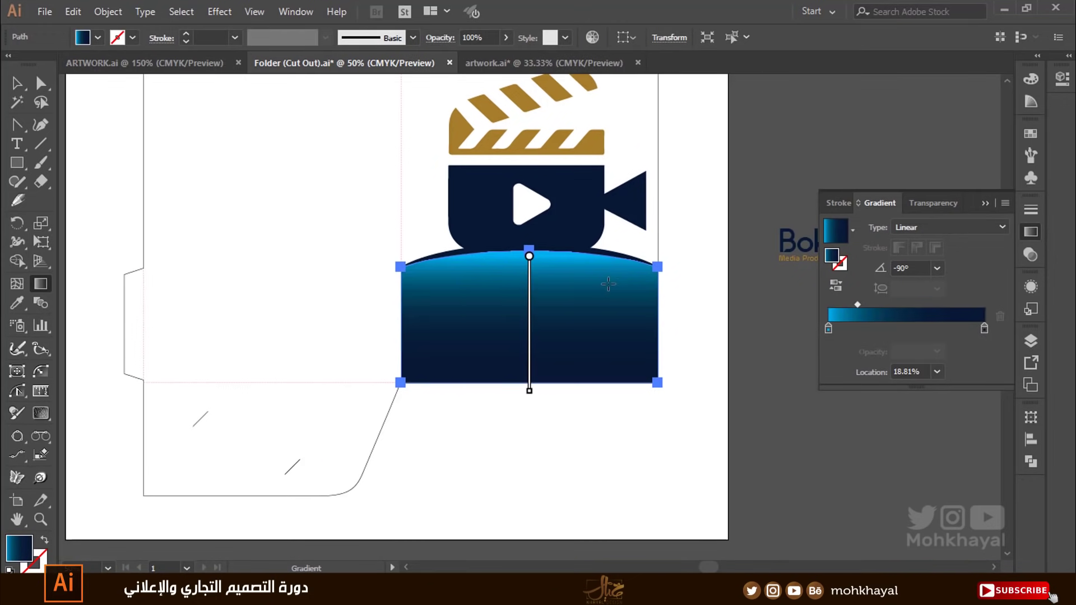
mouse_move(529, 188)
left_mouse_down()
mouse_move(593, 345)
mouse_move(551, 343)
left_mouse_up()
left_click_drag(529, 240, 542, 392)
left_click_drag(566, 224, 563, 353)
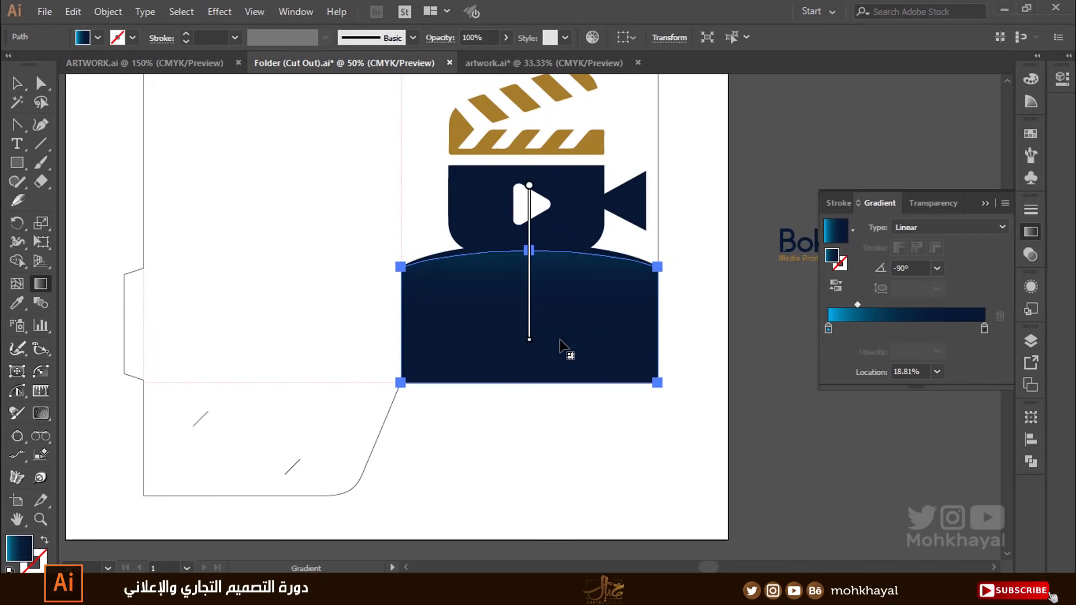
left_click_drag(529, 250, 529, 358)
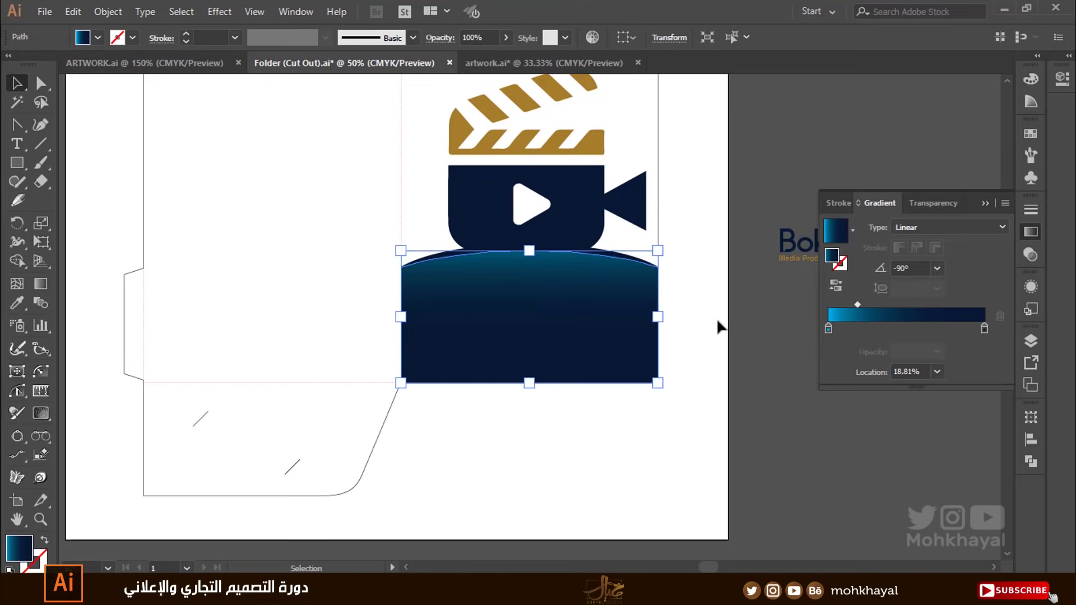
key("v")
left_click(682, 370)
scroll(692, 399, "up", 3)
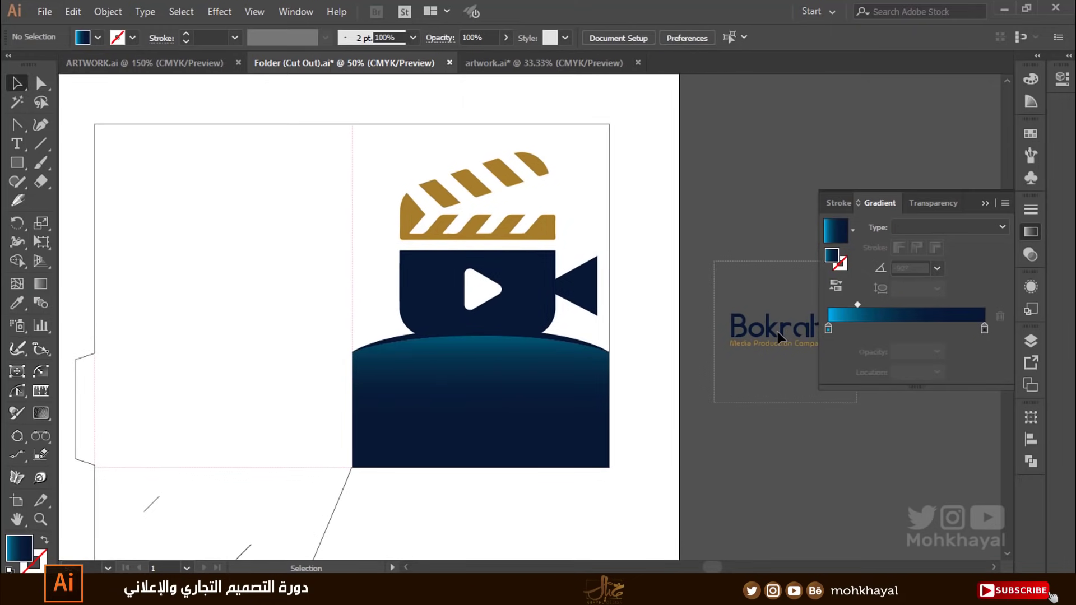
Move the Bokrah name and tagline onto the navy base.
left_click_drag(773, 328, 475, 396)
left_click(725, 511)
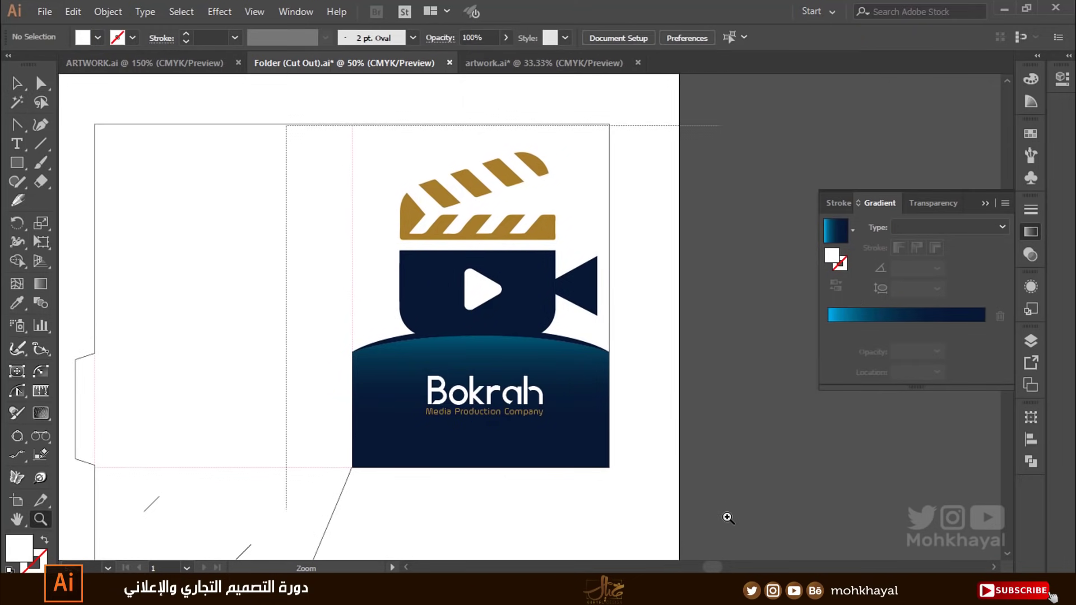
scroll(726, 512, "up", 1)
left_click(986, 206)
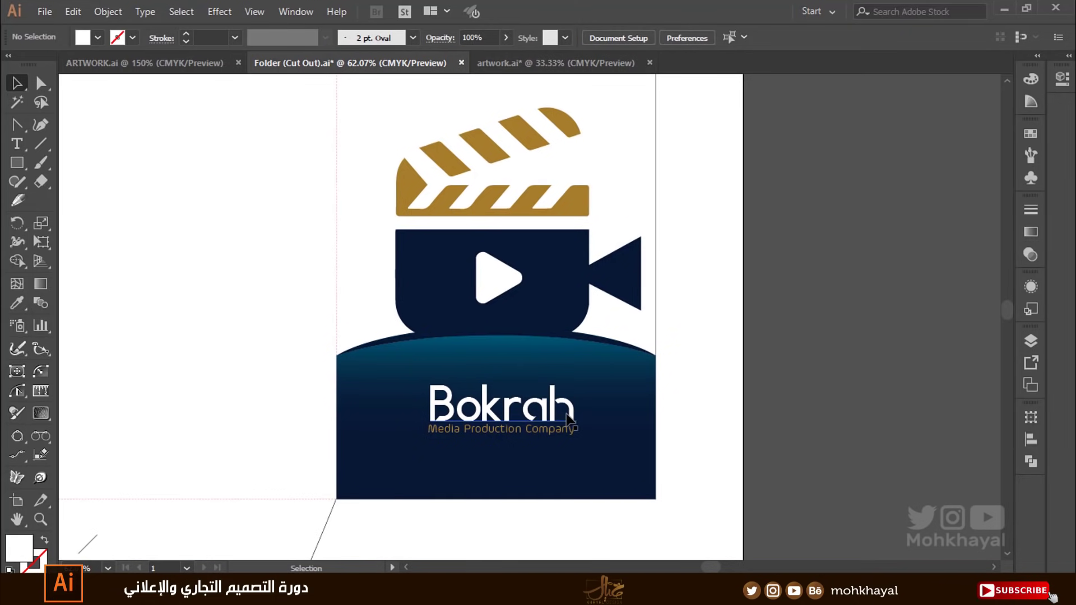
key("ctrl+minus")
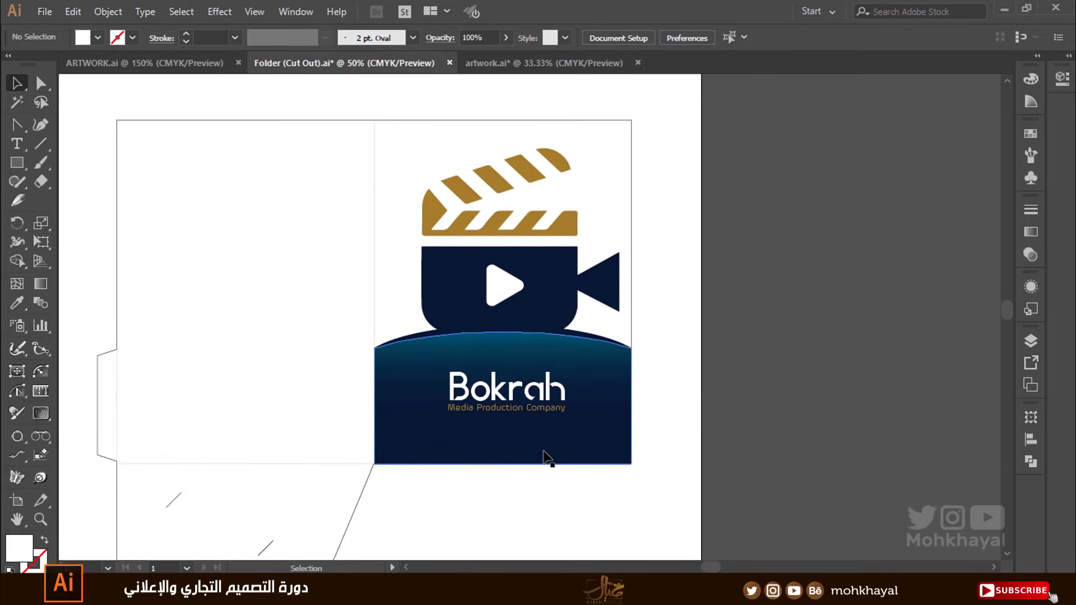
Ungroup the Bokrah text and duplicate the tagline just below it.
left_click_drag(289, 257, 701, 488)
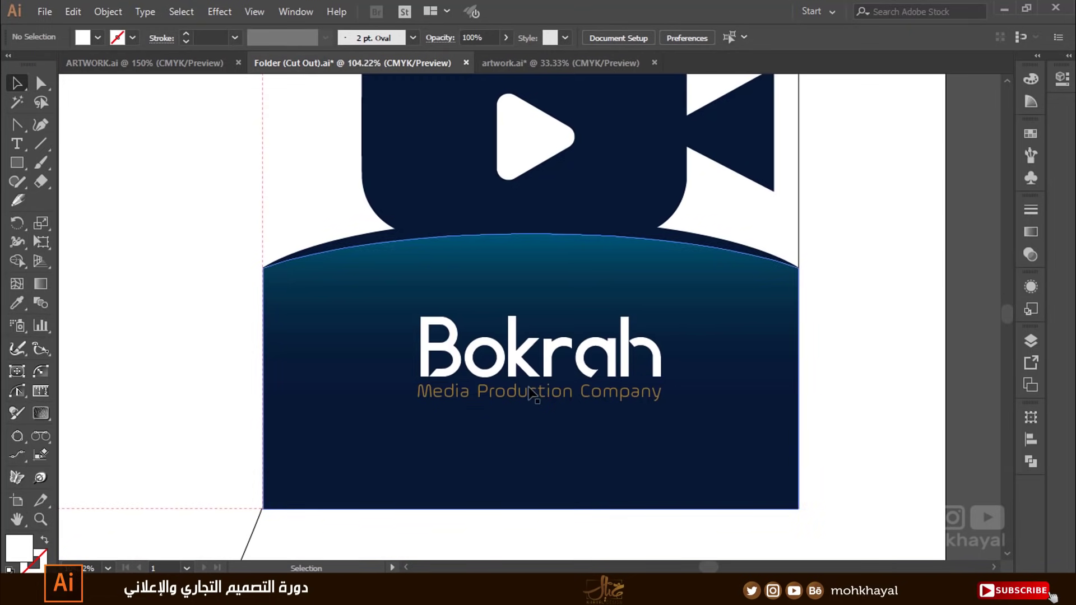
left_click(524, 399)
right_click(525, 402)
left_click(548, 279)
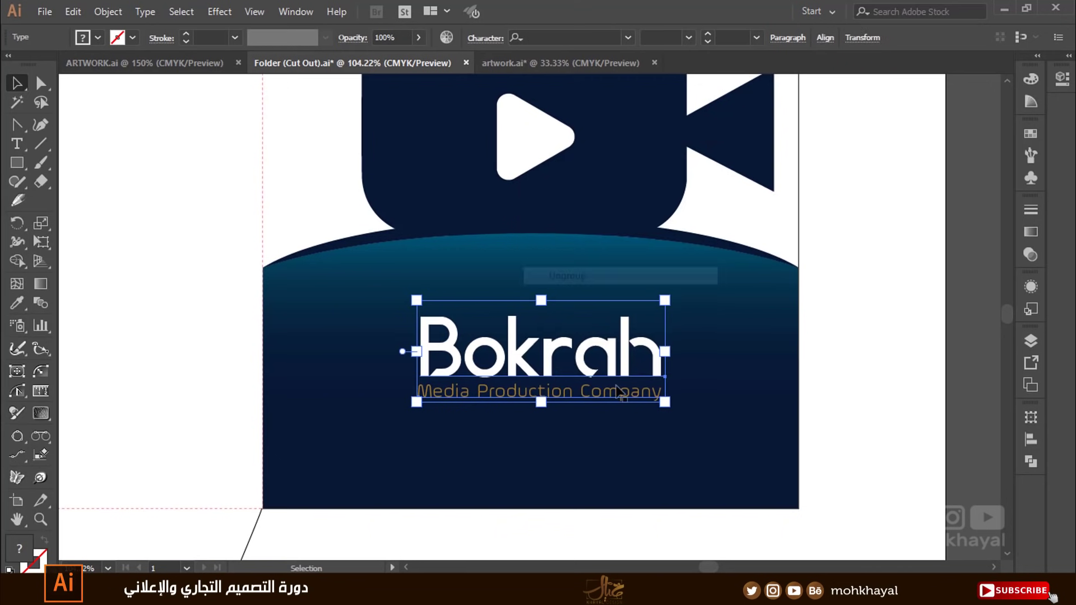
left_click(568, 411)
left_click_drag(568, 411, 571, 459)
double_click(538, 450)
key("ctrl+a")
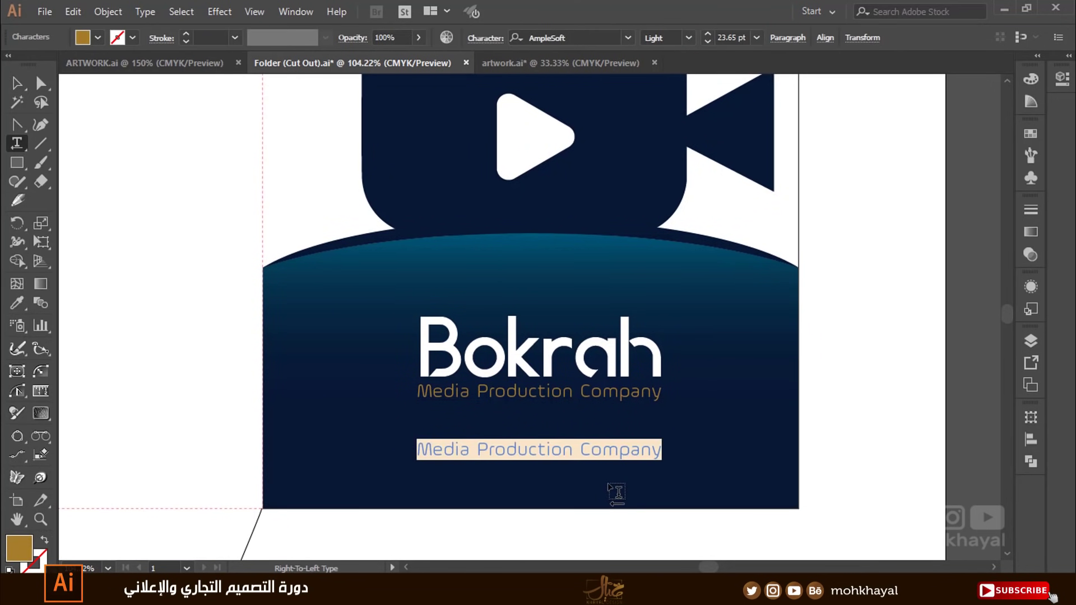
type("Www")
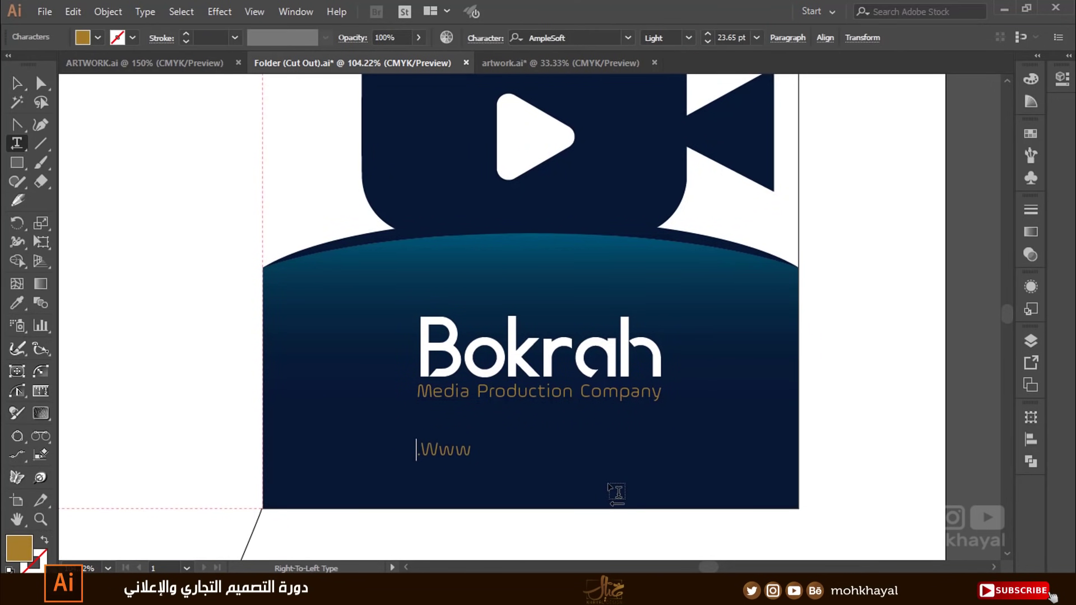
key("BackSpace")
key("BackSpace")
key("BackSpace")
type(".bokra")
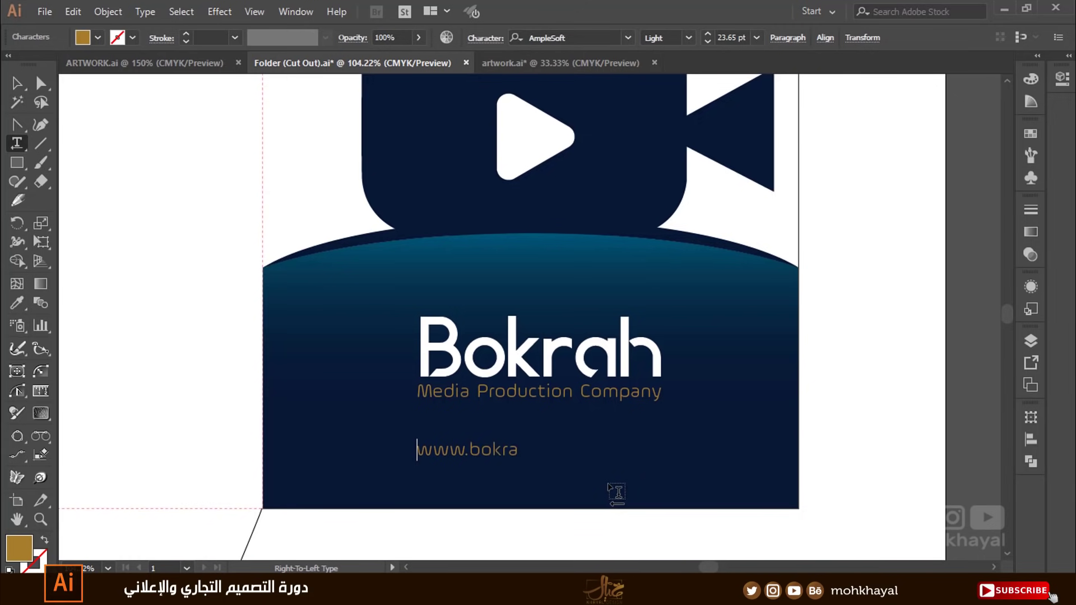
type("h.com")
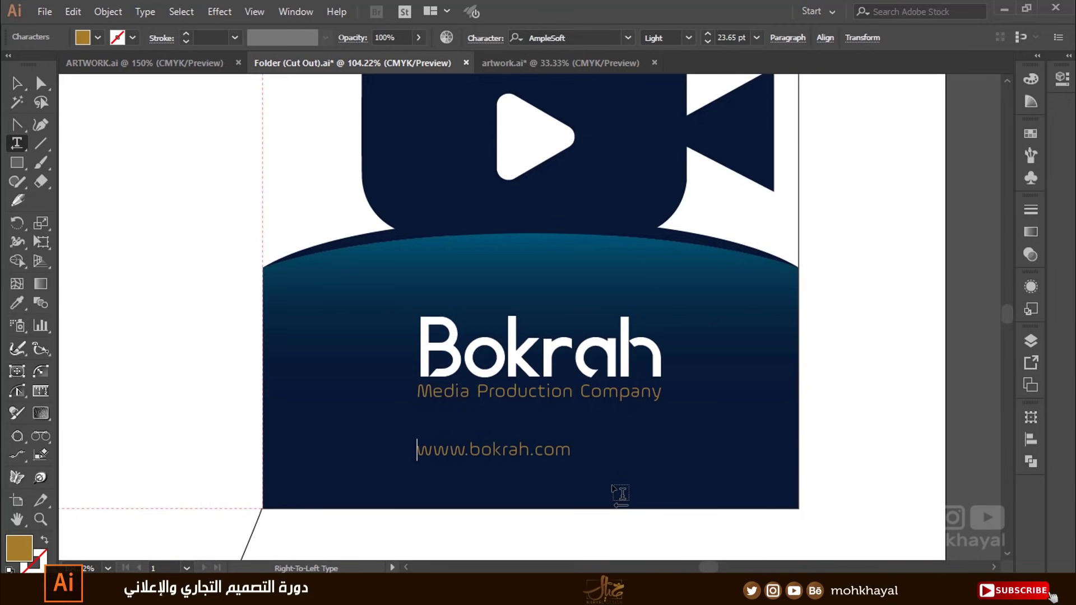
left_click(20, 85)
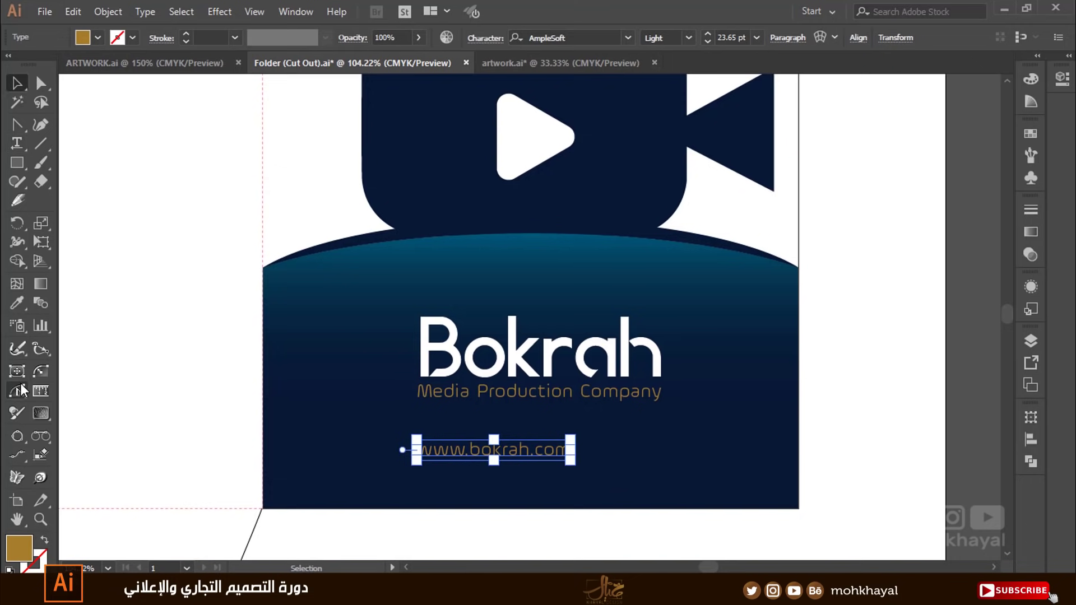
left_click(16, 303)
left_click(526, 133)
Horizontally centre the website address with the Bokrah name and tagline.
key("v")
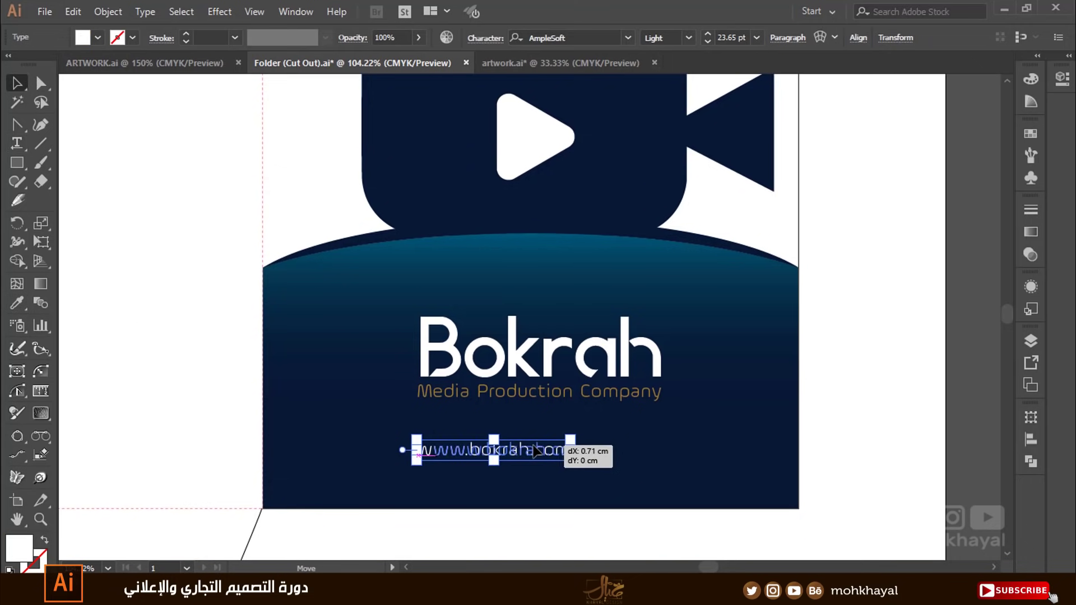
mouse_move(515, 448)
left_mouse_down()
mouse_move(540, 449)
mouse_move(562, 468)
left_mouse_up()
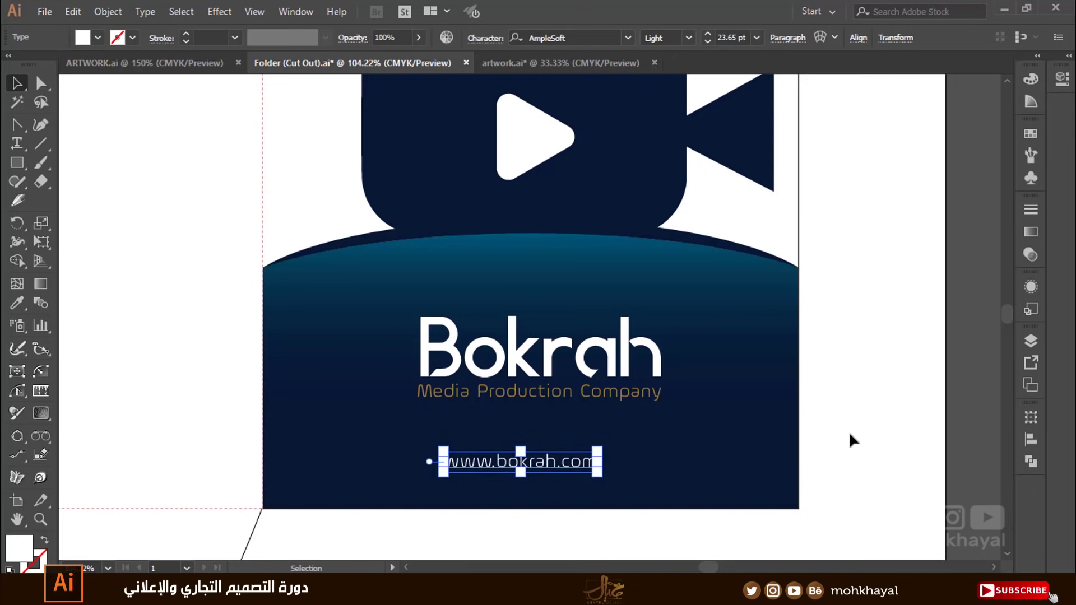
left_click(853, 440)
left_click(585, 462)
left_click(614, 387, "shift")
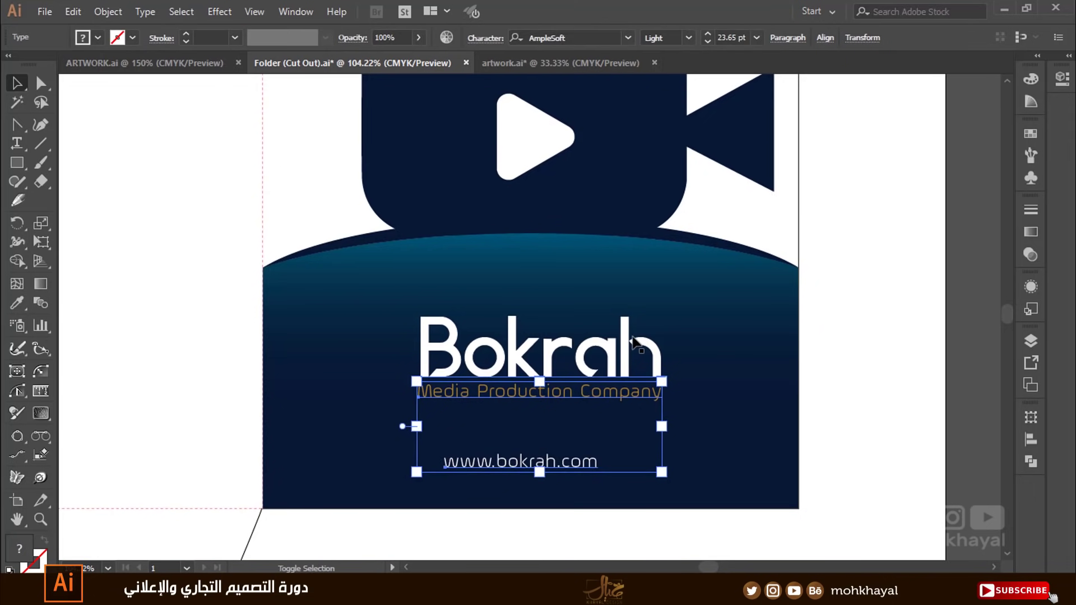
left_click(637, 344, "shift")
left_click(826, 38)
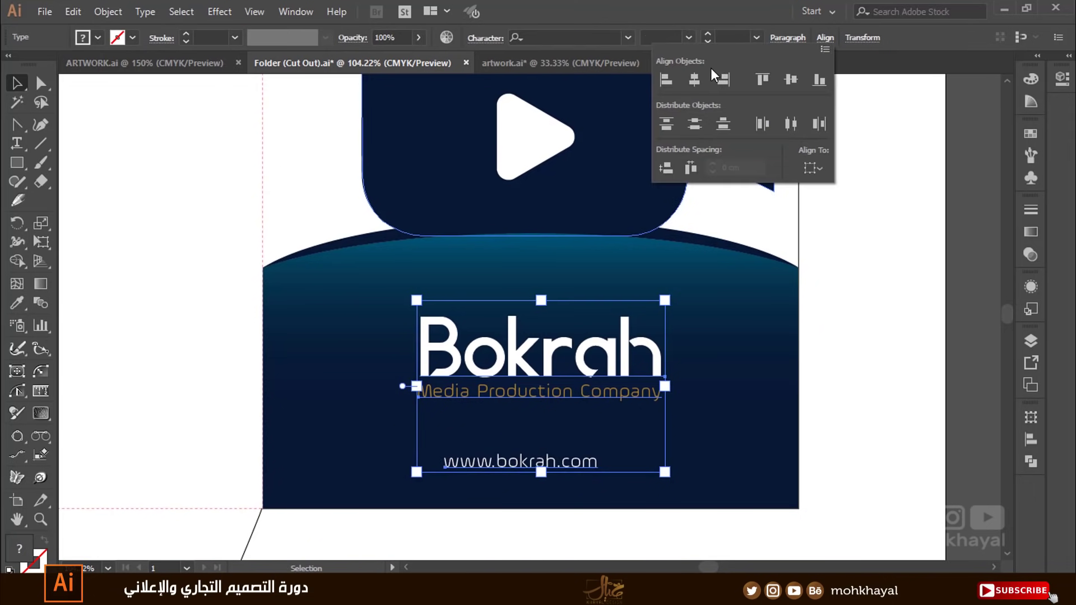
left_click(700, 81)
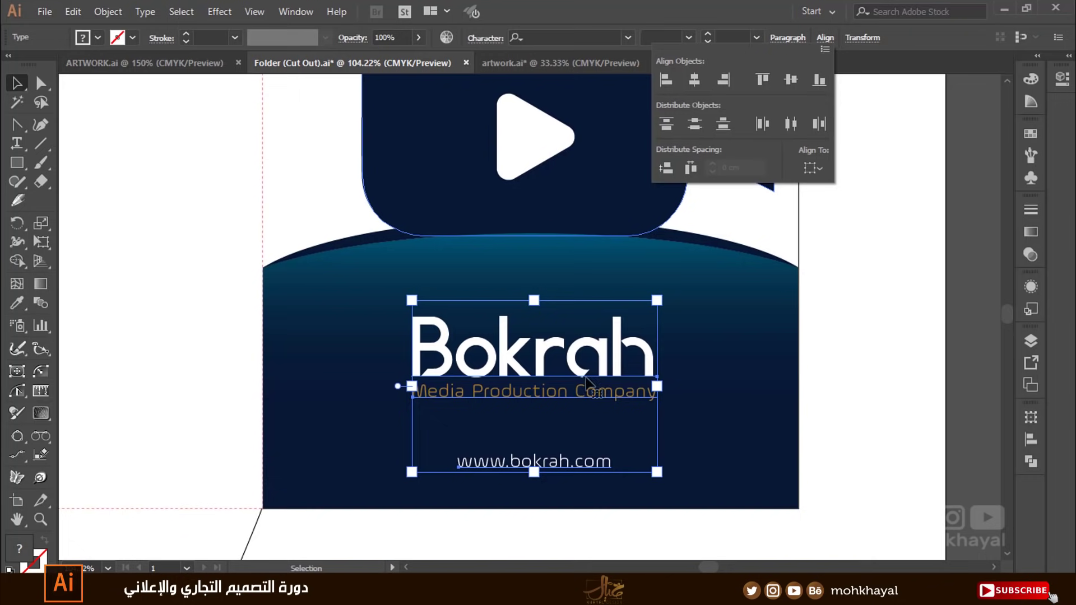
key("ctrl+minus")
key("ctrl+minus")
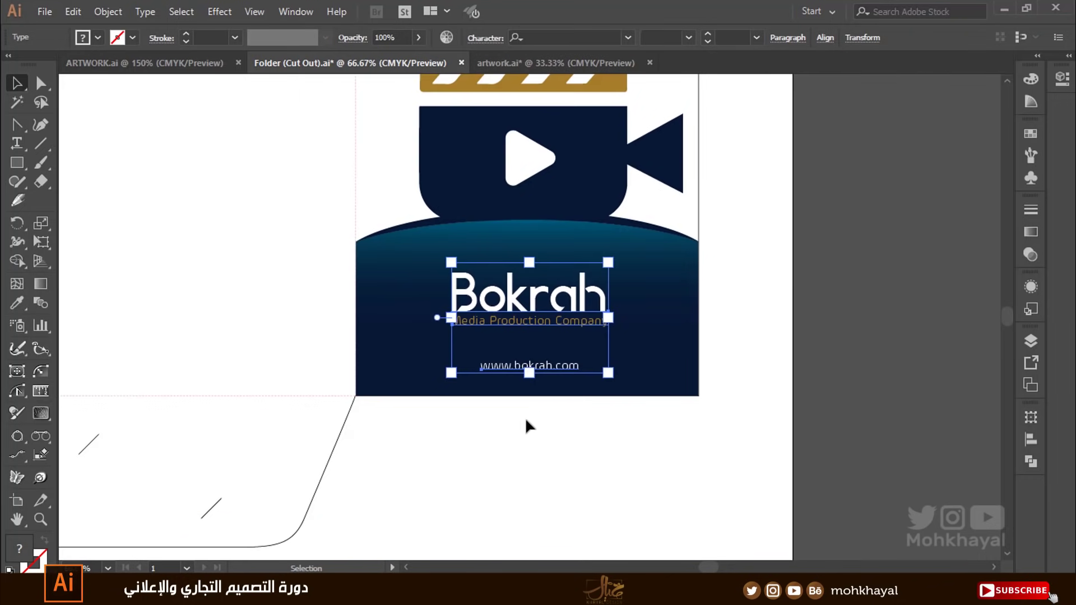
left_click(770, 345)
key("ctrl+minus")
Draw a rectangle covering the folder's left panel.
left_click_drag(691, 307, 787, 409)
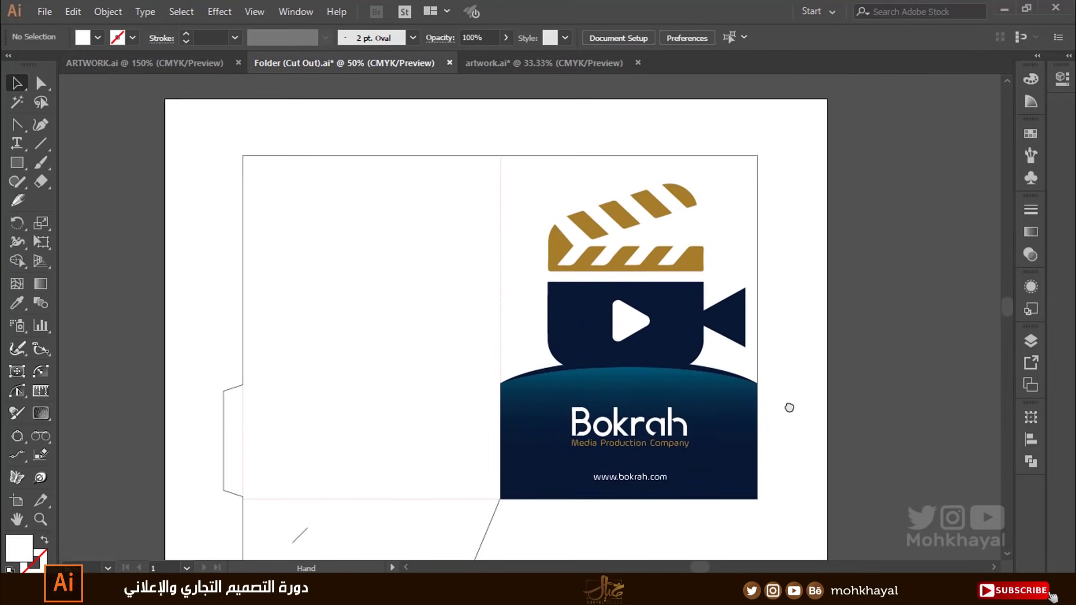
scroll(538, 211, "down", 2)
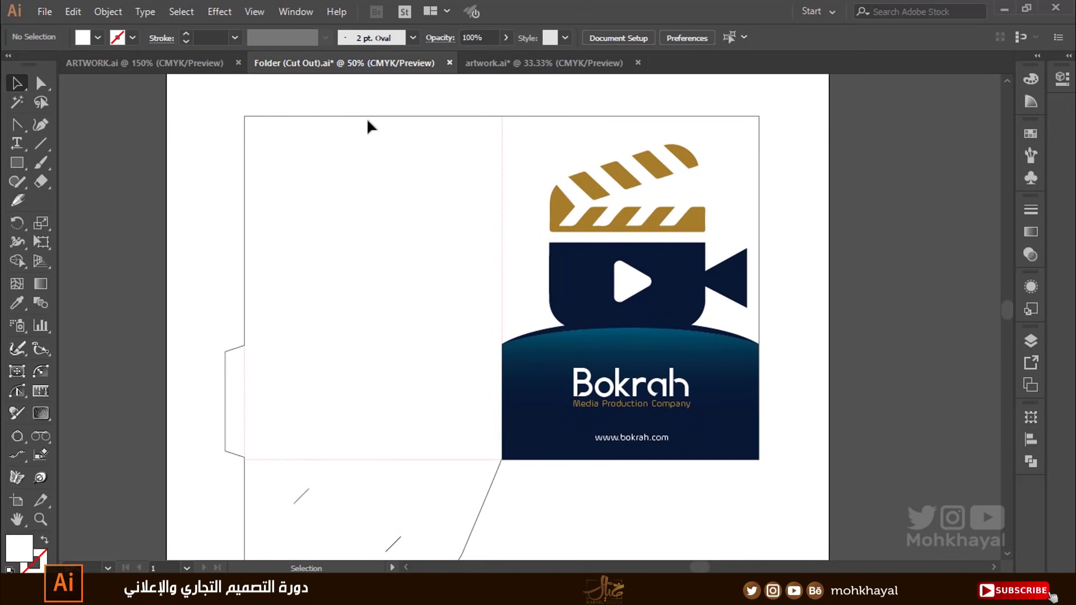
left_click(21, 162)
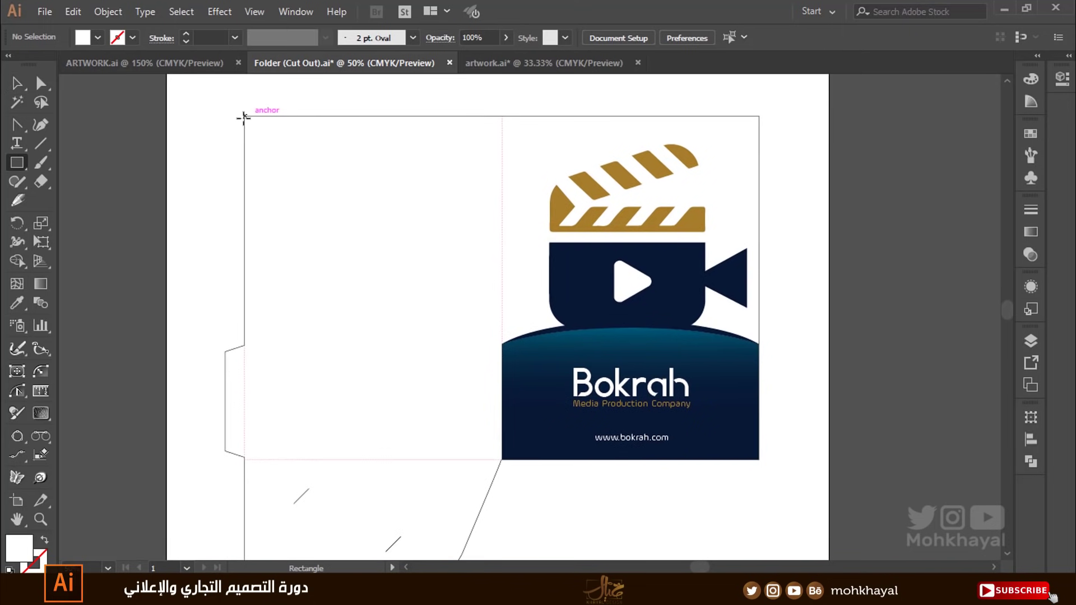
left_click_drag(244, 116, 501, 460)
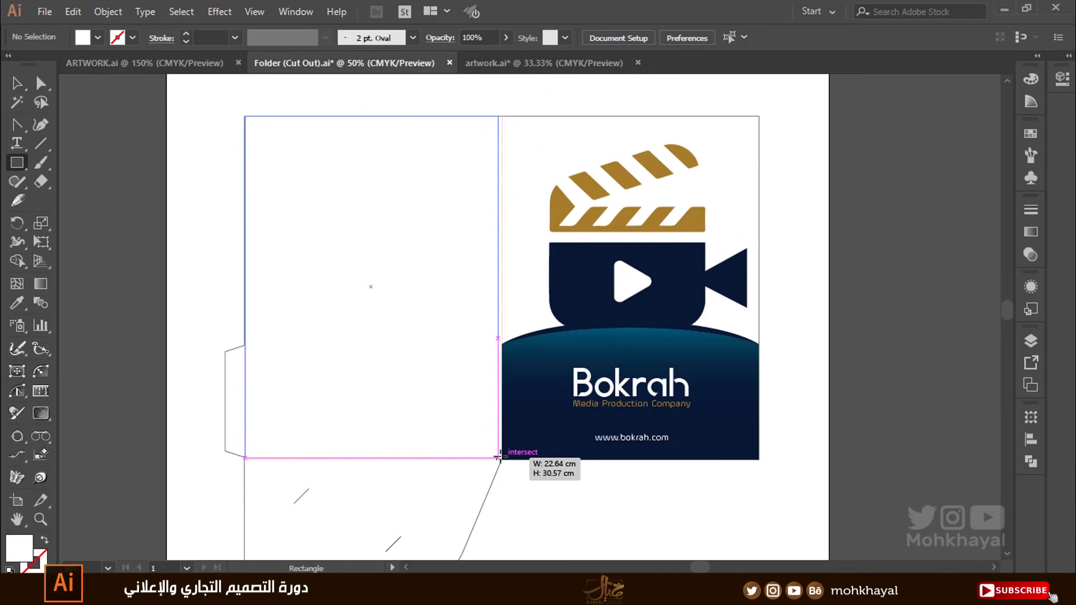
Give the rectangle the front panel's blue-to-navy gradient, switched to Radial.
left_click(17, 303)
left_click(512, 362)
key("v")
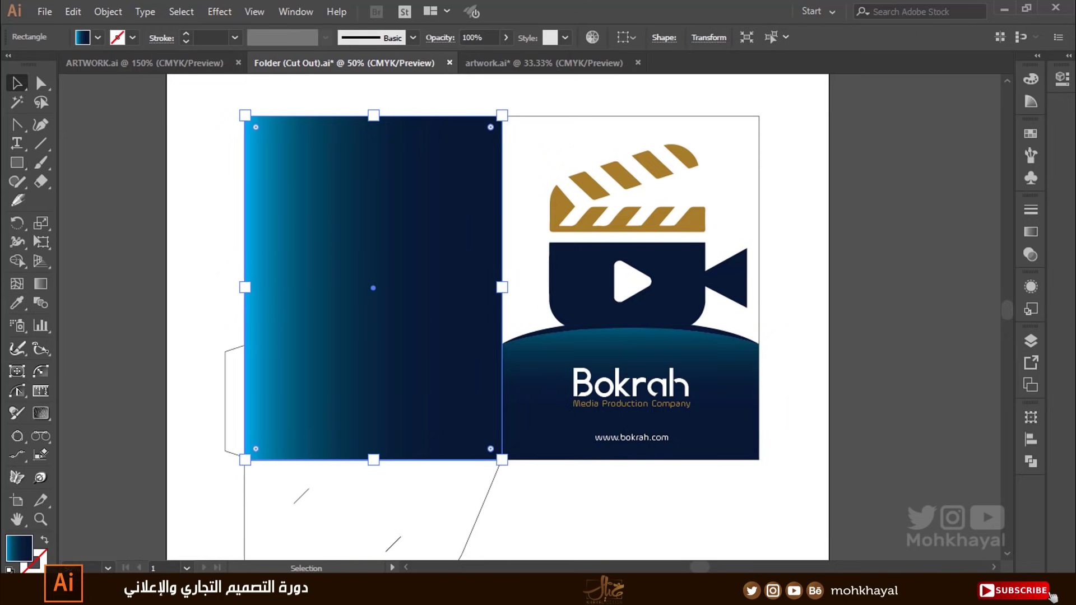
left_click(1031, 232)
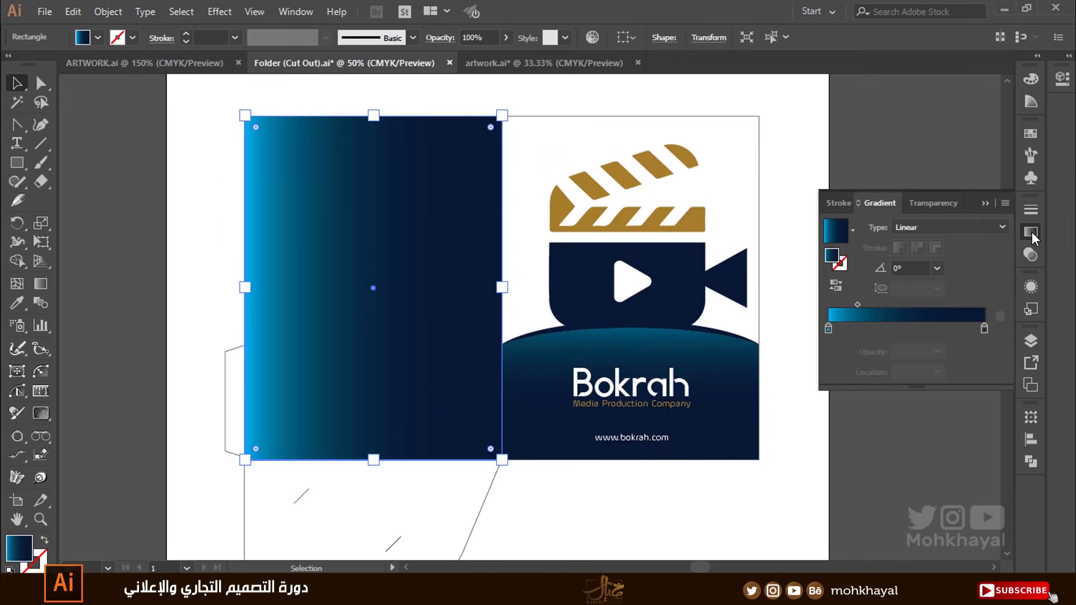
left_click(928, 225)
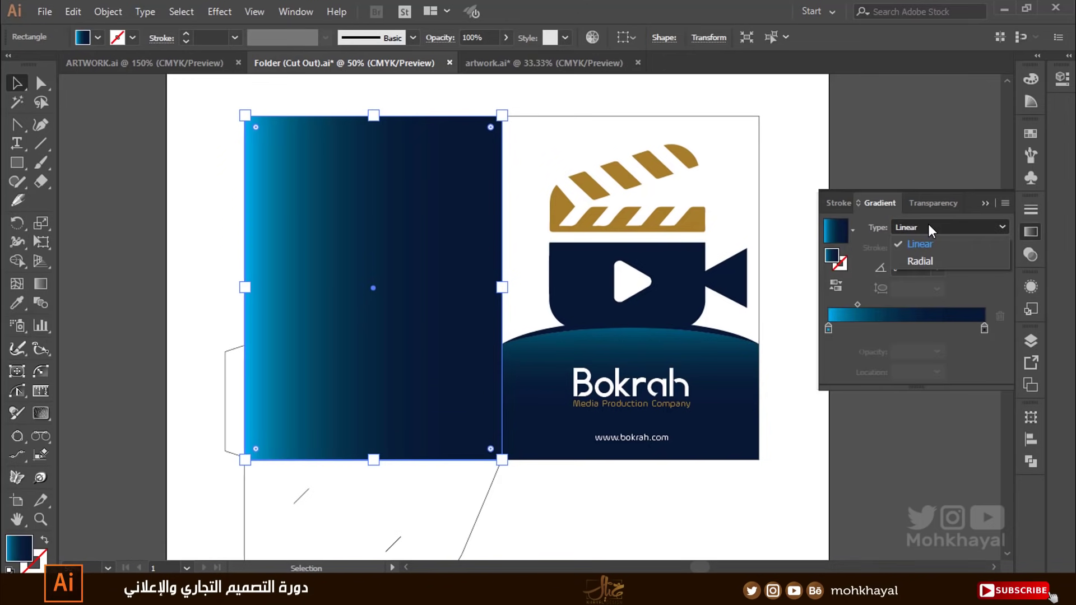
left_click(933, 258)
left_click(115, 249)
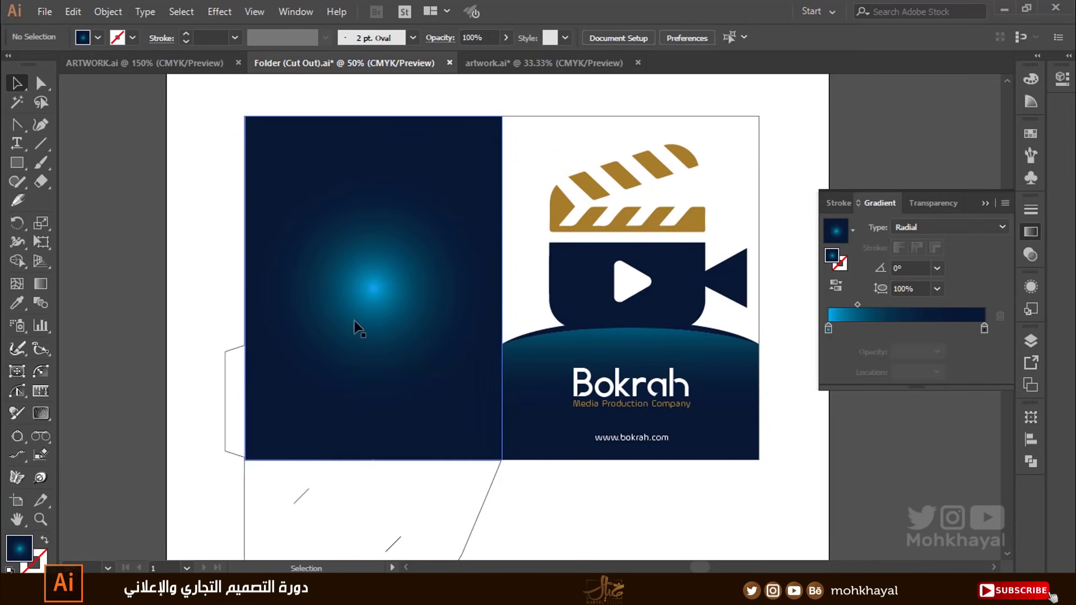
left_click(700, 305)
left_click_drag(695, 313, 581, 315)
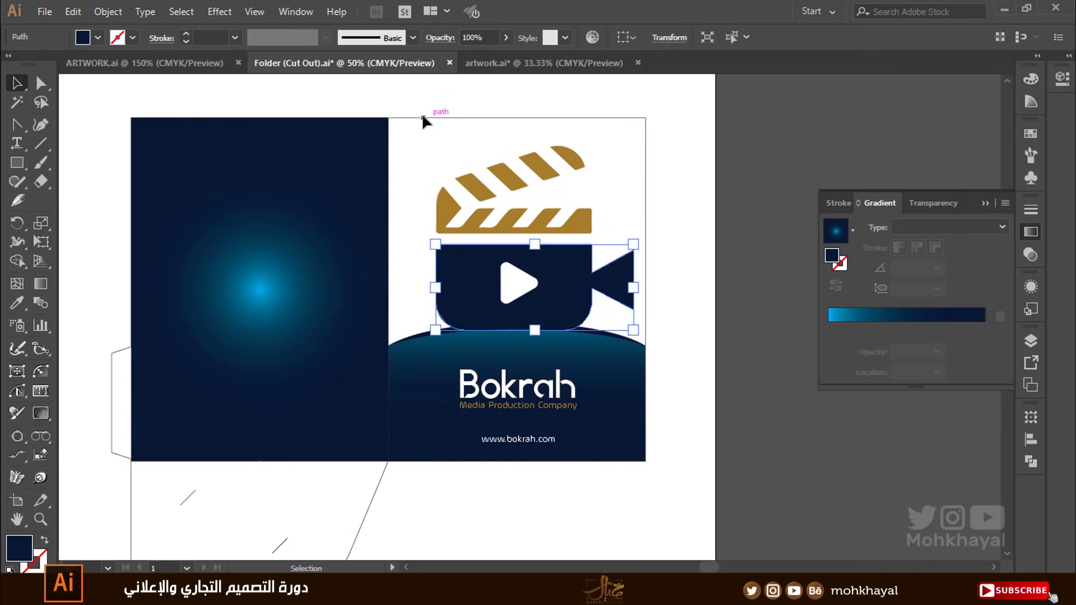
Paste the Bokrah logo from ARTWORK.ai onto the folder's dark left panel.
left_click(671, 273)
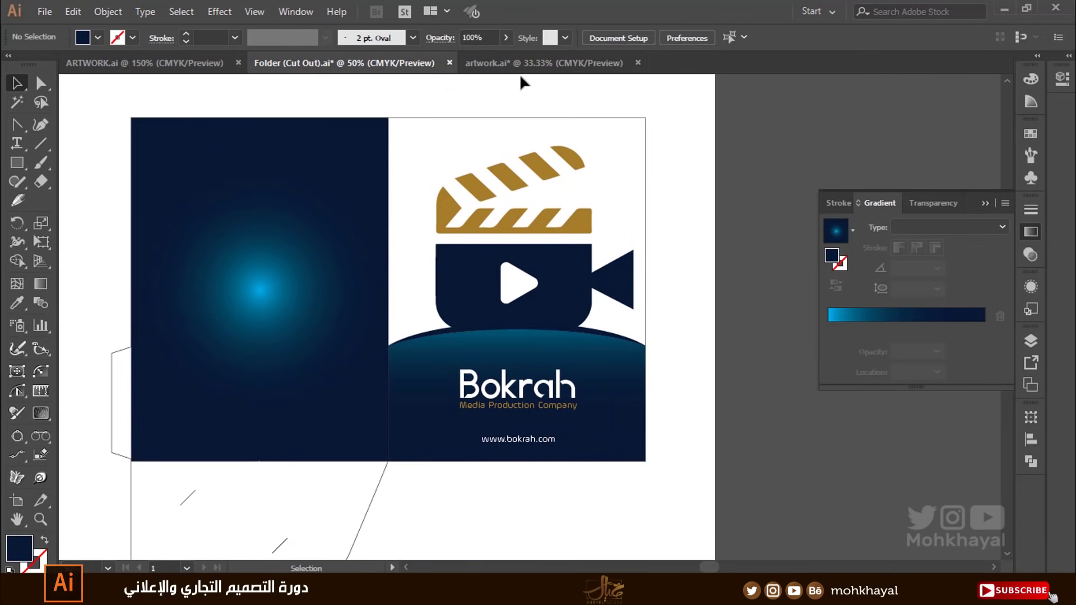
left_click(143, 62)
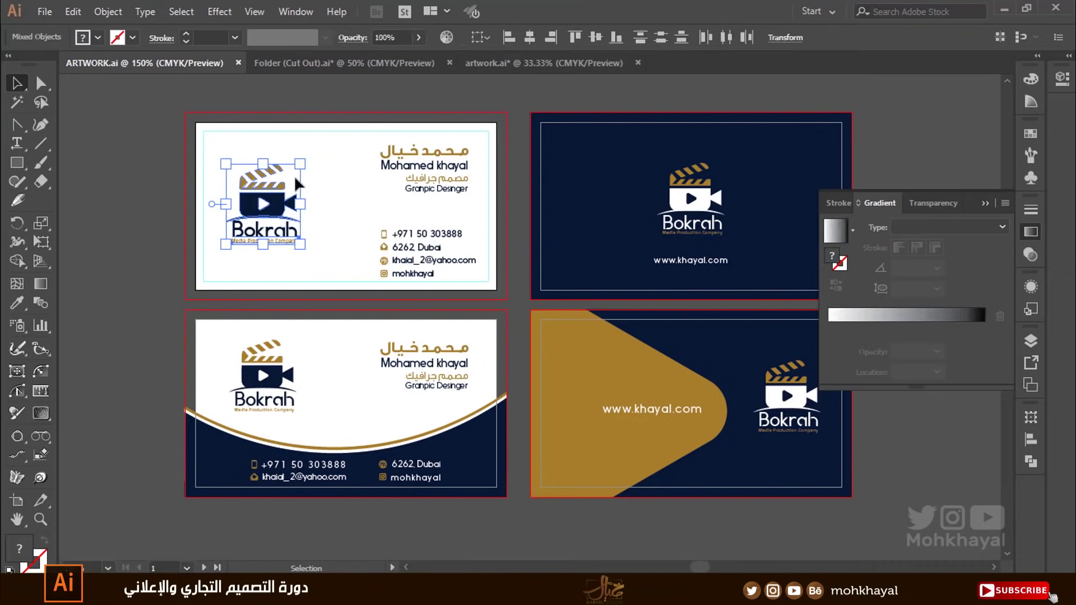
left_click(490, 65)
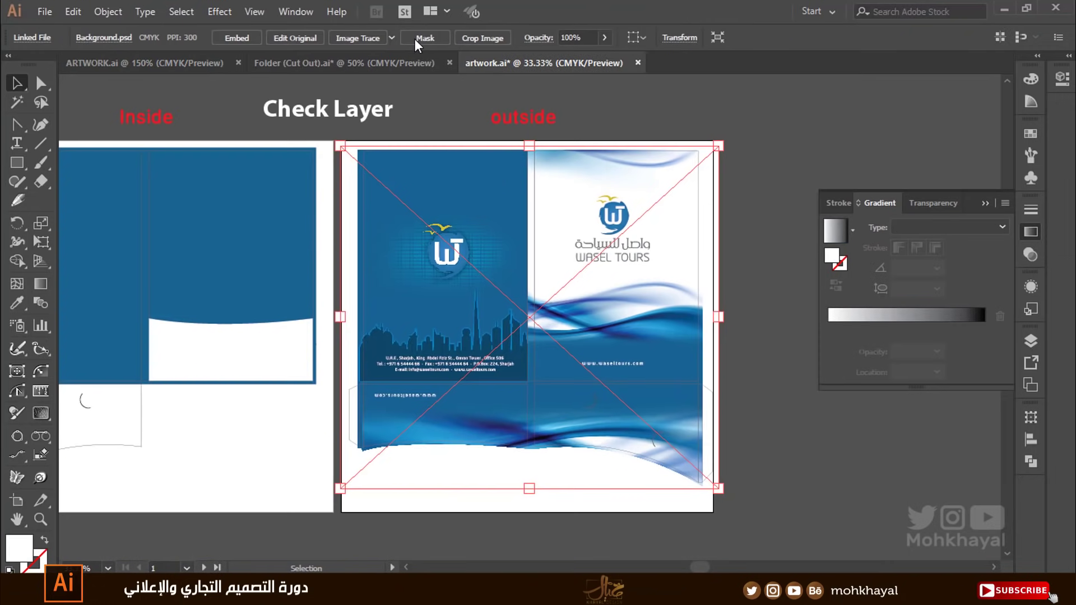
left_click(354, 60)
key("ctrl+v")
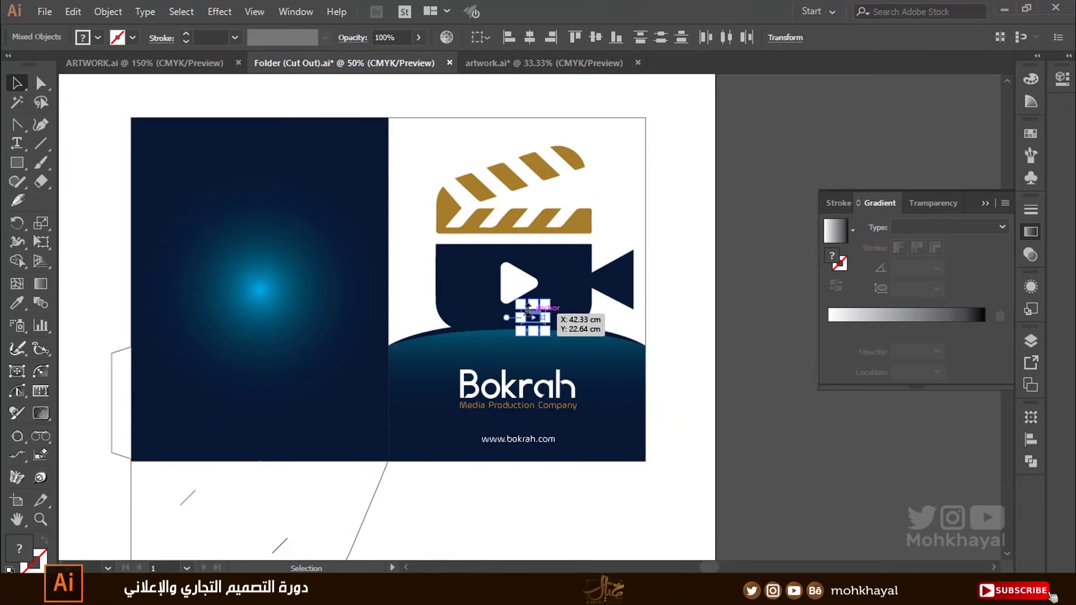
mouse_move(558, 324)
left_mouse_down()
mouse_move(702, 325)
mouse_move(421, 264)
left_mouse_up()
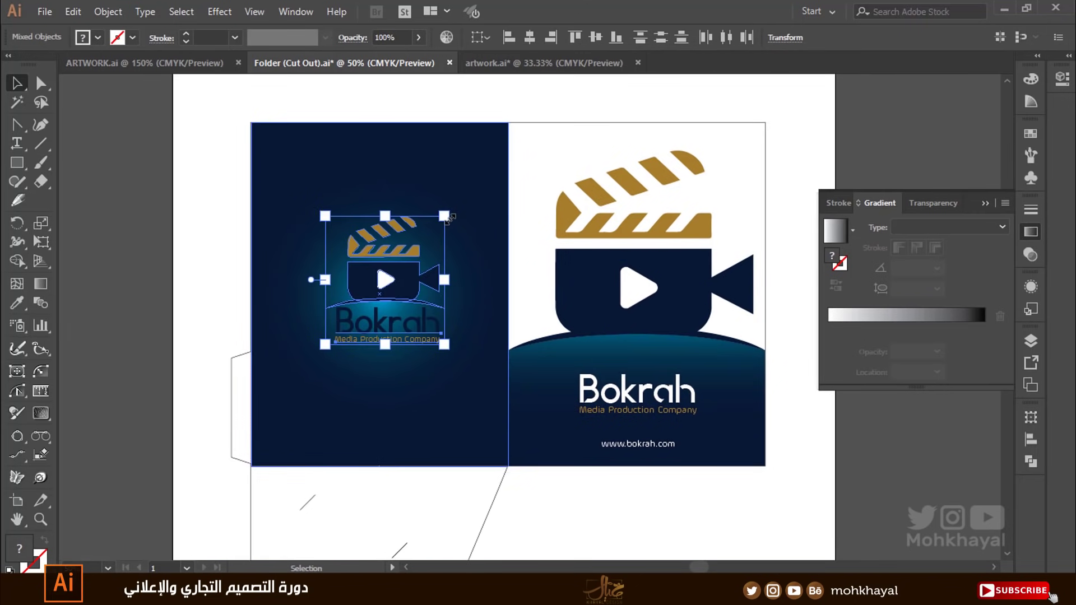
Zoom in on the pasted logo and select its play triangle.
key("z")
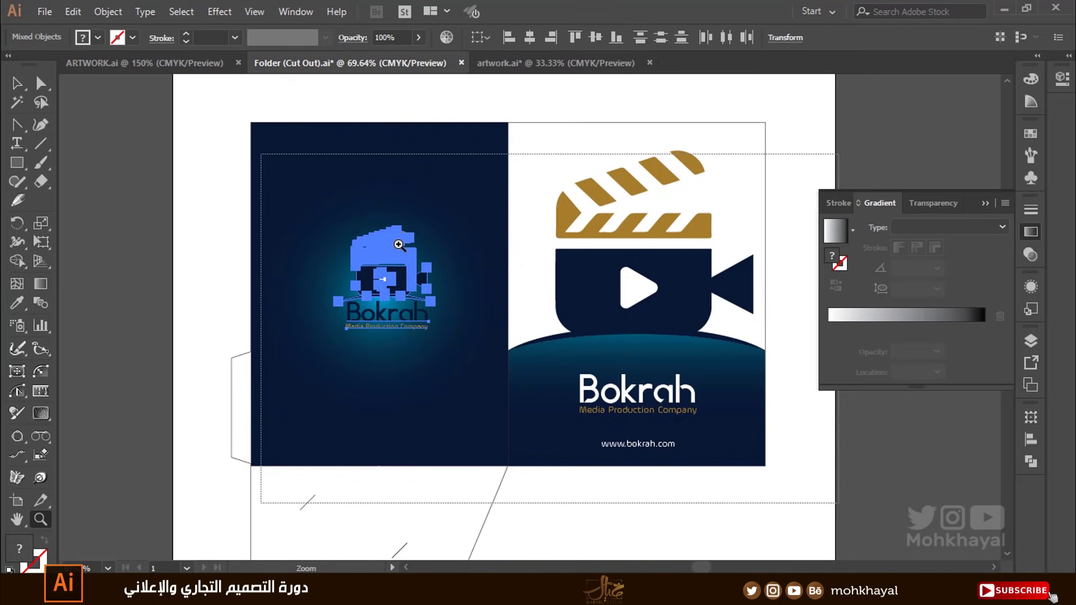
left_click(359, 236)
left_click(123, 233)
key("v")
left_click(456, 274)
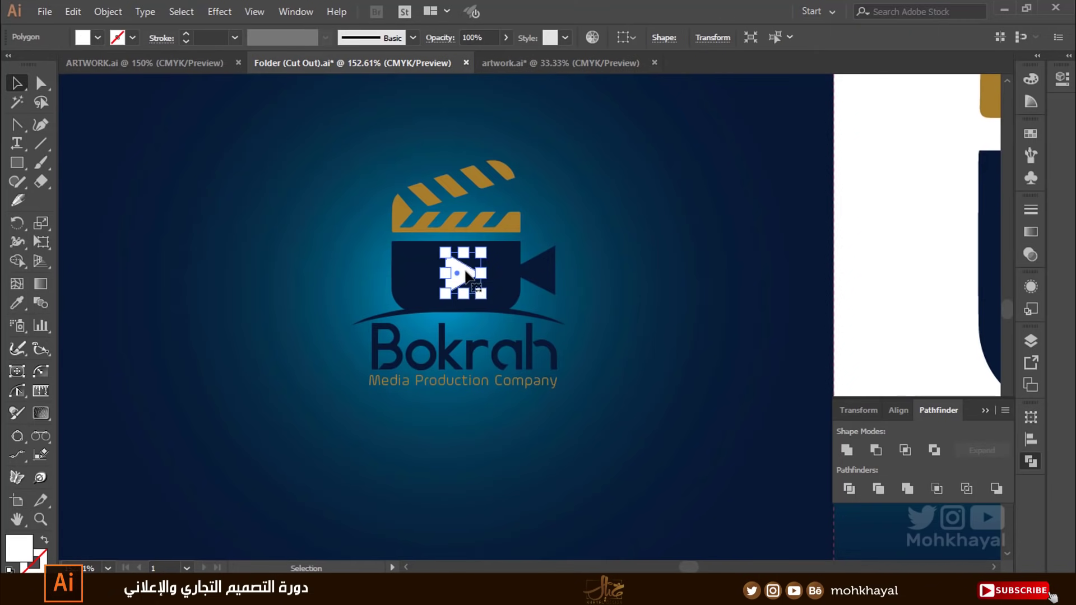
Cut the play triangle out of the small logo's camera body with Minus Front.
left_click(528, 266)
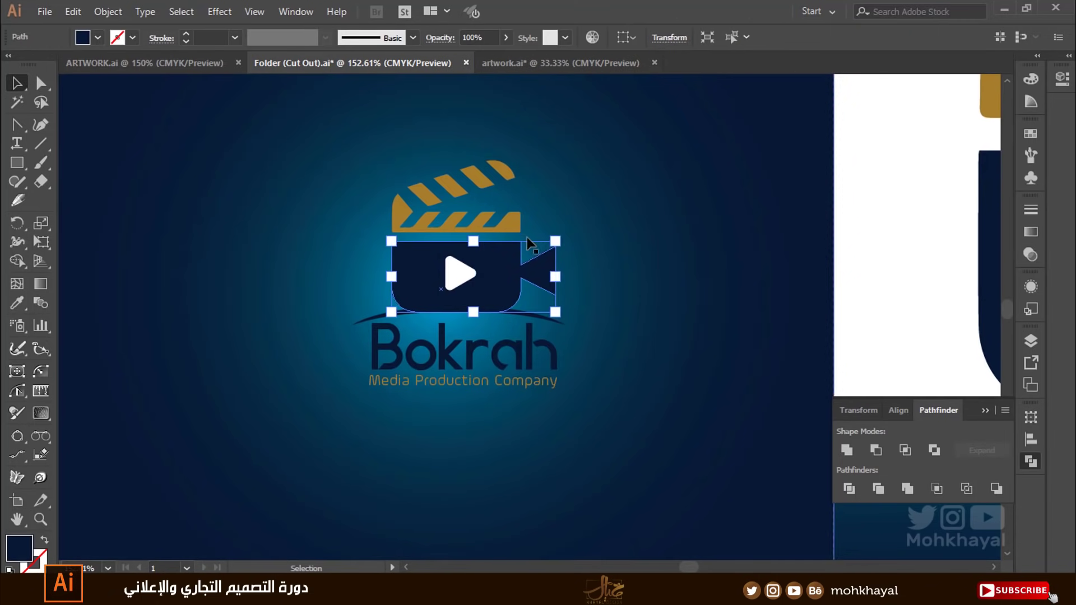
left_click(471, 277)
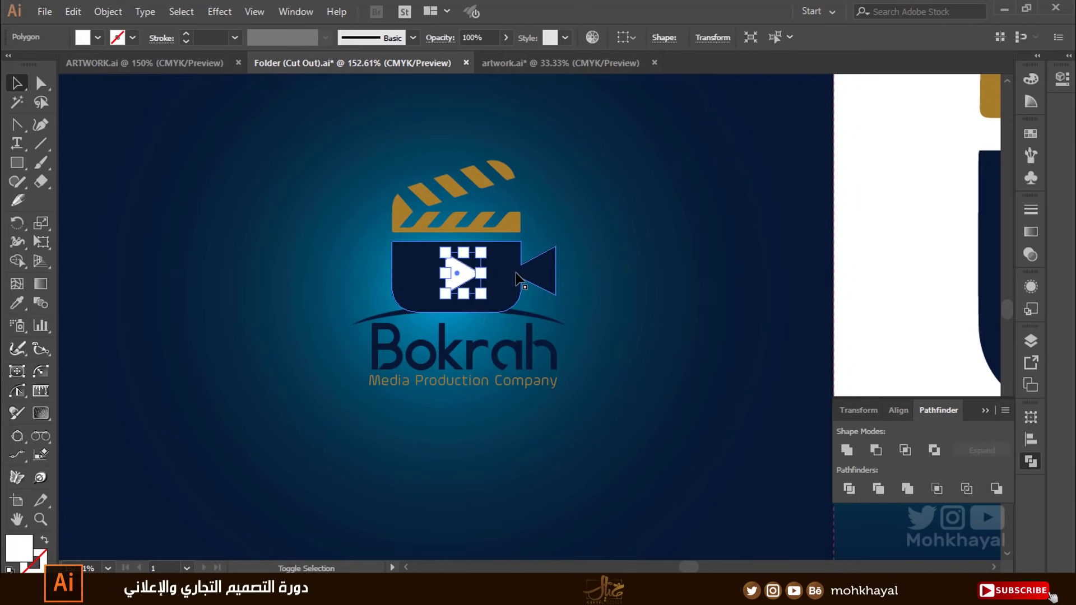
left_click(515, 272, "shift")
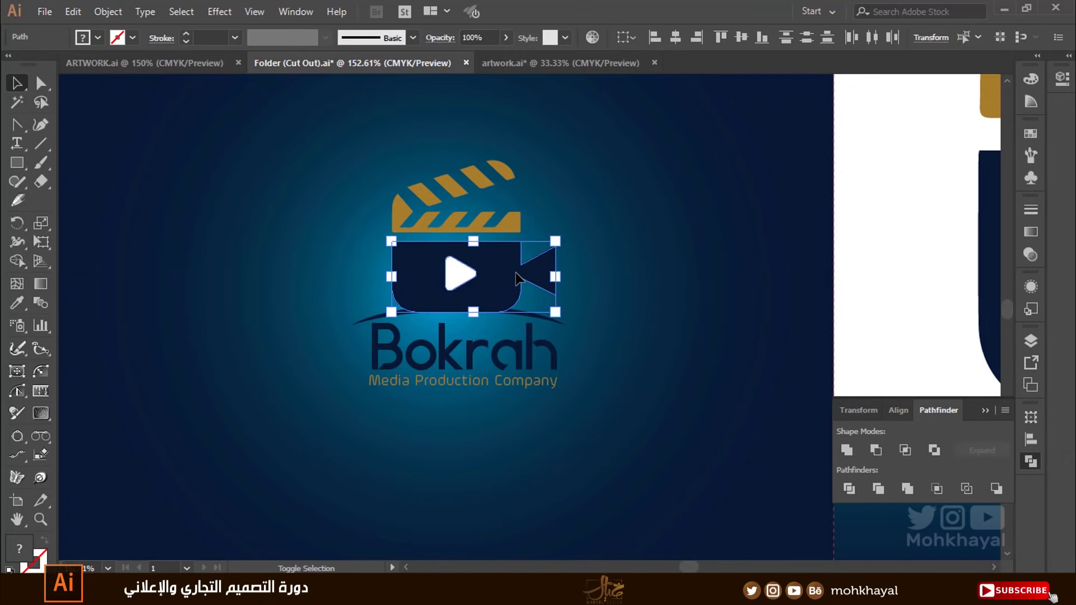
left_click(877, 448)
Select the whole small logo on the panel and scale it up slightly.
left_click(617, 263)
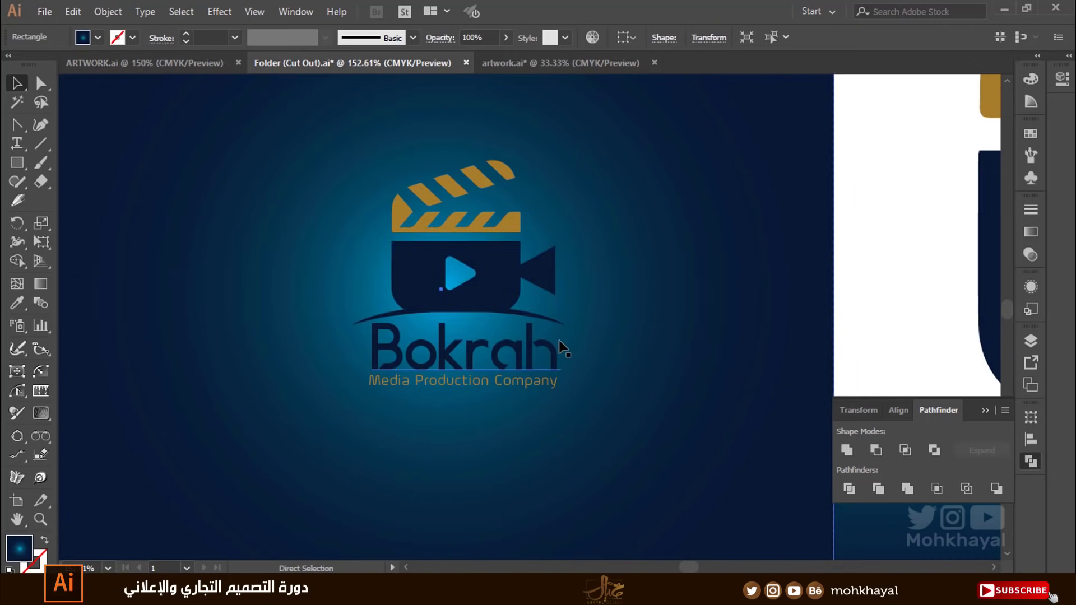
key("ctrl+0")
left_click(266, 228)
left_click_drag(260, 155, 625, 372)
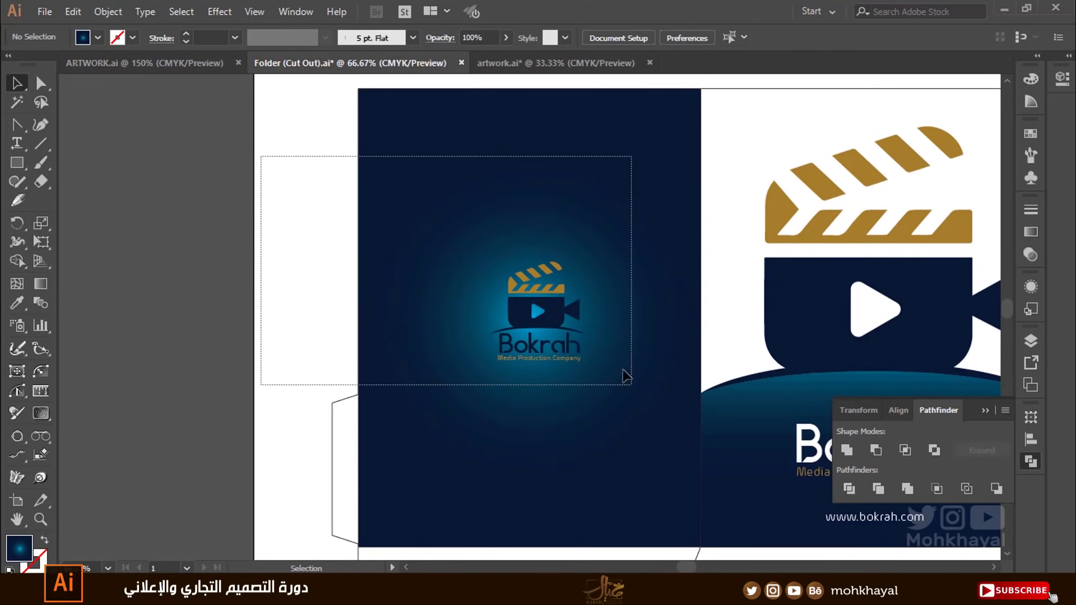
left_click_drag(306, 215, 384, 269)
key("a")
key("v")
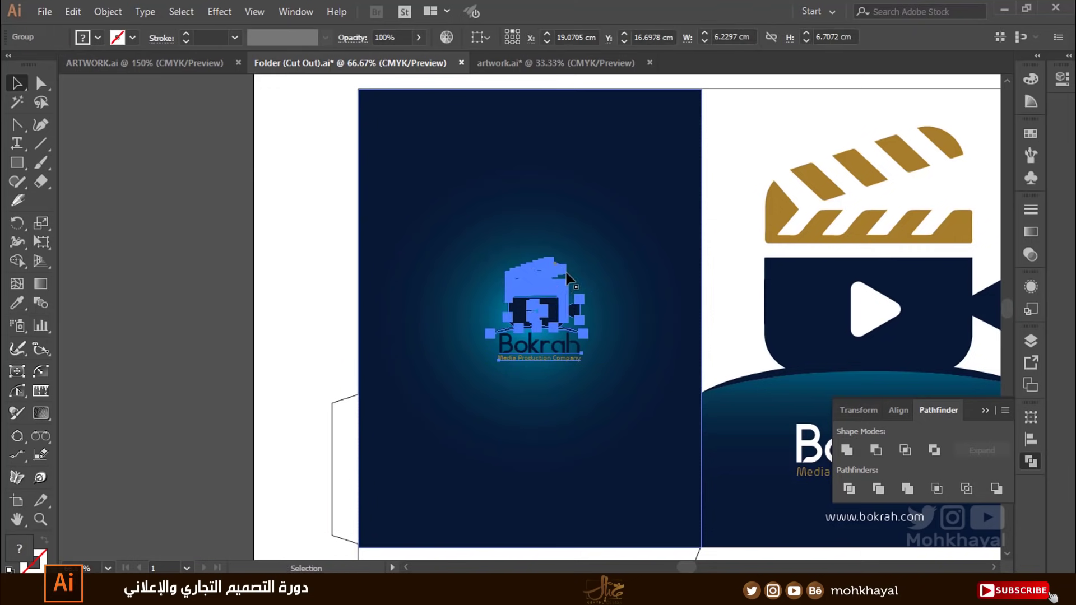
left_click_drag(586, 258, 589, 251)
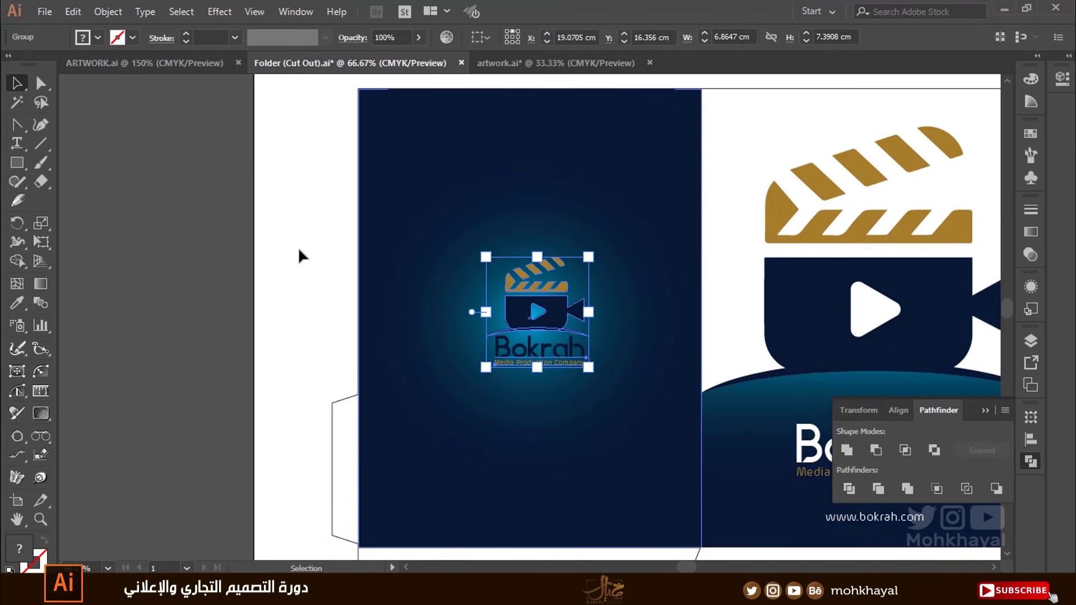
left_click(299, 250)
left_click_drag(298, 248, 271, 248)
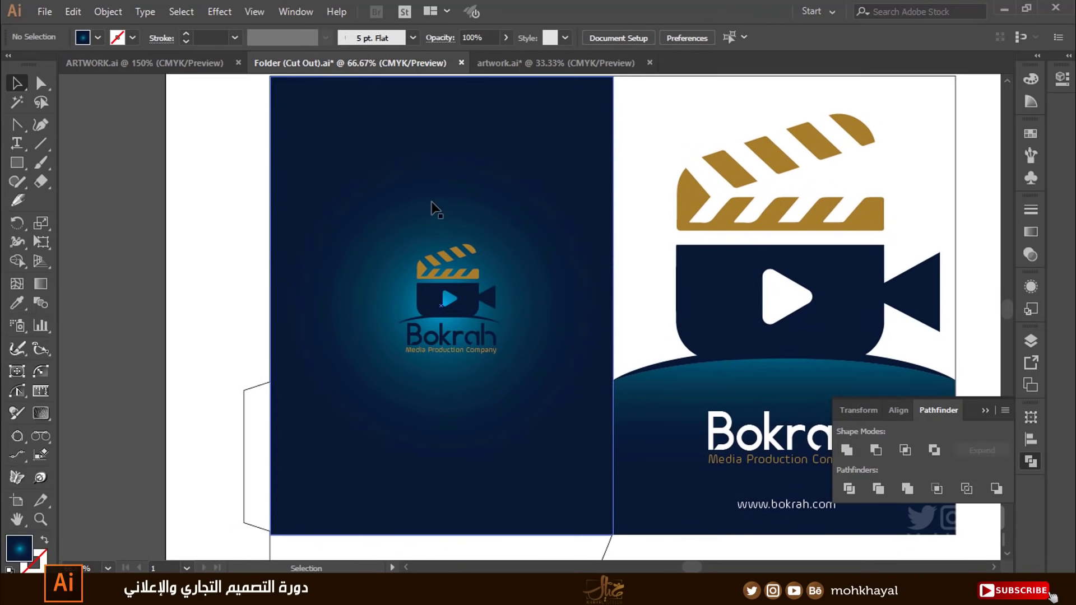
Draw a new rectangle beside the folder and give it a plain white fill.
left_click(935, 369)
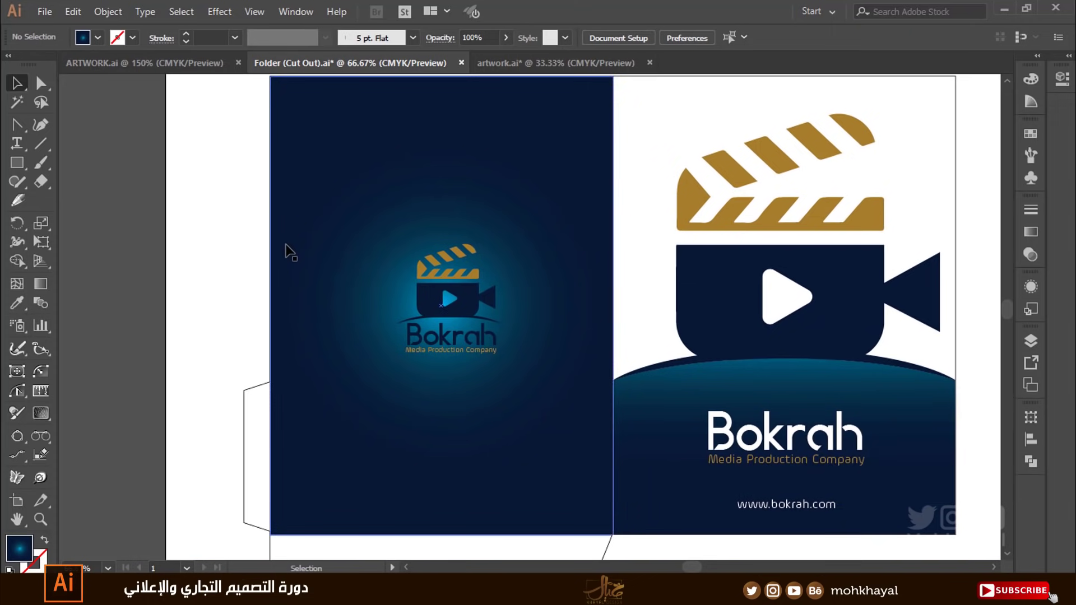
mouse_move(18, 166)
left_mouse_down()
mouse_move(84, 163)
mouse_move(299, 325)
mouse_move(310, 346)
left_mouse_up()
key("v")
left_click_drag(414, 275, 217, 275)
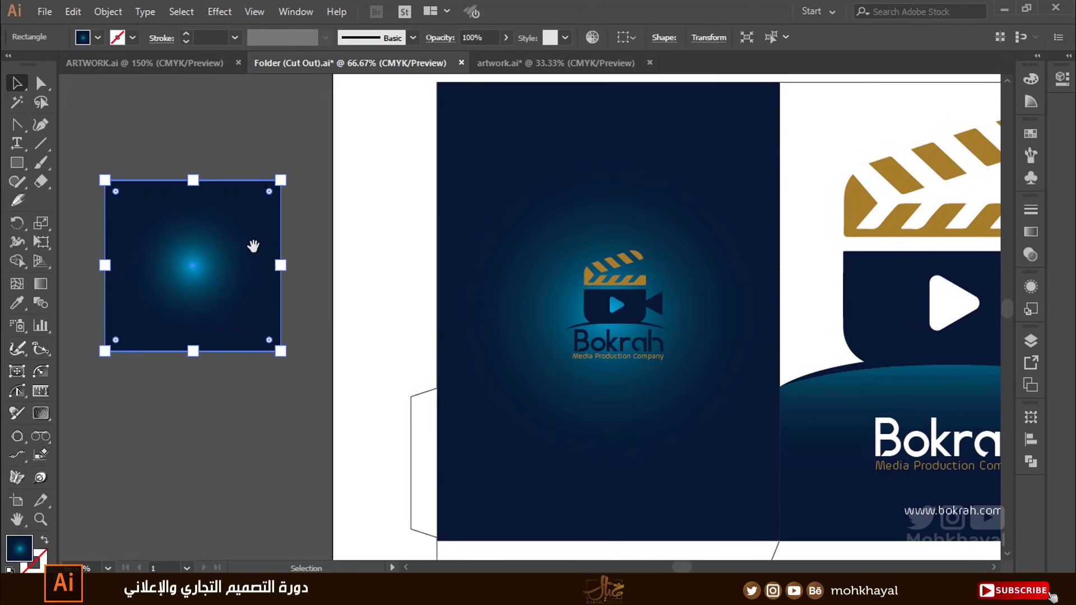
scroll(241, 185, "left", 1)
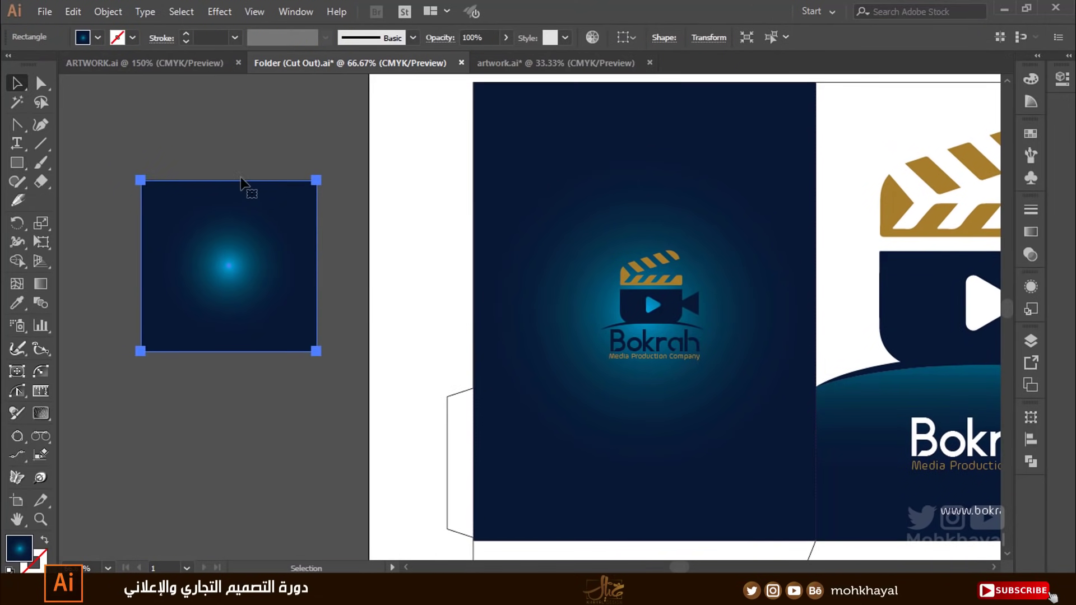
left_click(17, 304)
left_click(401, 164)
key("v")
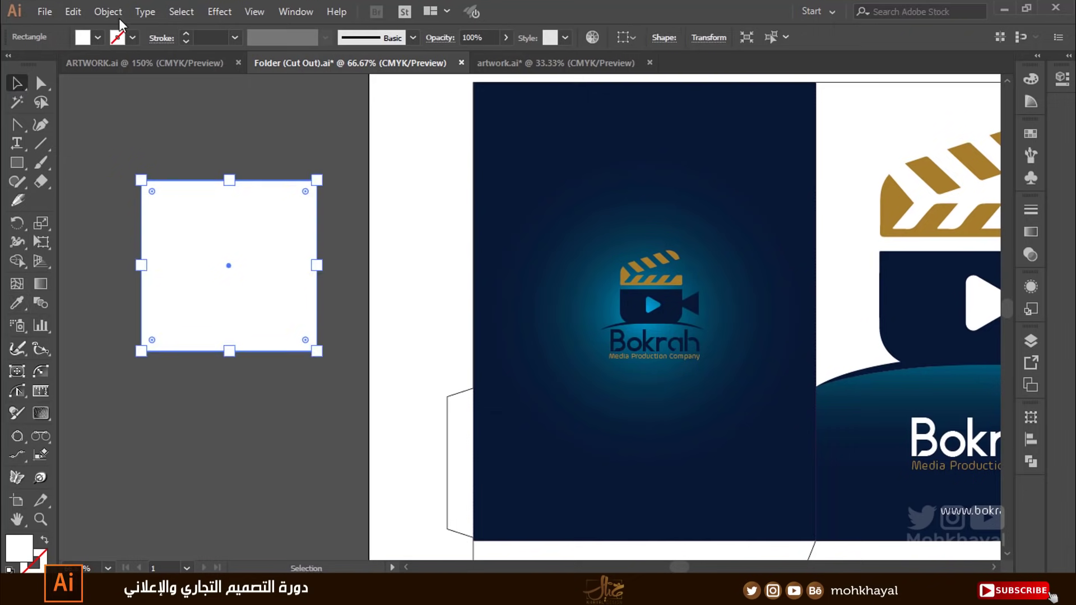
Split the white square into 16 rows by 22 columns with 0.2 cm gutters.
left_click(108, 11)
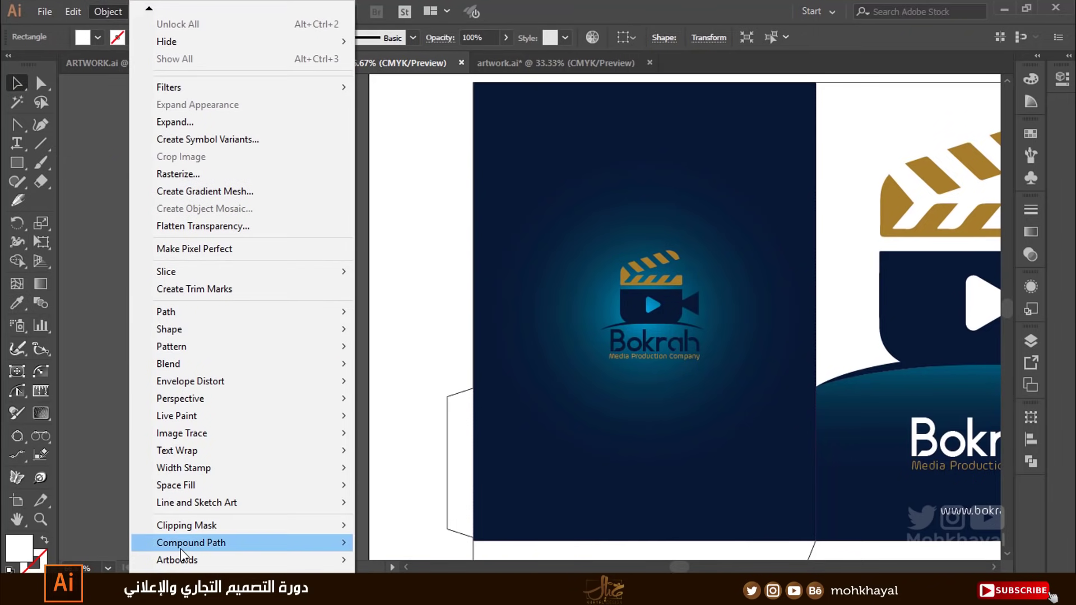
mouse_move(244, 311)
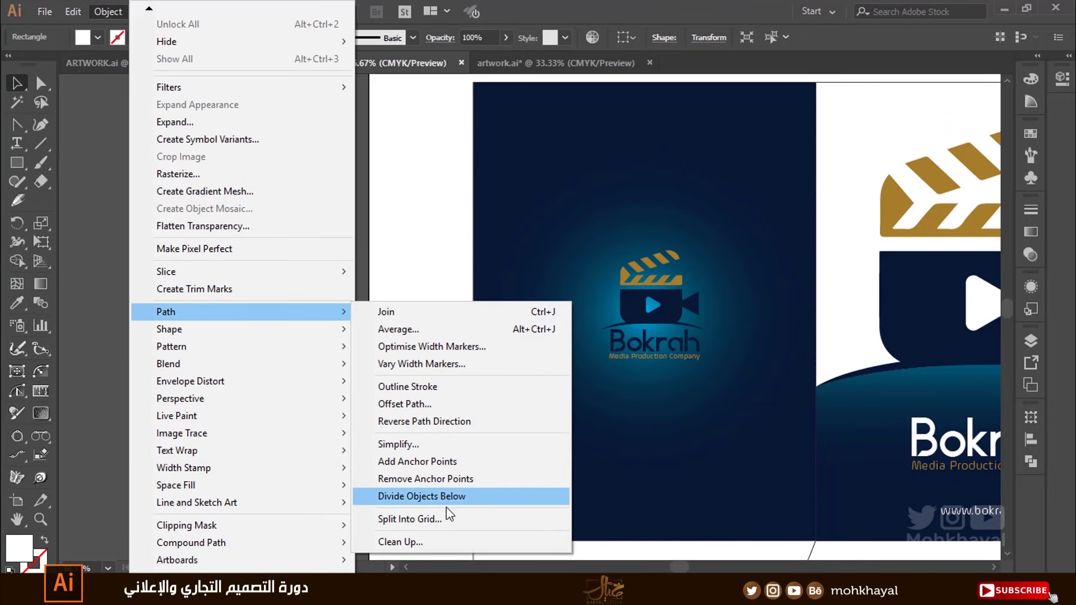
left_click(446, 518)
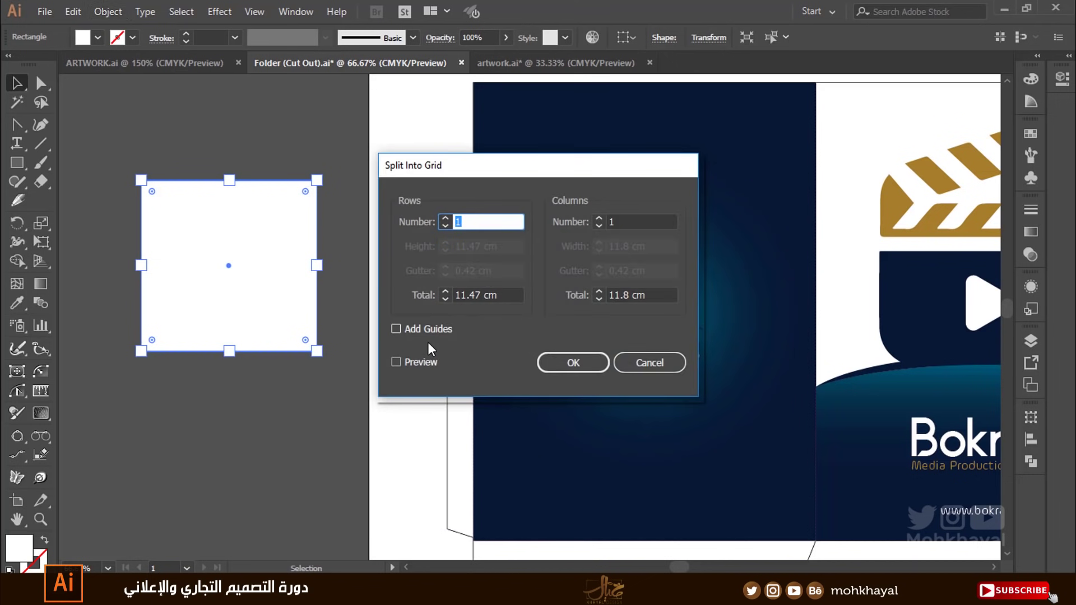
left_click(419, 363)
double_click(480, 220)
left_click(446, 219)
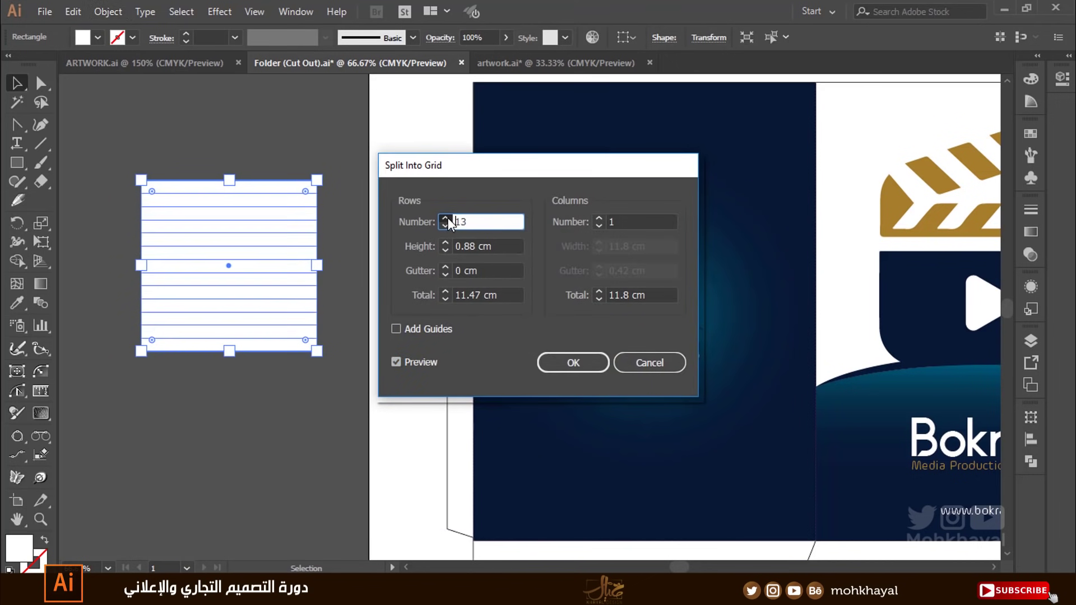
left_click(598, 218)
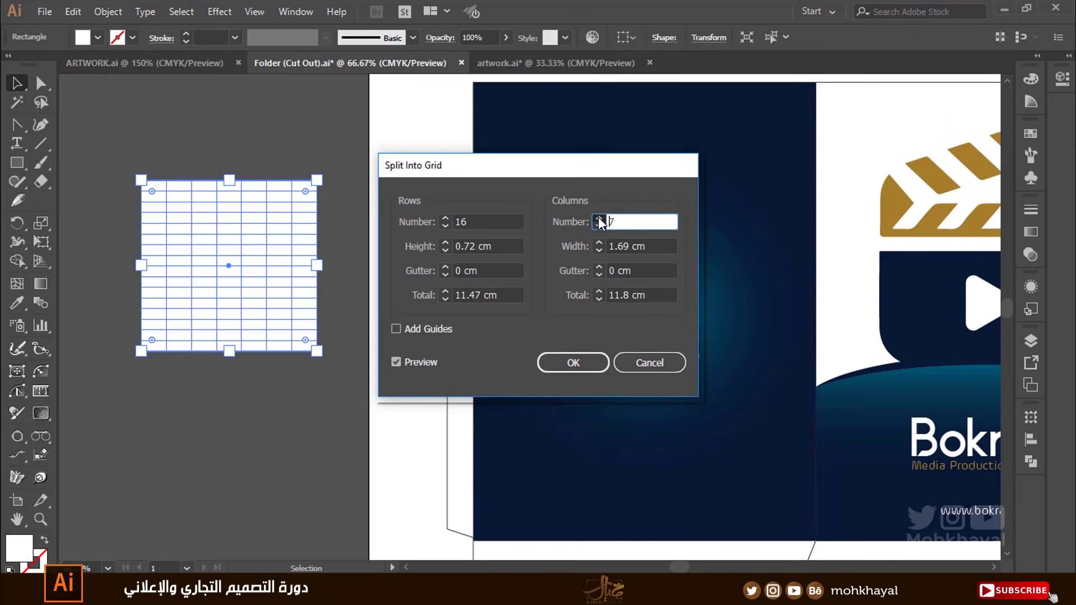
left_click(599, 218)
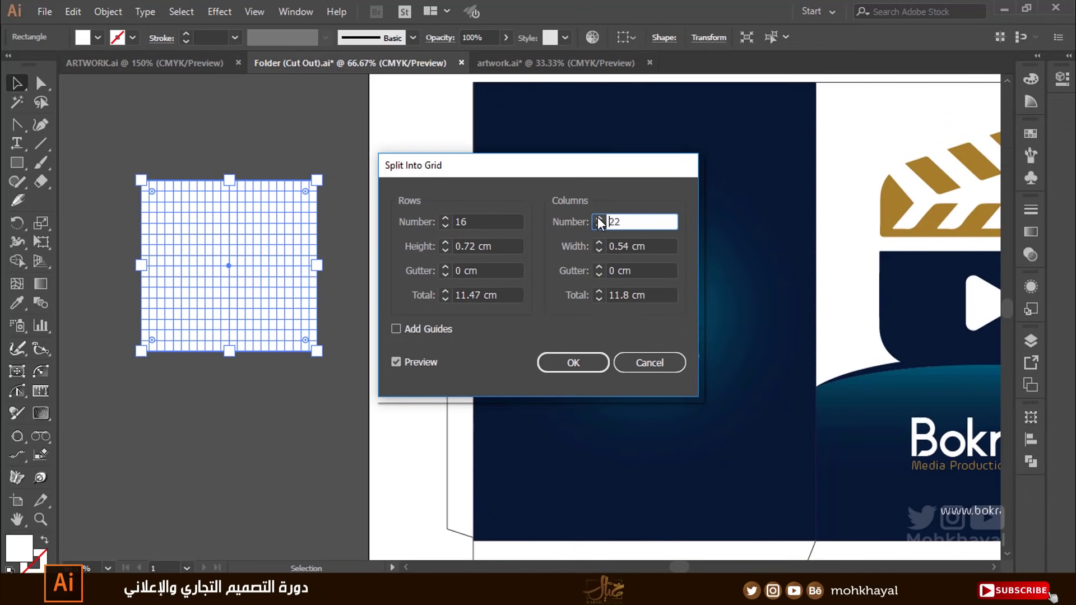
left_click(599, 267)
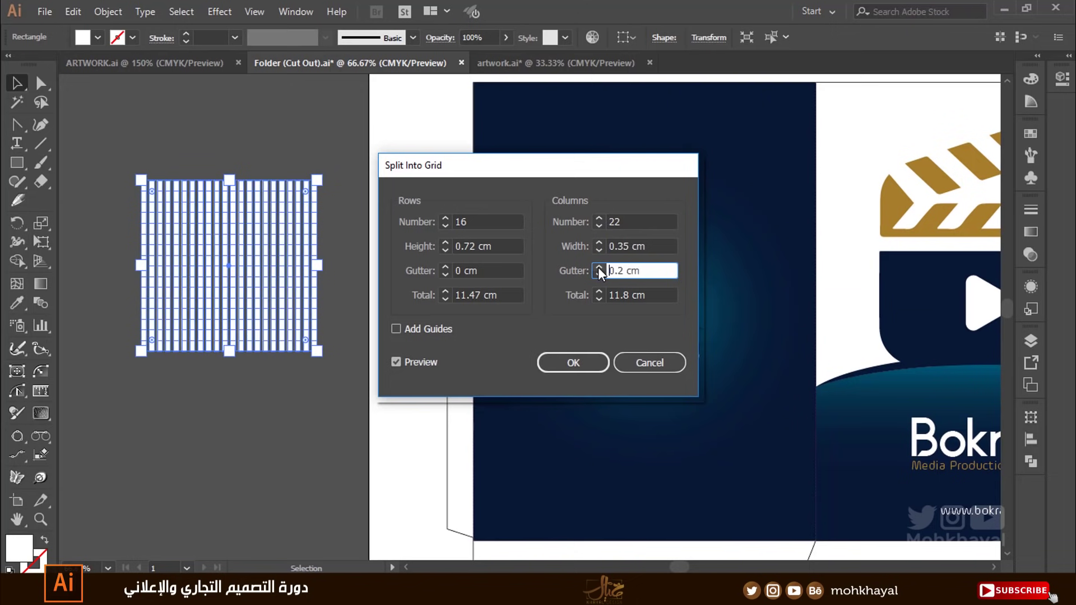
left_click(445, 267)
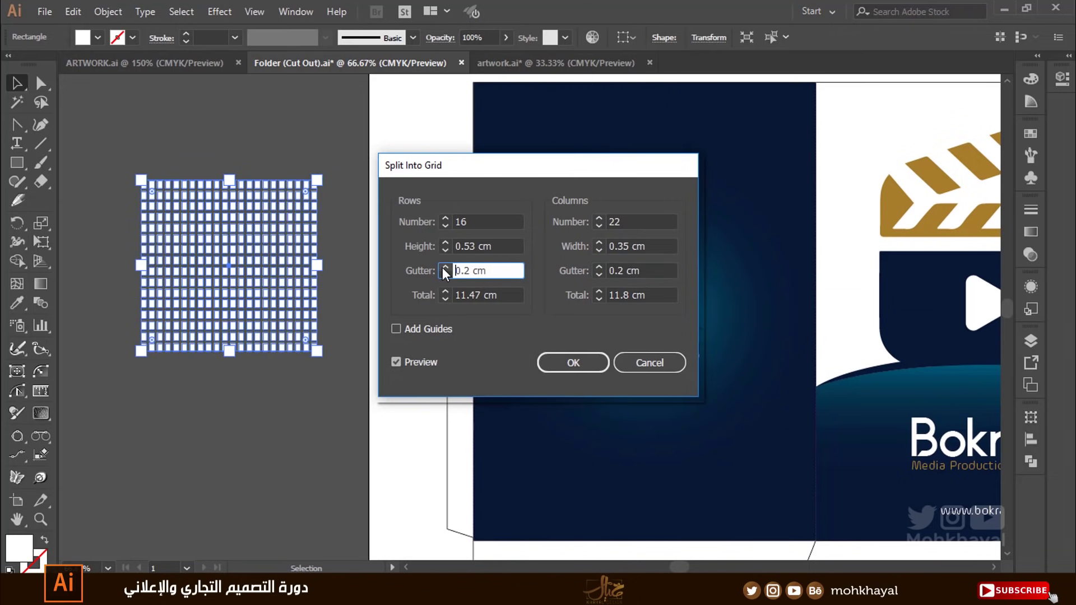
left_click(444, 267)
left_click(573, 365)
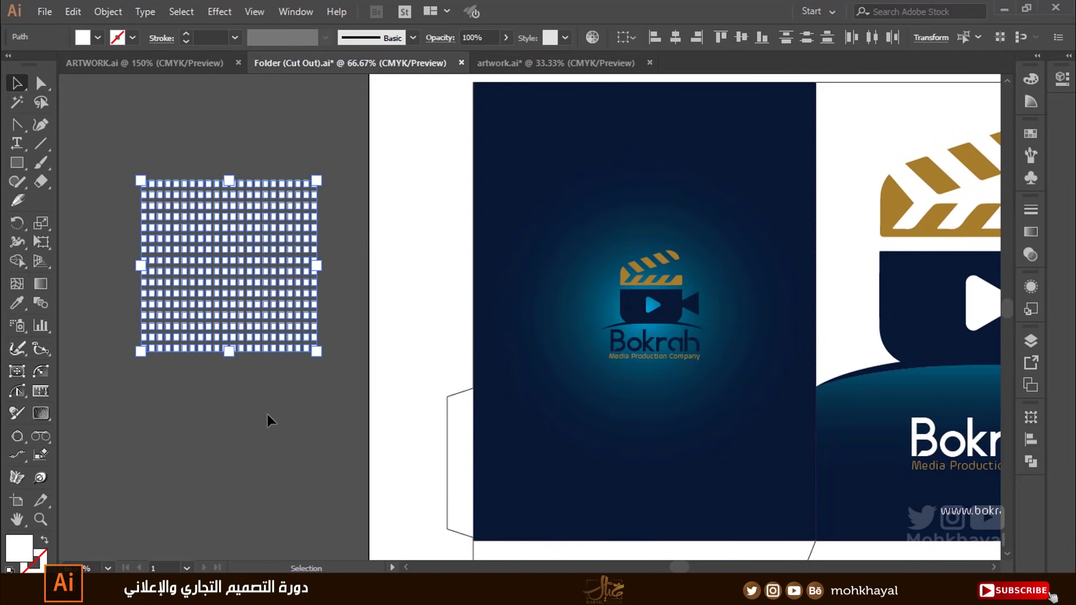
Group the grid squares, then move and enlarge the grid over the navy panel's logo.
left_click(269, 416)
left_click_drag(178, 379, 119, 415)
key("ctrl+g")
mouse_move(274, 291)
left_mouse_down()
mouse_move(689, 307)
mouse_move(705, 336)
left_mouse_up()
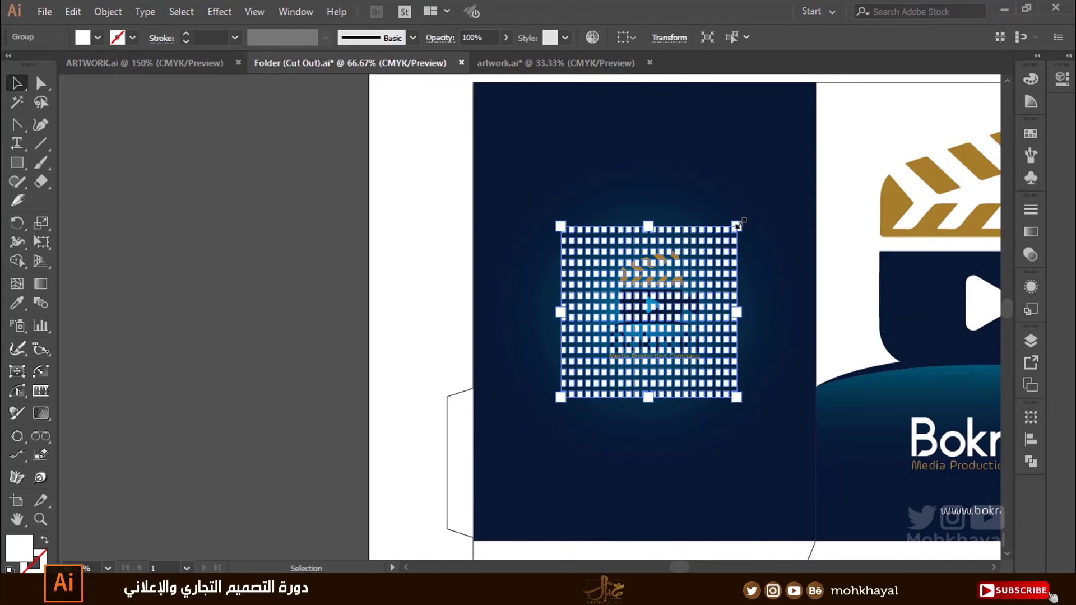
left_click_drag(737, 224, 747, 216)
left_click_drag(658, 298, 461, 312)
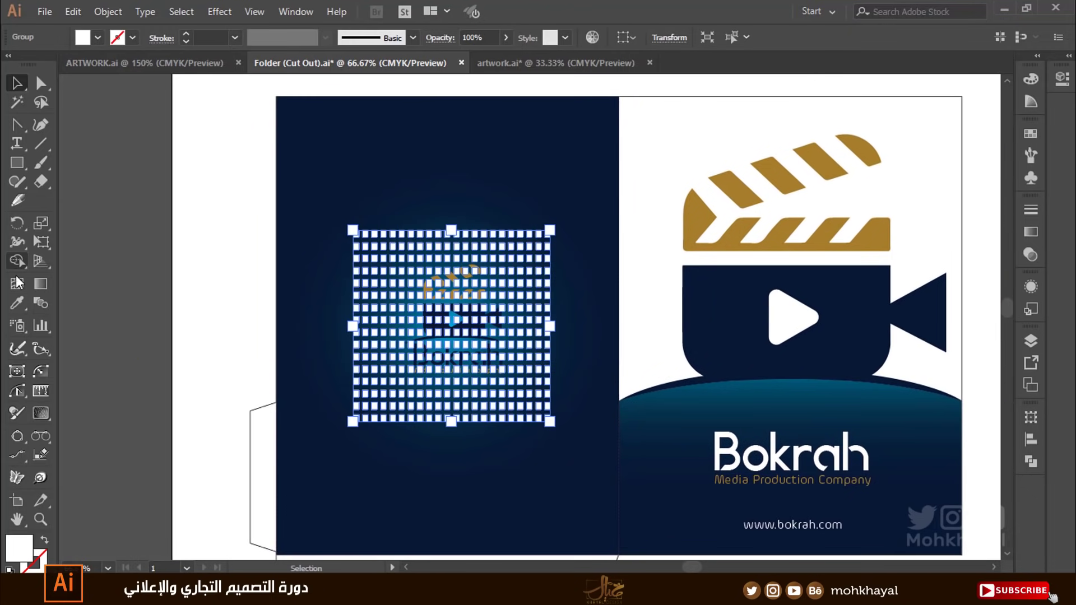
Undo an unwanted eyedropper fill on the grid and zoom in on the logo.
left_click(17, 303)
left_click(385, 201)
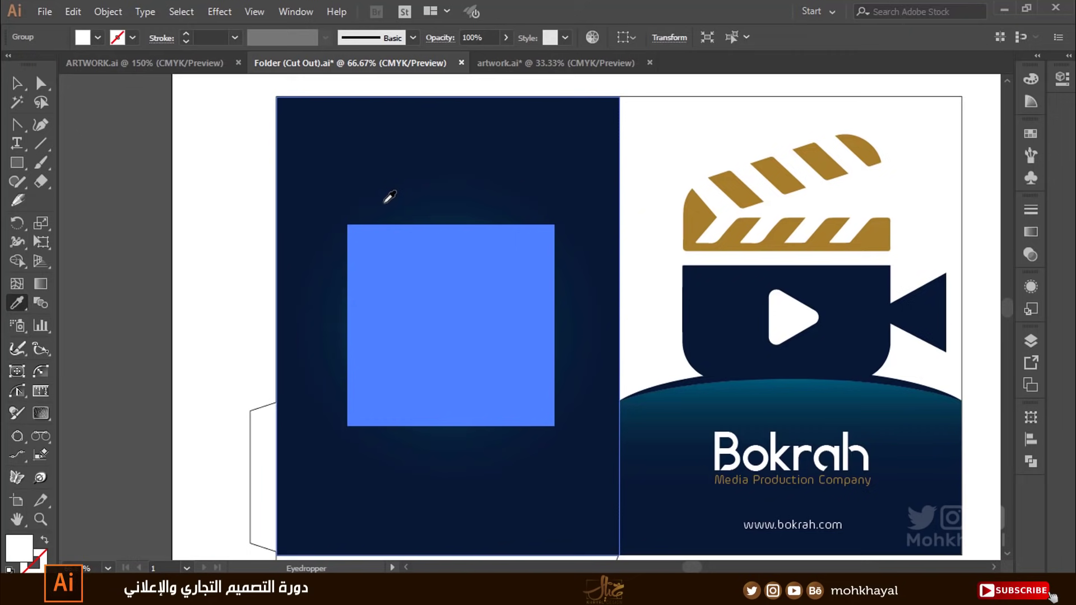
key("ctrl+z")
key("v")
left_click(195, 320)
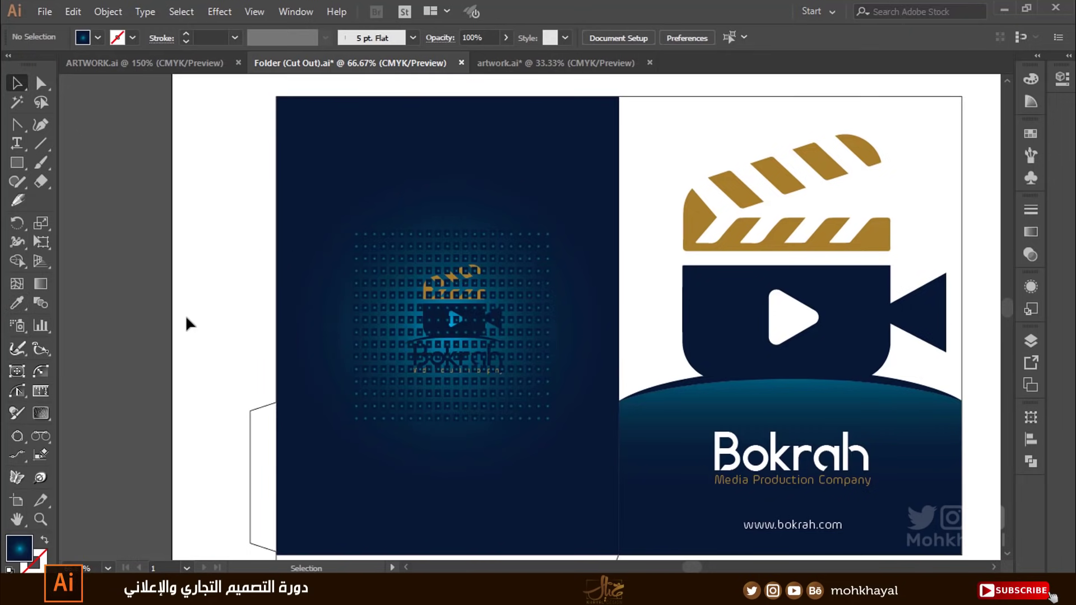
key("z")
left_click_drag(257, 188, 709, 441)
key("v")
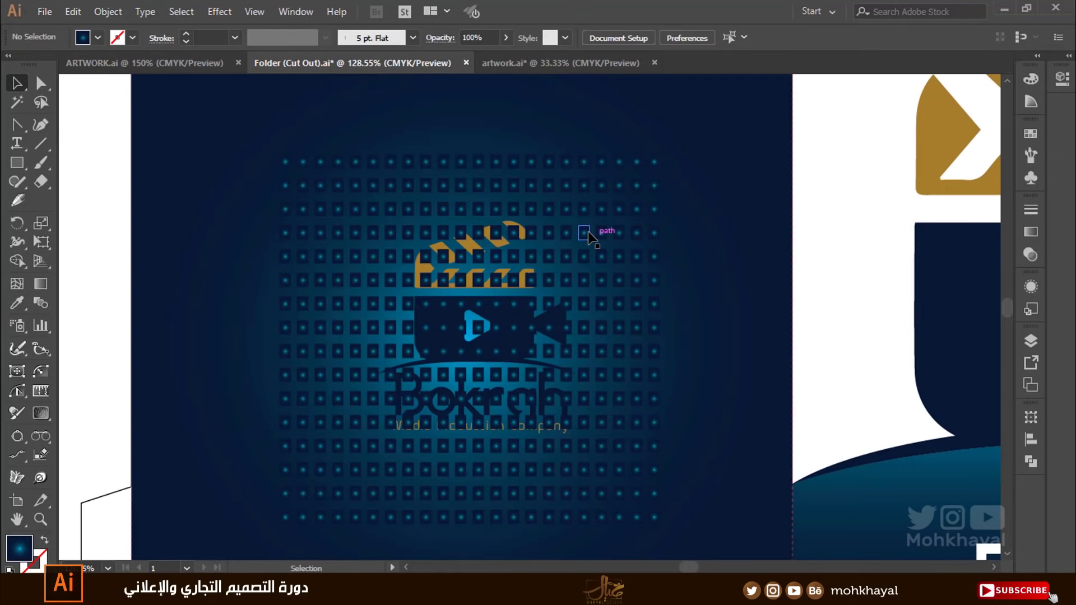
left_click(587, 231)
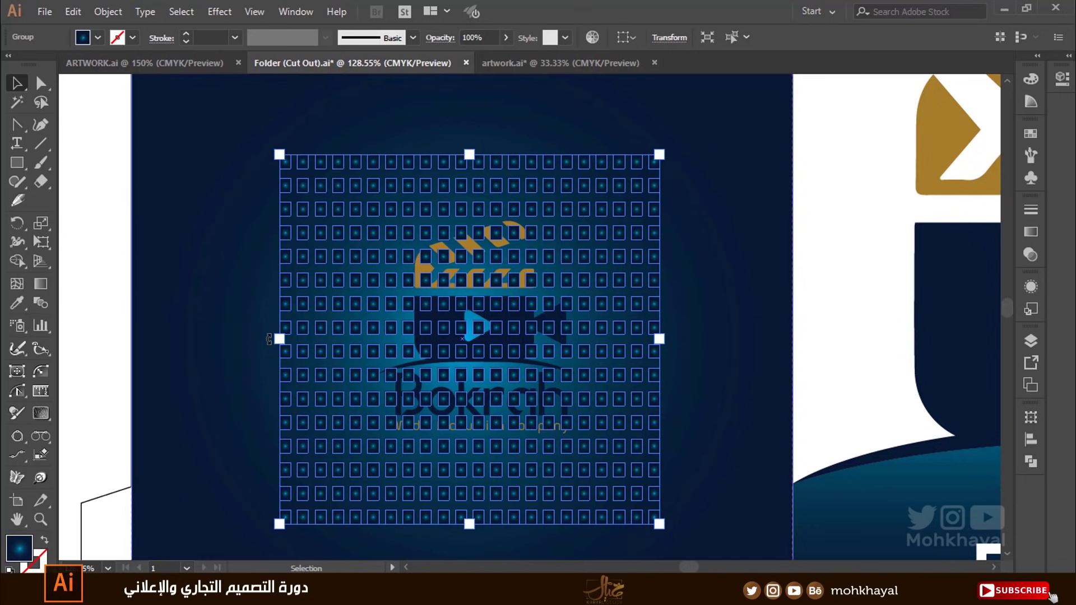
Combine the grid group into a single compound path.
left_click(1031, 460)
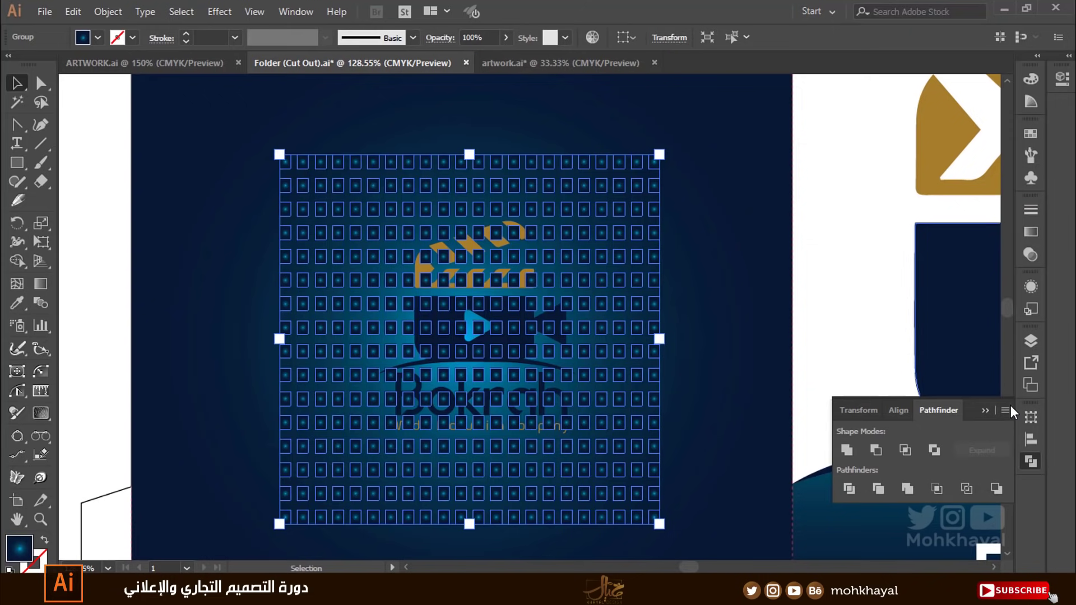
left_click(985, 411)
left_click(107, 11)
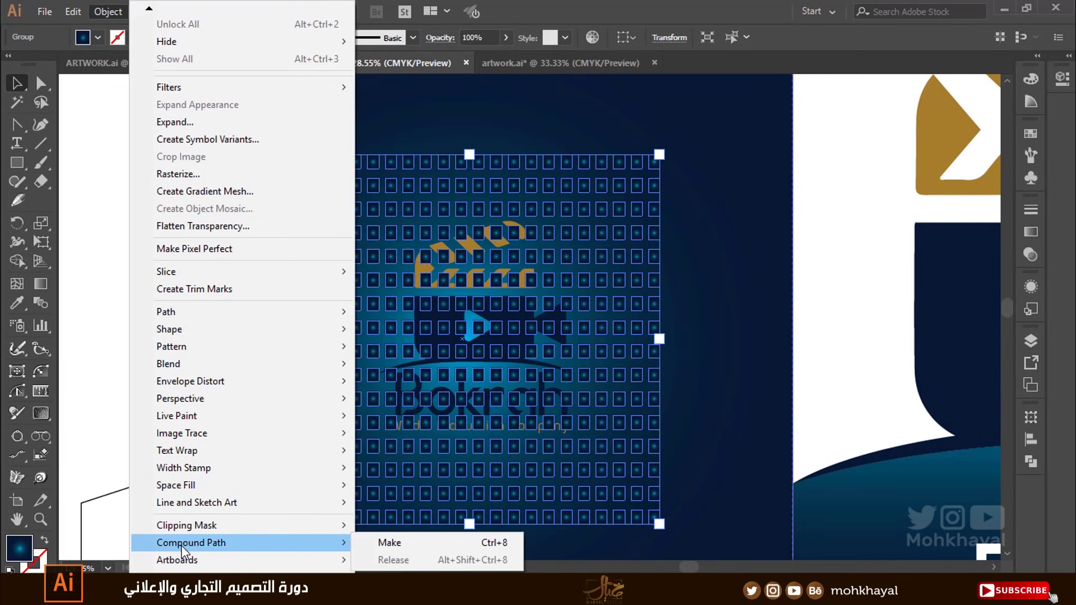
mouse_move(190, 543)
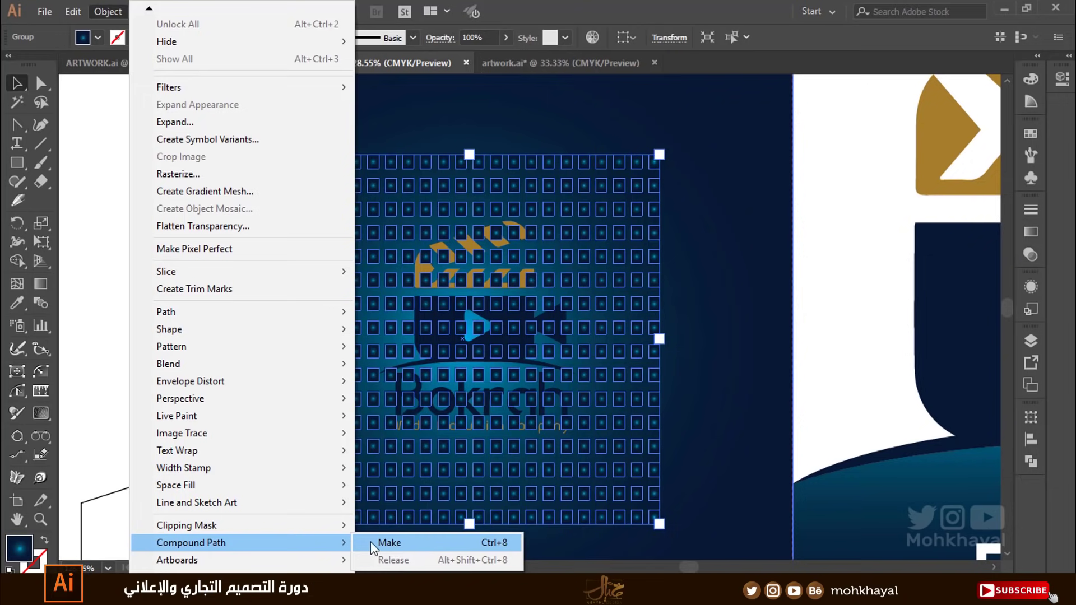
left_click(417, 544)
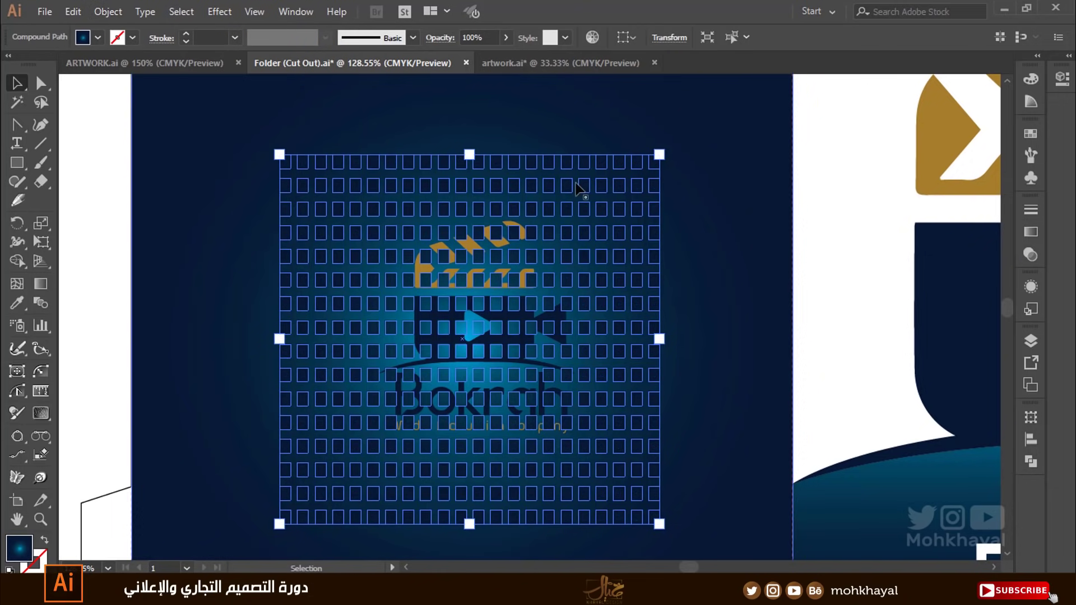
left_click(121, 191)
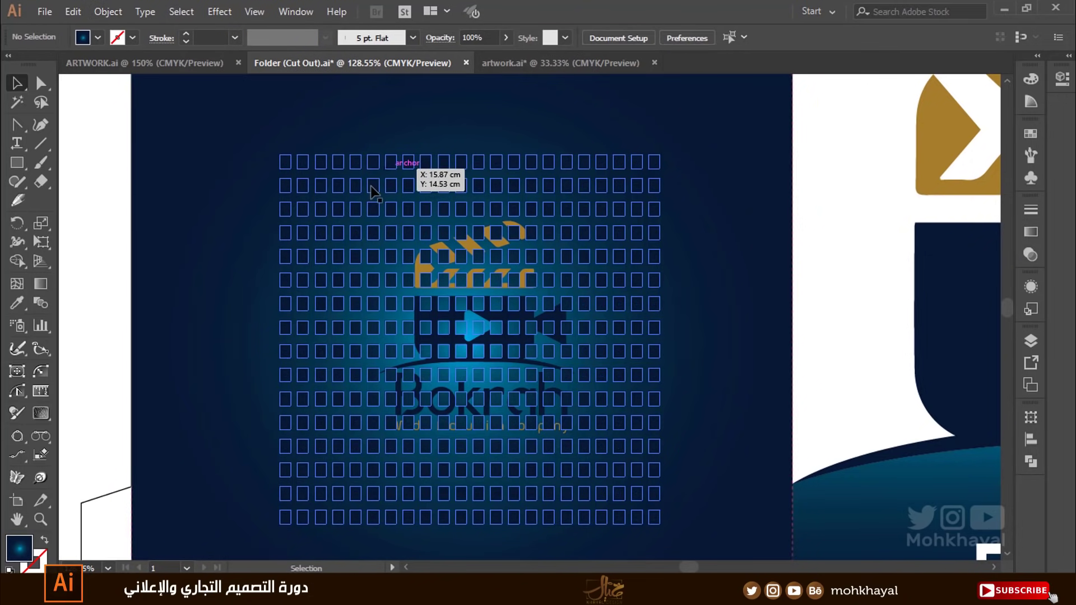
left_click(317, 184)
Eyedrop the dark background gradient onto the grid compound path.
left_click(17, 302)
left_click(393, 123)
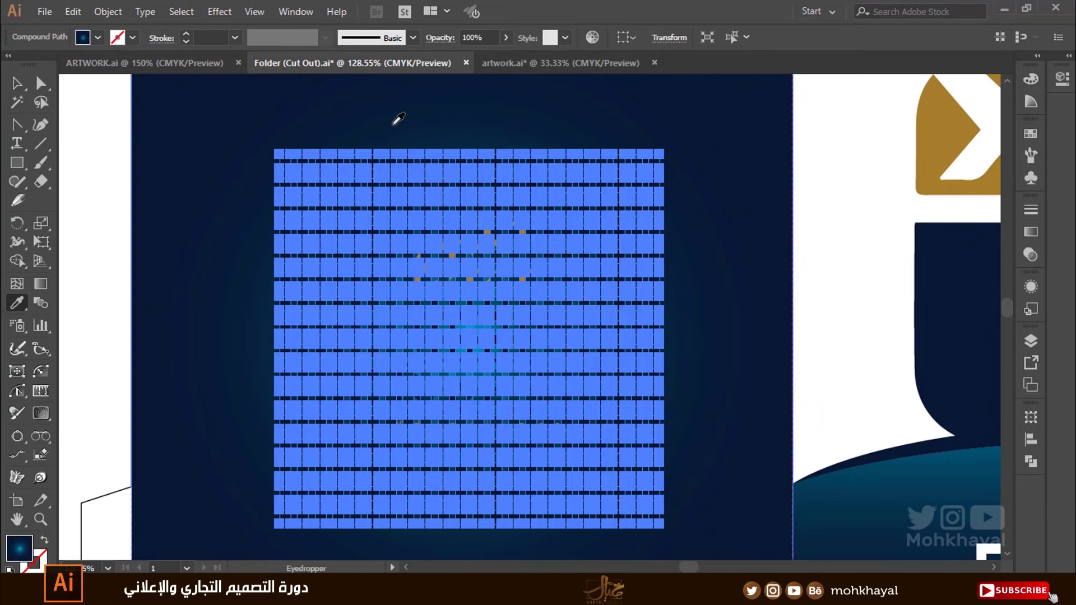
left_click(258, 240)
key("v")
left_click(106, 305)
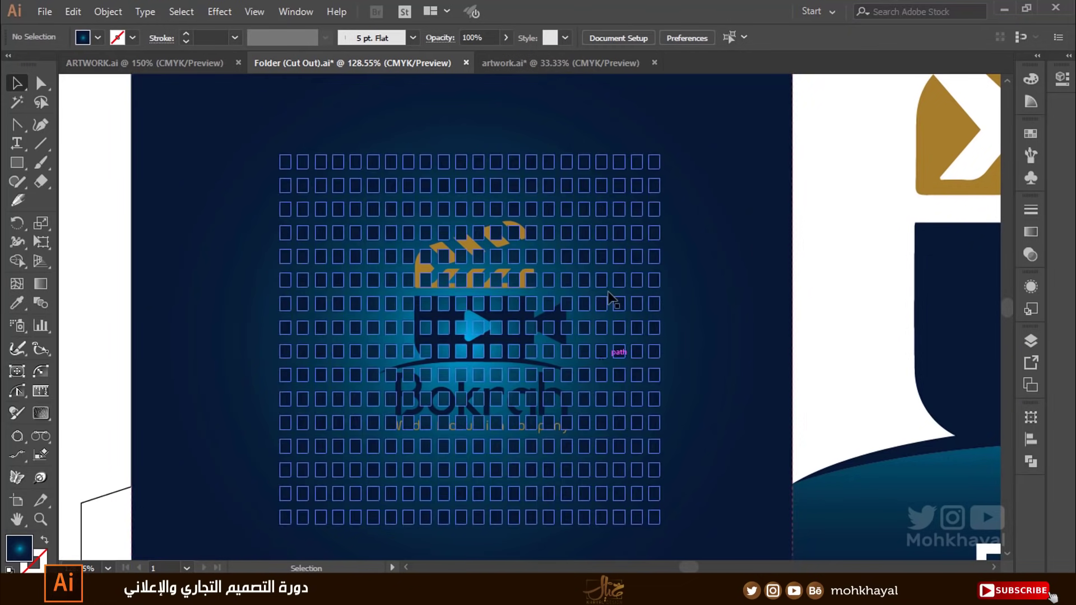
left_click(627, 380)
key("a")
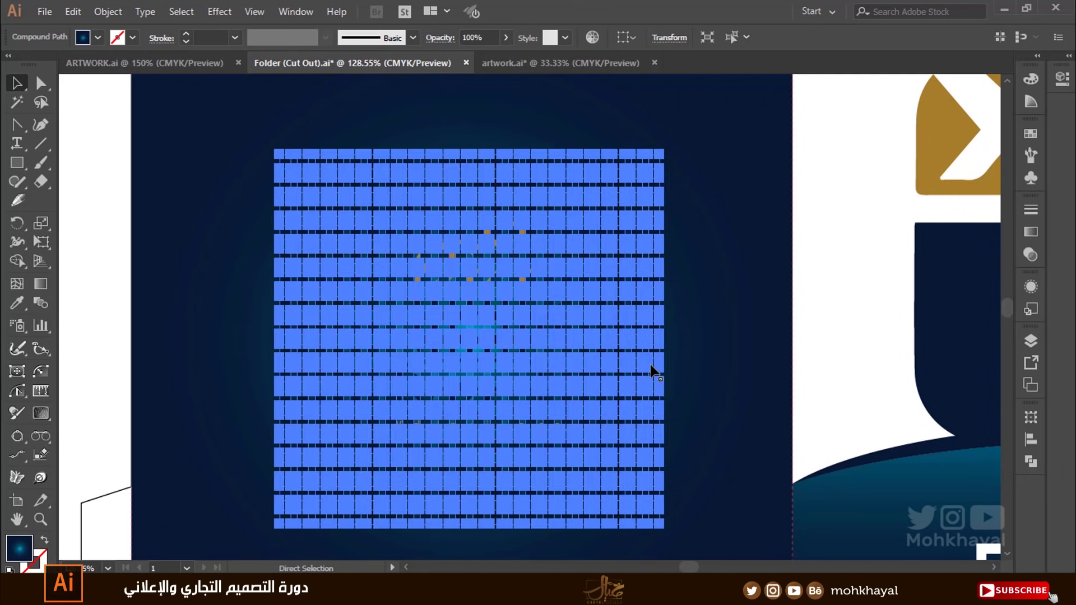
key("ctrl+1")
Adjust the grid's radial gradient, moving the stops to 27.23% and 49.5%.
key("v")
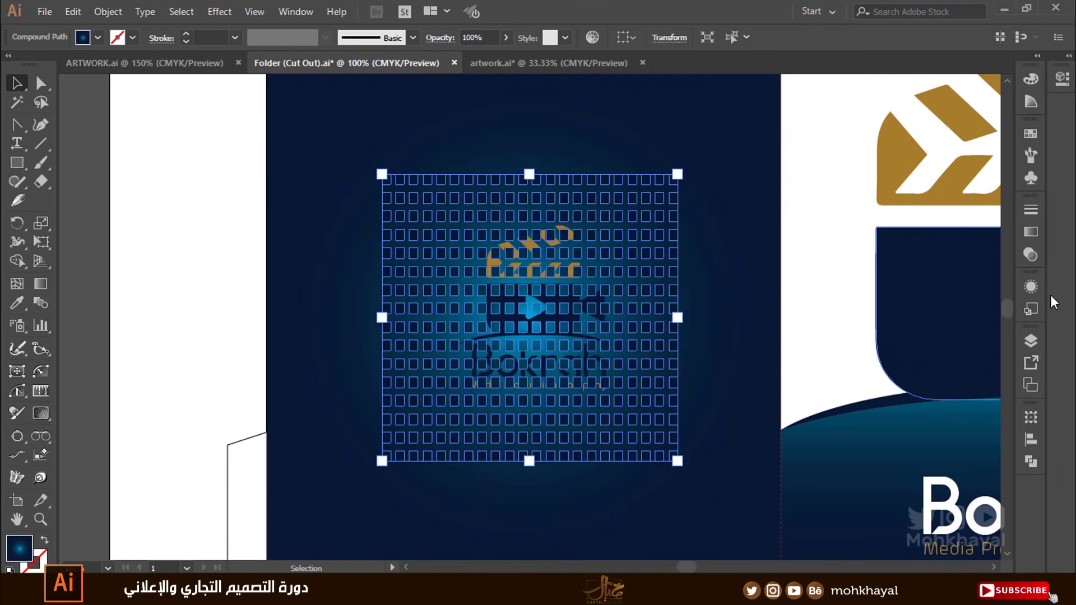
left_click(1031, 232)
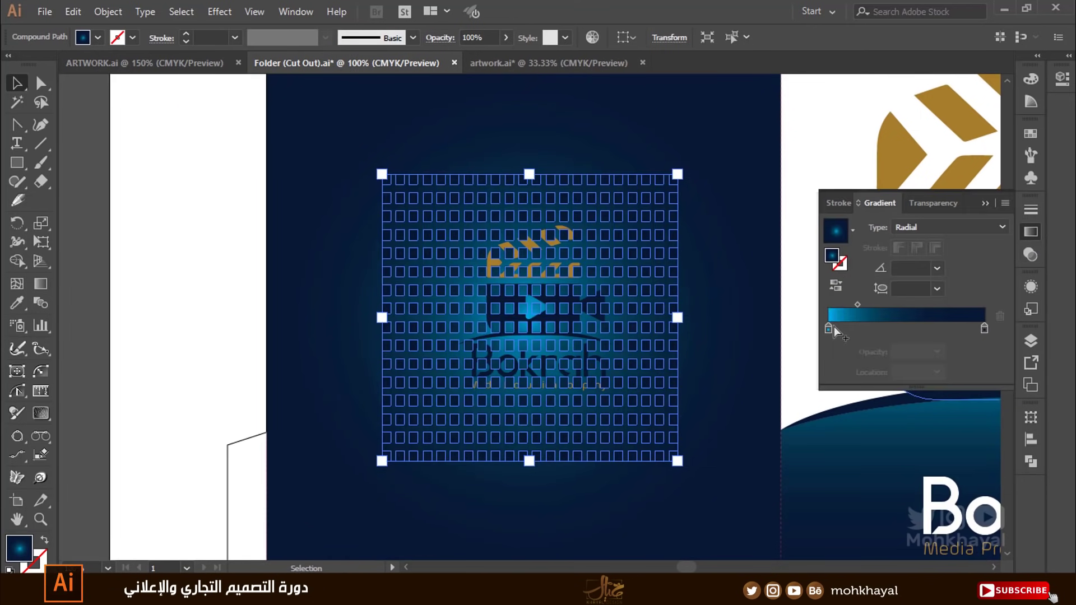
left_click(947, 227)
left_click(935, 241)
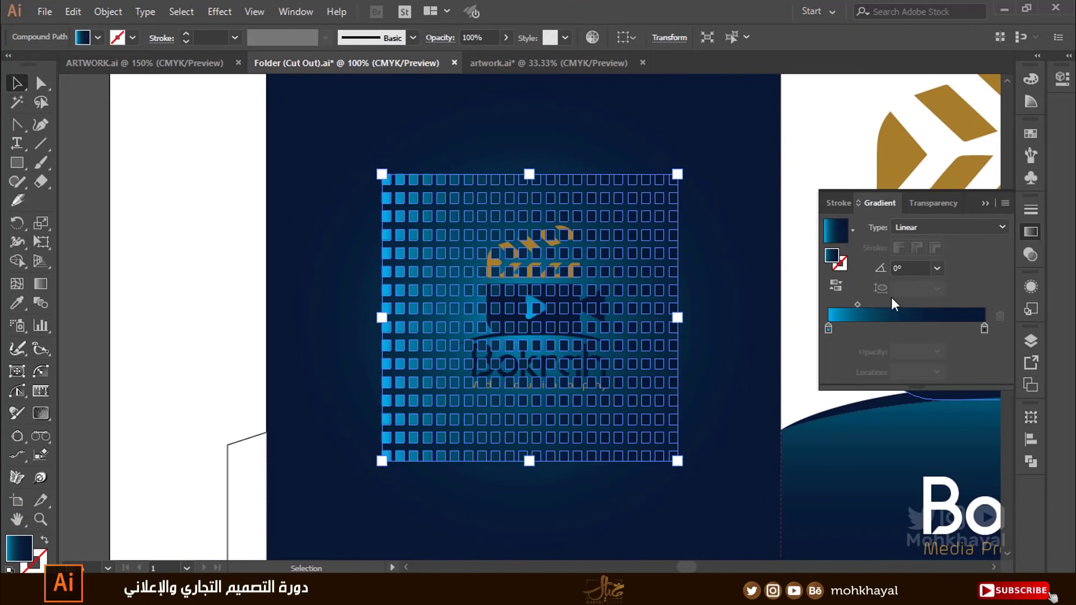
left_click(906, 230)
left_click(916, 258)
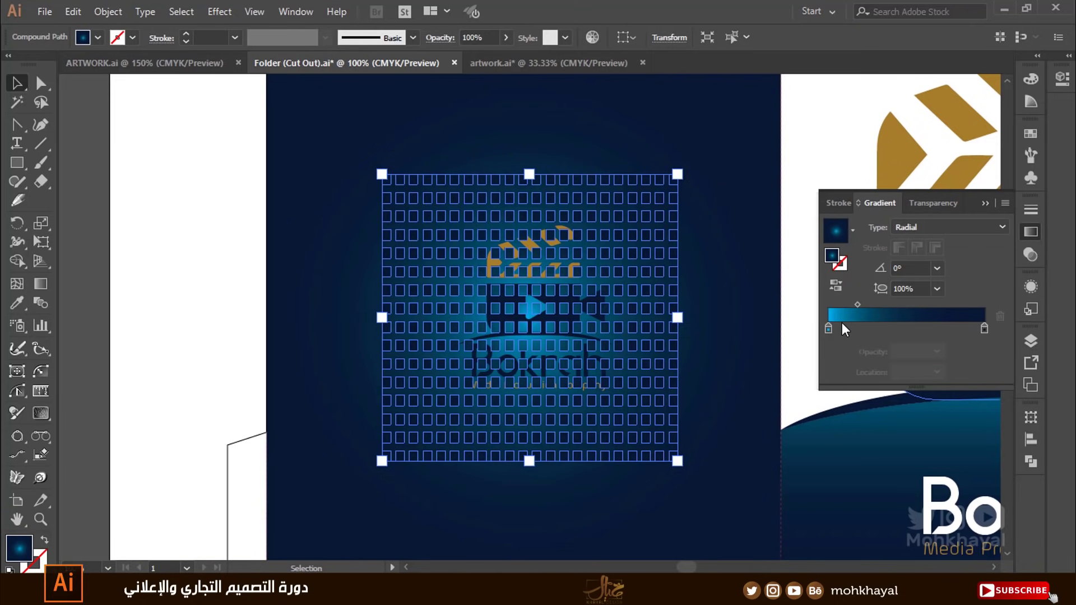
left_click_drag(826, 326, 910, 335)
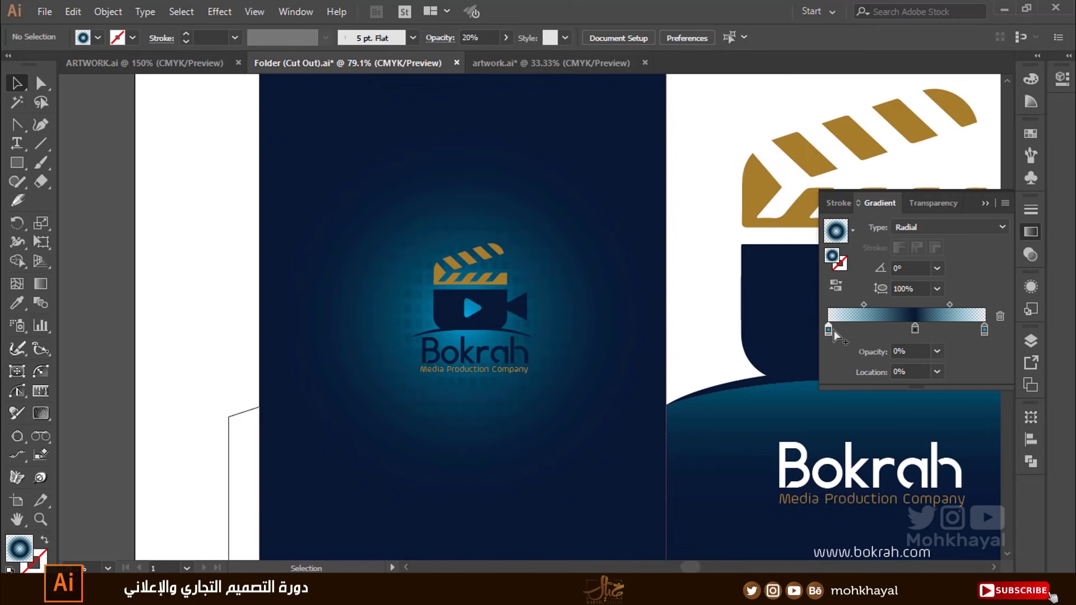
left_click(936, 356)
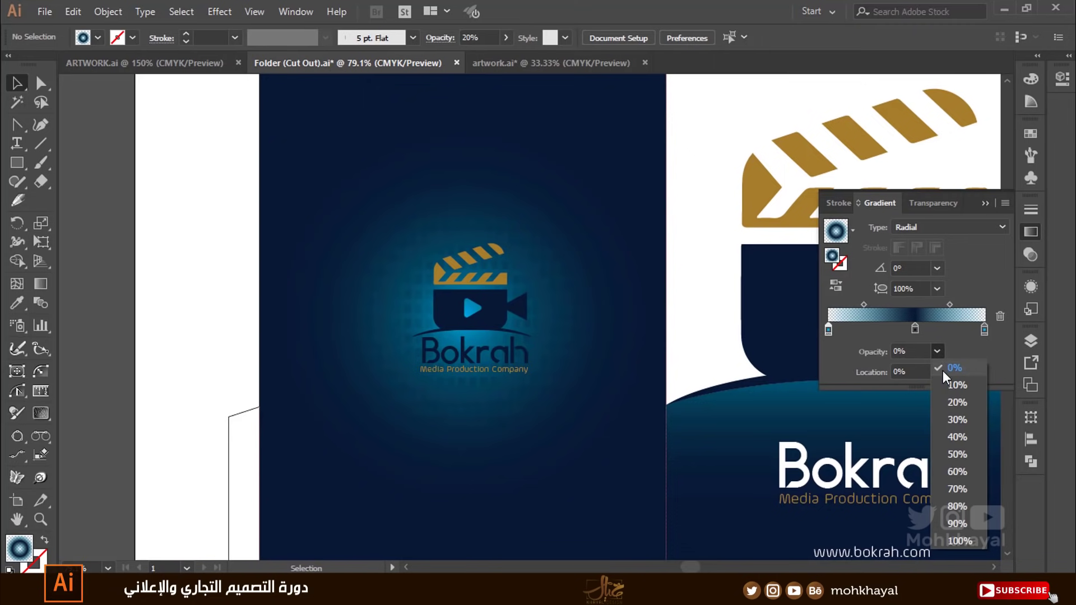
left_click(950, 368)
left_click(983, 335)
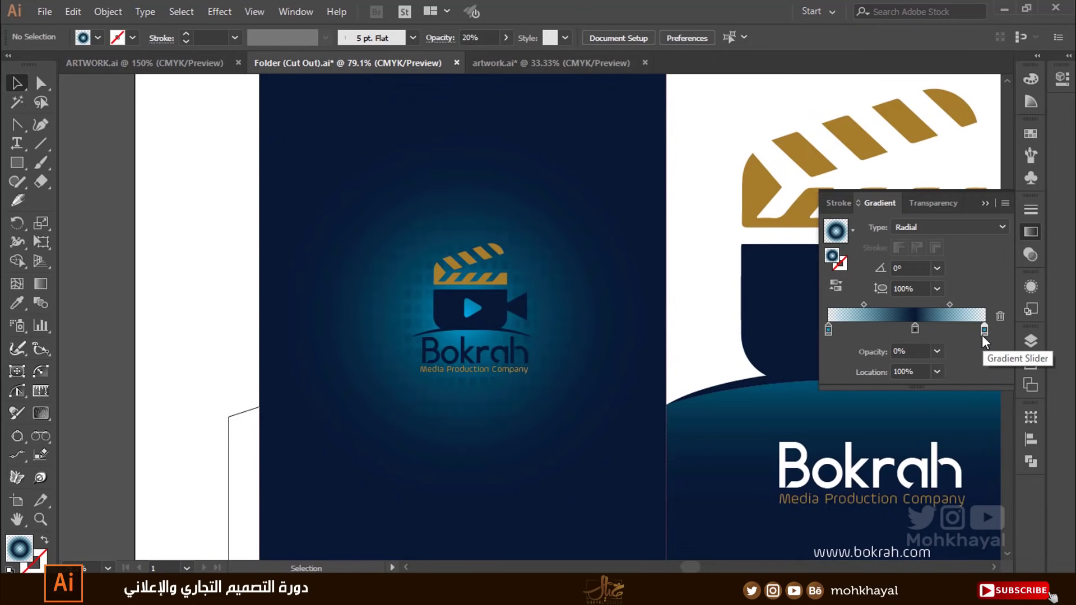
left_click(936, 351)
left_click(949, 335)
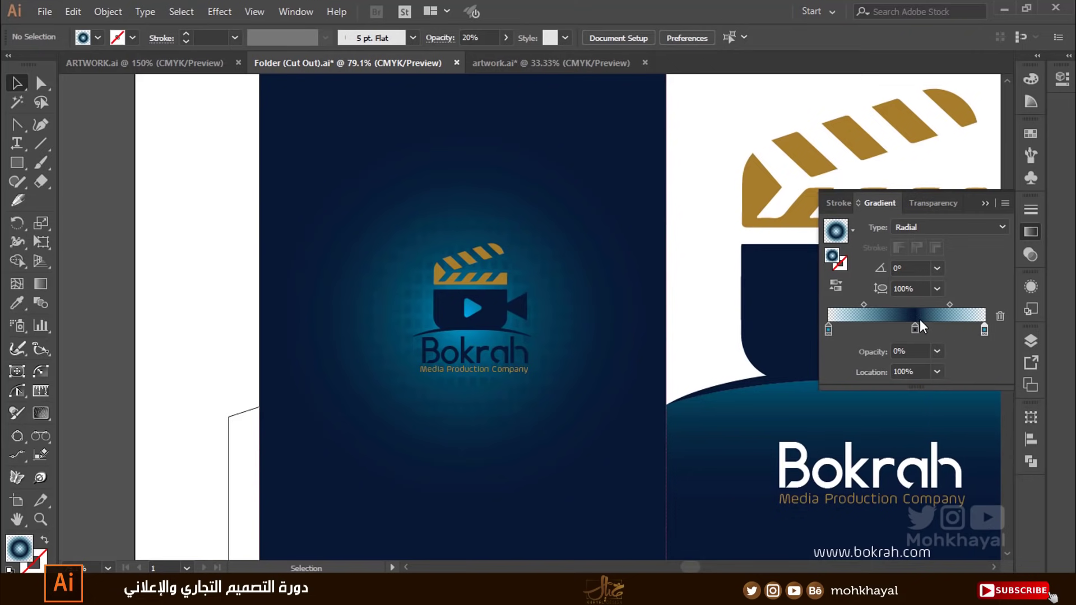
left_click_drag(914, 329, 906, 326)
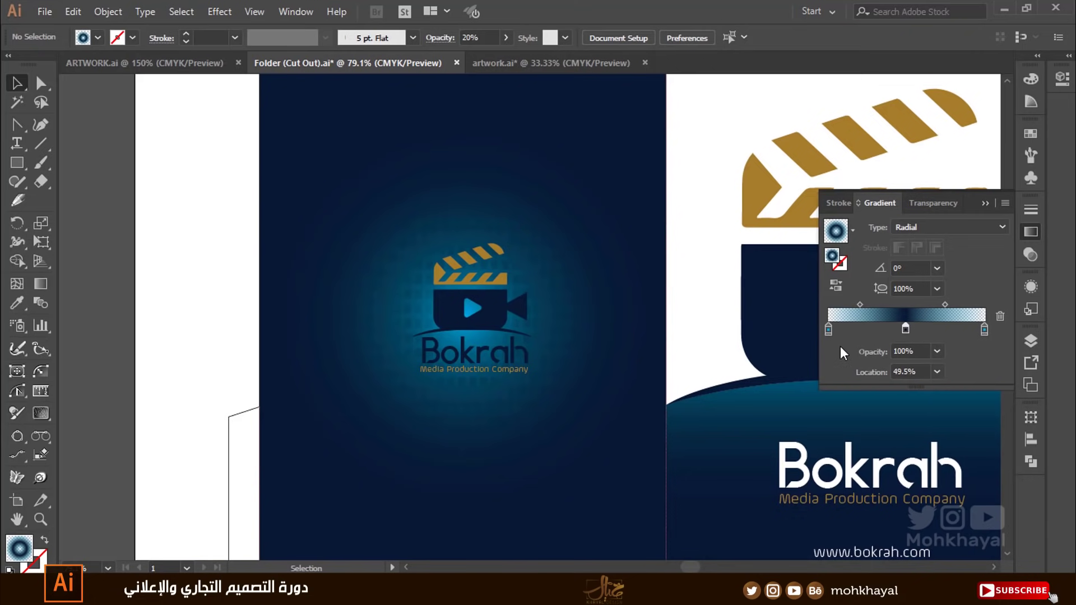
Set the square grid pattern's opacity to 20% in the Control bar.
left_click(563, 265)
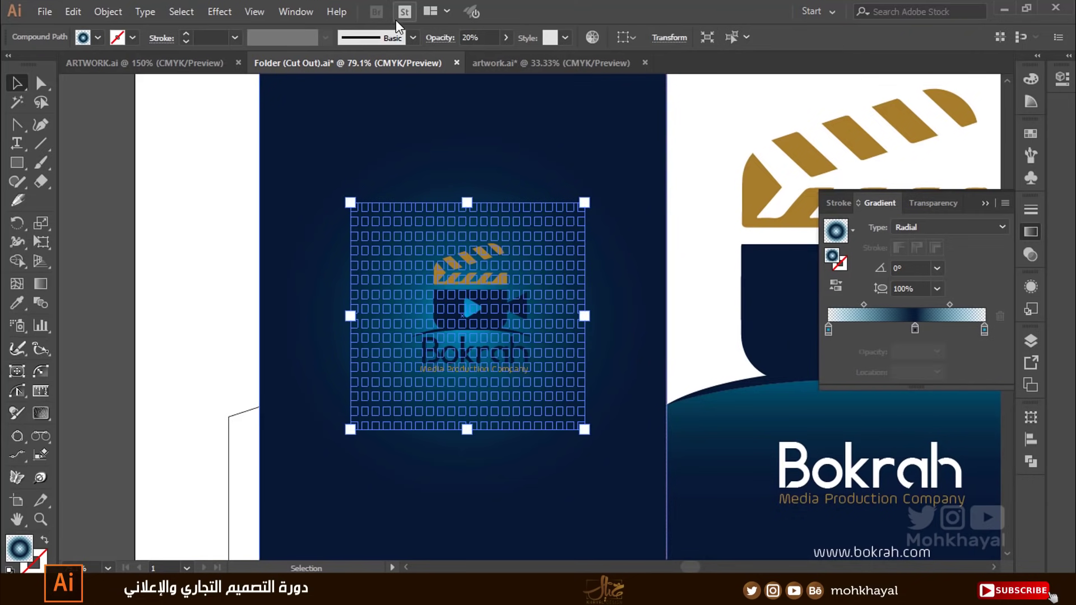
left_click(476, 37)
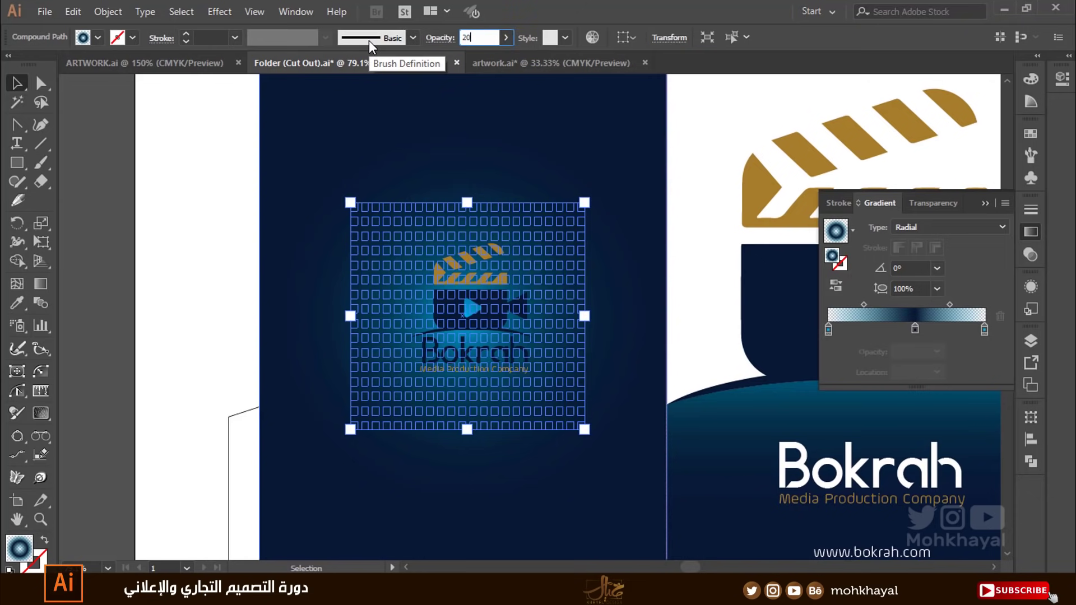
key("Return")
left_click(185, 224)
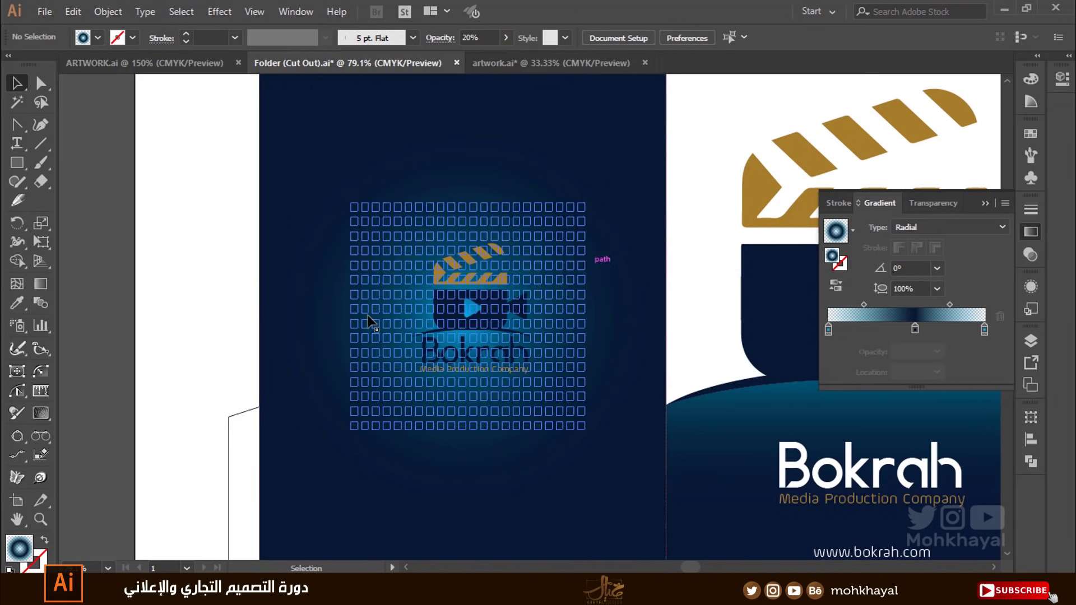
key("ctrl+0")
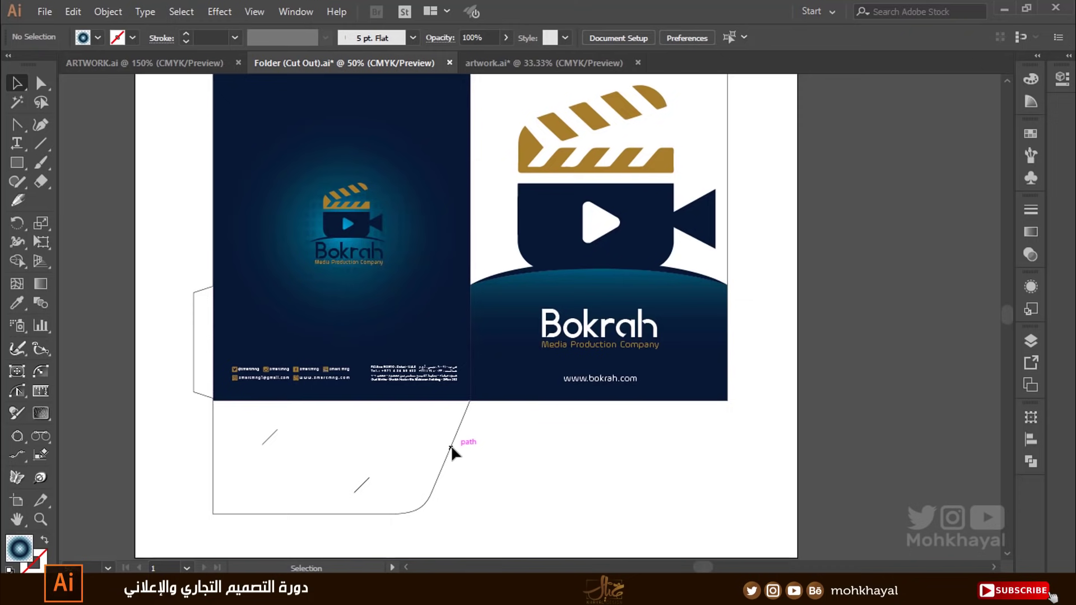
Stretch the navy front panel rectangle down over the pocket, then switch to ARTWORK.ai.
left_click(250, 351)
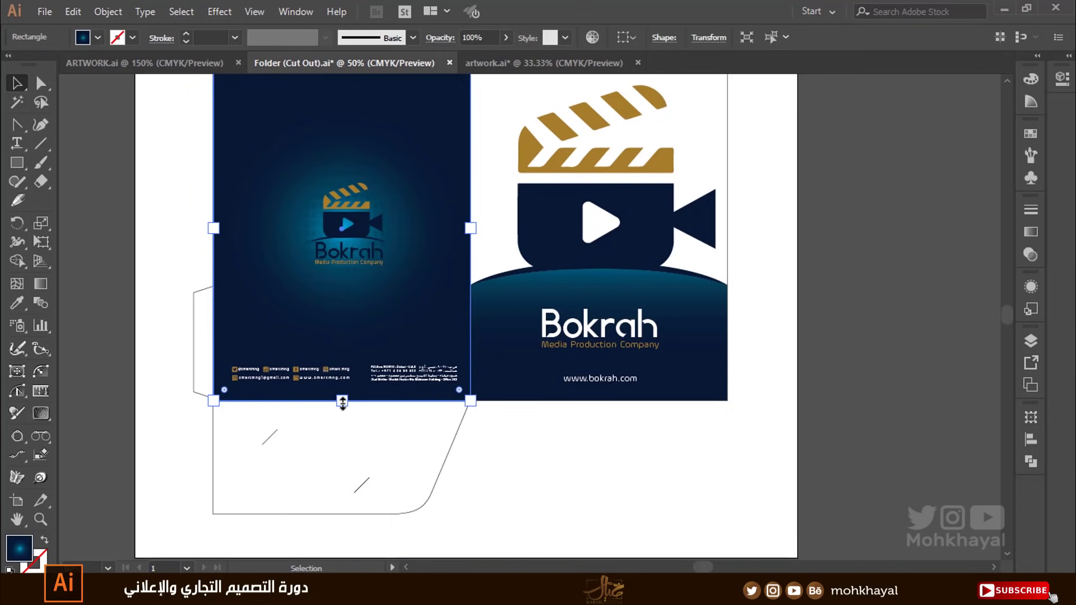
left_click_drag(342, 401, 342, 526)
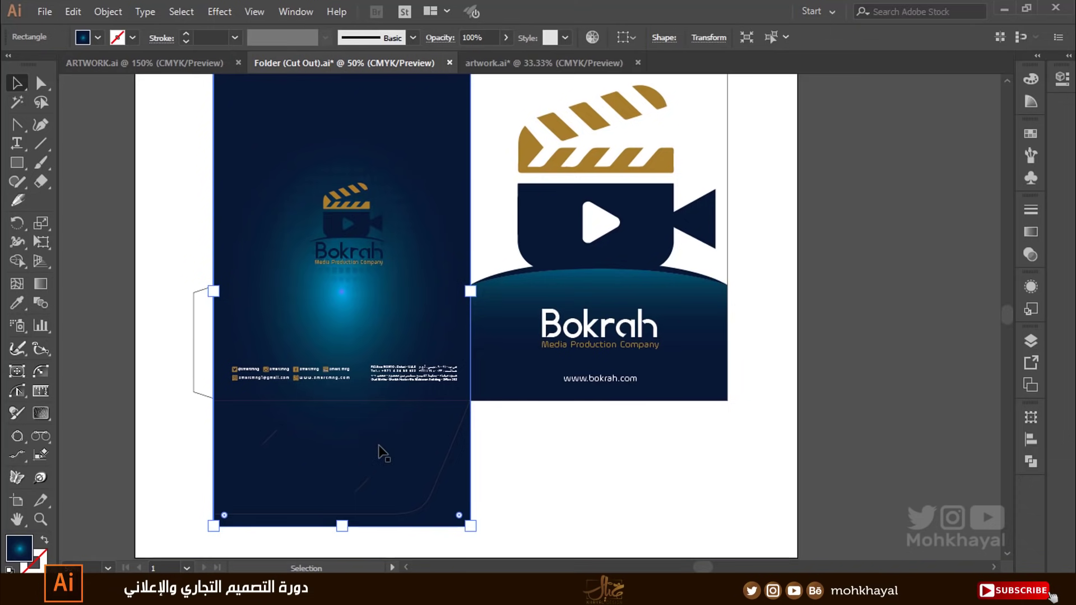
key("ctrl+shift+a")
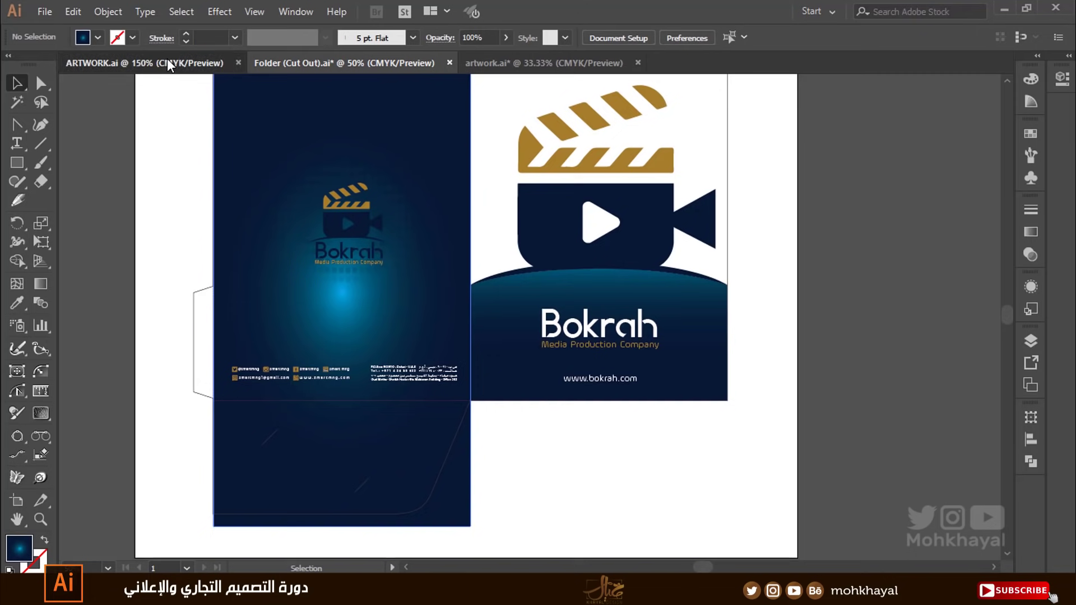
left_click(168, 63)
scroll(162, 149, "up", 5)
Bring the white business card into the folder file and position it on the pocket.
left_click_drag(163, 149, 343, 274)
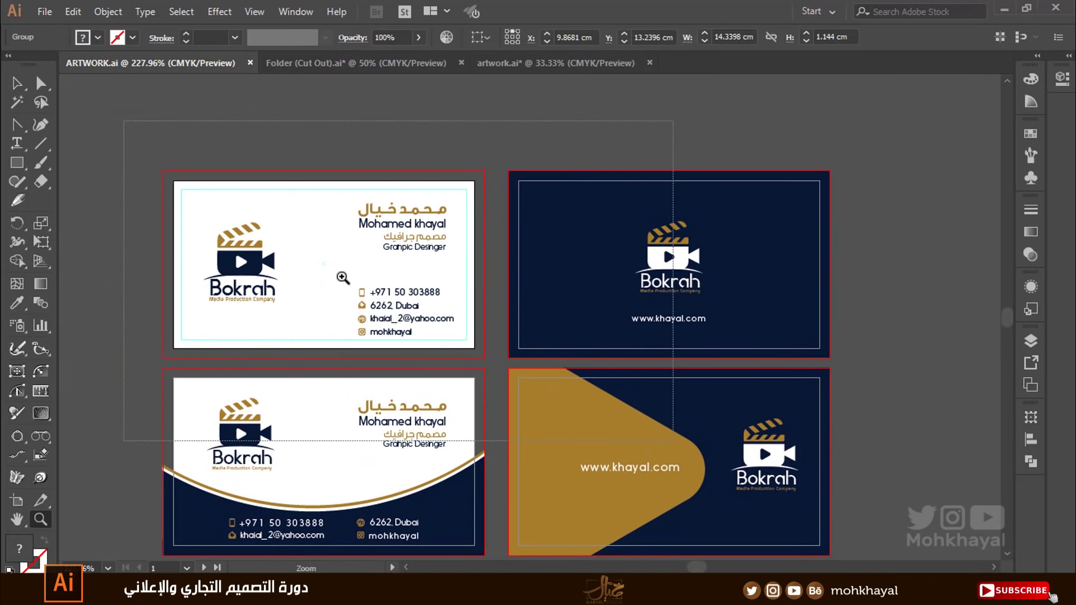
mouse_move(250, 197)
left_mouse_down()
mouse_move(234, 194)
mouse_move(324, 325)
mouse_move(619, 471)
left_mouse_up()
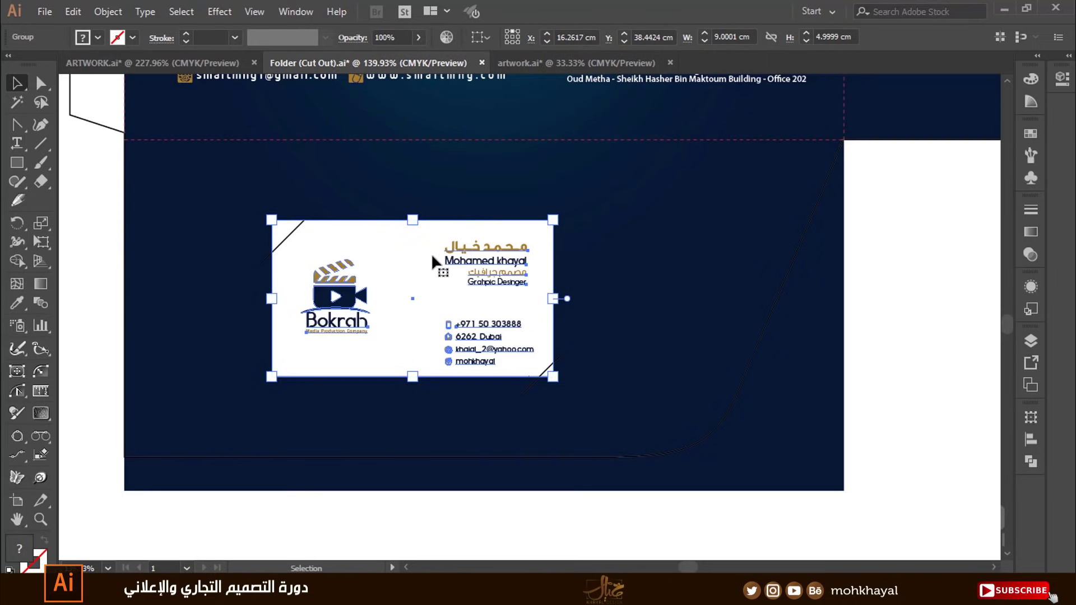
left_click_drag(414, 254, 421, 263)
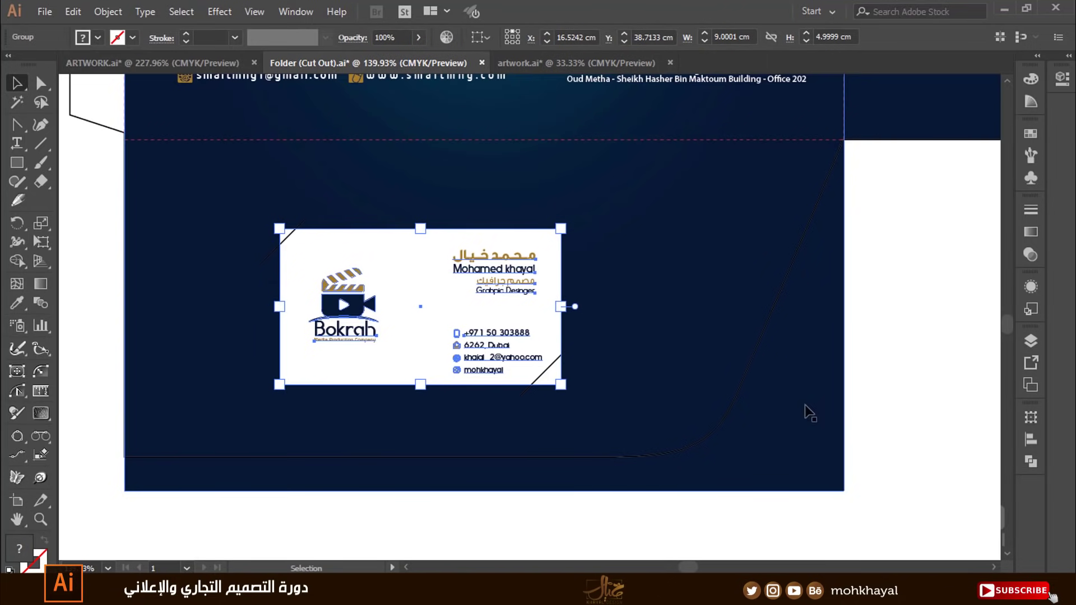
key("z")
left_click_drag(213, 195, 695, 423)
key("v")
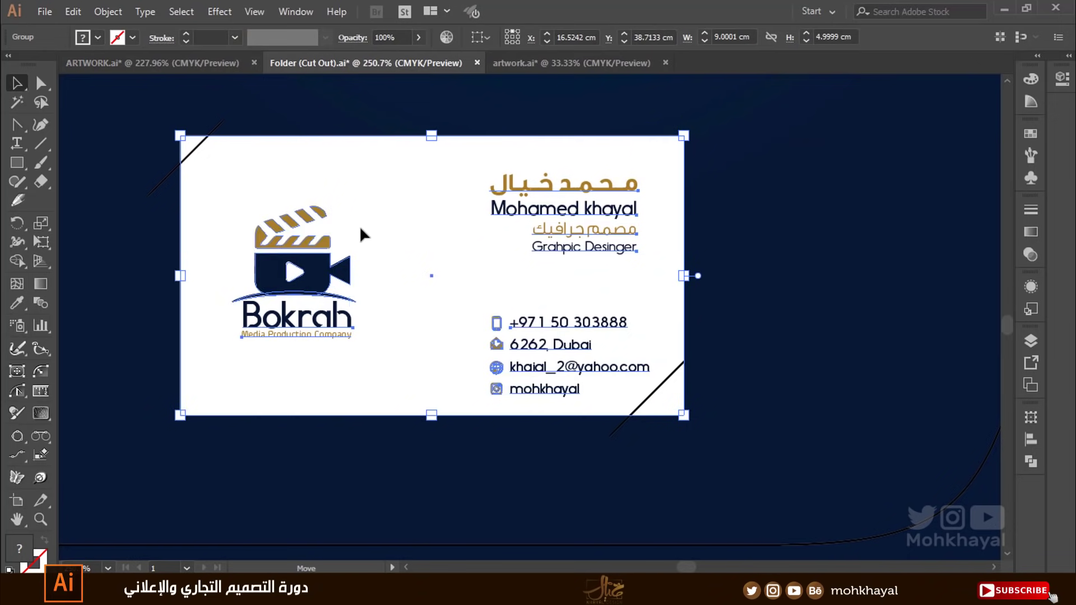
left_click_drag(358, 226, 348, 227)
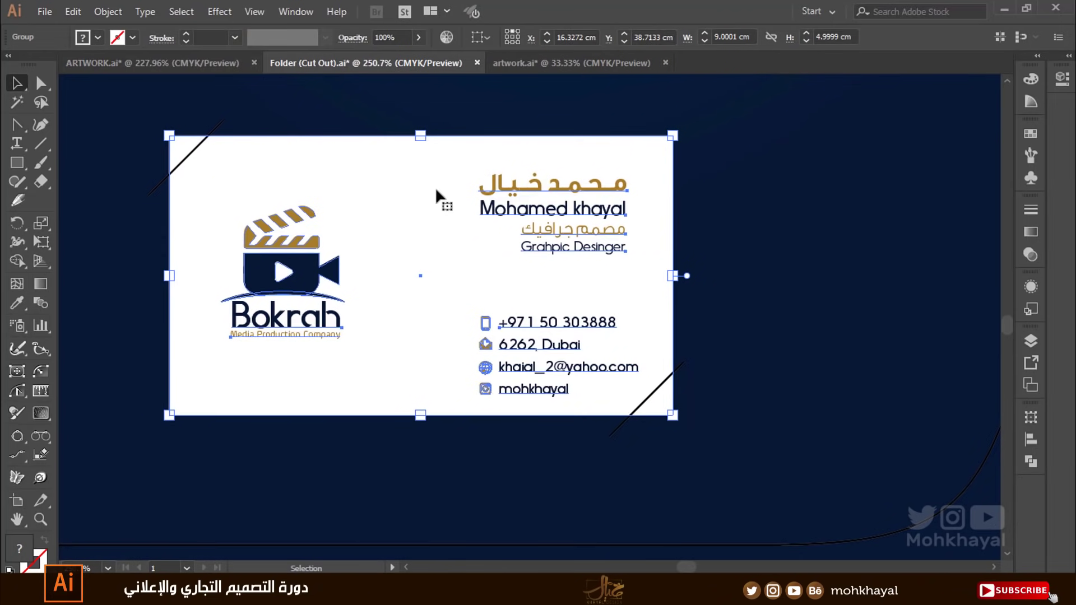
left_click_drag(629, 312, 470, 397)
key("ctrl+1")
key("ctrl+minus")
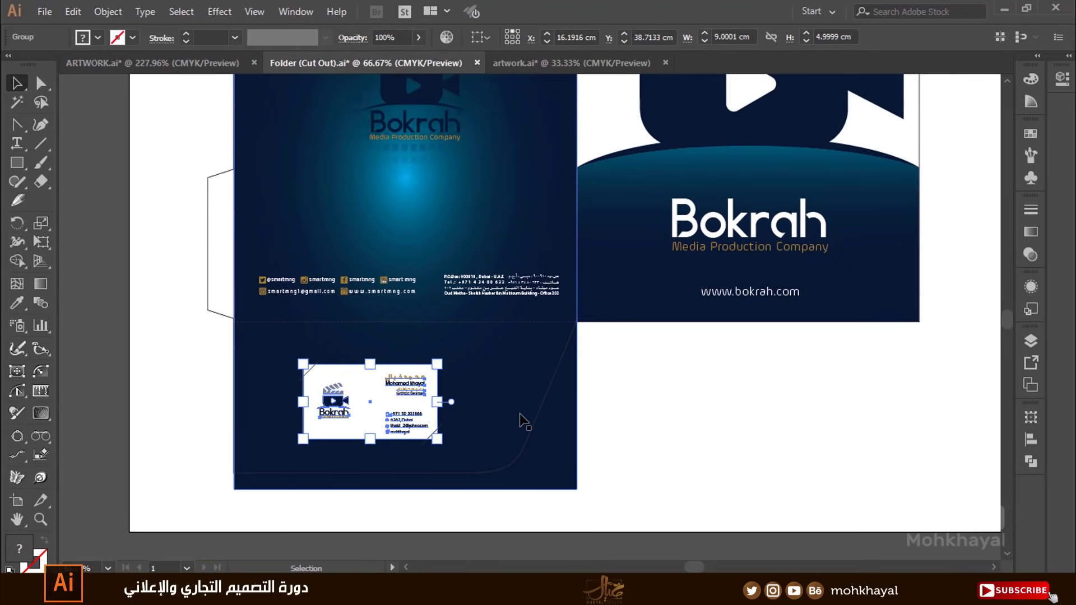
left_click(771, 415)
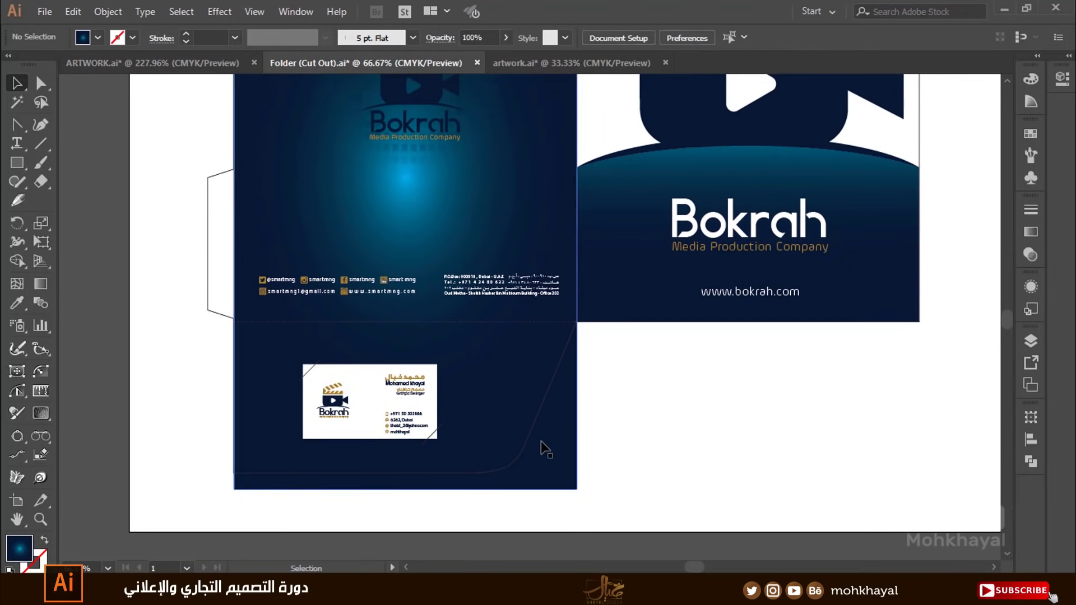
Rotate the card upside down with Free Transform, then undo the rotation.
left_click(357, 388)
key("e")
left_click_drag(297, 358, 395, 428)
key("v")
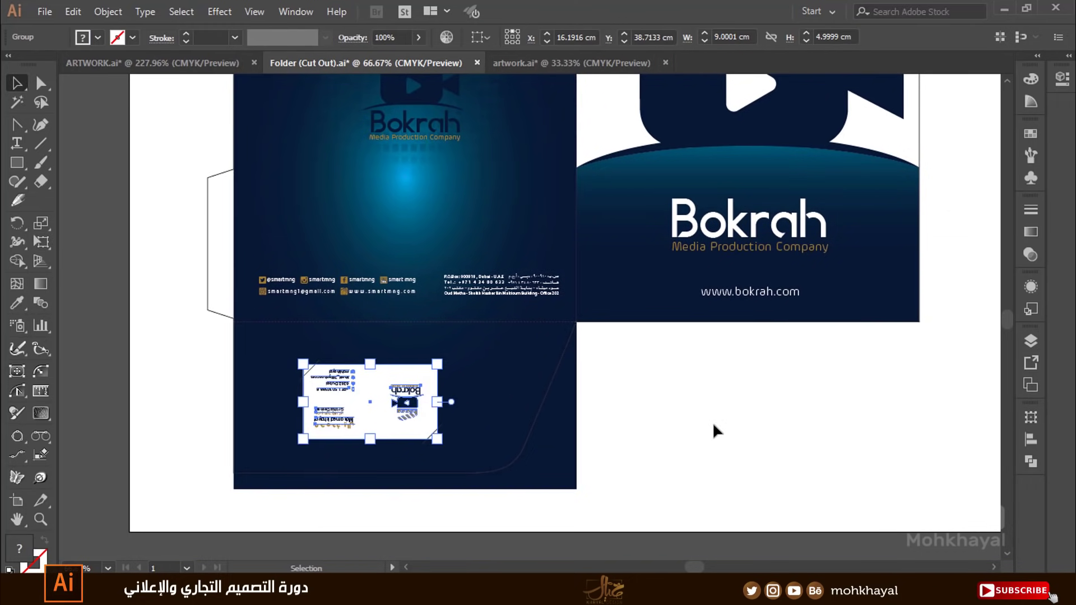
left_click(712, 422)
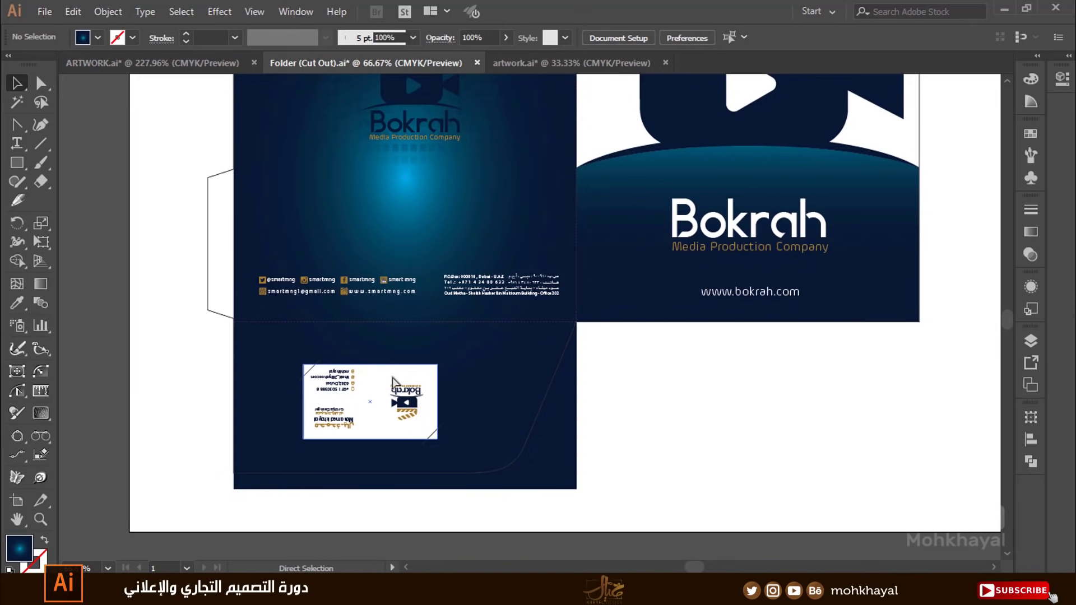
key("ctrl+z")
key("ctrl+z")
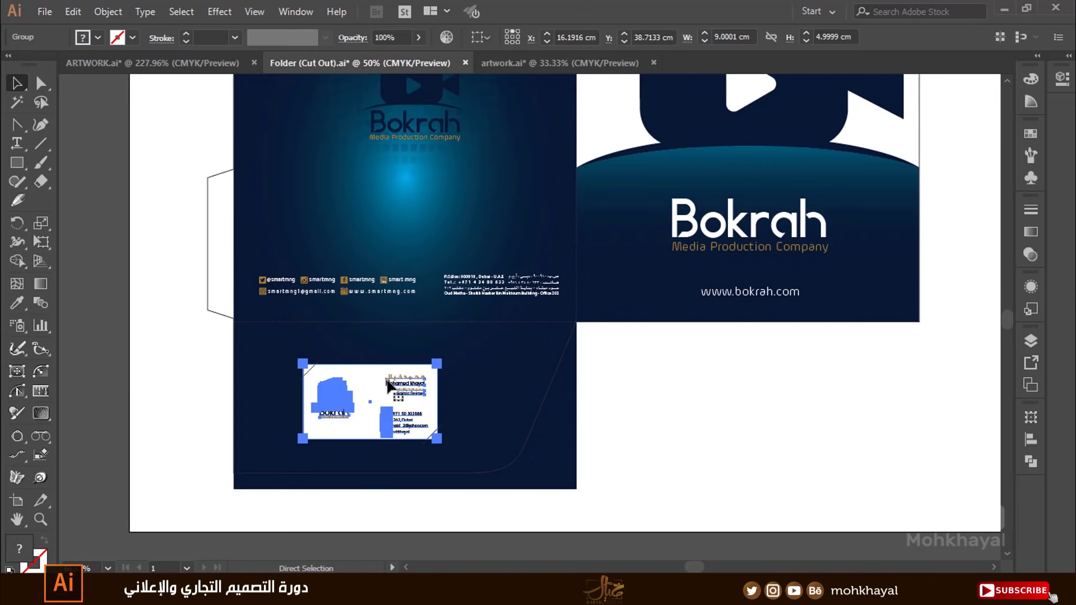
Delete the business card from the pocket, leaving it empty.
key("ctrl+minus")
left_click_drag(548, 380, 438, 445)
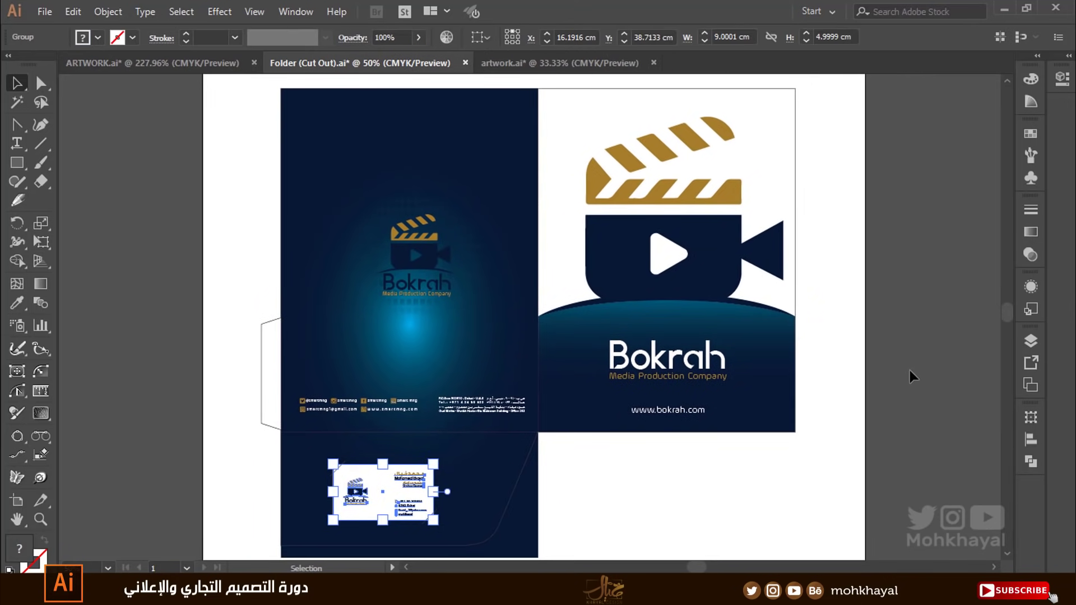
left_click(910, 371)
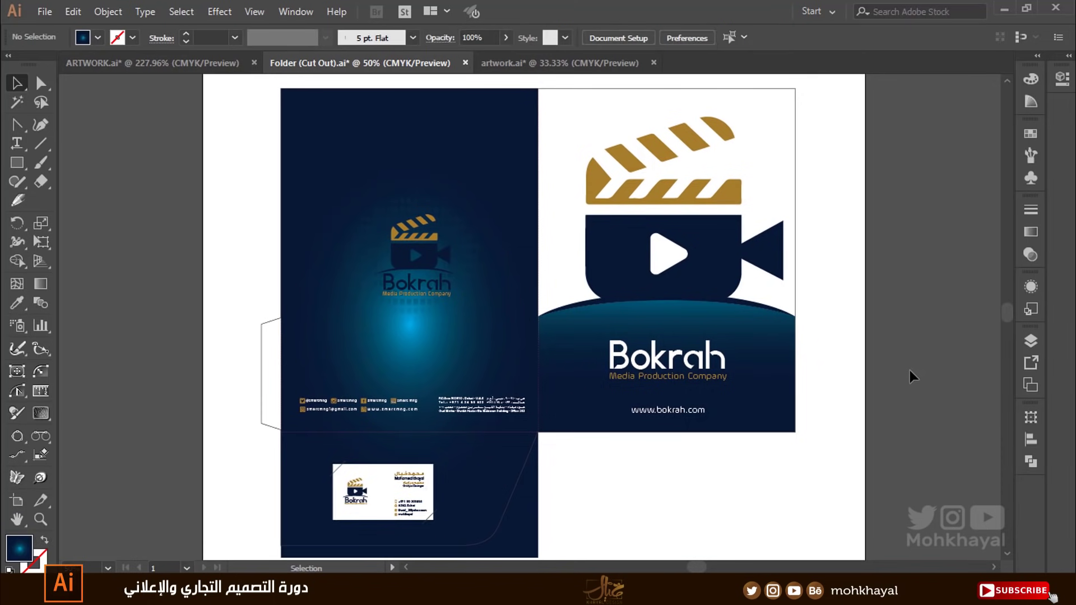
left_click(343, 496)
key("Delete")
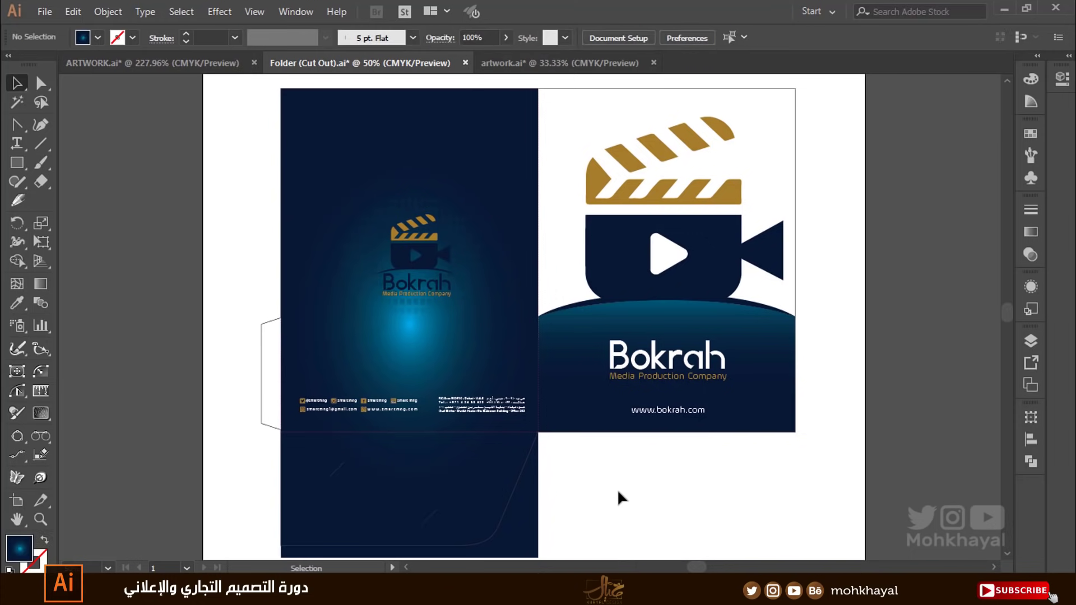
scroll(643, 459, "right", 2)
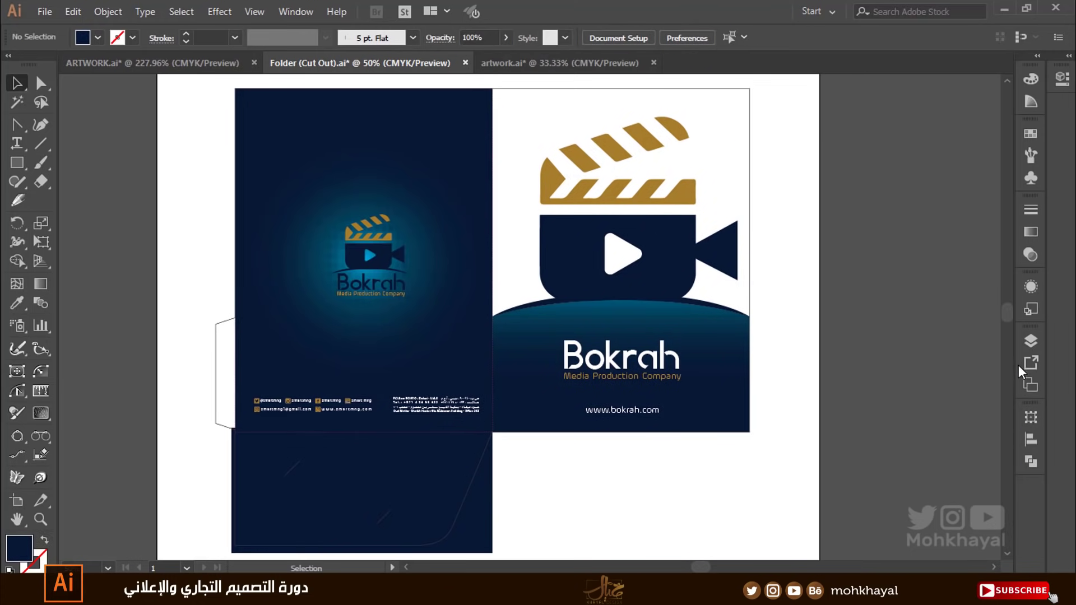
Open the Layers panel and toggle the Die cut and artwork layer visibility.
key("F7")
left_click(836, 375)
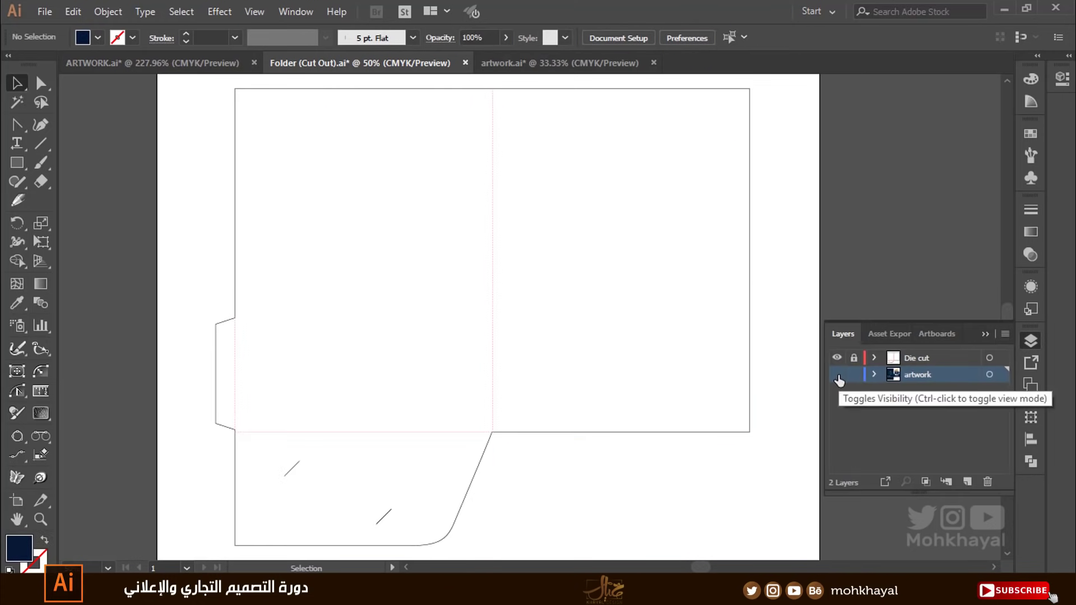
left_click(837, 374)
left_click(837, 358)
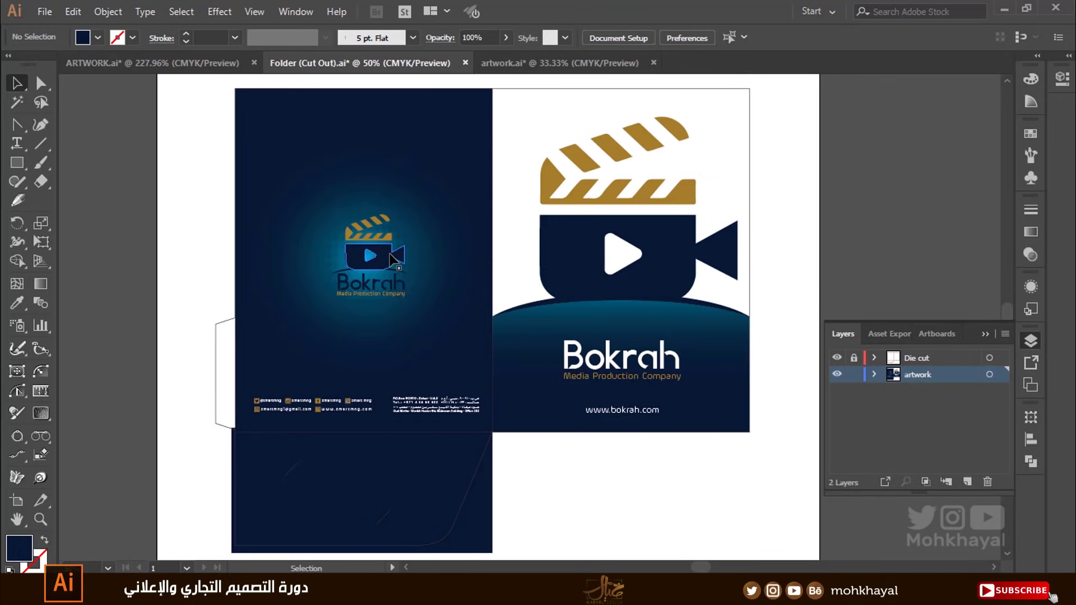
Select the large camera body and clapperboard logo on the cover.
left_click(307, 172)
left_click(337, 213)
left_click(362, 269)
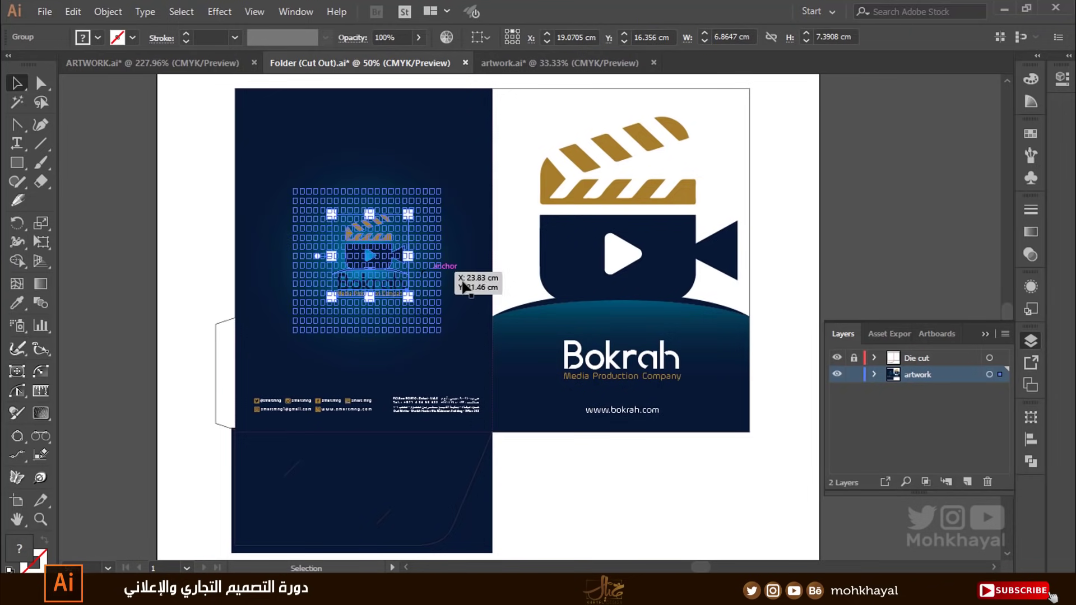
left_click(594, 224)
left_click(604, 195, "shift")
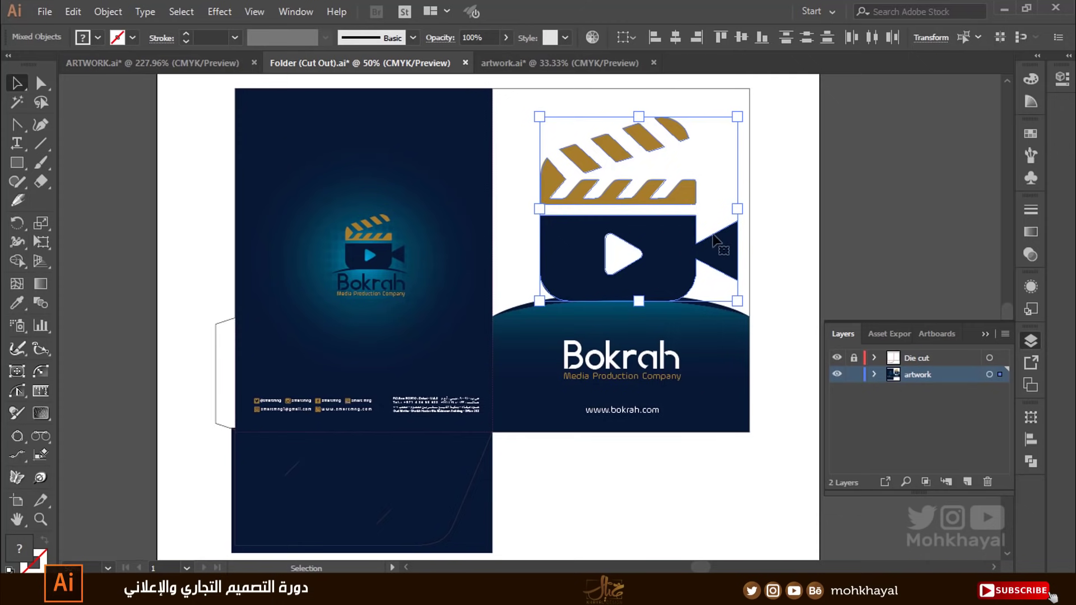
Create a 'Spot UV' layer, hide Die cut and artwork, and paste the logo in place.
key("a")
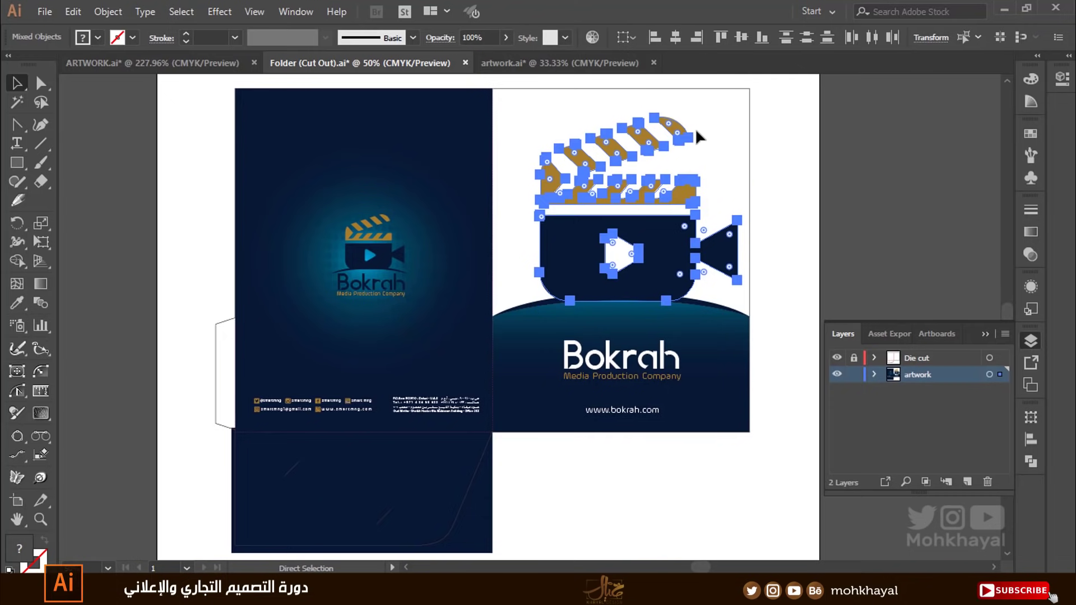
left_click(967, 481)
key("v")
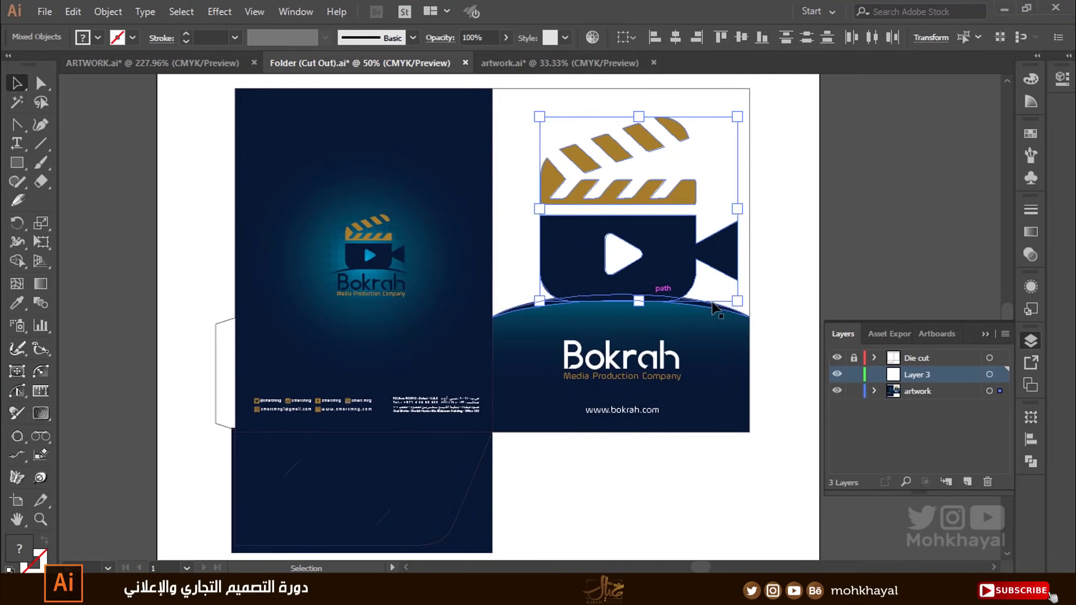
double_click(900, 375)
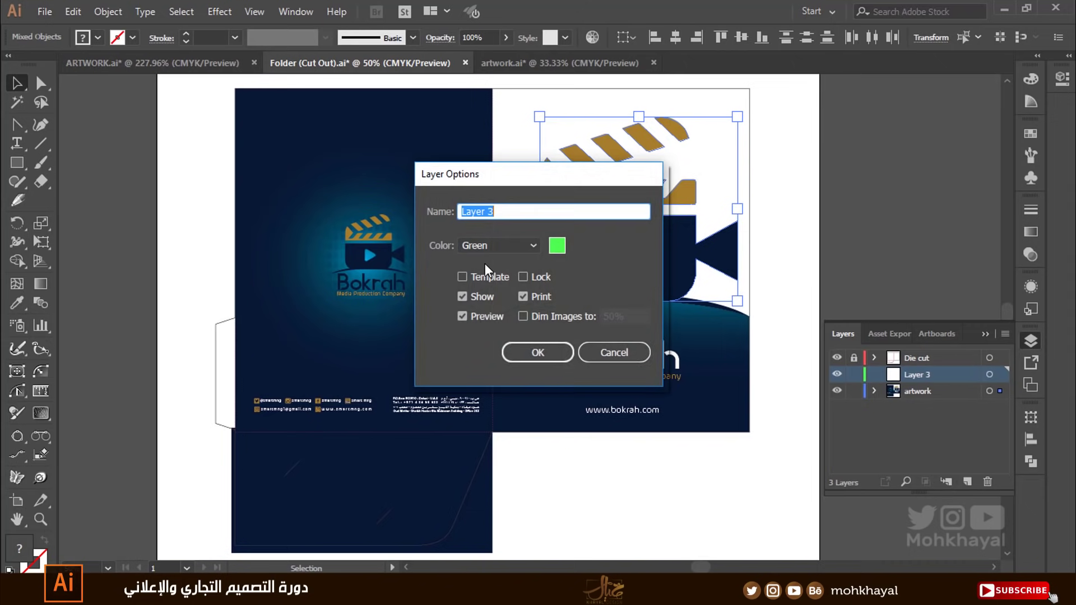
type("Spot")
type(" UV")
key("Return")
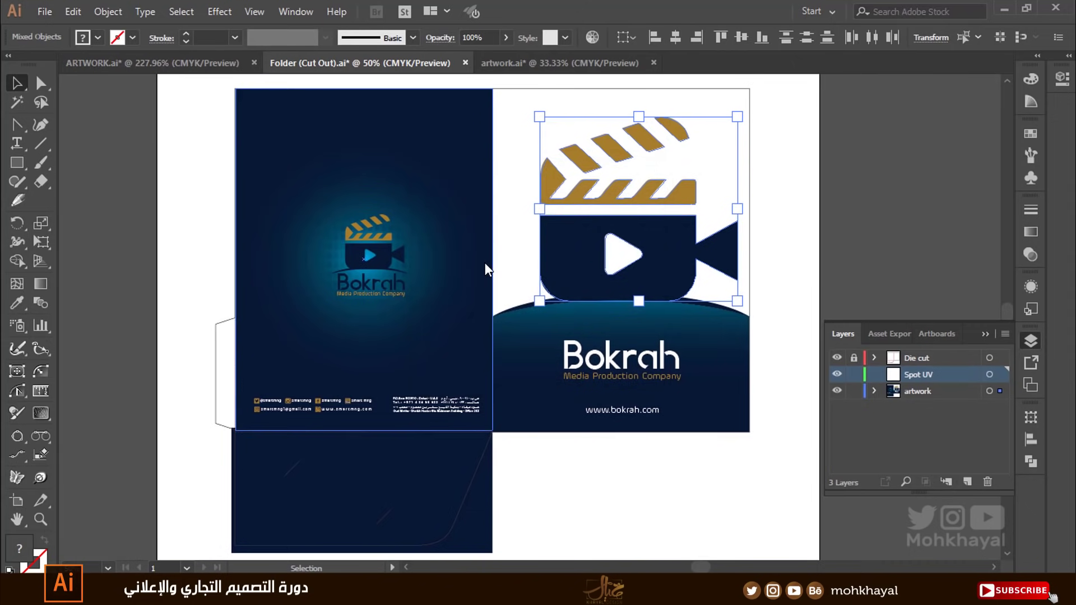
left_click(837, 358)
left_click(837, 391)
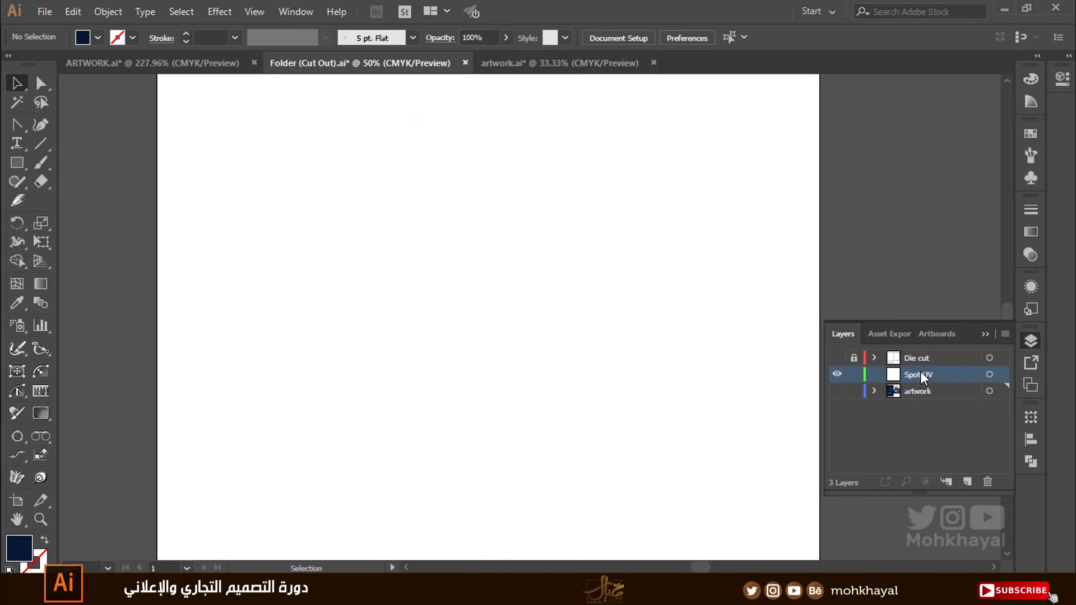
key("ctrl+f")
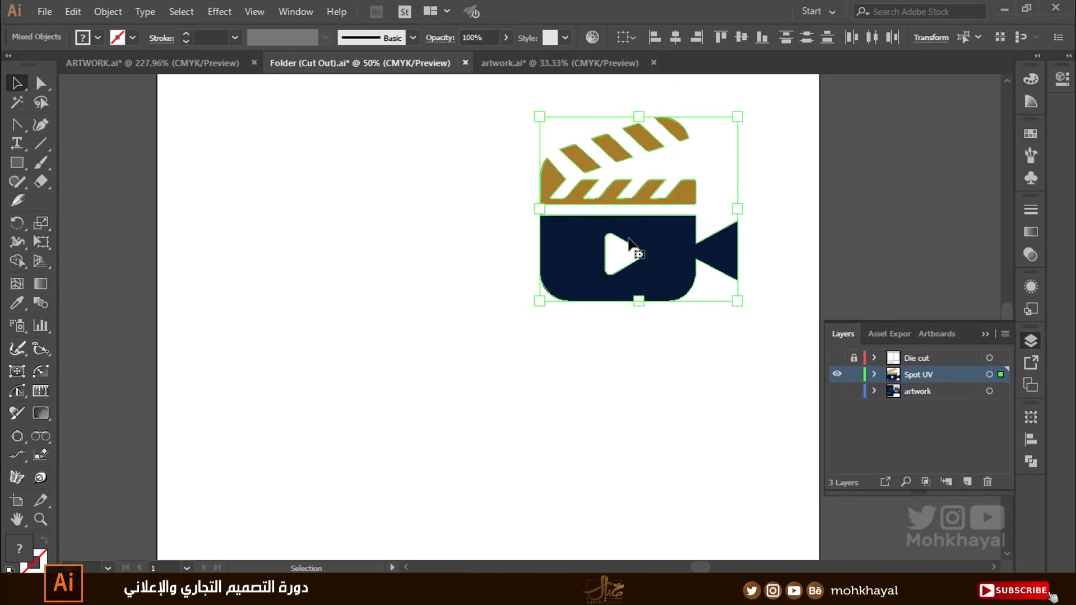
Fill the pasted logo with black from Swatches and show the Die cut and artwork layers.
left_click(17, 303)
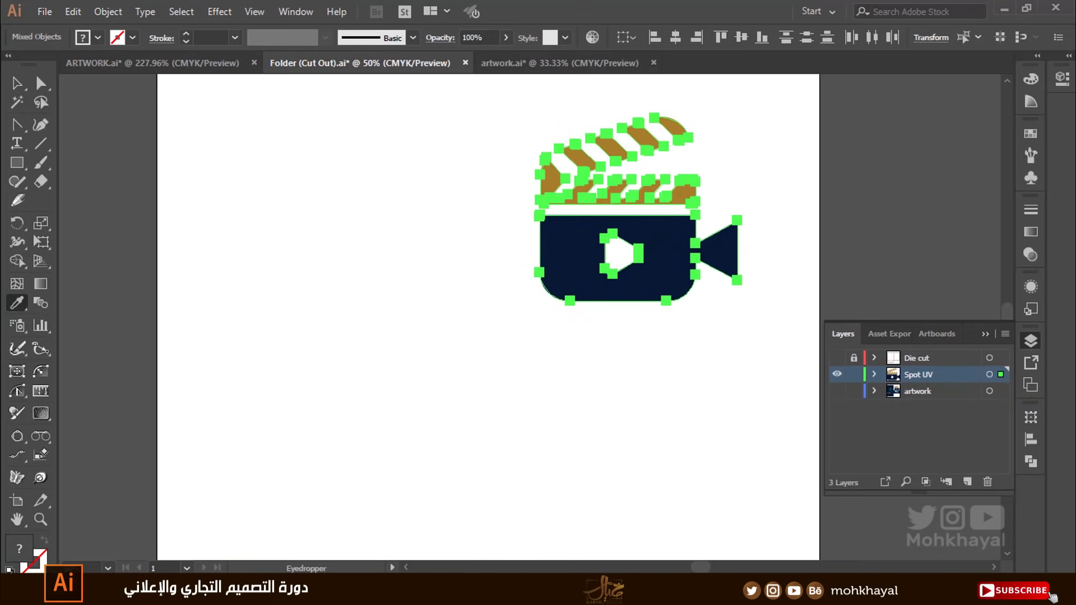
left_click(1031, 133)
left_click(868, 175)
key("v")
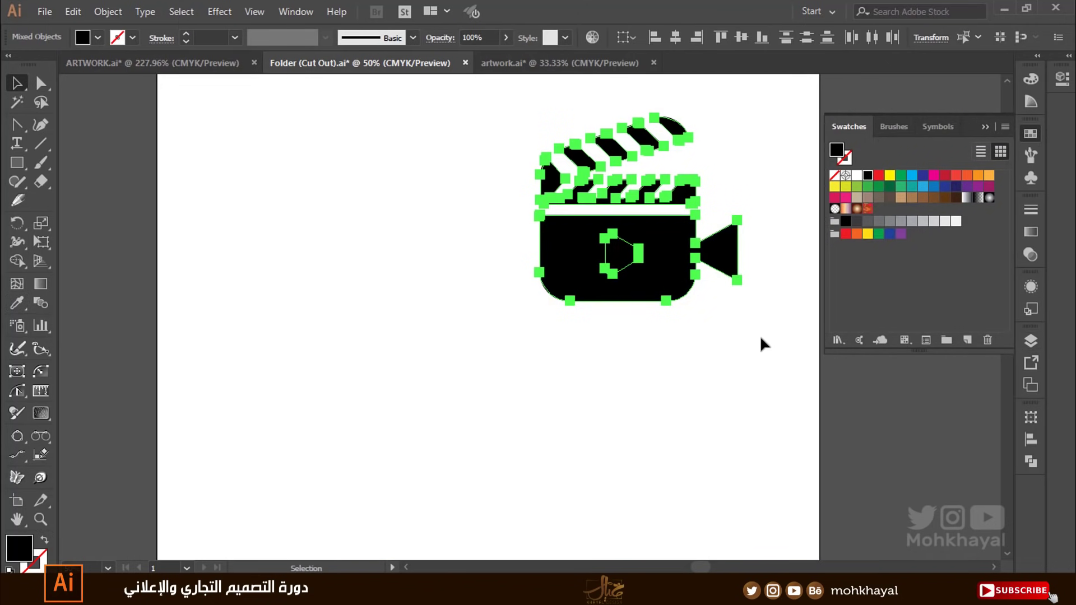
left_click(760, 335)
left_click(984, 127)
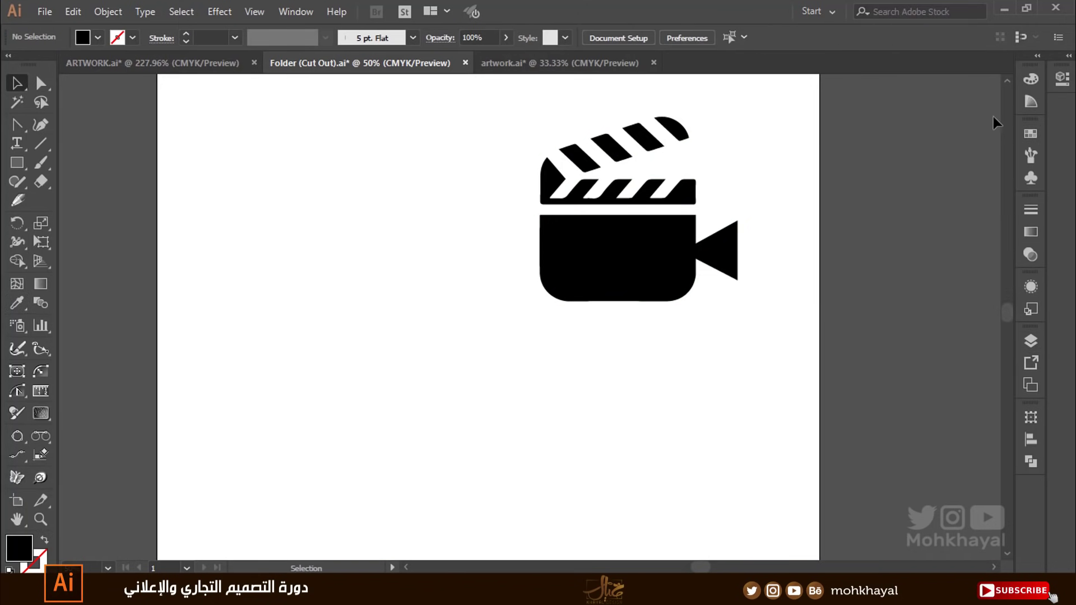
left_click(1031, 343)
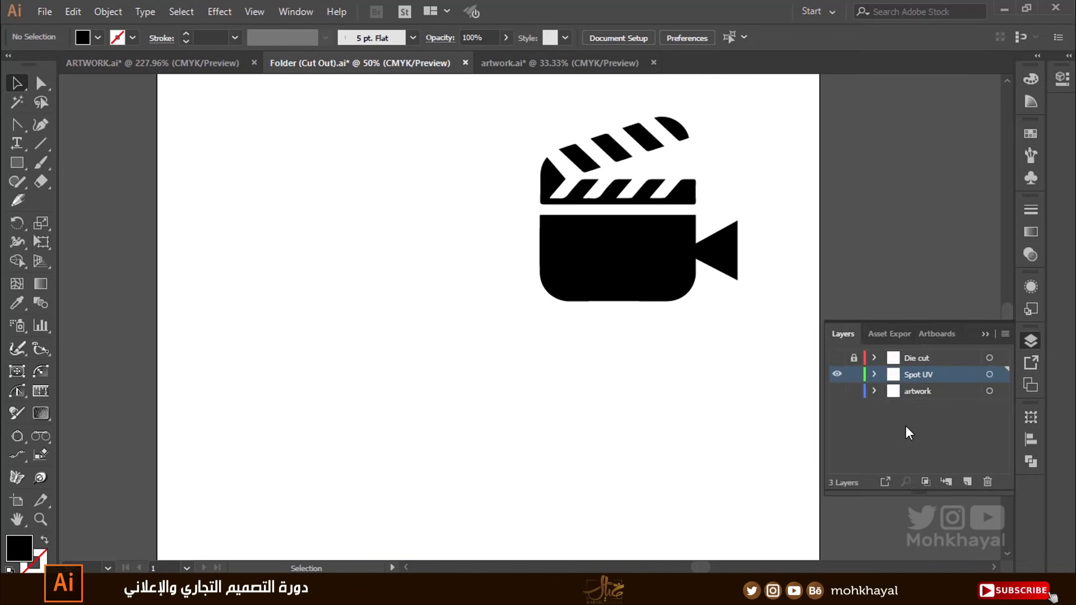
left_click(836, 357)
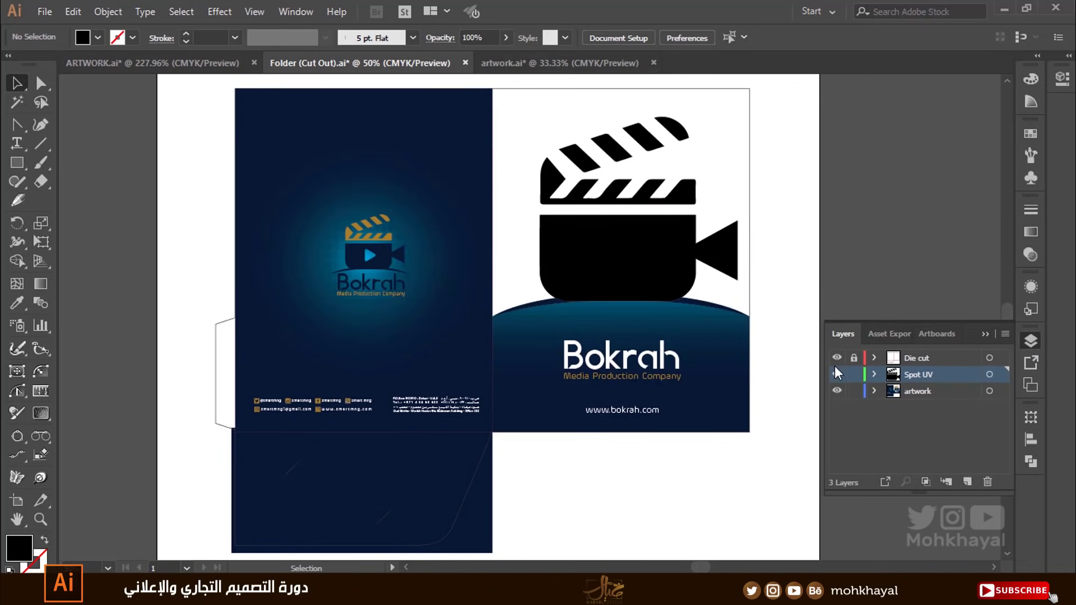
left_click(836, 369)
left_click(837, 358)
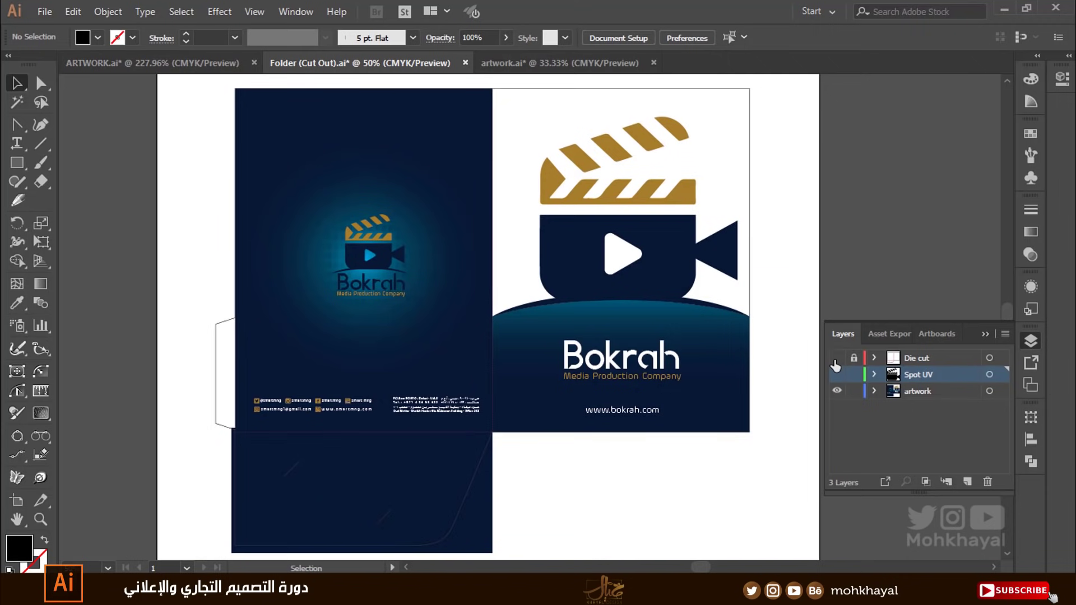
left_click(837, 358)
left_click(837, 391)
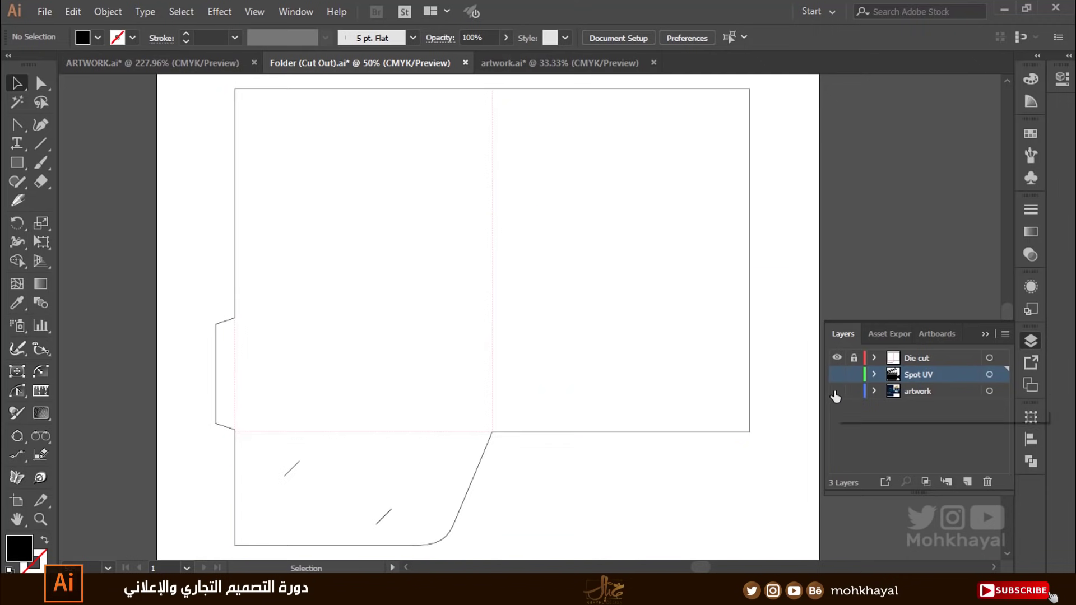
left_click(836, 391)
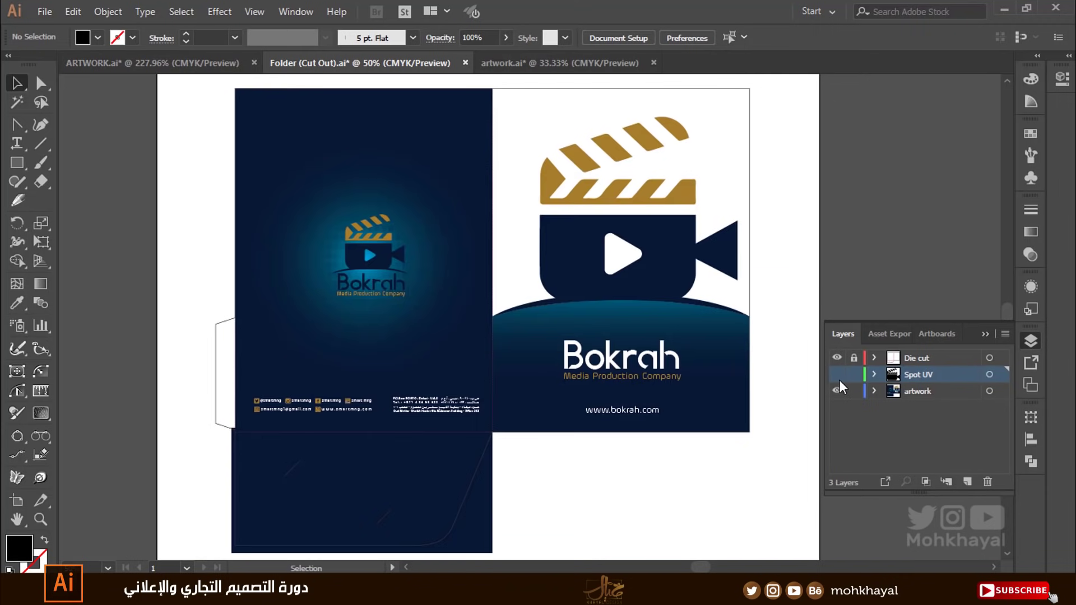
left_click(838, 374)
left_click(837, 374)
left_click(837, 375)
left_click(837, 375)
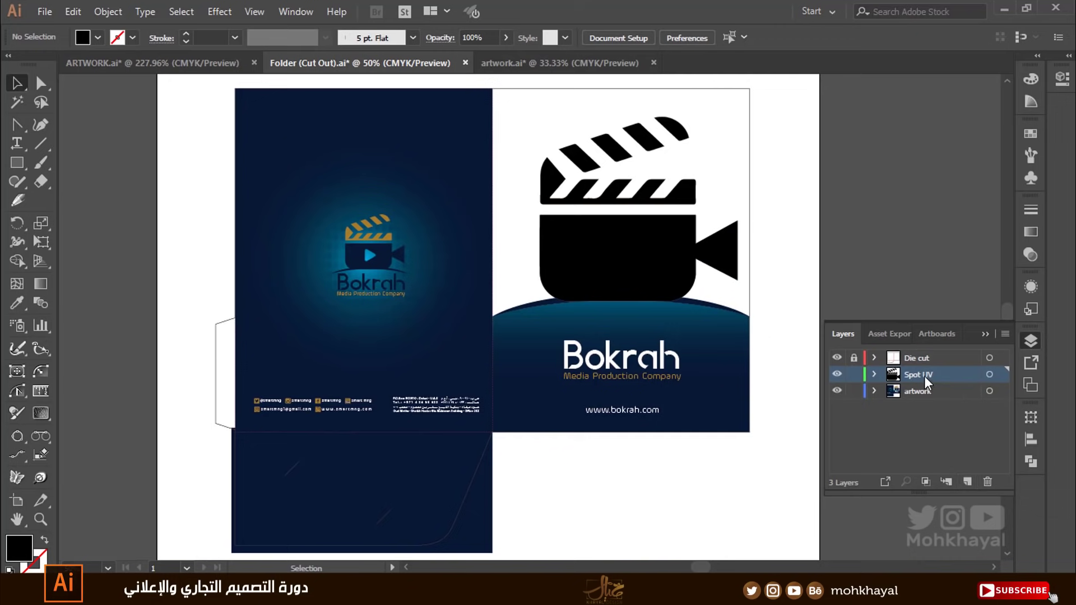
Duplicate the Spot UV layer and rename the copy Emboss.
left_click_drag(923, 375, 966, 481)
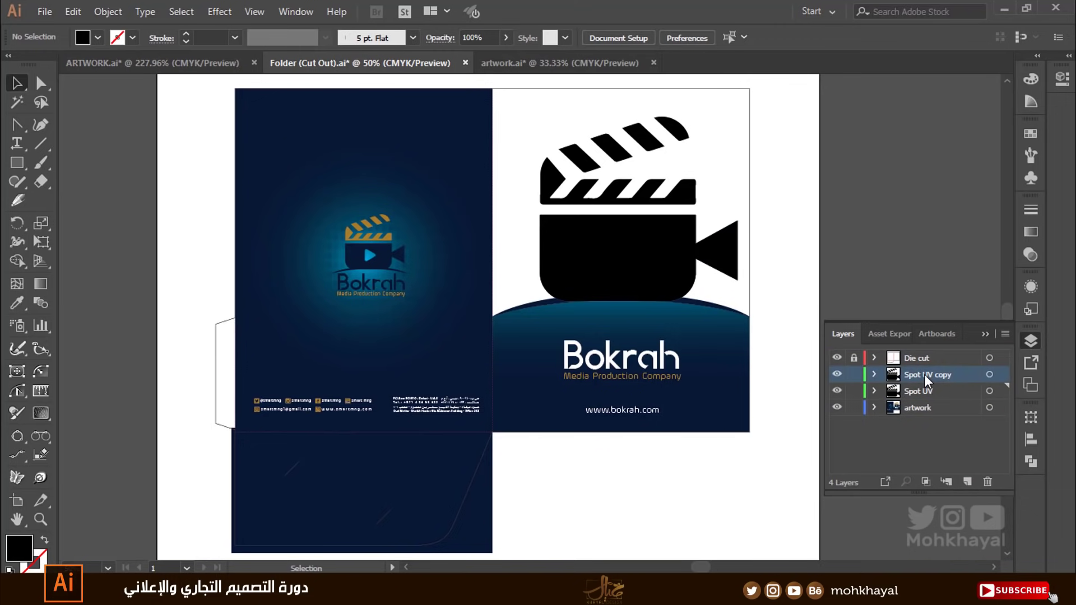
double_click(923, 374)
type("Emboss")
left_click(845, 451)
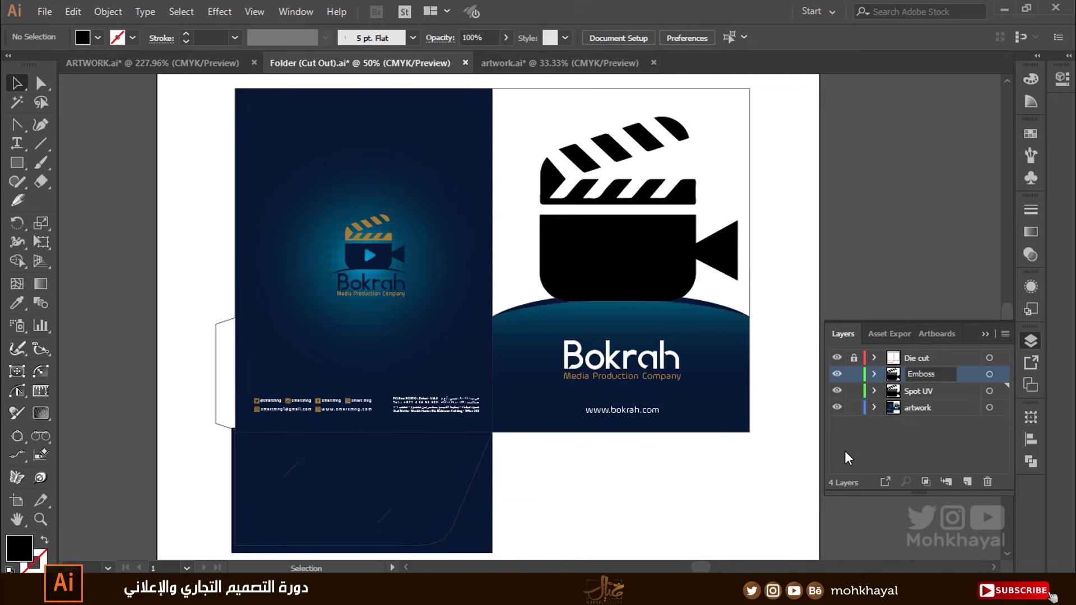
left_click(985, 334)
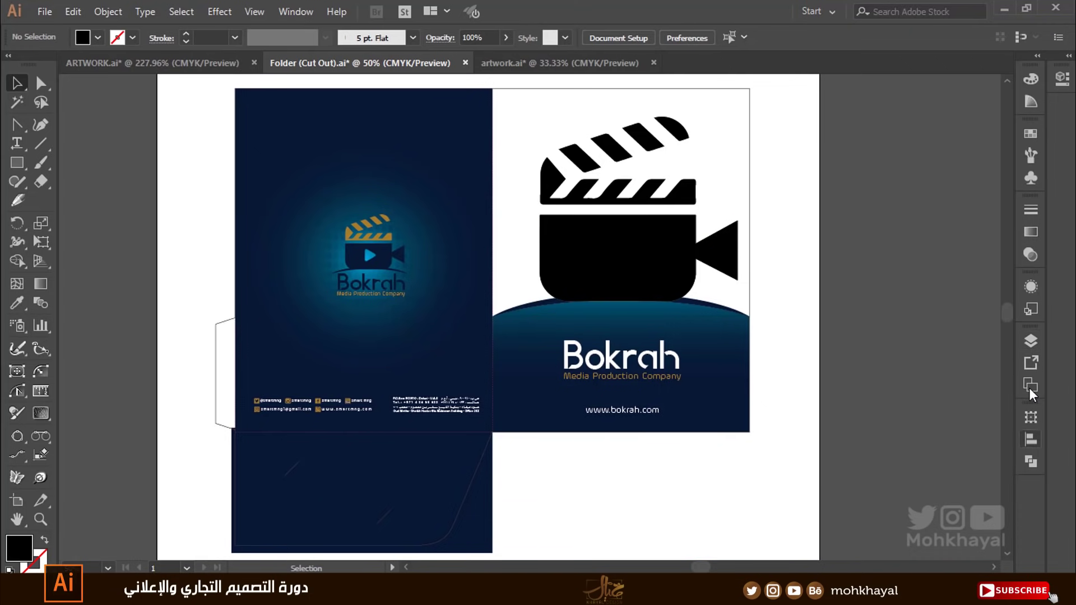
left_click(1030, 340)
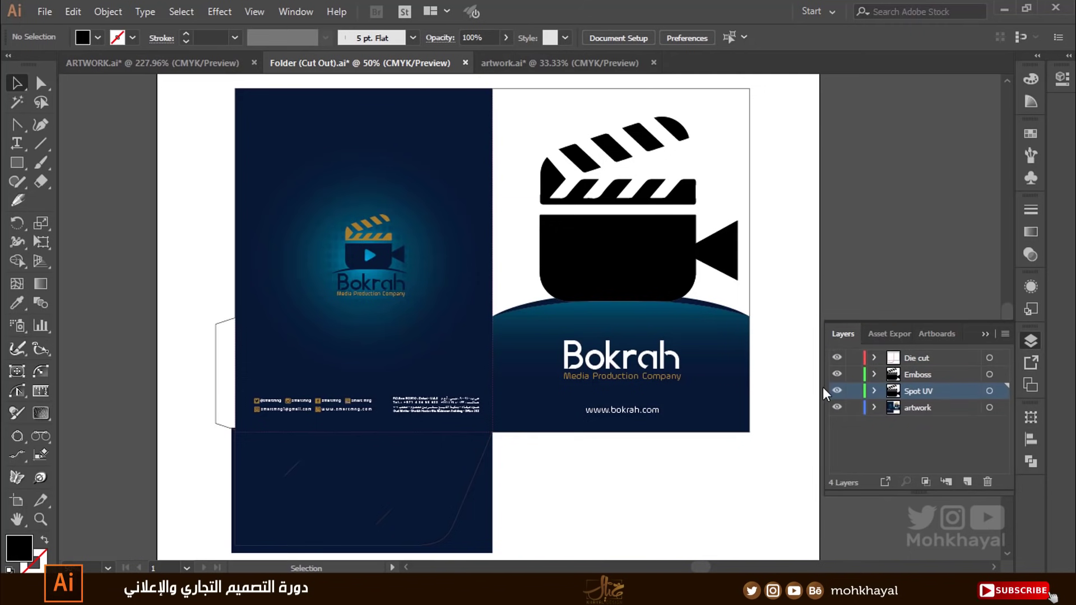
Hide the Emboss and Spot UV layers and zoom in on the folder artwork.
left_click(837, 375)
left_click(836, 390)
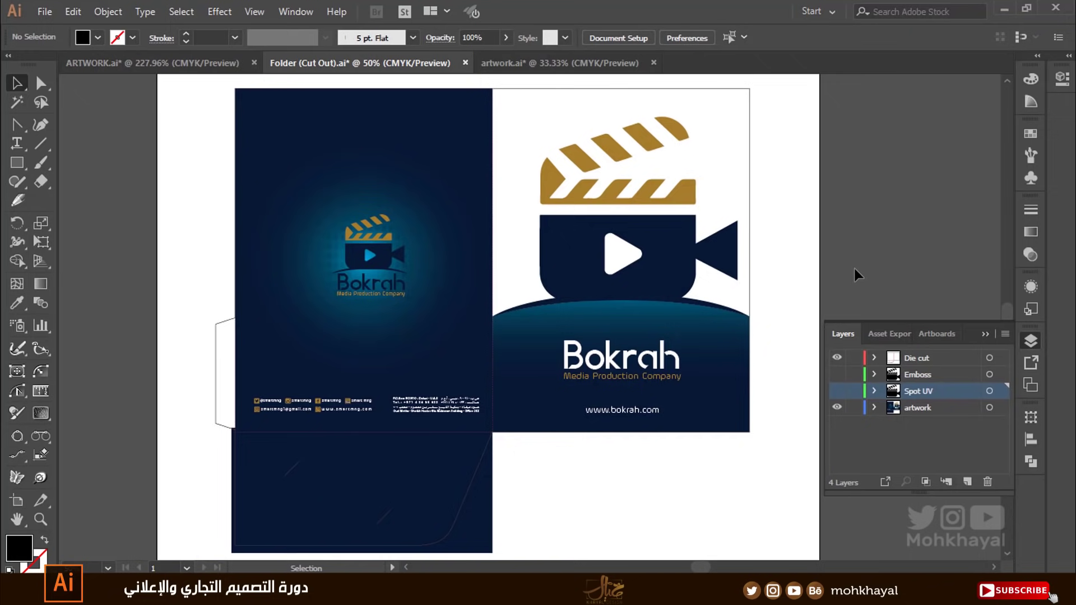
key("ctrl+minus")
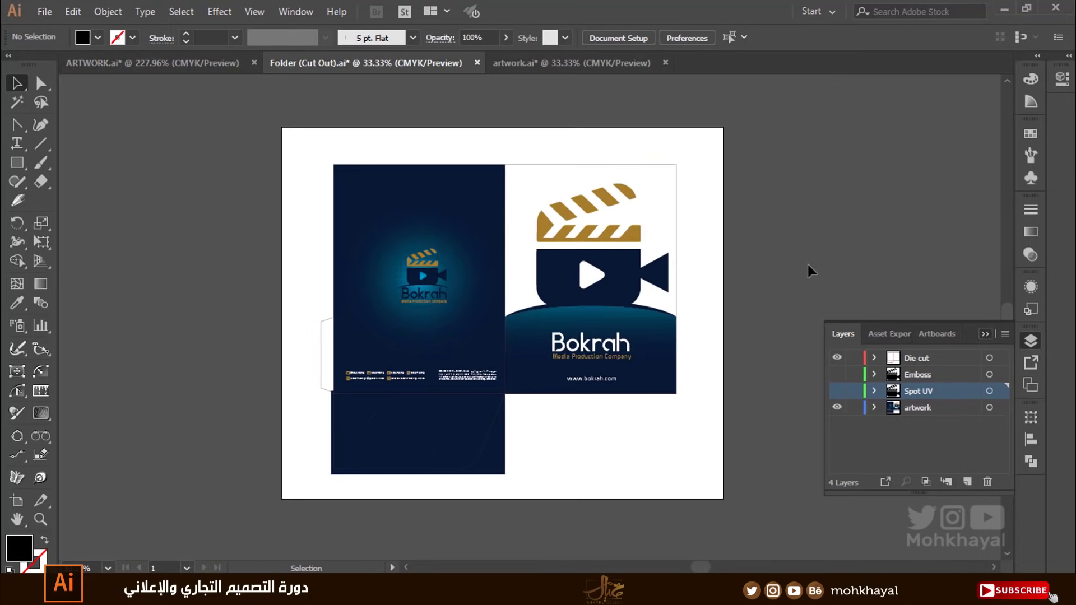
left_click_drag(221, 109, 869, 526)
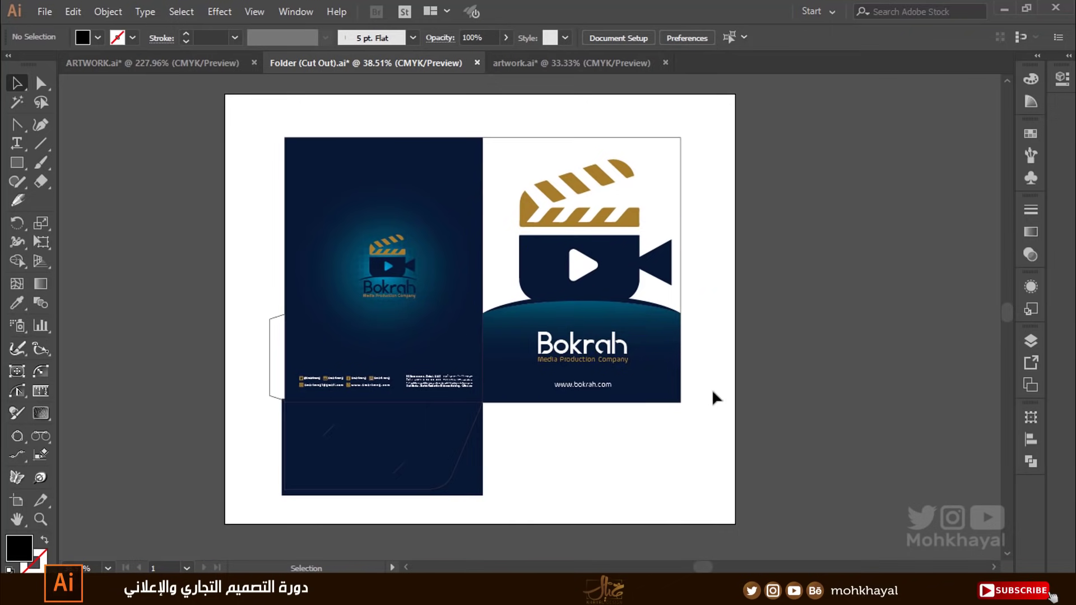
left_click_drag(827, 413, 972, 399)
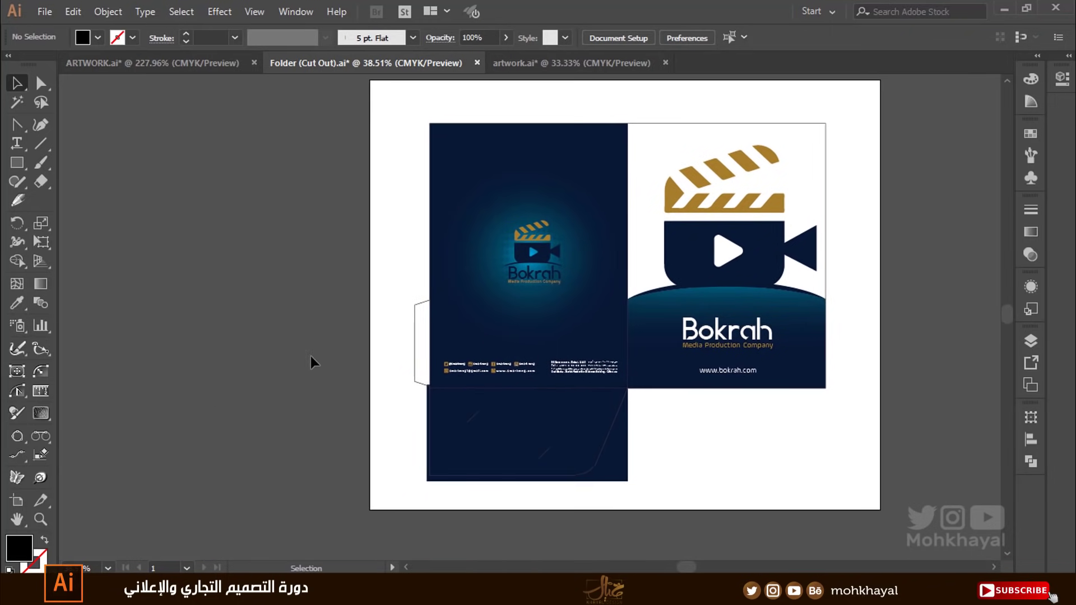
left_click(17, 500)
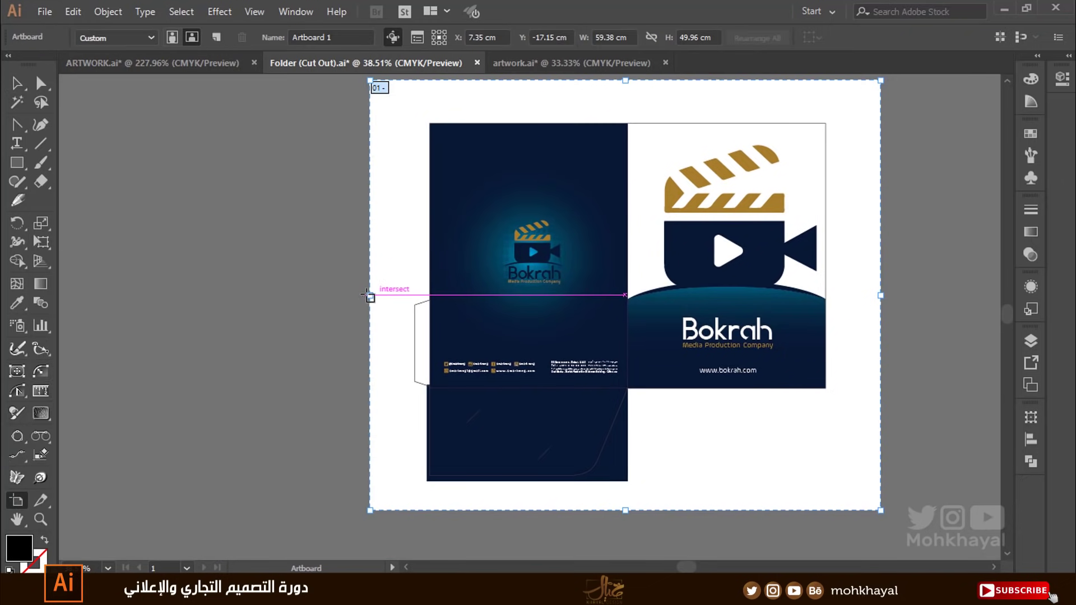
Pull the artboard's left and top edges in and stretch the dark left panel upward.
left_click_drag(370, 296, 405, 296)
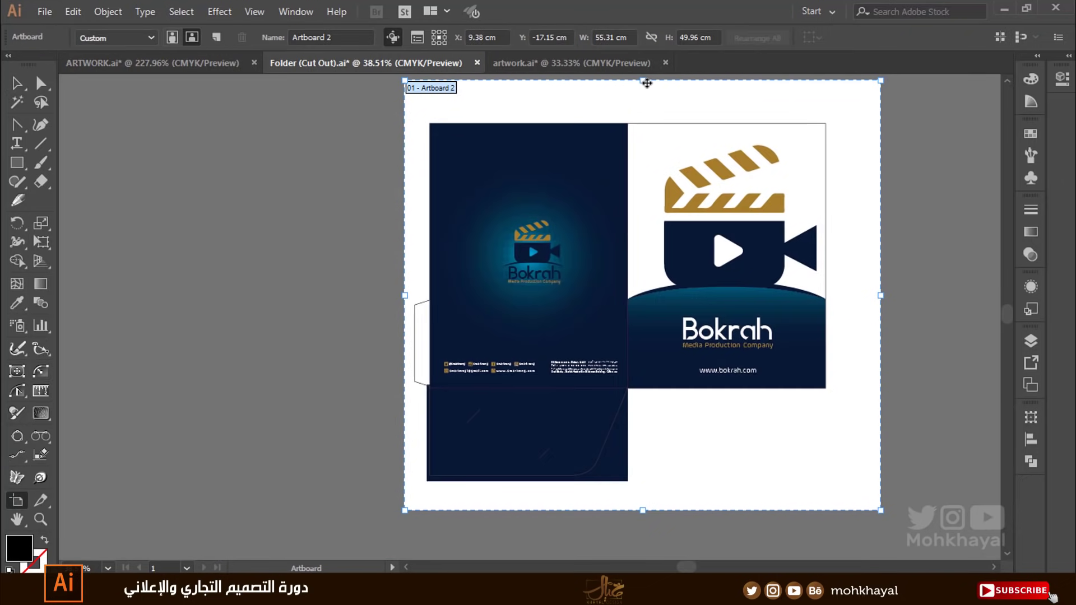
left_click_drag(643, 84, 643, 89)
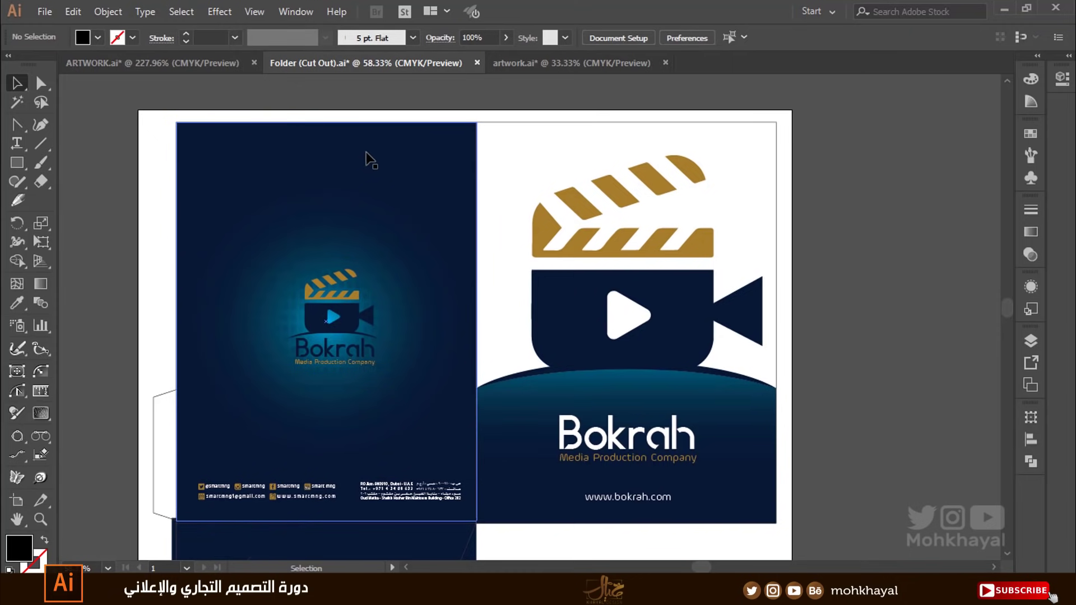
left_click(365, 152)
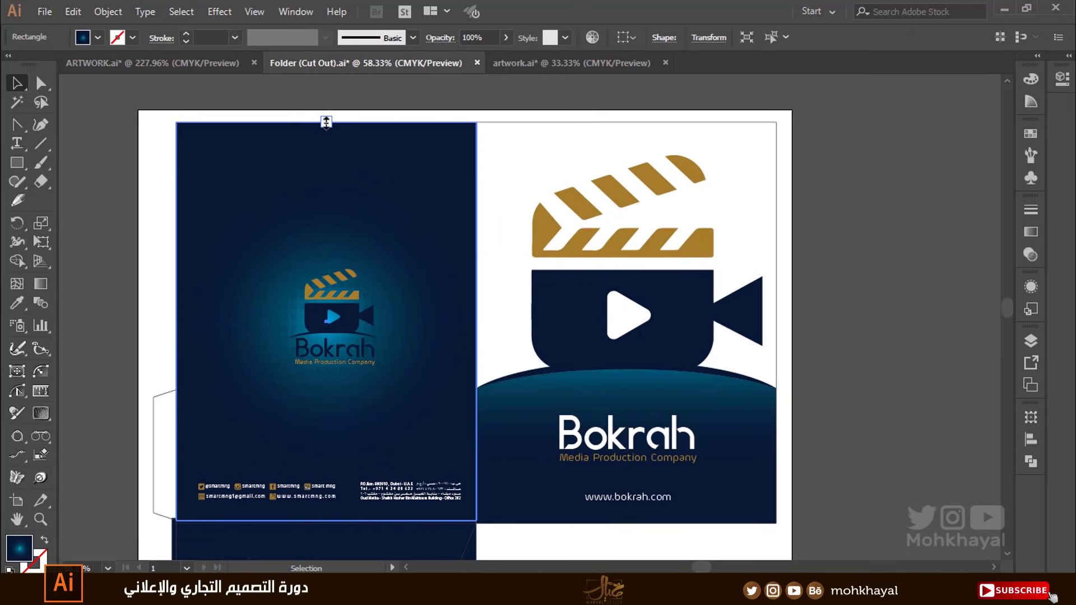
left_click_drag(326, 122, 325, 119)
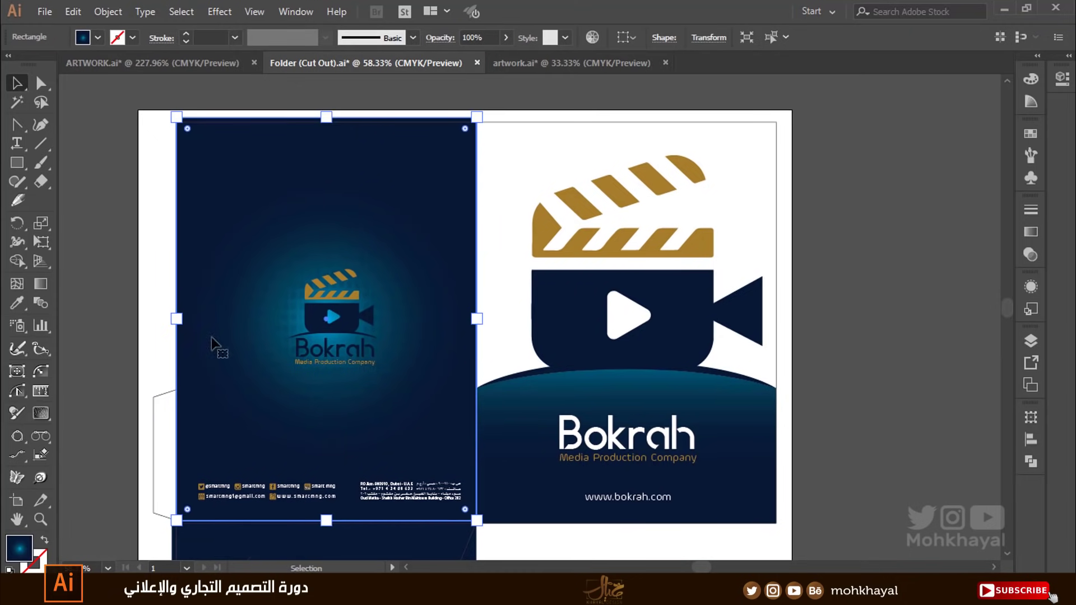
Widen the blue wave shape to the right and extend its bottom edge downward.
left_click(751, 426)
left_click_drag(777, 447, 784, 447)
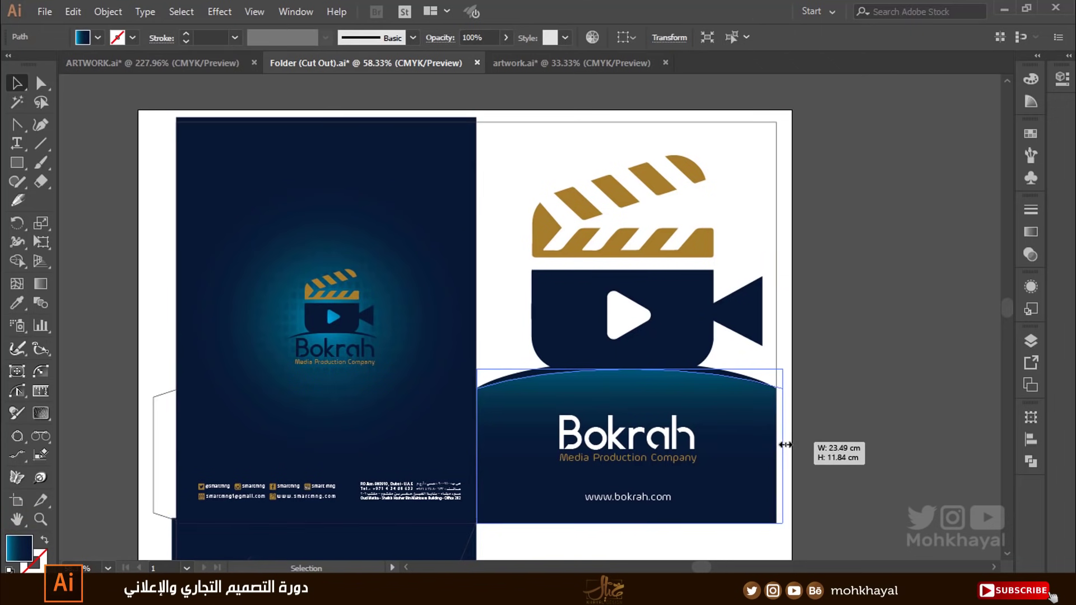
scroll(623, 438, "down", 3)
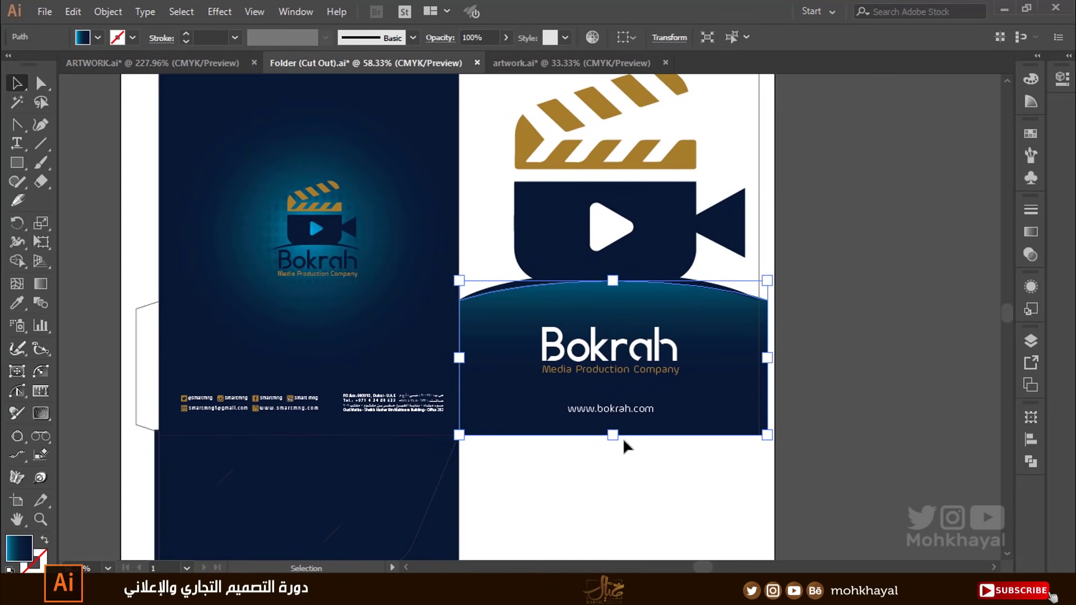
left_click_drag(611, 436, 612, 442)
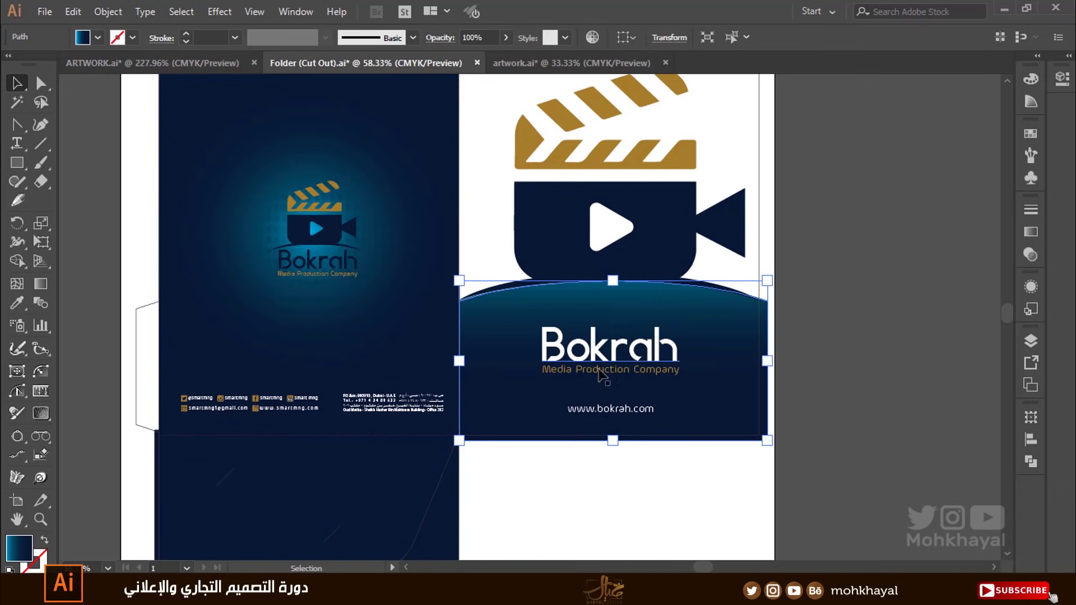
left_click(869, 348)
scroll(788, 379, "right", 2)
scroll(698, 278, "up", 3)
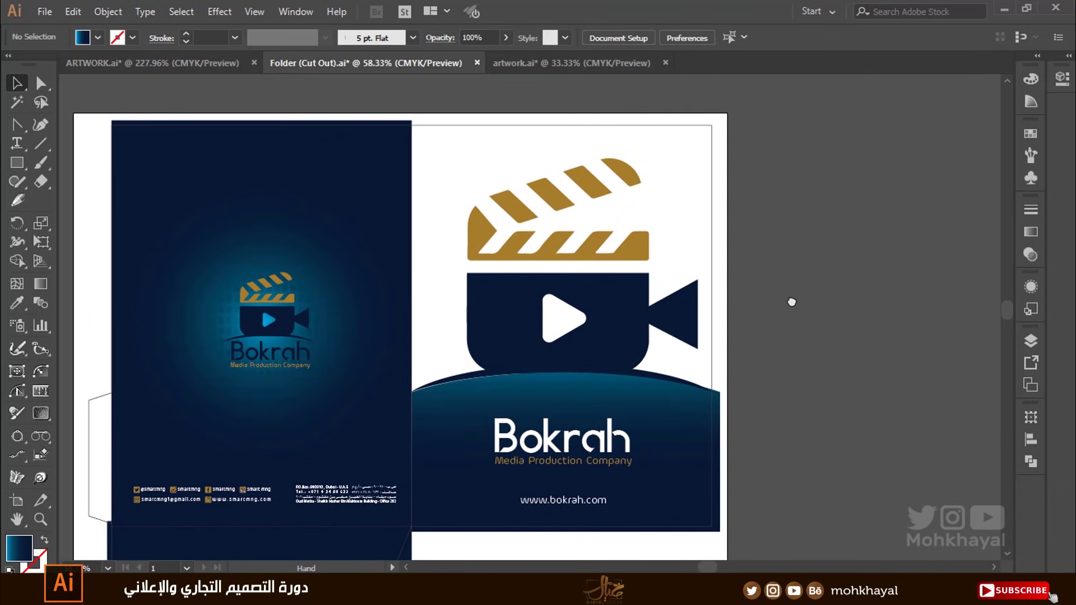
Round the folder group's die-cut corners to 0.06 cm using the live corner widget.
left_click(652, 119)
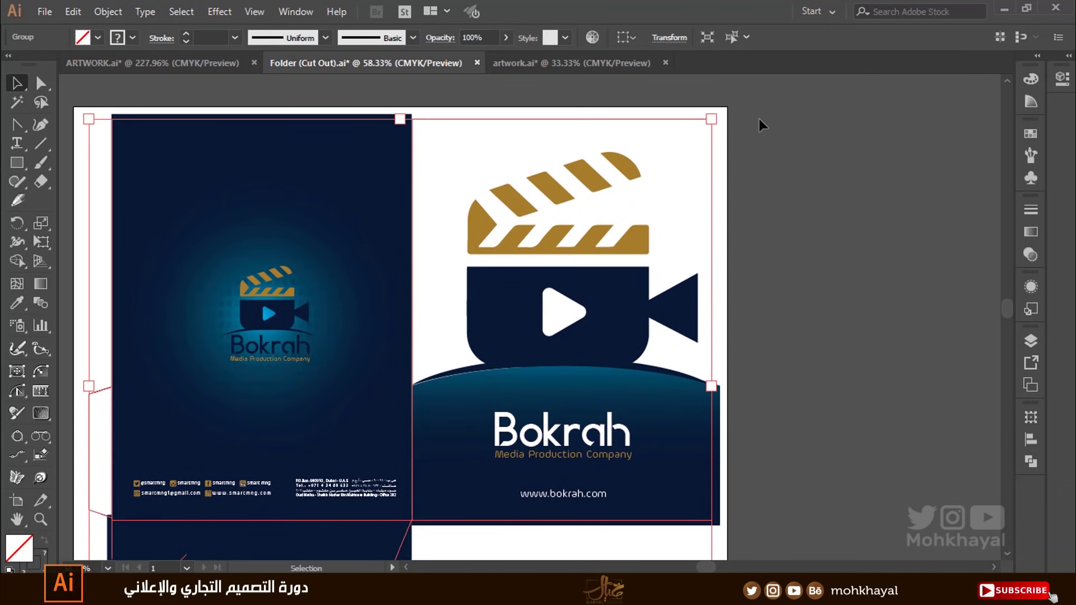
left_click(819, 210)
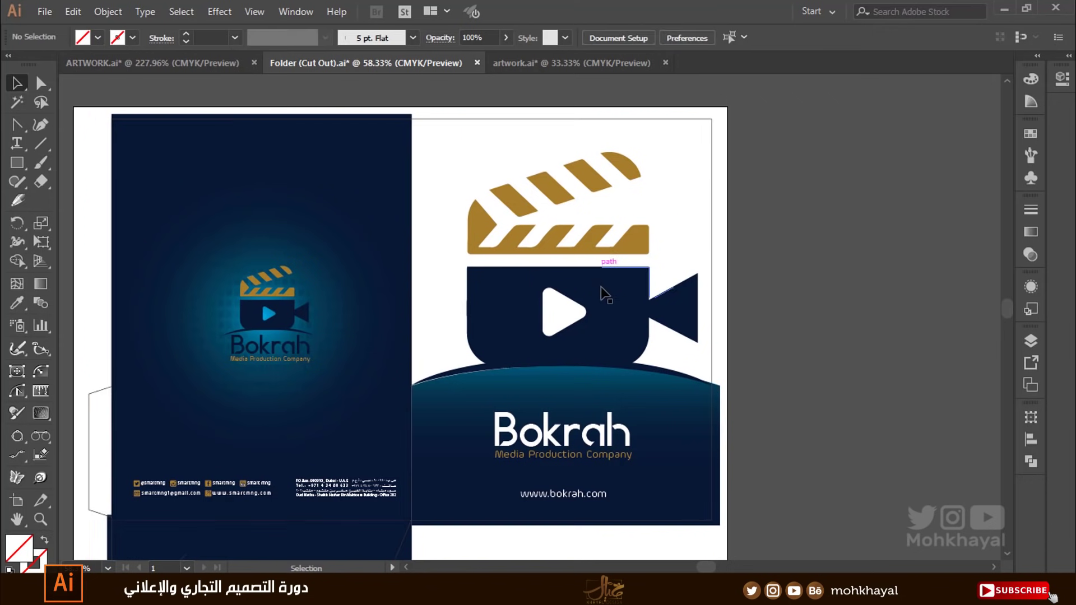
left_click(681, 126)
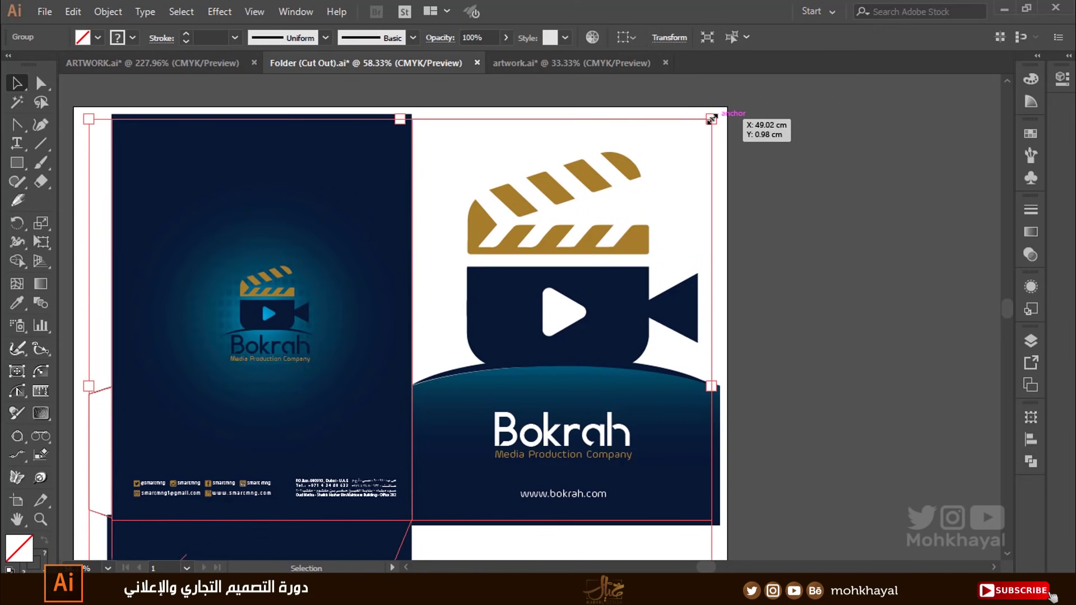
key("a")
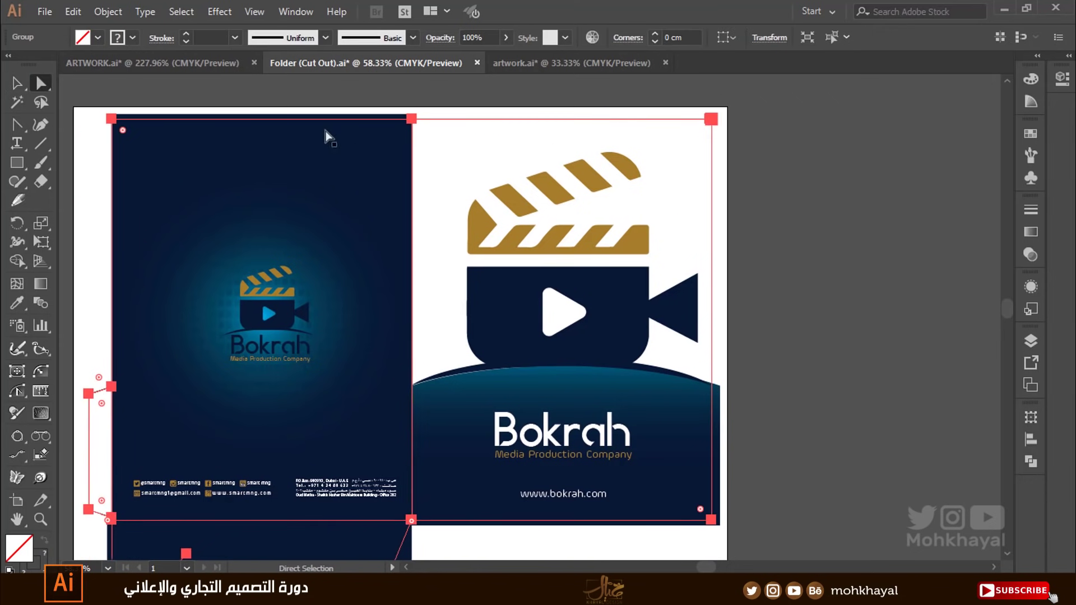
left_click_drag(123, 130, 147, 151)
Zoom in on the top-right corner to check the rounding, then zoom back out.
left_click(847, 339)
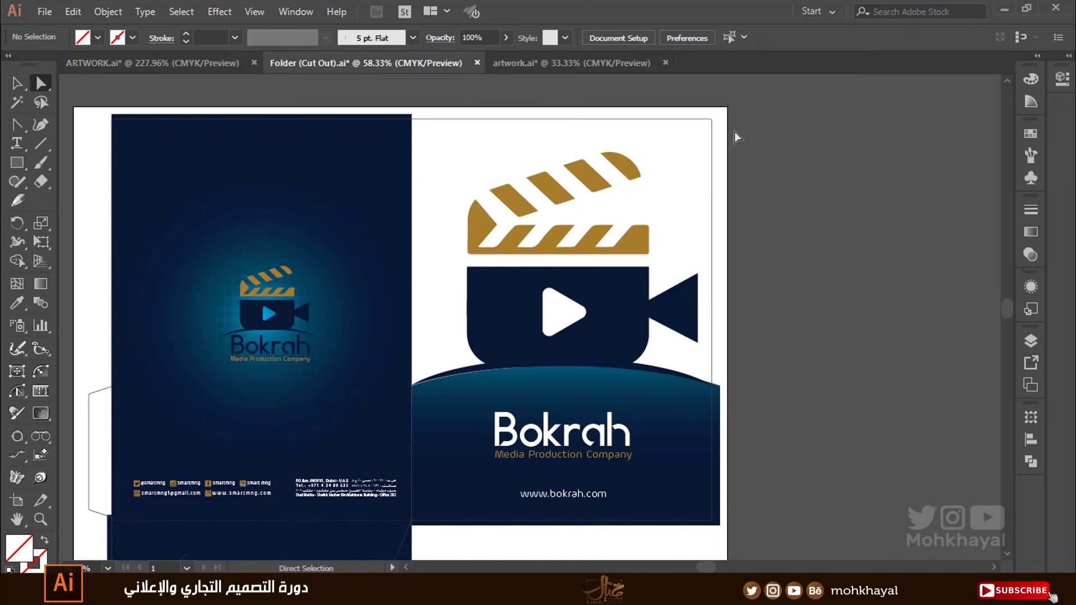
left_click_drag(678, 109, 771, 157)
key("v")
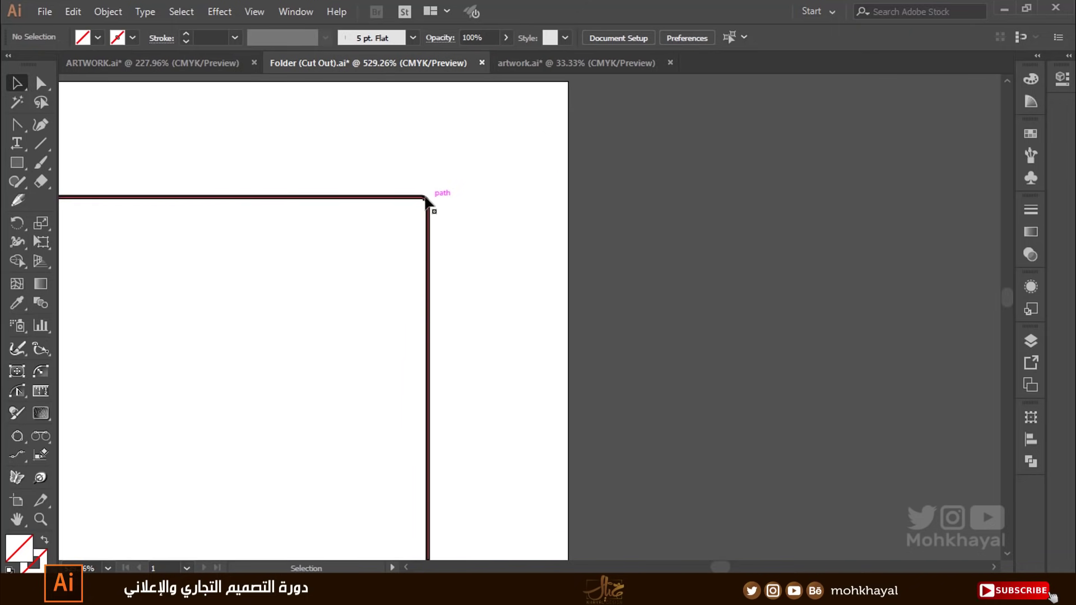
key("ctrl+minus")
key("ctrl+minus")
key("ctrl+minus")
key("ctrl+minus")
key("ctrl+minus")
key("ctrl+minus")
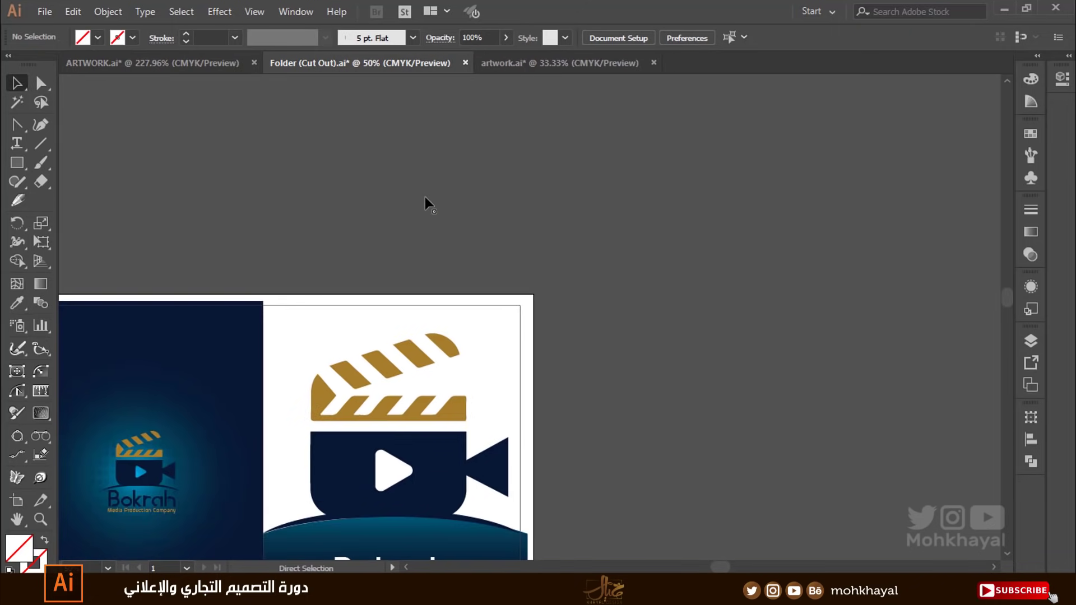
Duplicate the folder artboard with its artwork to the left.
left_click_drag(504, 324, 777, 75)
key("ctrl+minus")
left_click(17, 507)
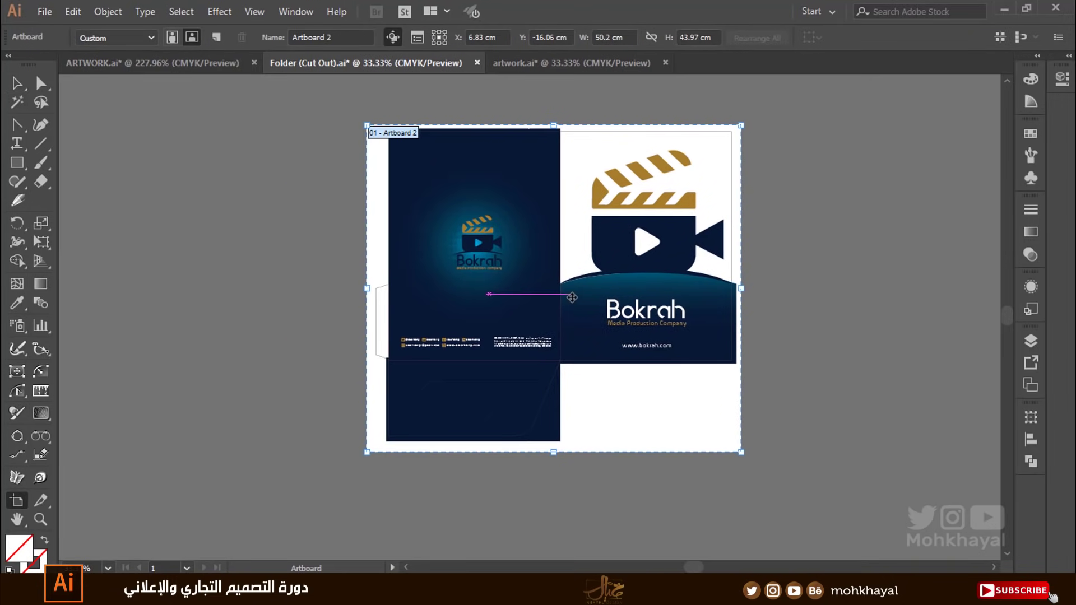
left_click_drag(566, 306, 178, 307)
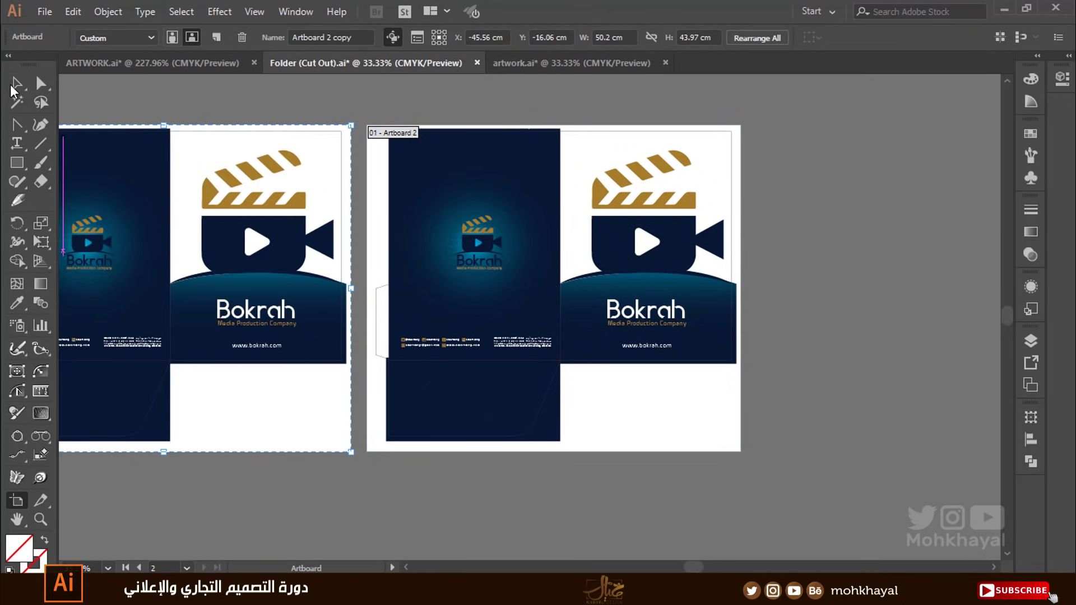
Select all artwork on the left copy and reflect it.
left_click(17, 83)
mouse_move(85, 134)
left_mouse_down()
mouse_move(423, 448)
mouse_move(512, 482)
left_mouse_up()
right_click(488, 309)
mouse_move(534, 445)
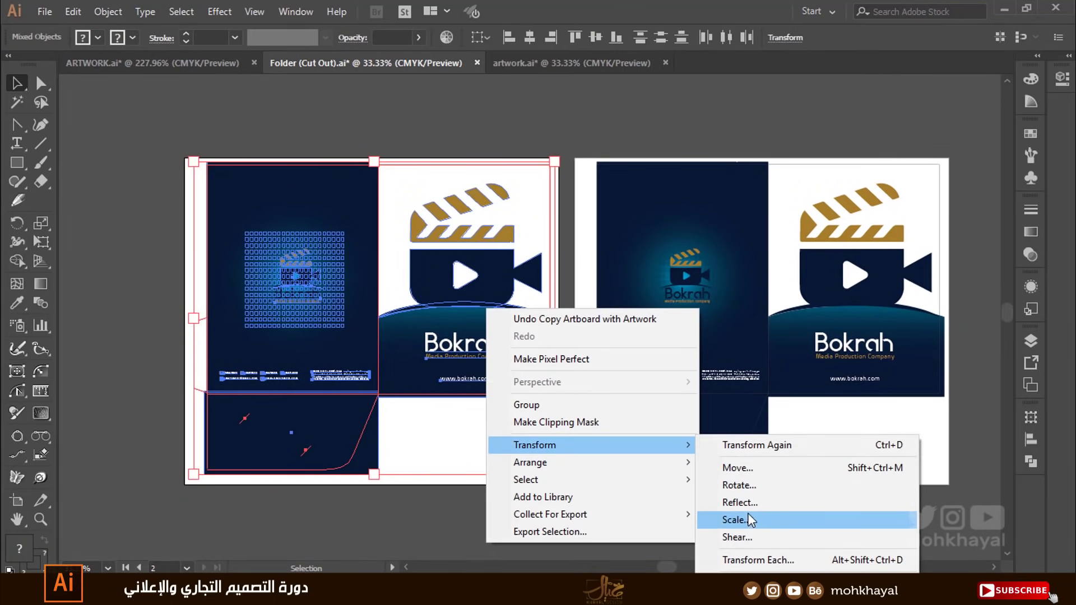
left_click(740, 503)
left_click(573, 401)
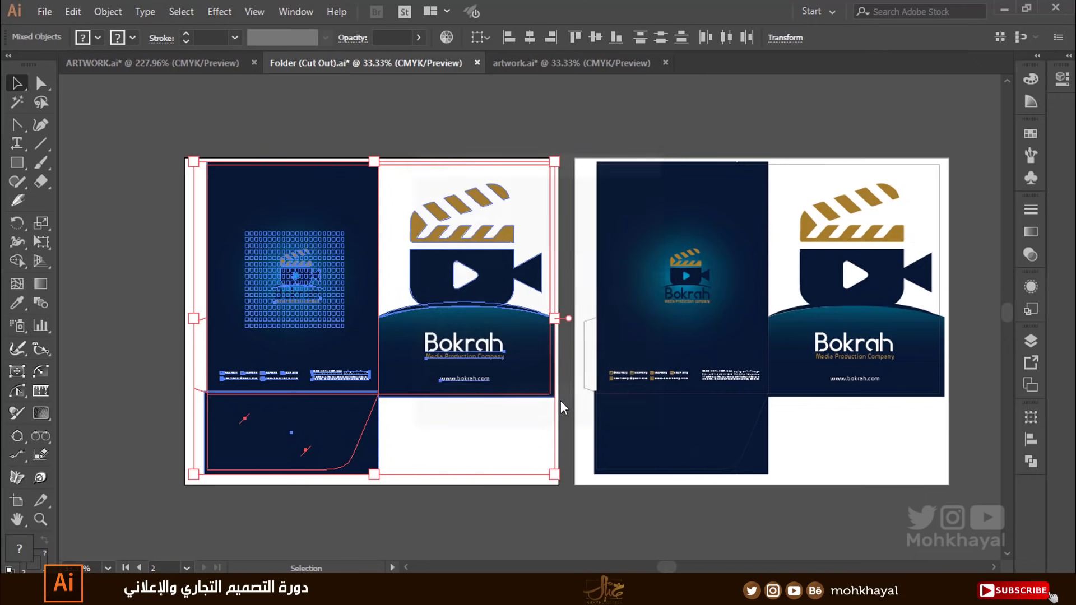
Delete the camera body, gold clapper logo, and wave with mirrored Bokrah text from the copy.
left_click(117, 204)
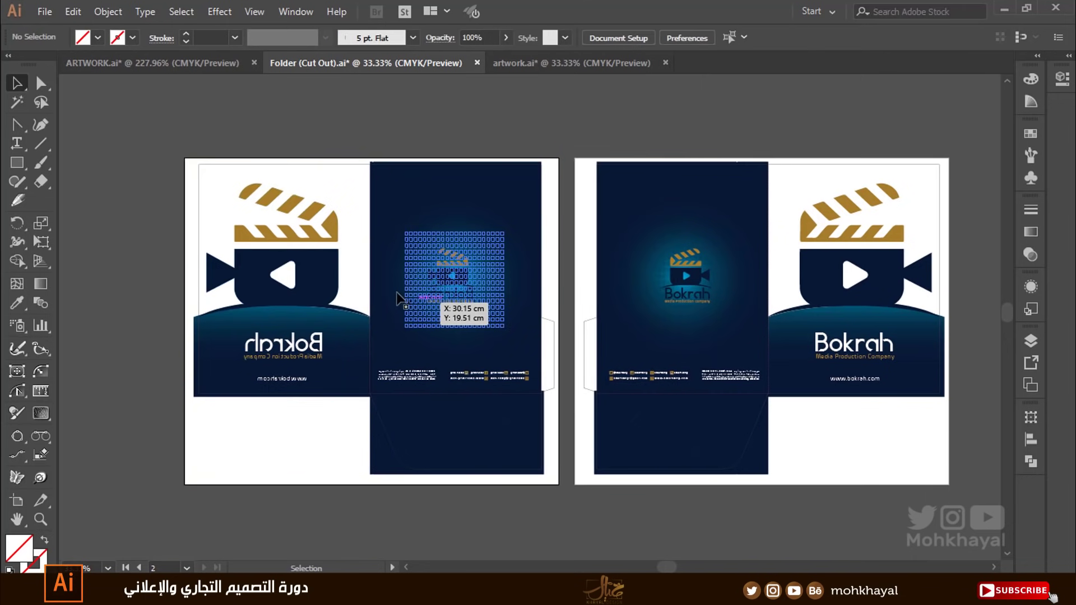
left_click(314, 298)
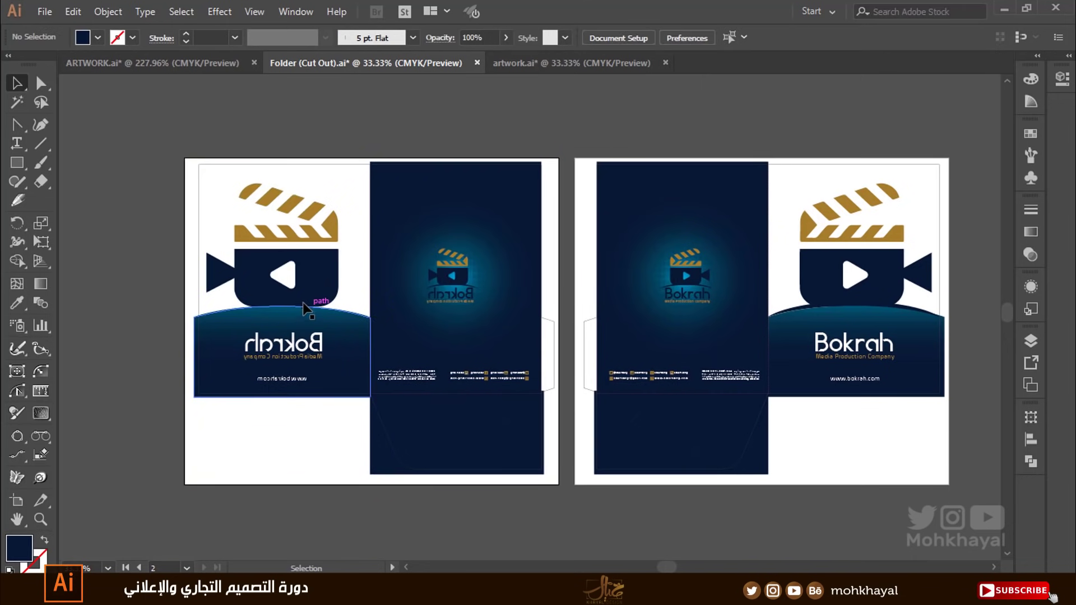
left_click(302, 277)
key("Delete")
left_click(305, 224)
key("Delete")
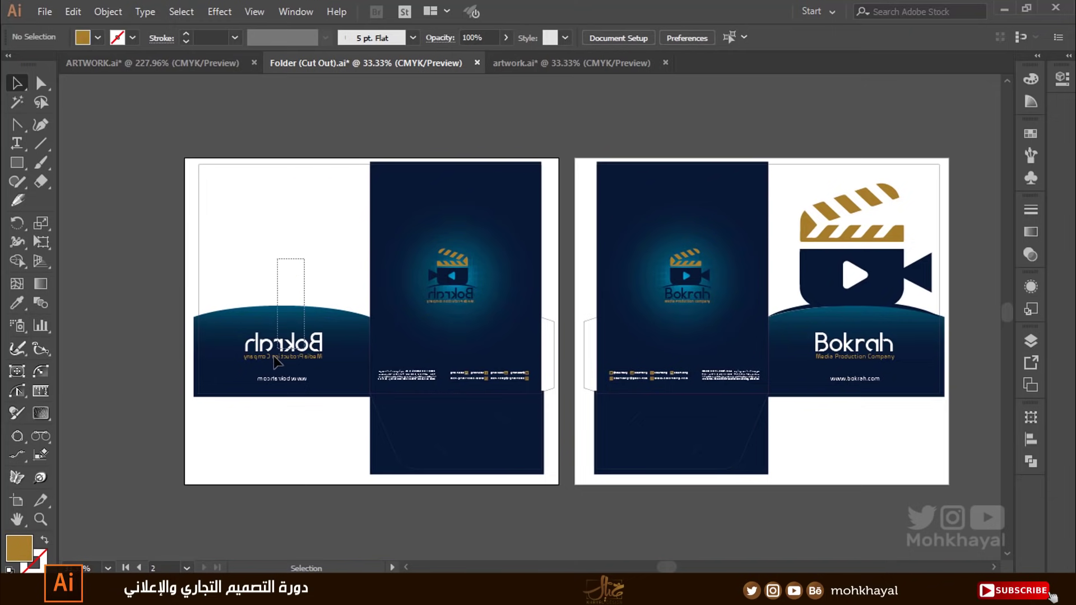
left_click(327, 302)
key("Delete")
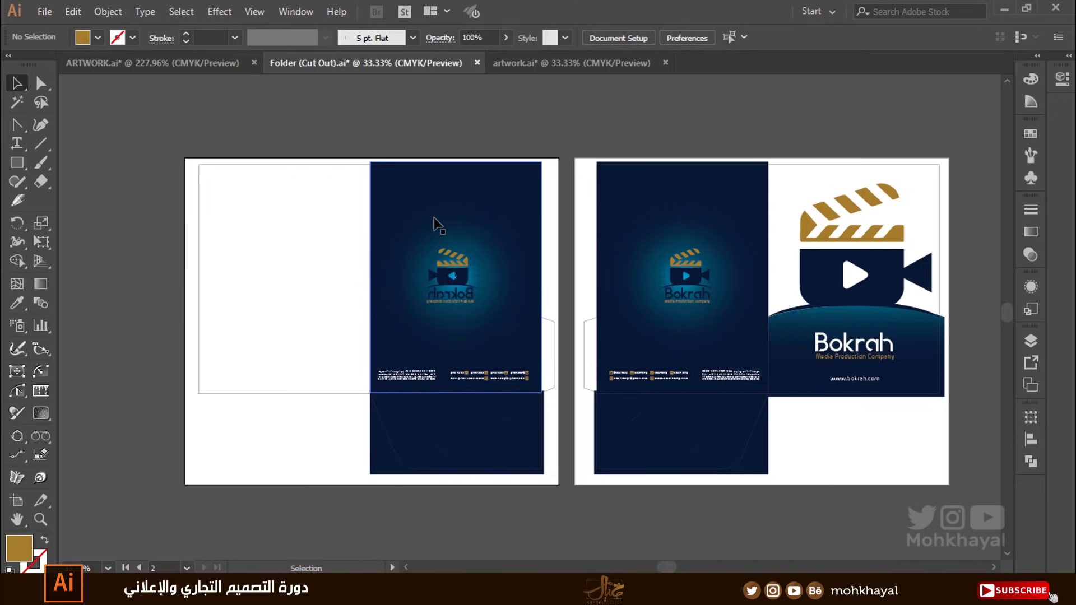
Delete the glow, dark top panel with footer text, and dark bottom flap rectangle.
left_click(468, 270)
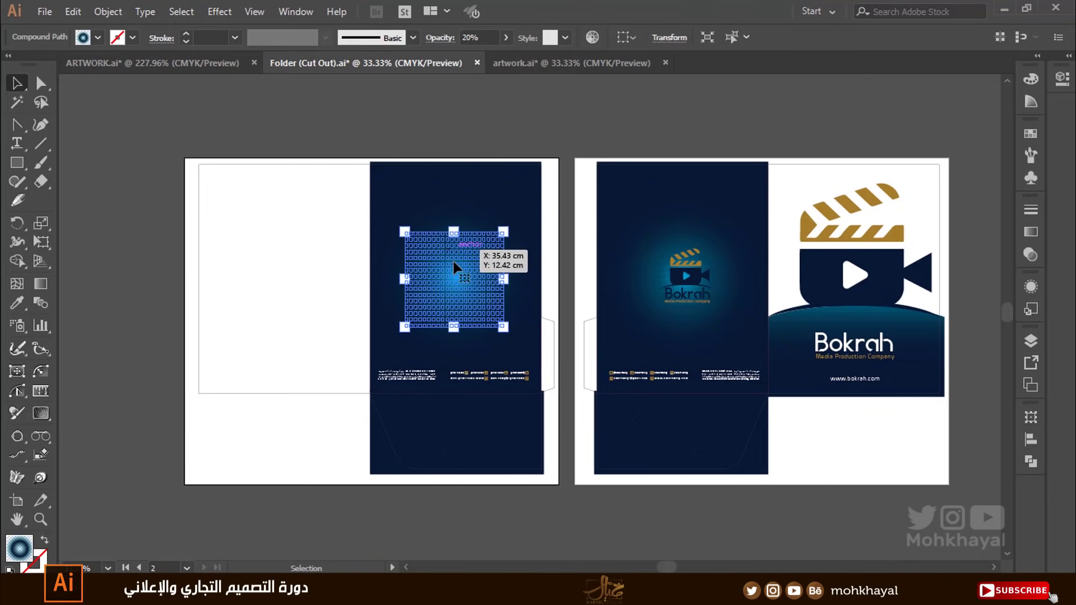
key("Delete")
left_click(454, 374)
key("Delete")
left_click(451, 406)
key("Delete")
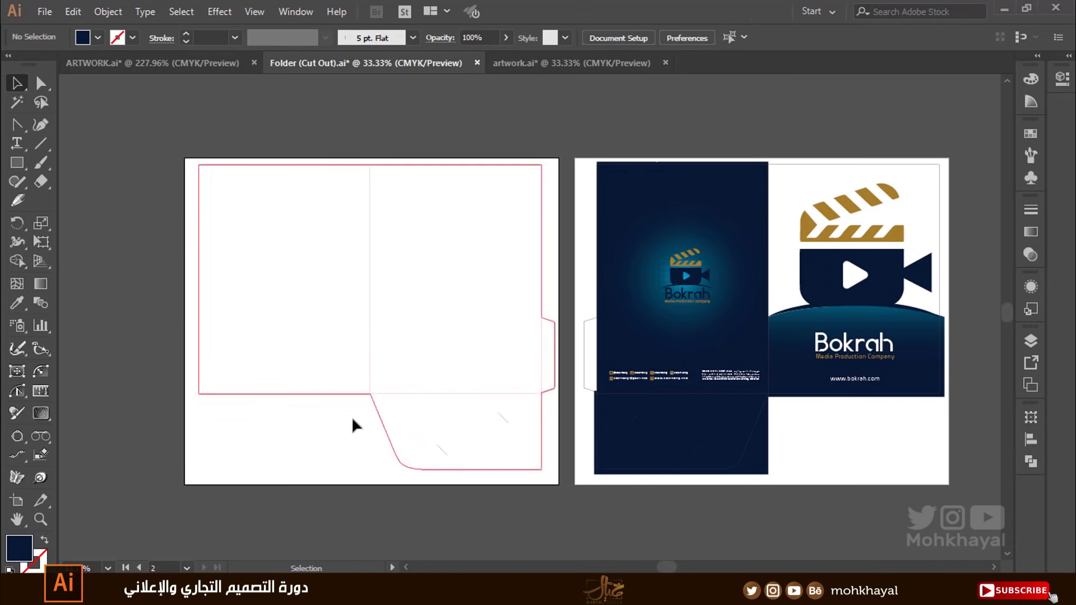
Draw a navy rectangle spanning both upper inside panels, from the top-left corner to the spread's lower-right.
left_click(17, 162)
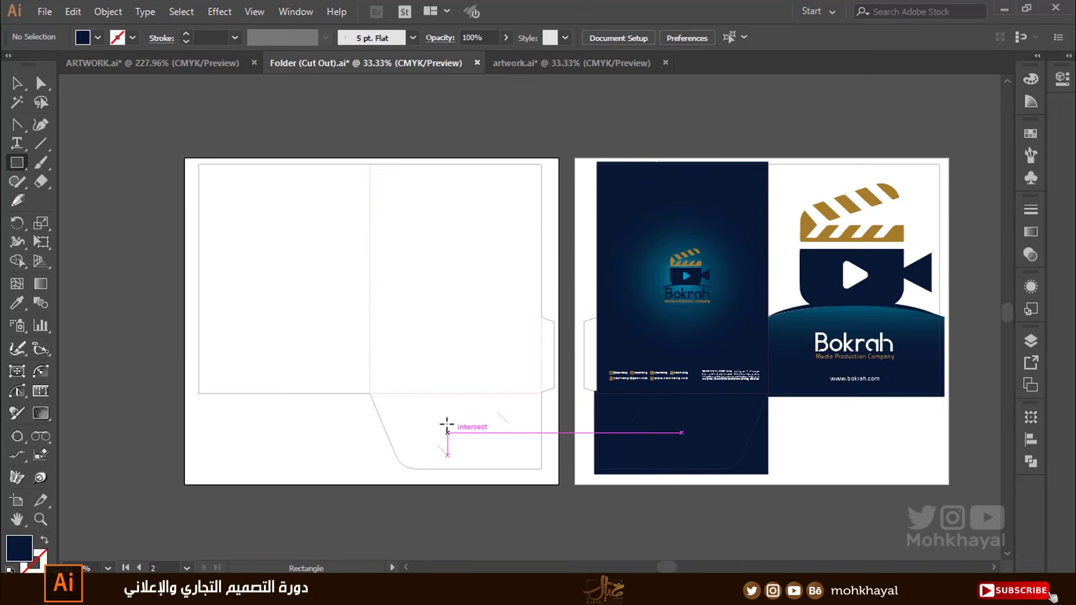
mouse_move(199, 164)
left_mouse_down()
mouse_move(563, 387)
mouse_move(540, 392)
left_mouse_up()
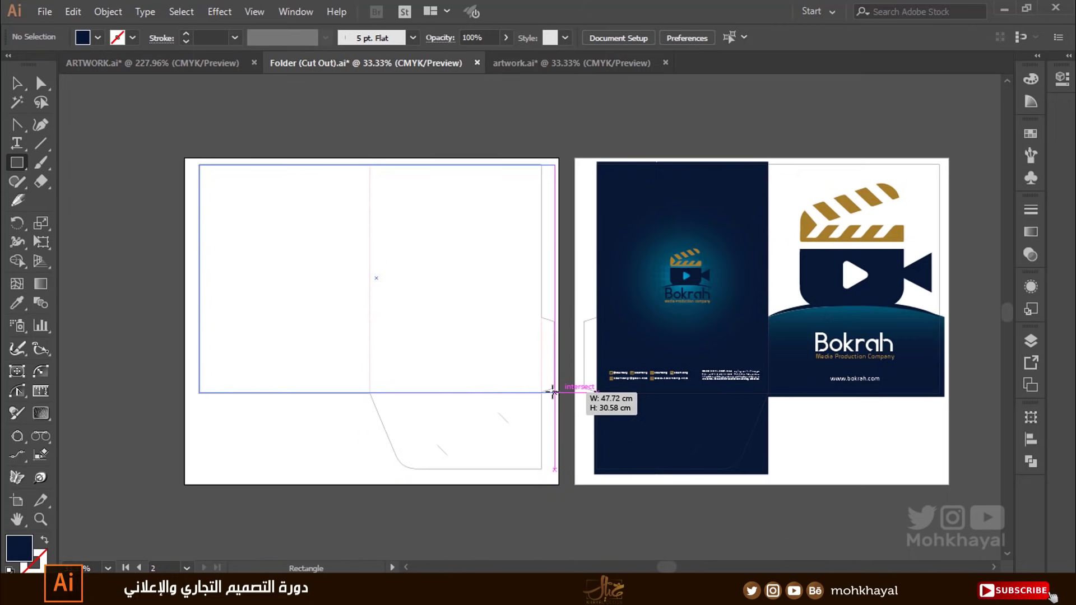
key("v")
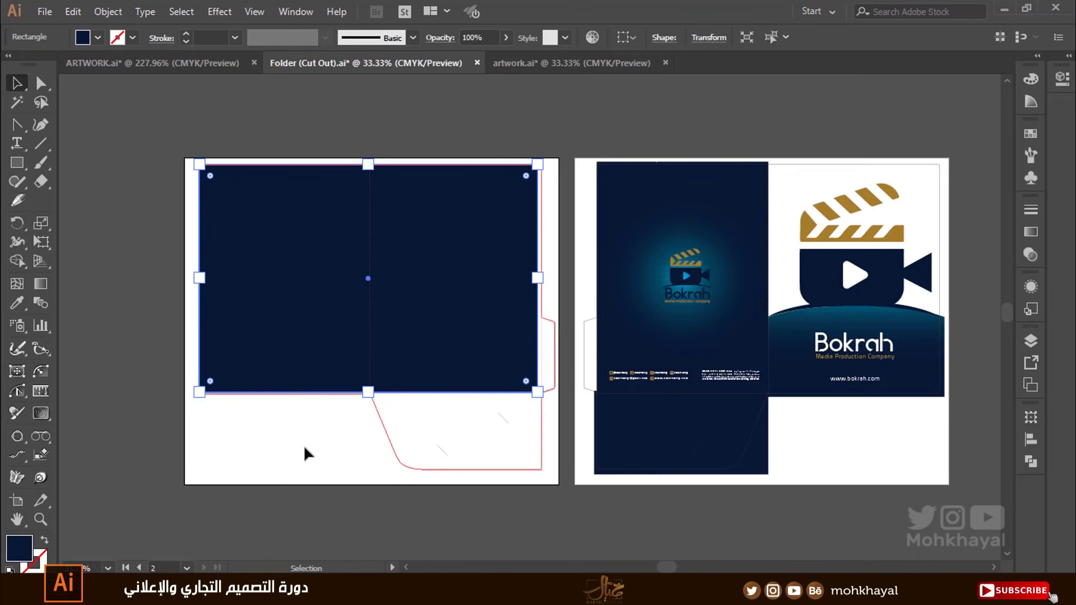
left_click(308, 449)
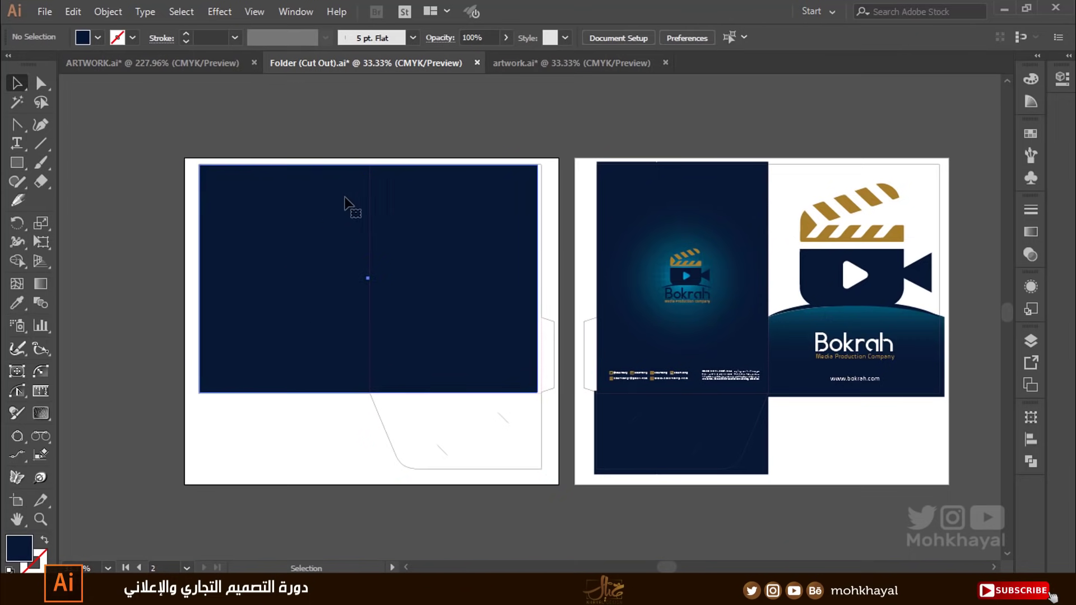
left_click(395, 307)
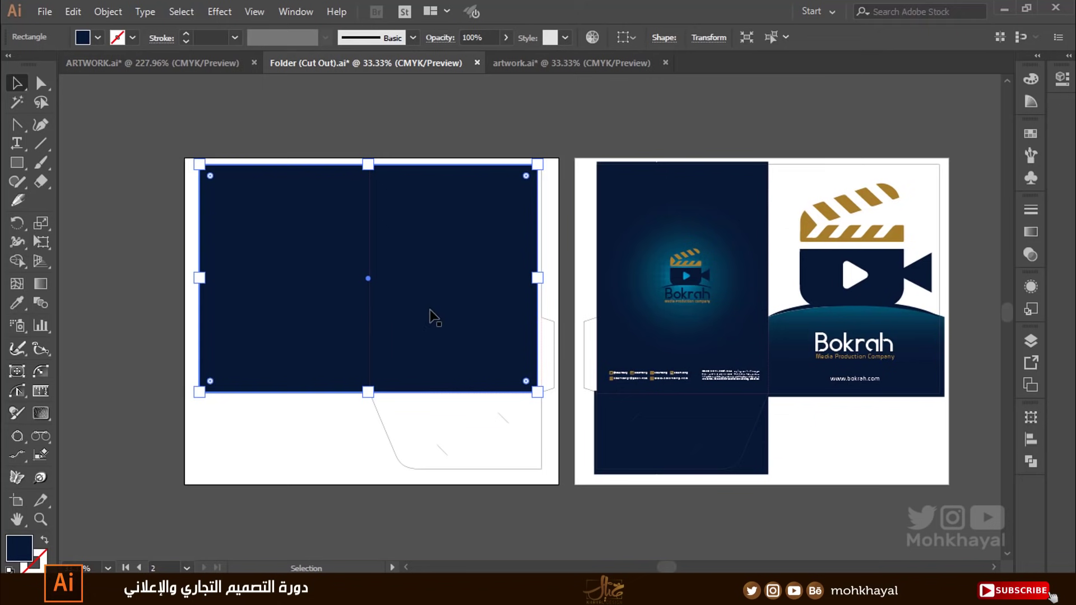
key("ctrl+shift+a")
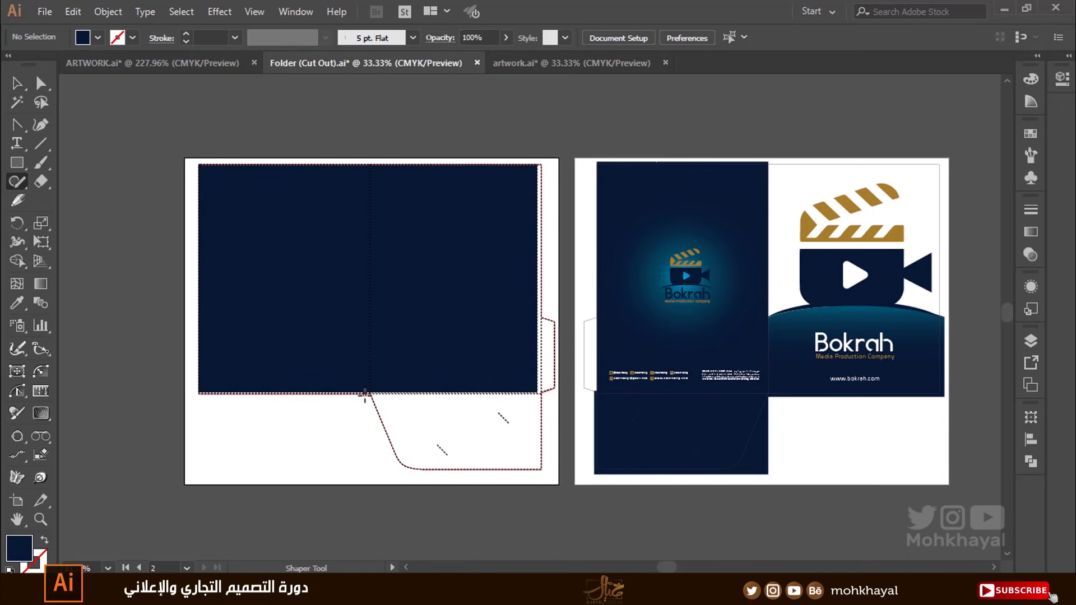
left_click(11, 165)
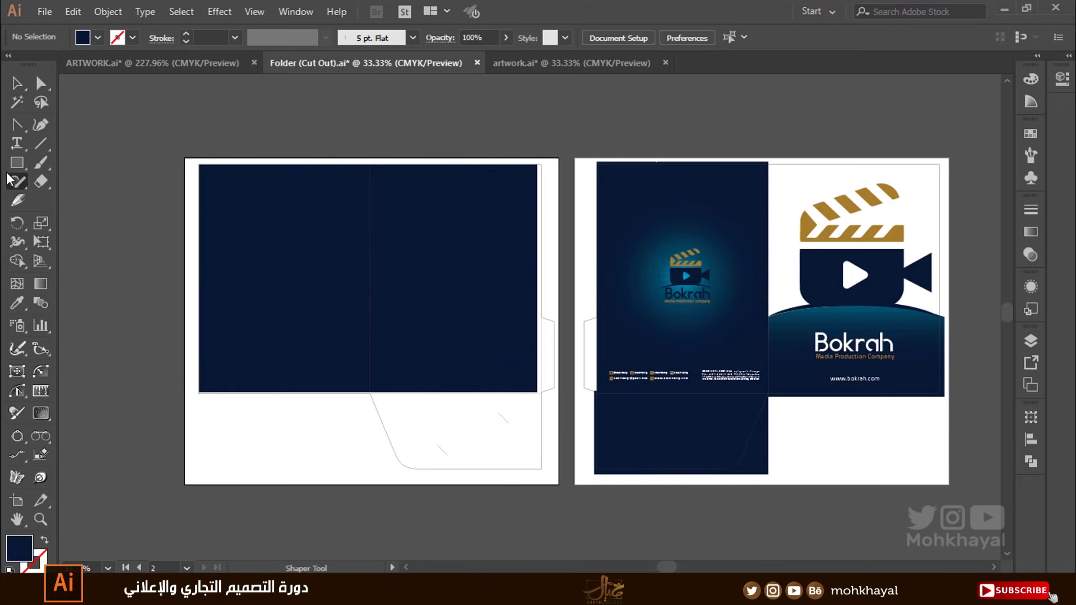
left_click_drag(10, 166, 56, 165)
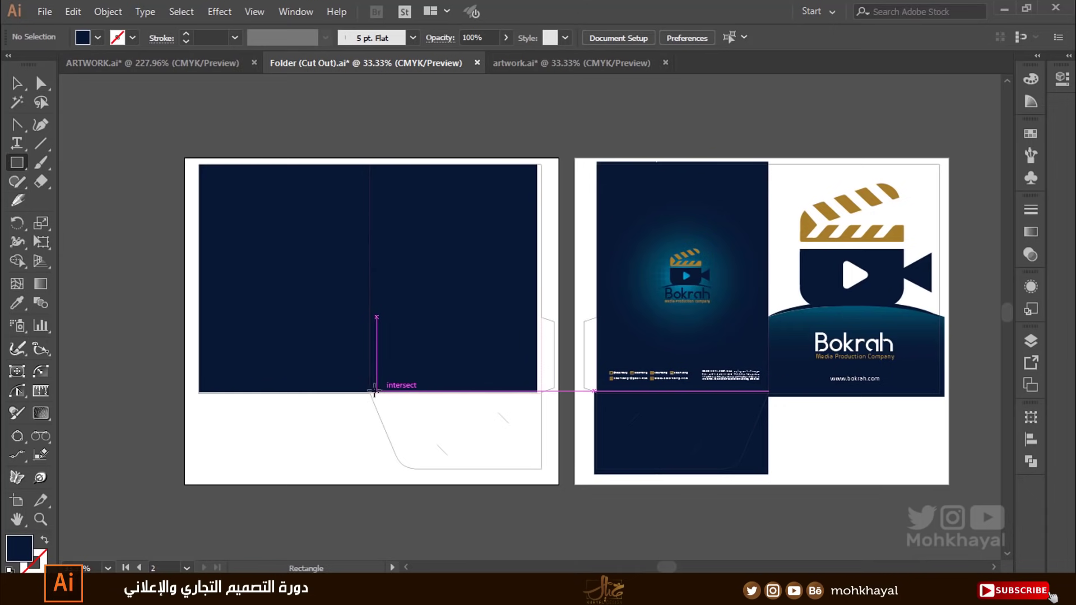
left_click_drag(372, 392, 543, 468)
key("v")
left_click_drag(447, 431, 440, 354)
left_click(17, 302)
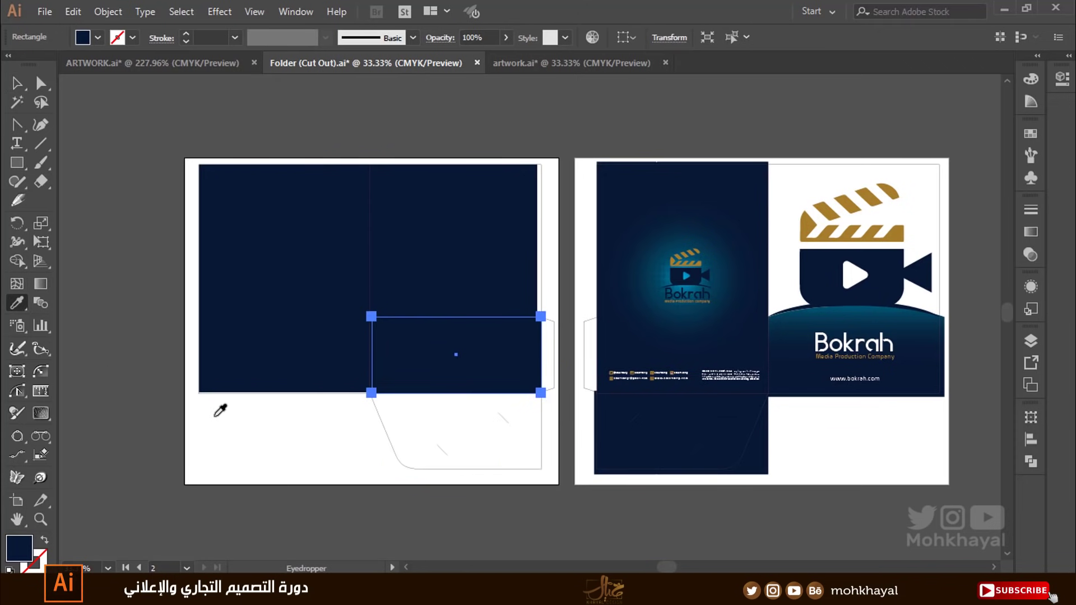
left_click(260, 396)
key("v")
left_click(362, 403)
left_click(416, 362)
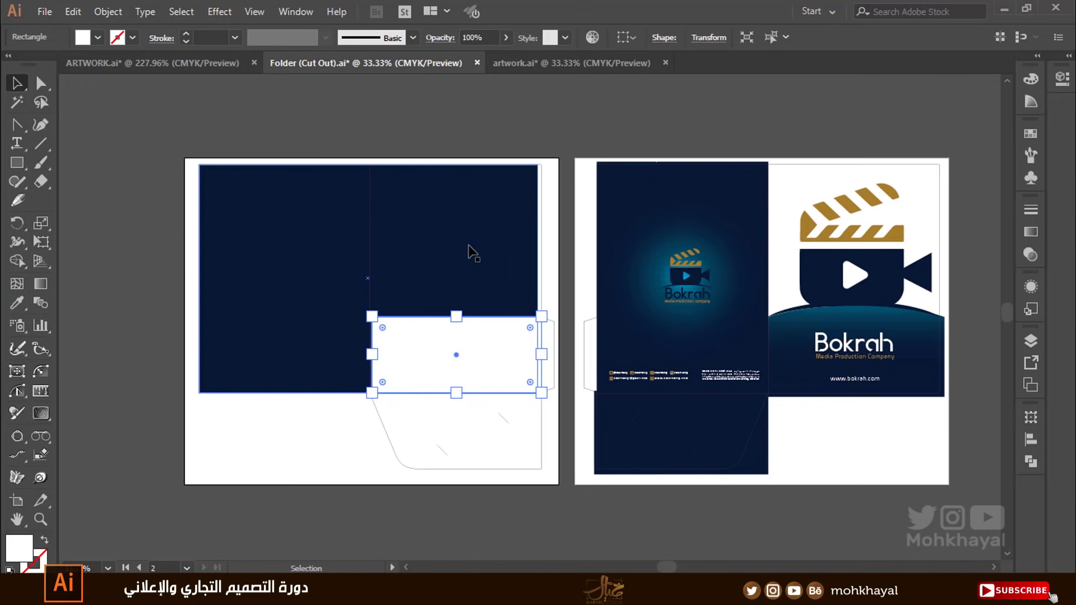
left_click_drag(385, 319, 213, 296)
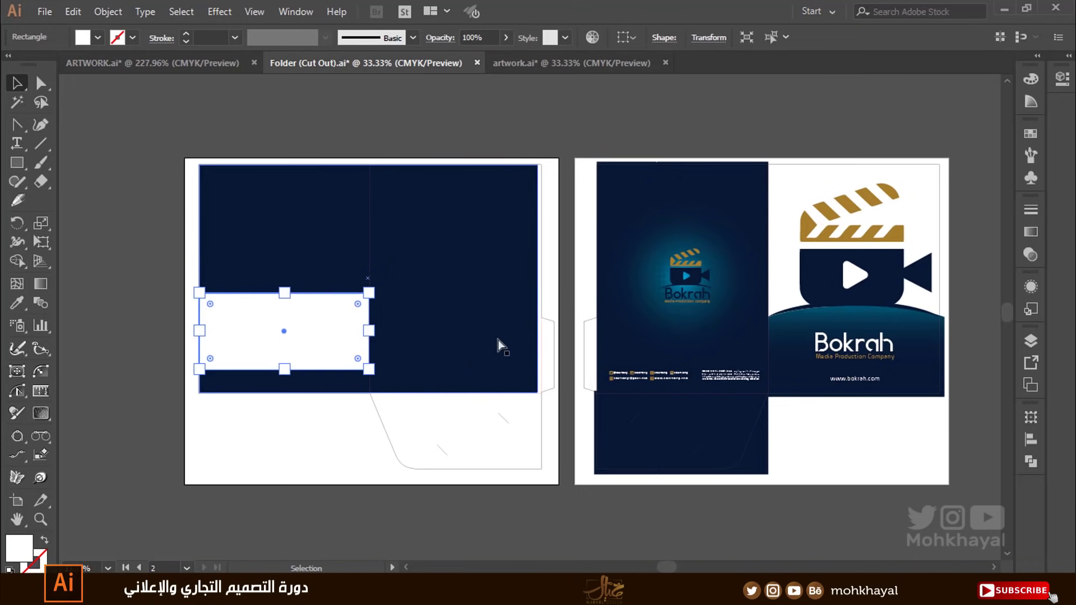
key("ctrl+z")
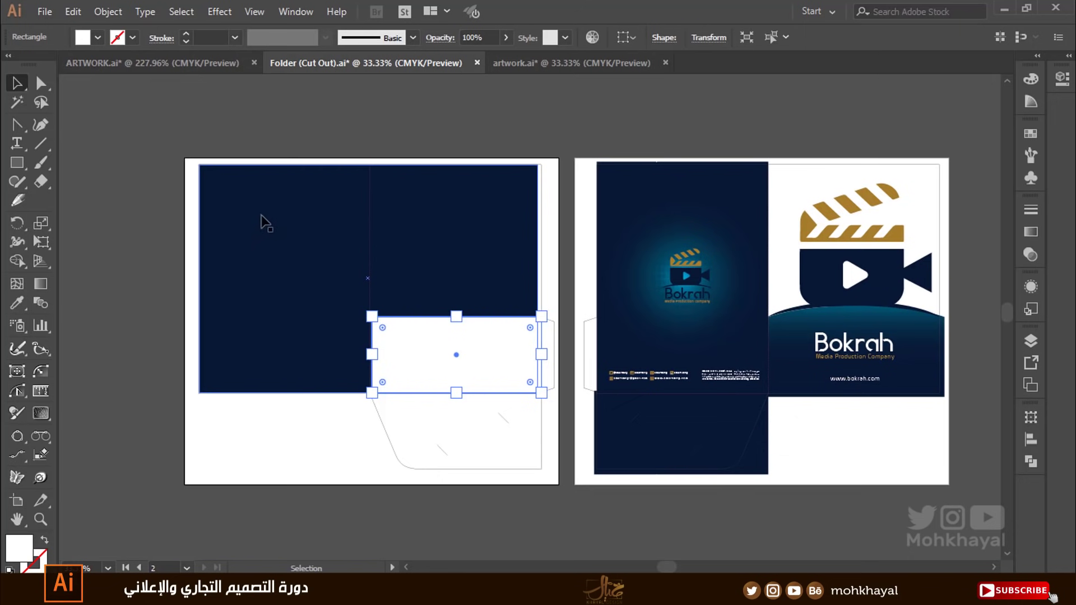
key("Delete")
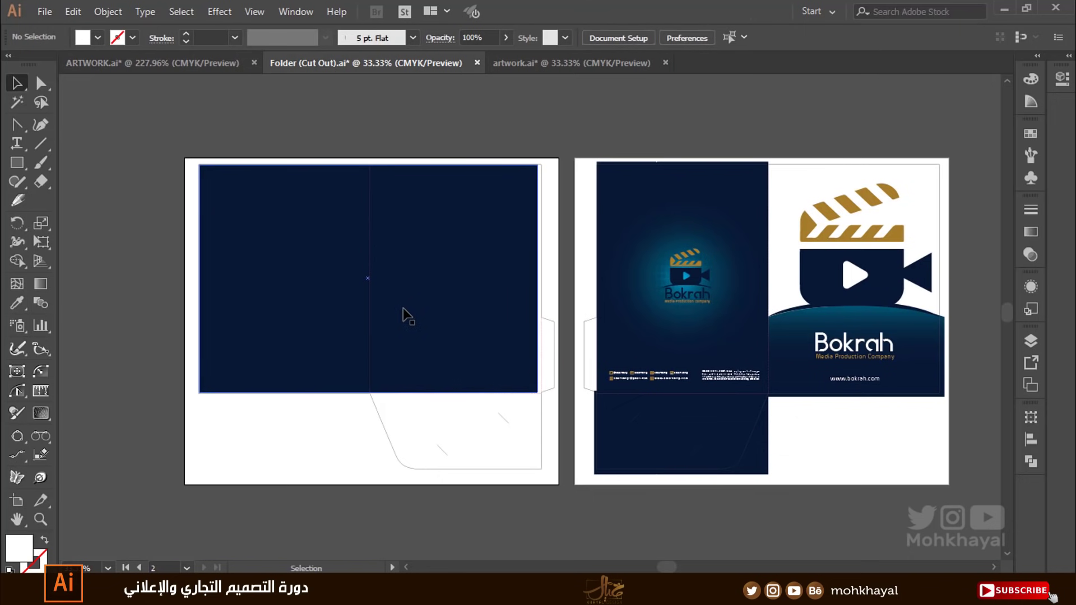